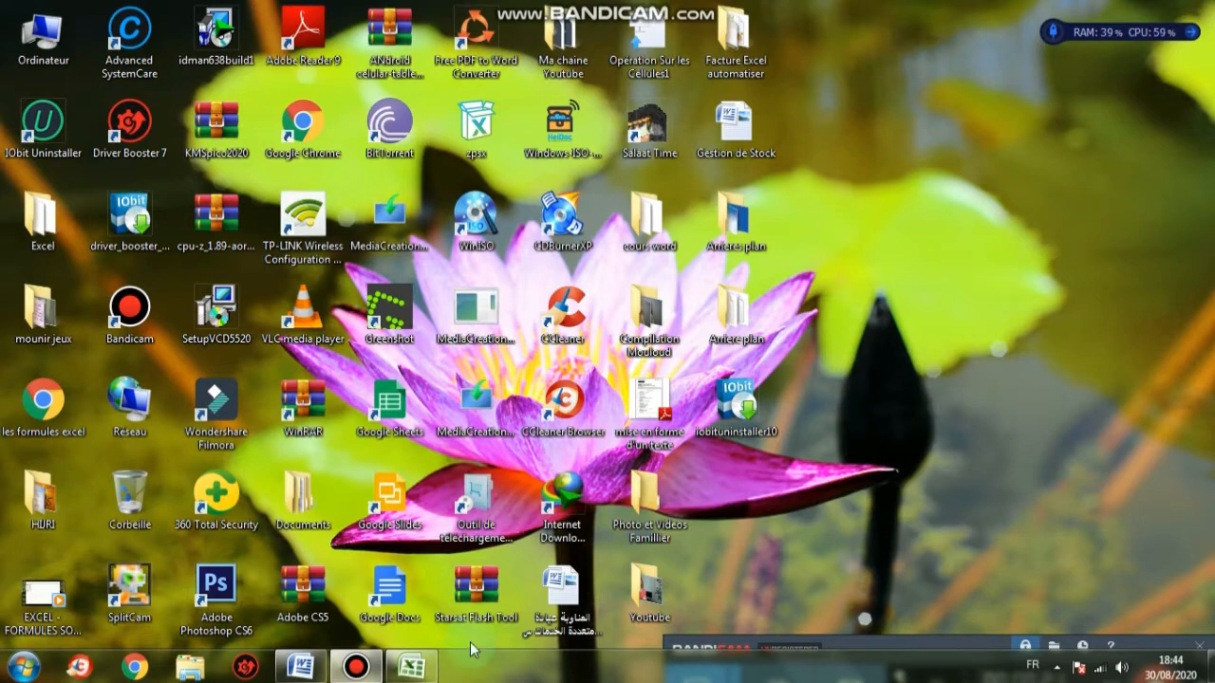
Scroll through the FACTURE invoice in Word, then return to the blank Classeur1 workbook
{"action": "left_click", "coordinate": [316, 664]}
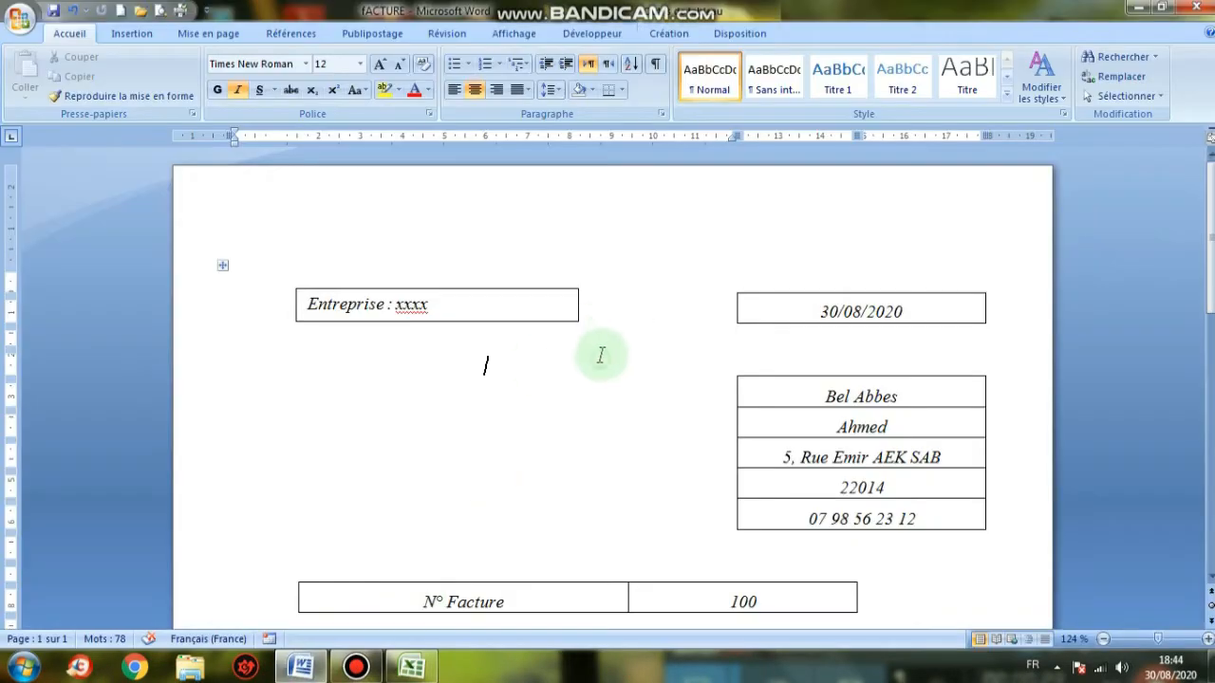
{"action": "scroll", "coordinate": [601, 355], "scroll_direction": "down", "scroll_amount": 3}
{"action": "scroll", "coordinate": [600, 355], "scroll_direction": "up", "scroll_amount": 3}
{"action": "scroll", "coordinate": [601, 355], "scroll_direction": "down", "scroll_amount": 10}
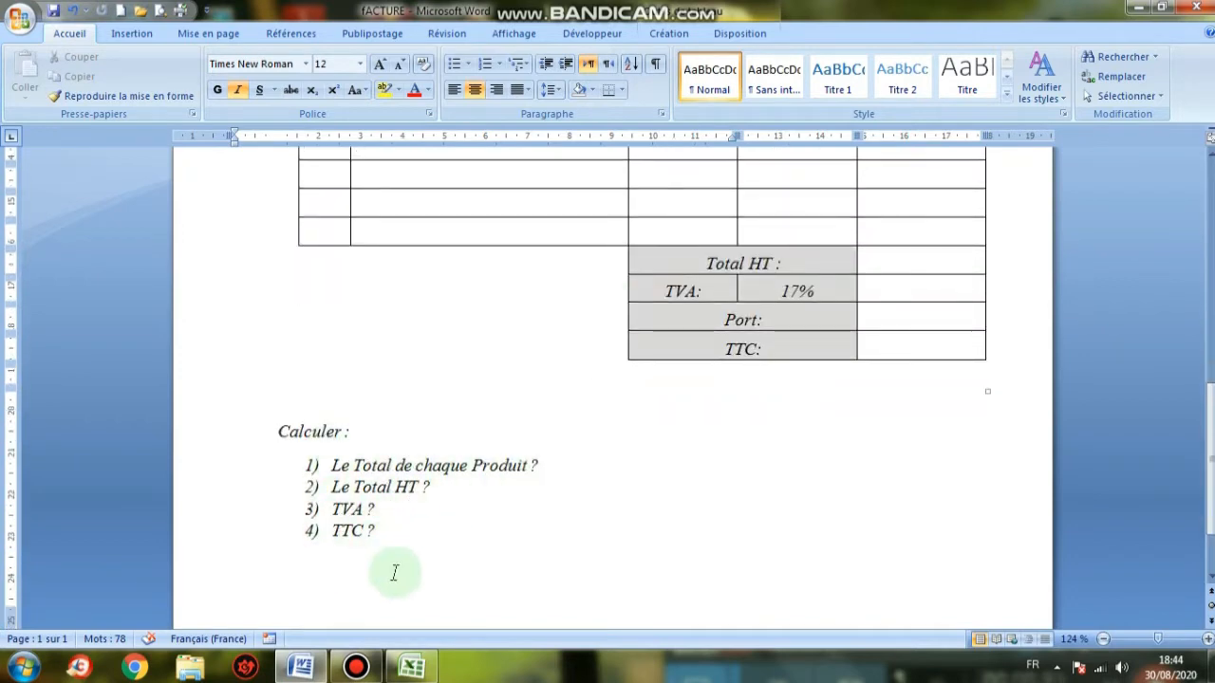
{"action": "scroll", "coordinate": [585, 547], "scroll_direction": "up", "scroll_amount": 5}
{"action": "left_click", "coordinate": [411, 667]}
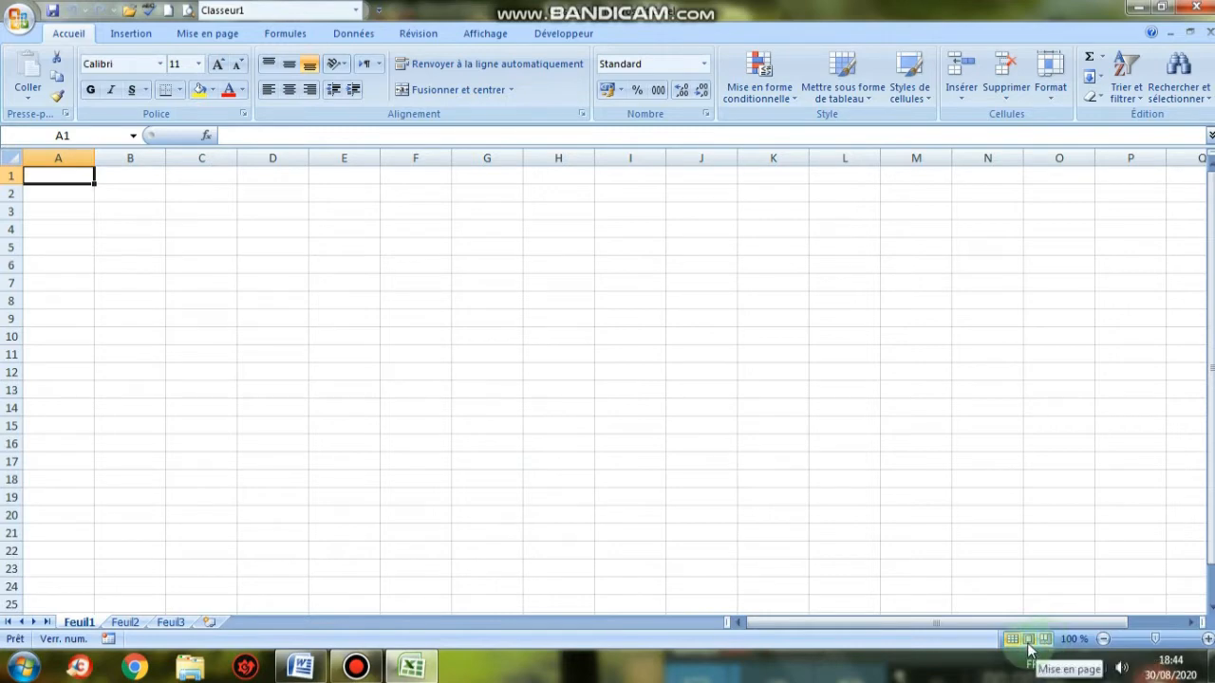
Switch Feuil1 to Page Layout (Mise en page) view and zoom the page in
{"action": "left_click", "coordinate": [1028, 640]}
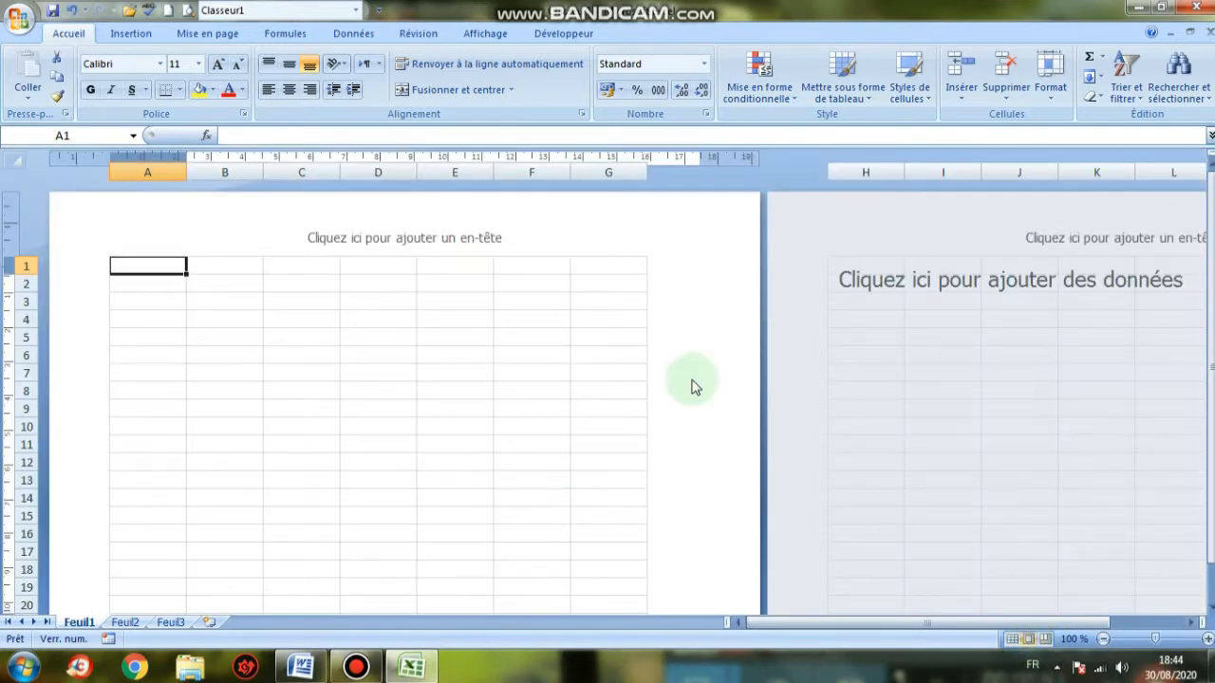
{"action": "left_click", "coordinate": [225, 351]}
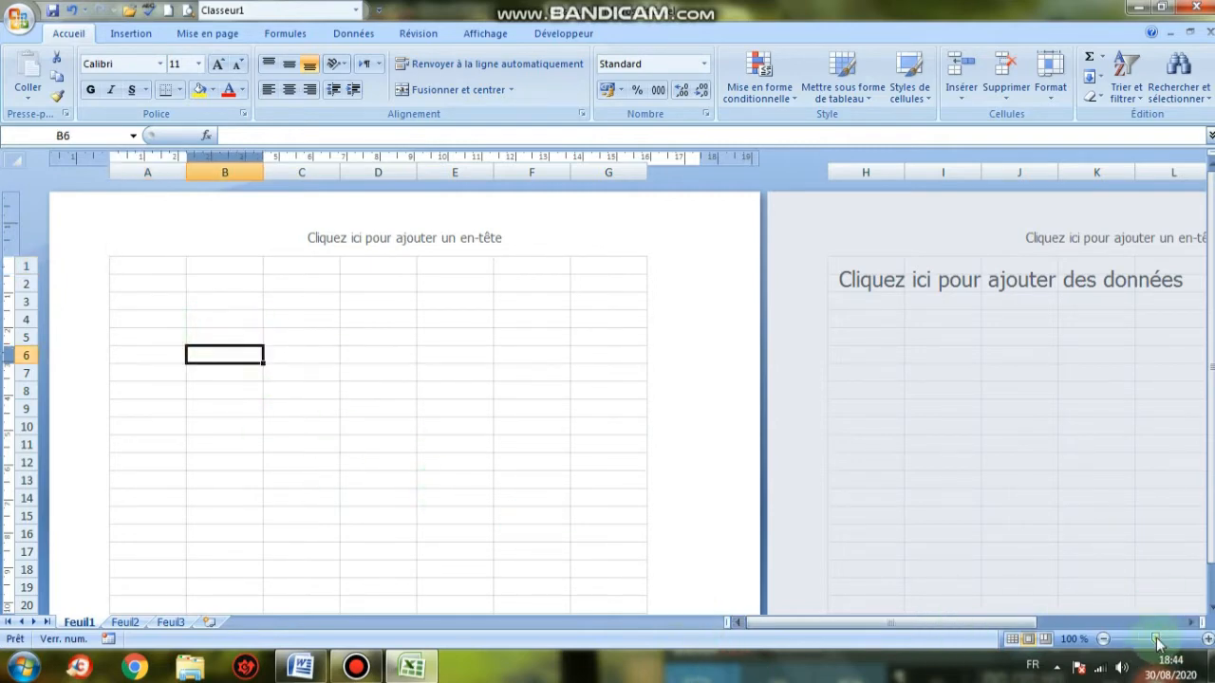
{"action": "left_click_drag", "start_coordinate": [1156, 637], "coordinate": [1169, 640]}
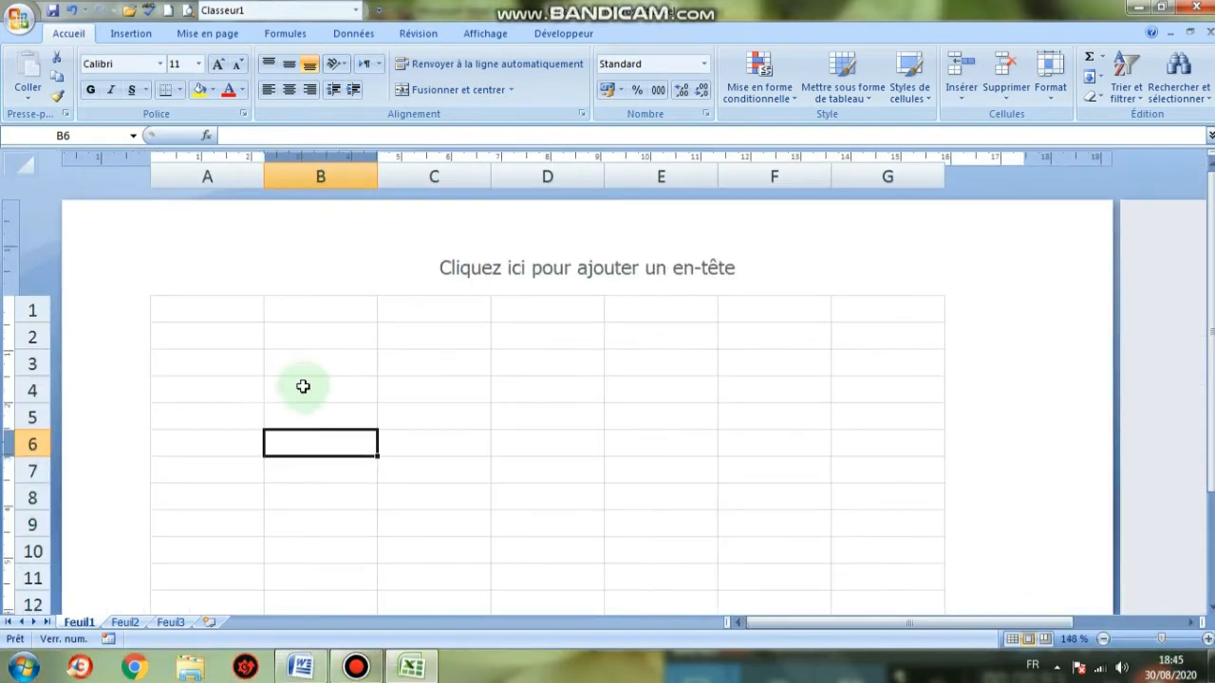
Check the Word reference, then select cells A4:B4 in Excel
{"action": "left_click", "coordinate": [302, 669]}
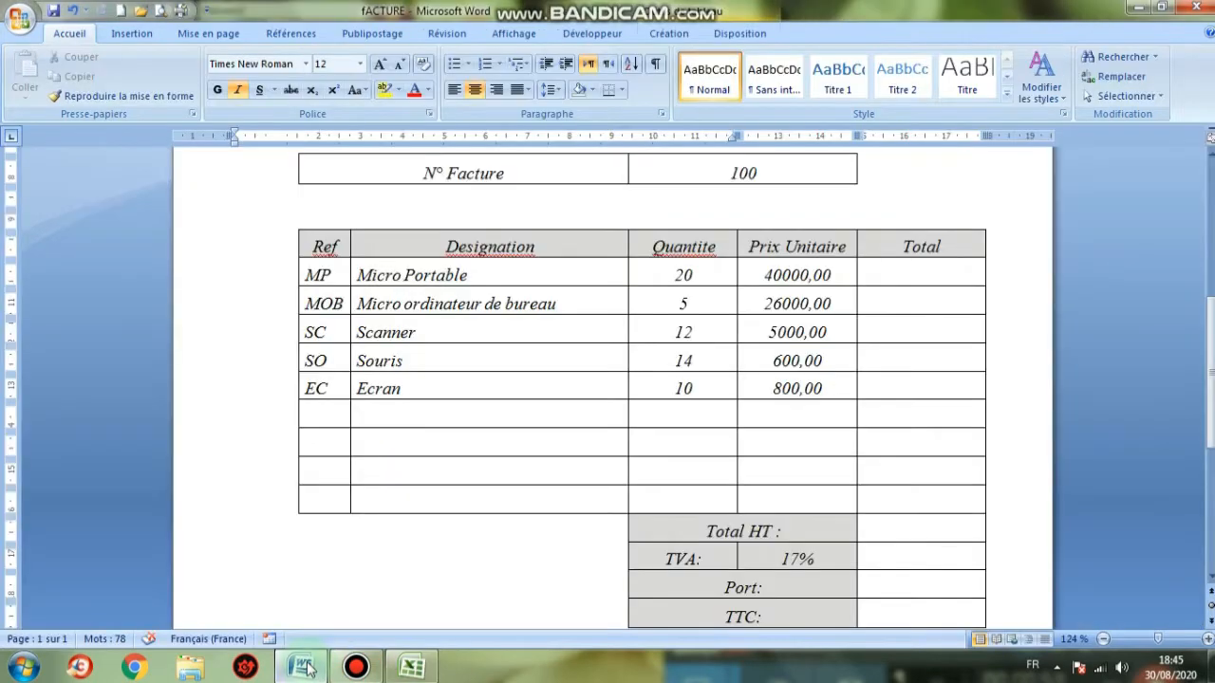
{"action": "scroll", "coordinate": [489, 458], "scroll_direction": "up", "scroll_amount": 8}
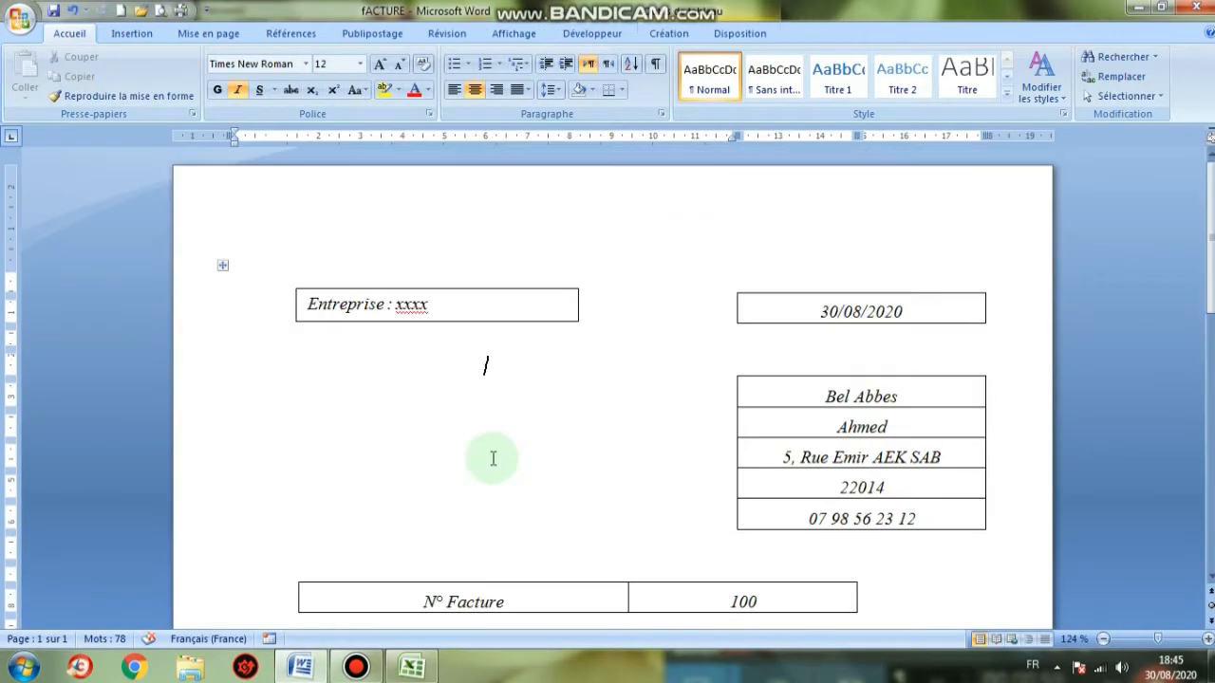
{"action": "left_click", "coordinate": [410, 667]}
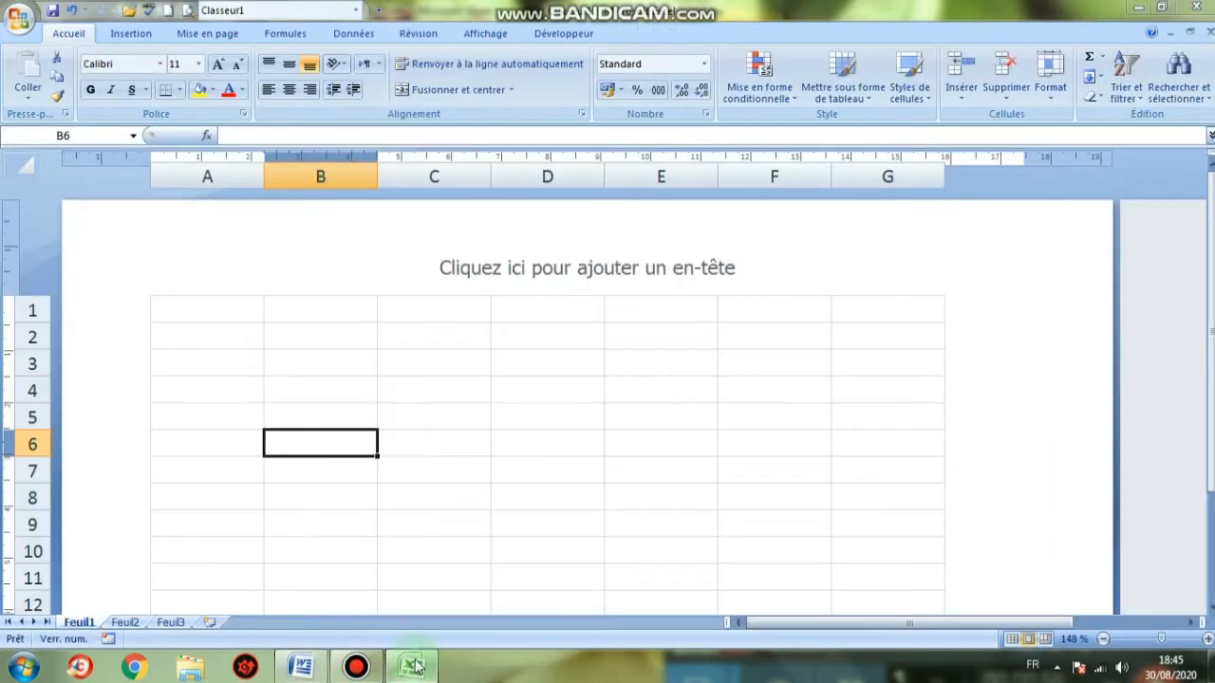
{"action": "left_click", "coordinate": [222, 390]}
{"action": "left_click_drag", "start_coordinate": [222, 389], "coordinate": [323, 390]}
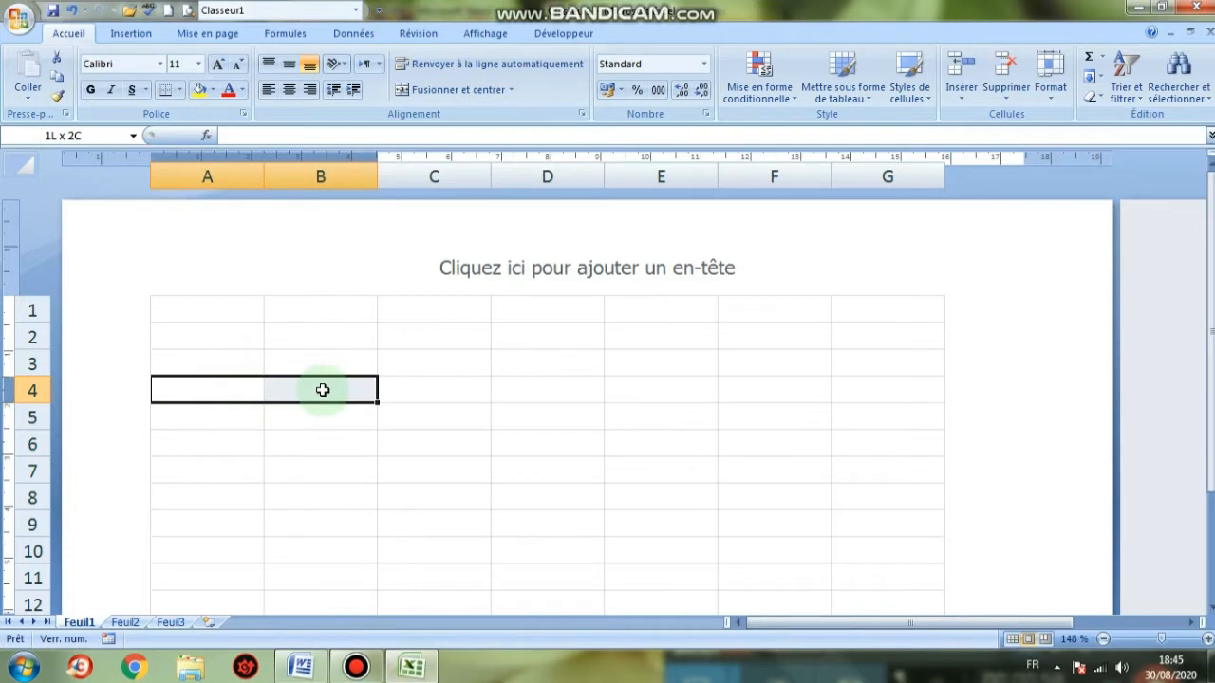
Merge and centre A4:B4 and enter 'Entreprise: xxx'
{"action": "left_click", "coordinate": [418, 89]}
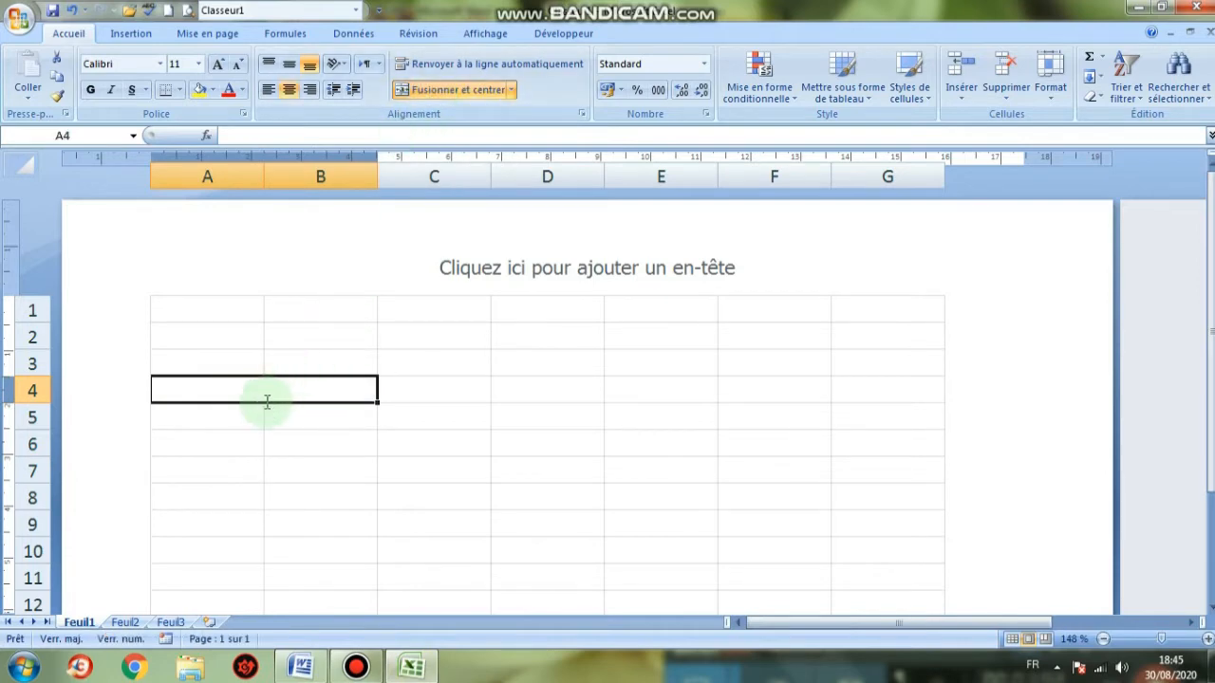
{"action": "type", "text": "Entrepr"}
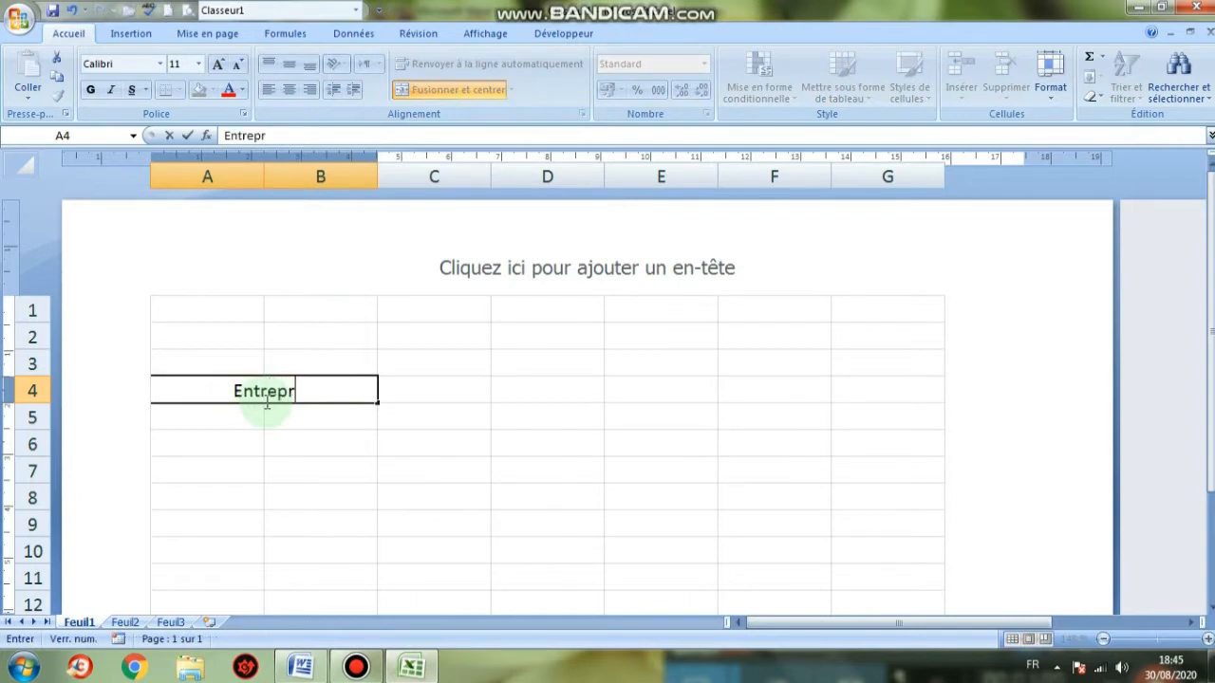
{"action": "type", "text": "ise"}
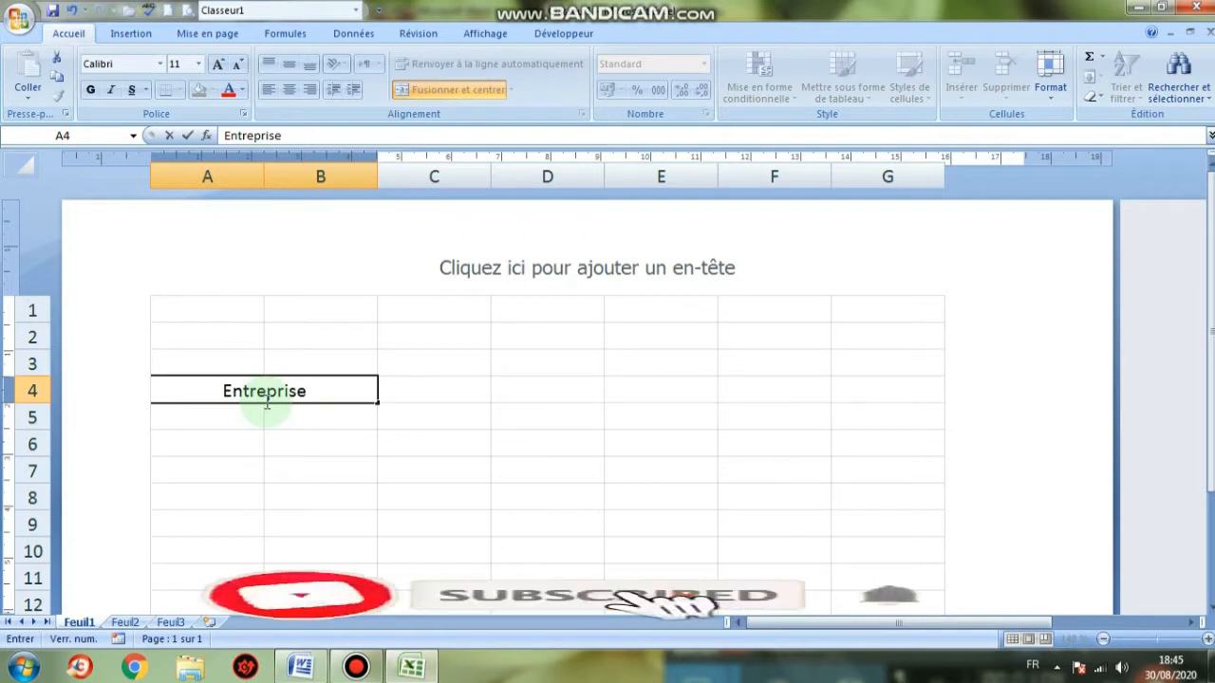
{"action": "type", "text": ": "}
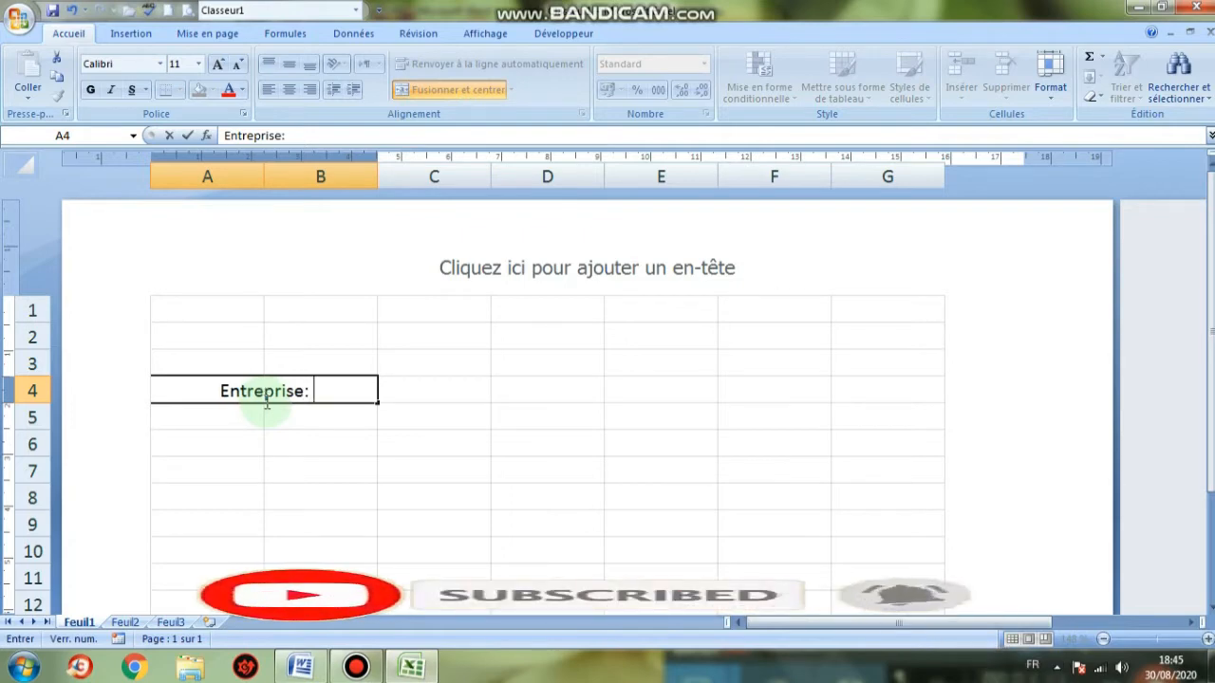
{"action": "type", "text": "xxx"}
{"action": "left_click", "coordinate": [548, 499]}
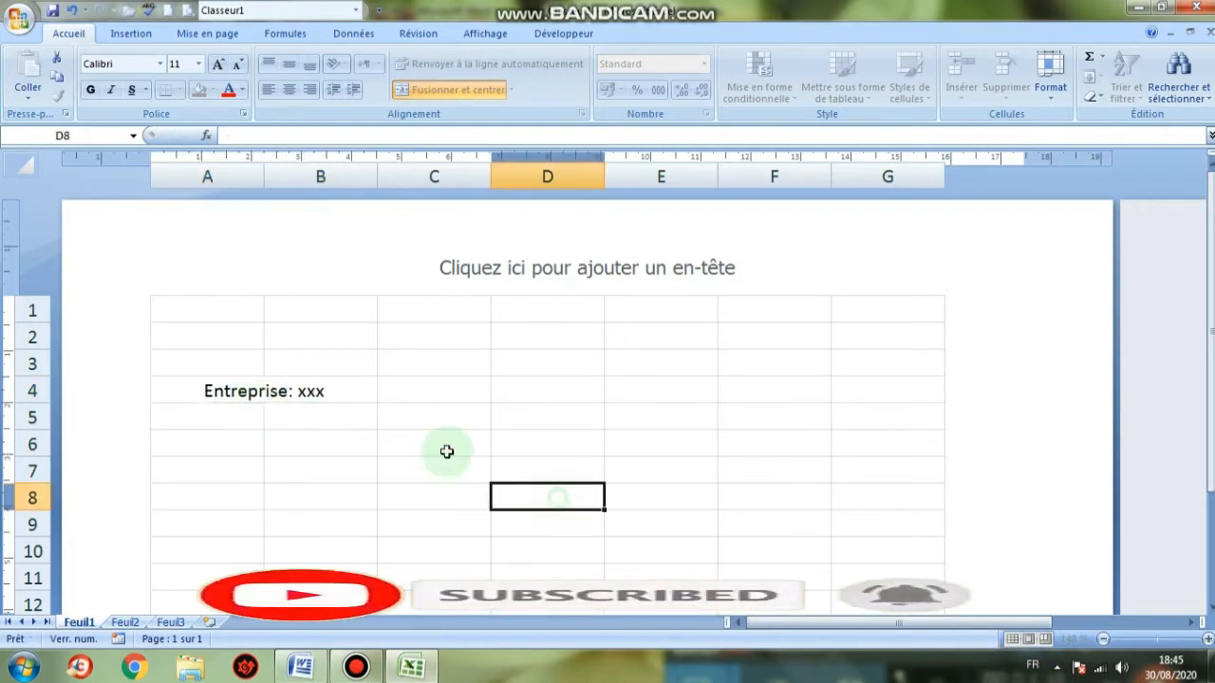
Give the merged Entreprise cell an outside border (Bordures extérieures)
{"action": "left_click", "coordinate": [292, 394]}
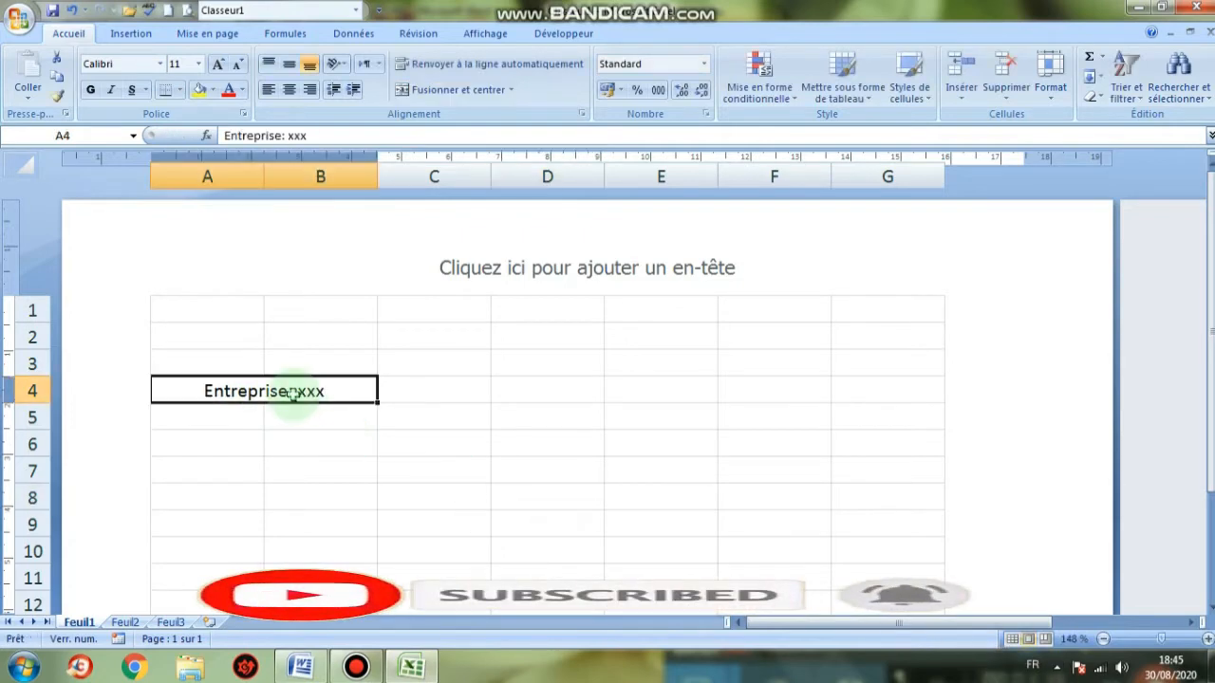
{"action": "left_click", "coordinate": [178, 90]}
{"action": "left_click", "coordinate": [232, 251]}
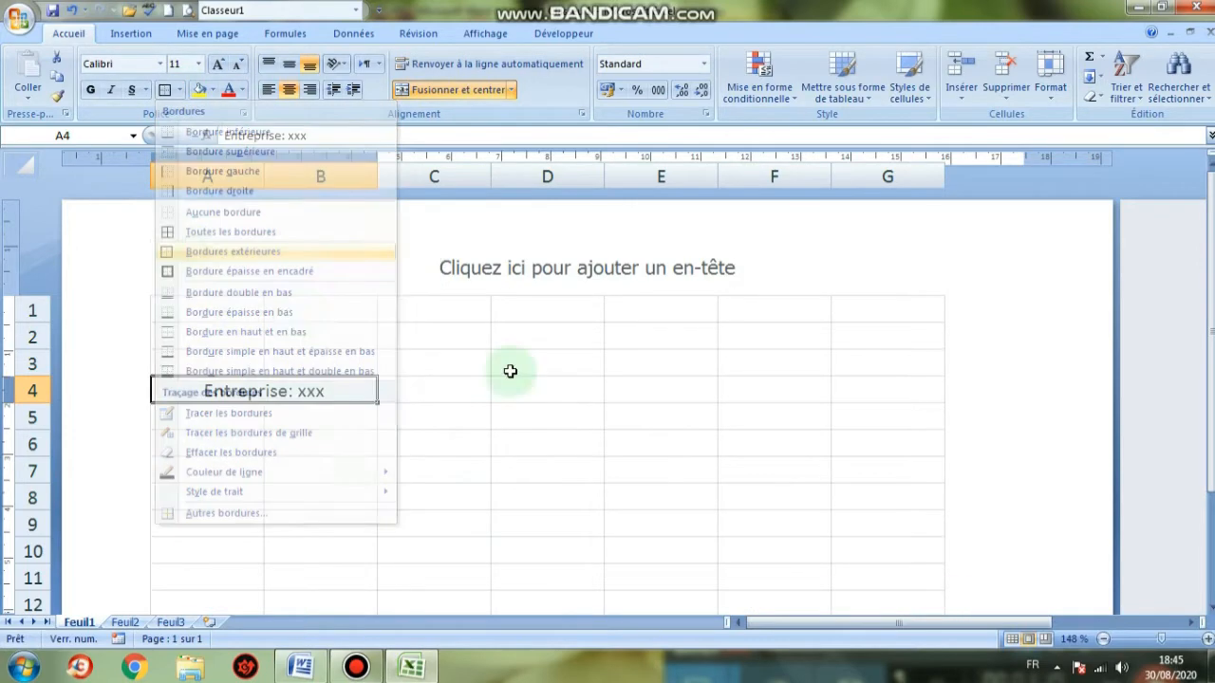
{"action": "left_click", "coordinate": [613, 453]}
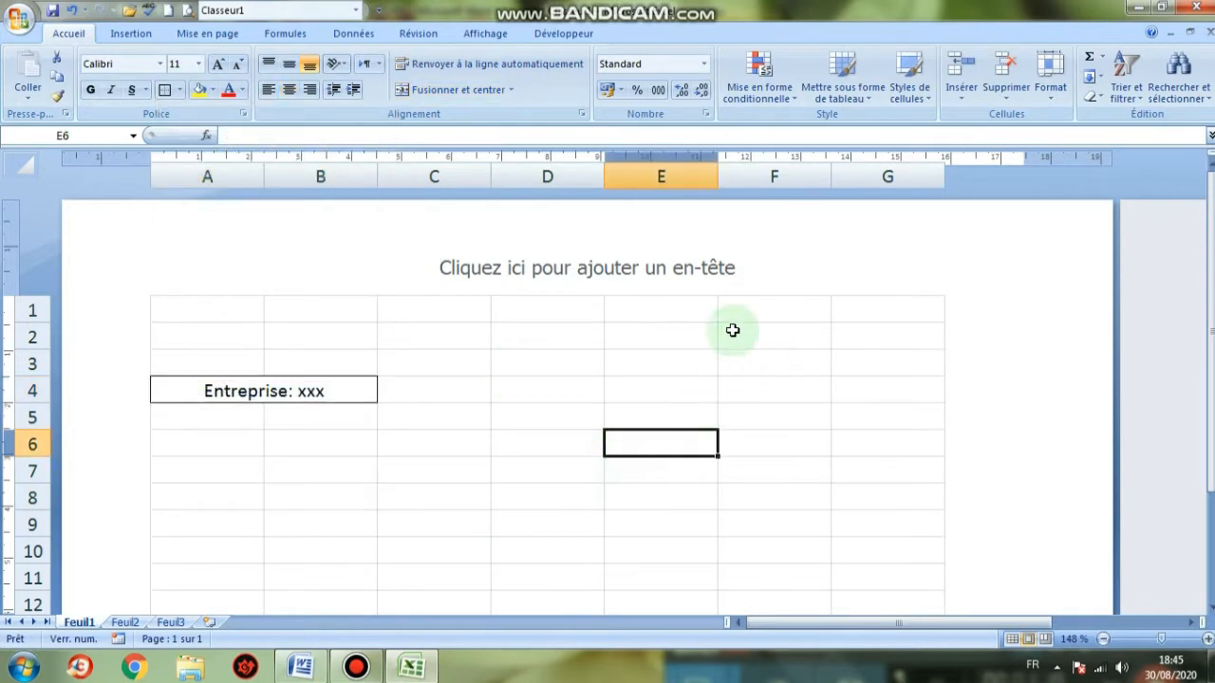
{"action": "left_click_drag", "start_coordinate": [727, 339], "coordinate": [857, 339]}
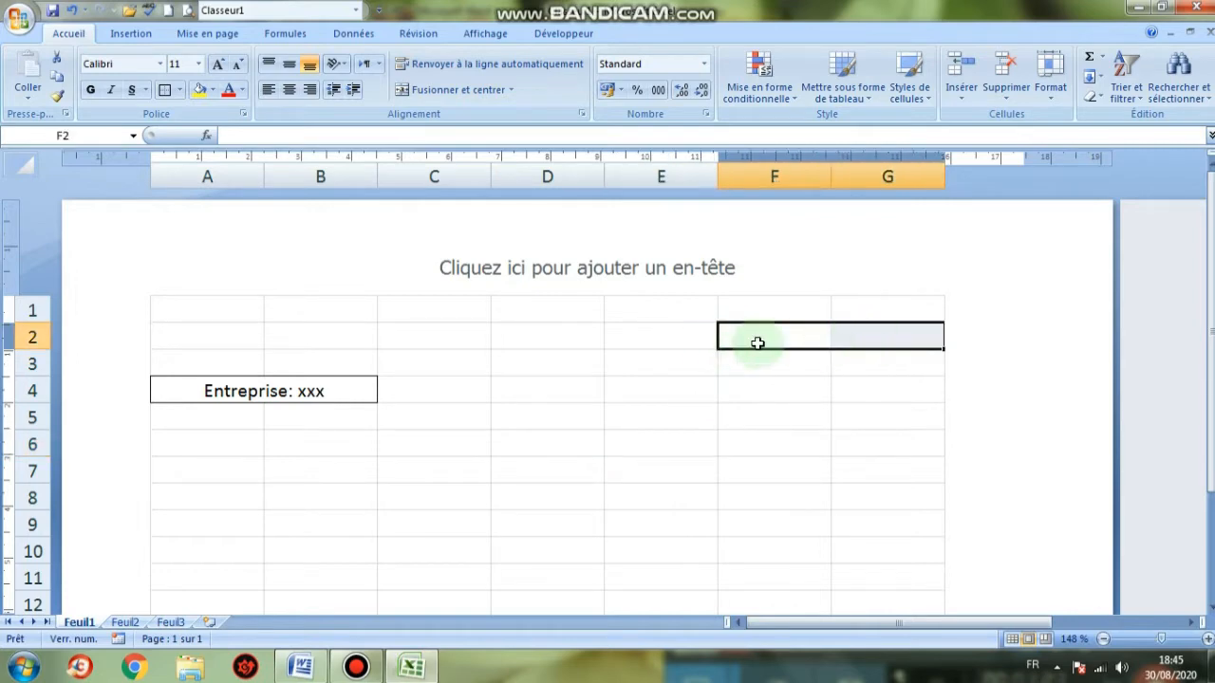
Merge and centre F2:G2 and enter the date 30/08/2020, correcting the year typo
{"action": "left_click", "coordinate": [466, 92]}
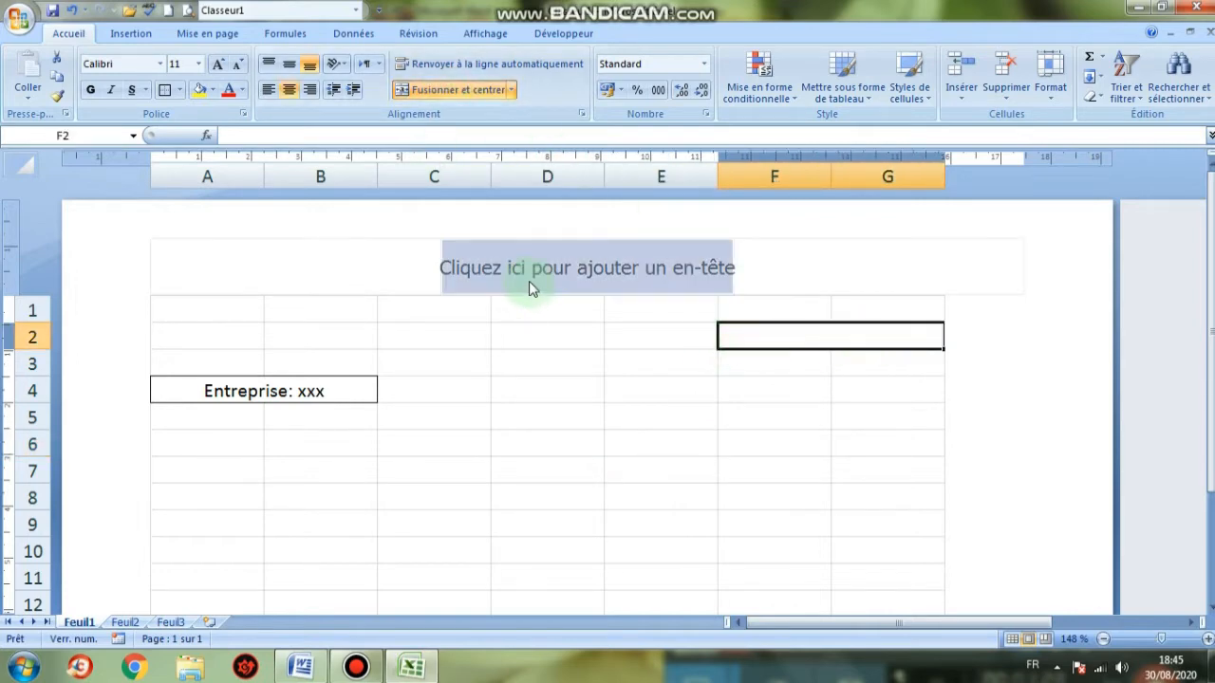
{"action": "type", "text": "30/08"}
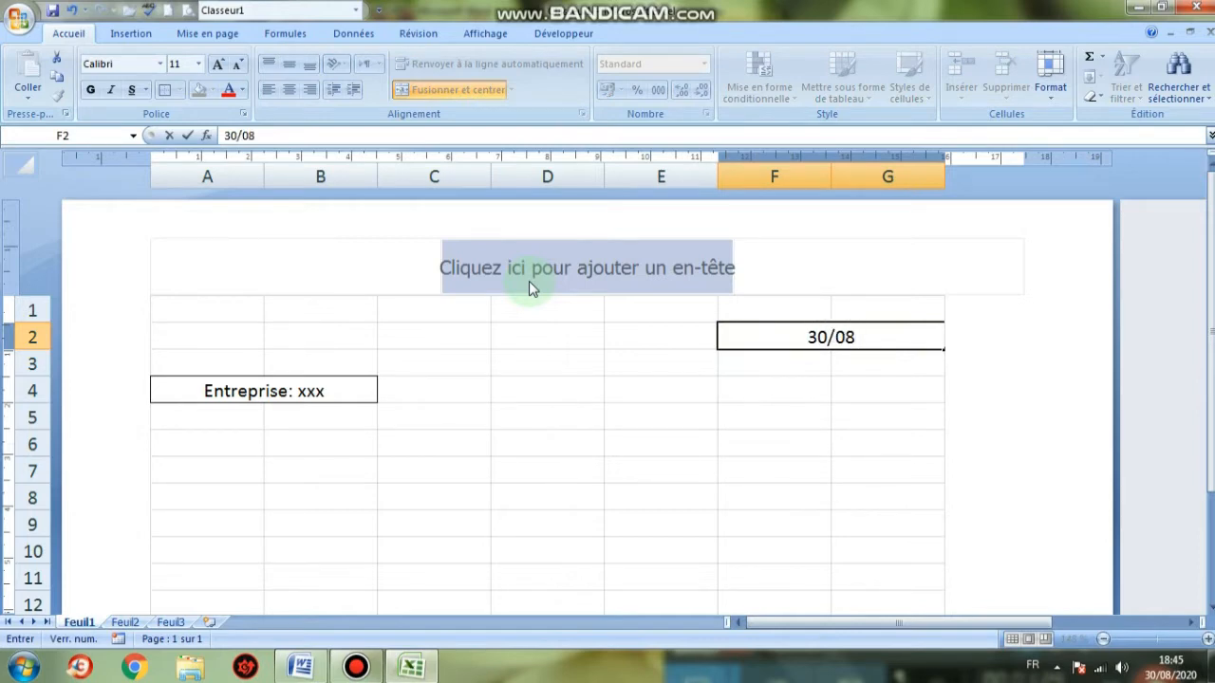
{"action": "type", "text": "/2"}
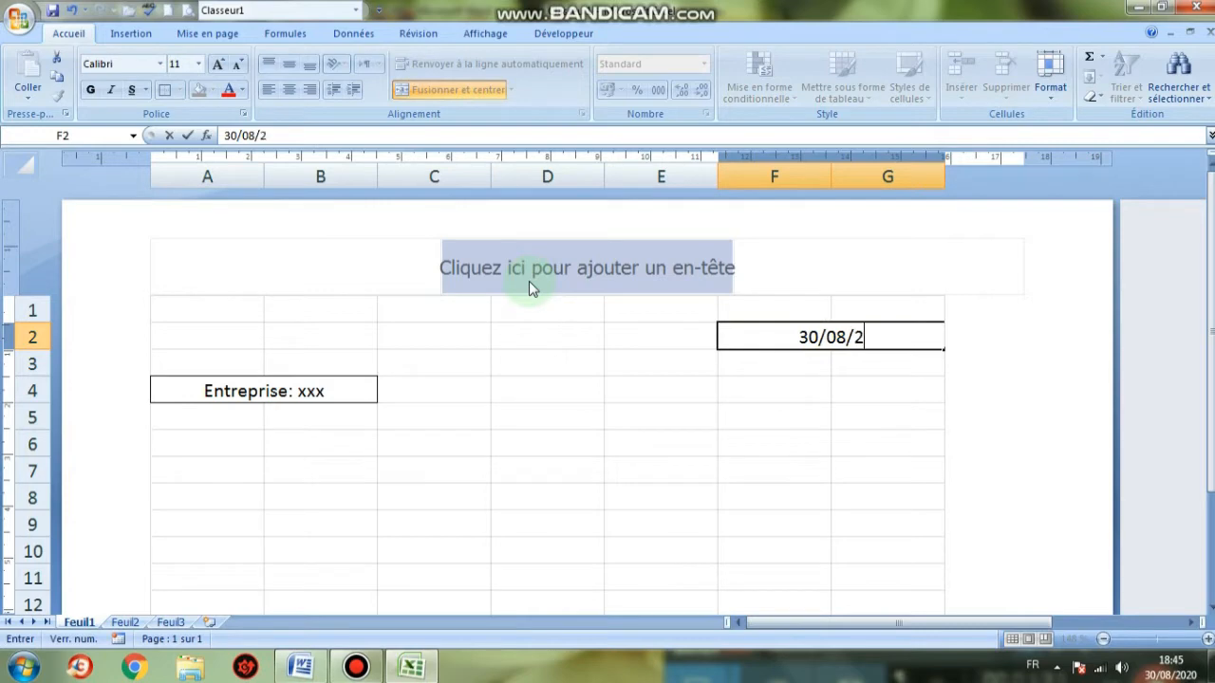
{"action": "type", "text": "2"}
{"action": "key", "text": "BackSpace"}
{"action": "type", "text": "020"}
{"action": "left_click", "coordinate": [559, 492]}
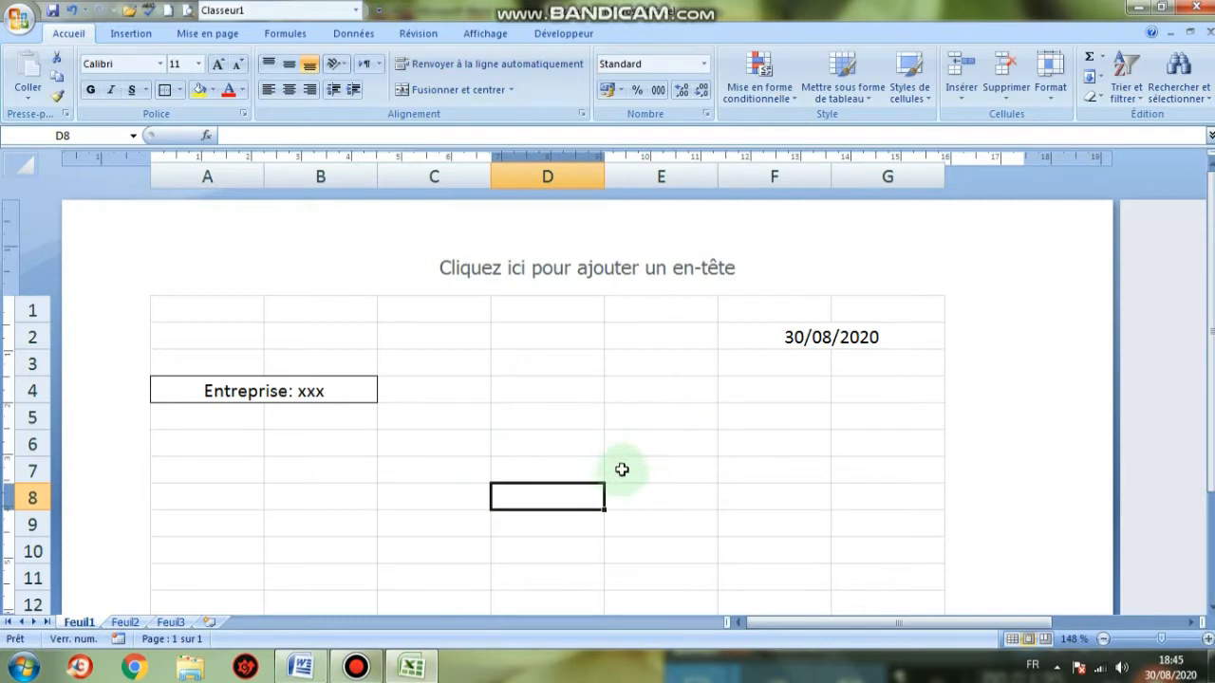
{"action": "left_click_drag", "start_coordinate": [621, 466], "coordinate": [844, 476]}
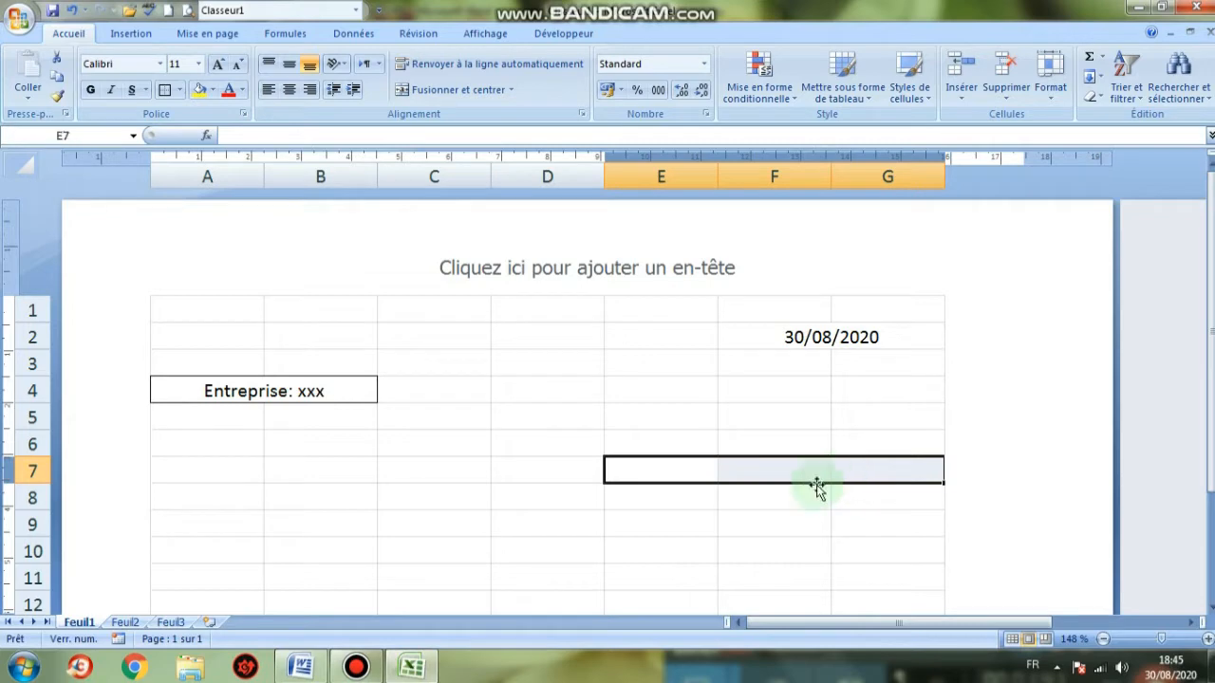
Merge E7:G7 and copy that merged layout down through row 10
{"action": "left_click", "coordinate": [480, 89]}
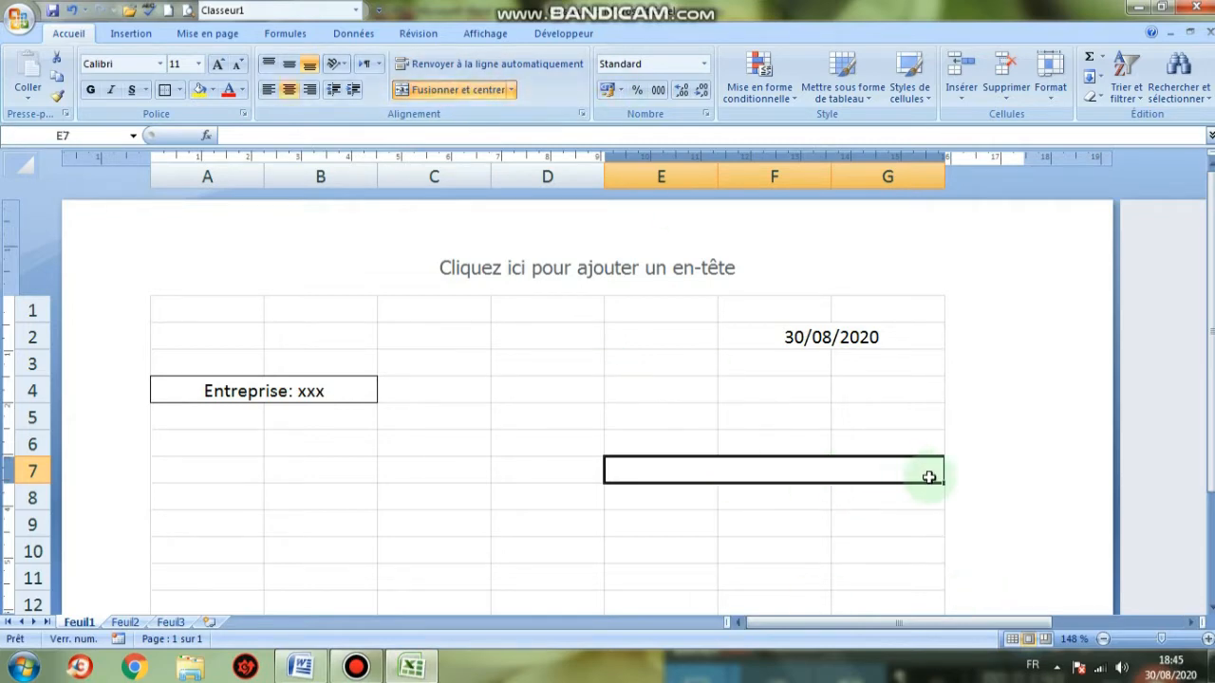
{"action": "left_click_drag", "start_coordinate": [943, 483], "coordinate": [934, 560]}
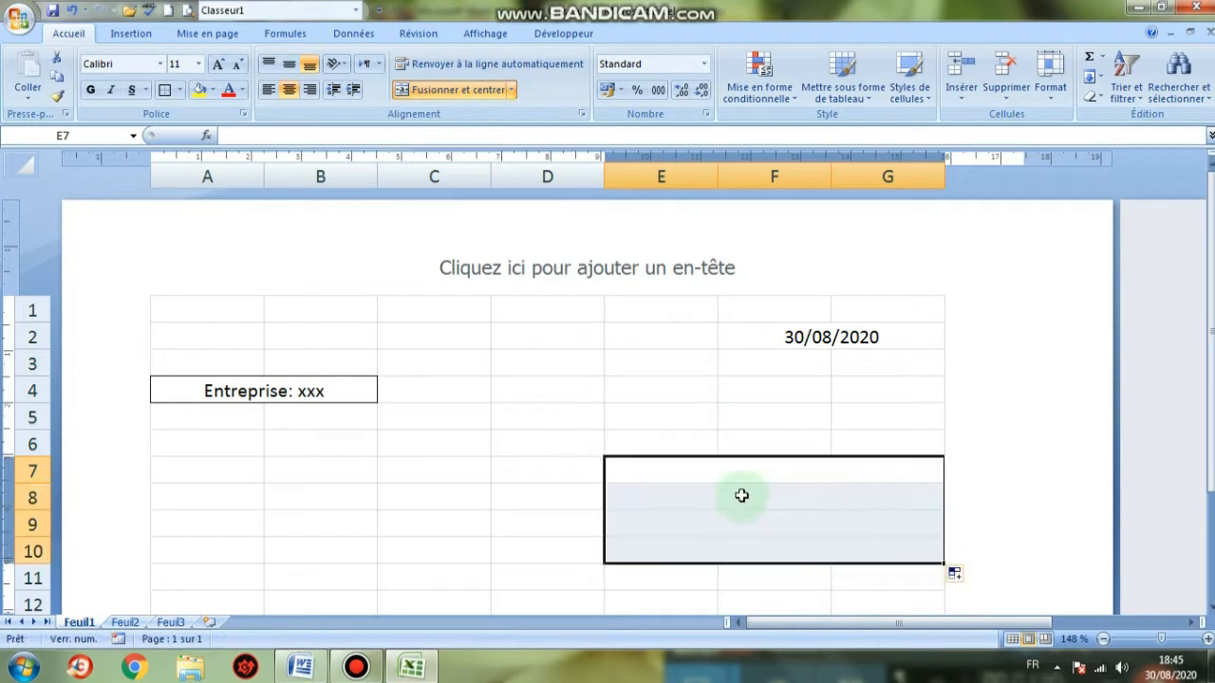
{"action": "left_click", "coordinate": [704, 473]}
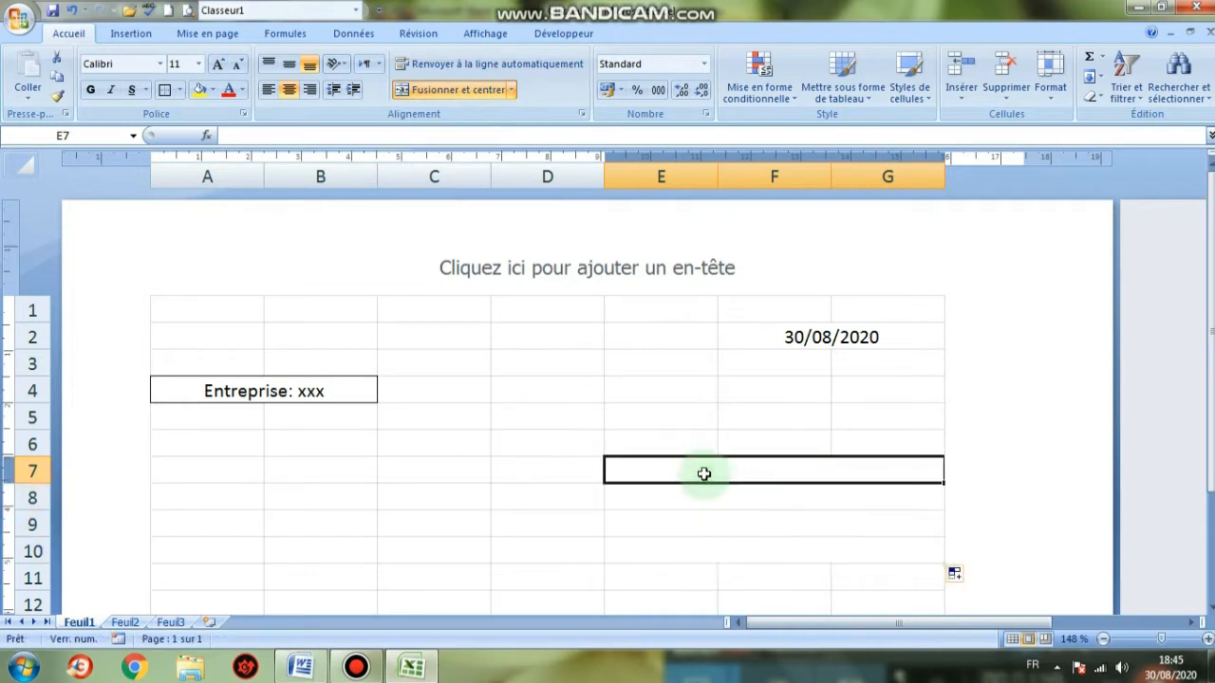
{"action": "left_click", "coordinate": [304, 667]}
{"action": "left_click", "coordinate": [304, 667]}
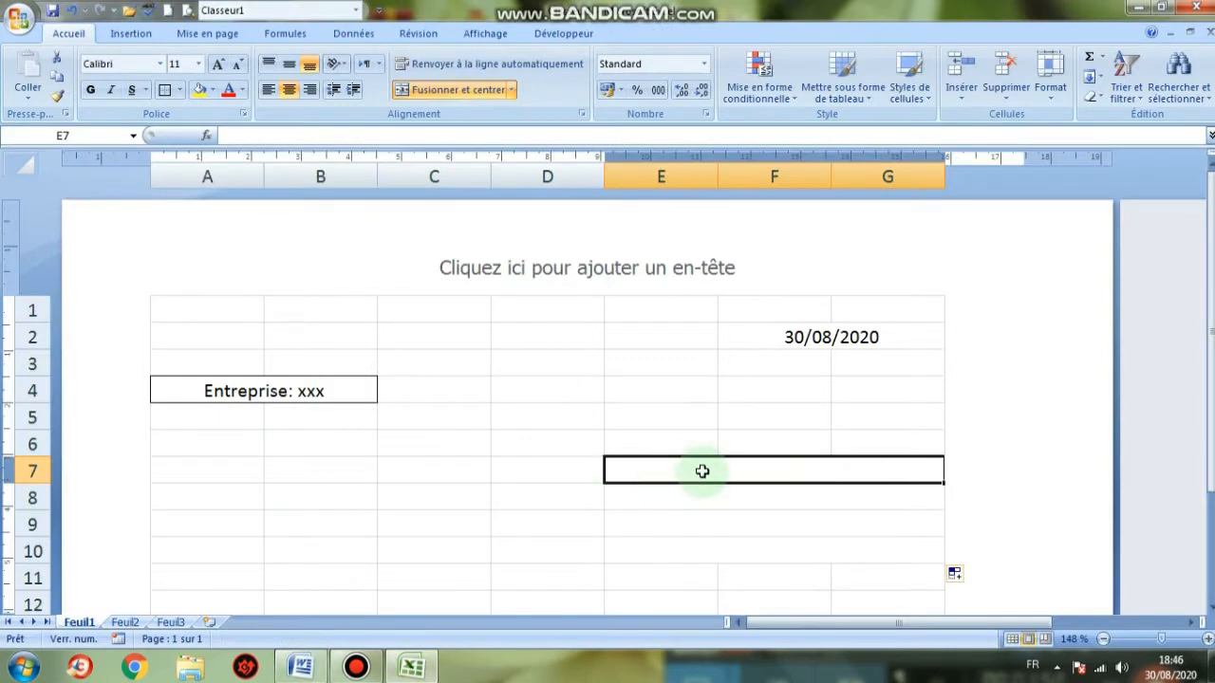
Enter 'Bel Abbes' in E7 and the customer's name in E8
{"action": "type", "text": "Bel"}
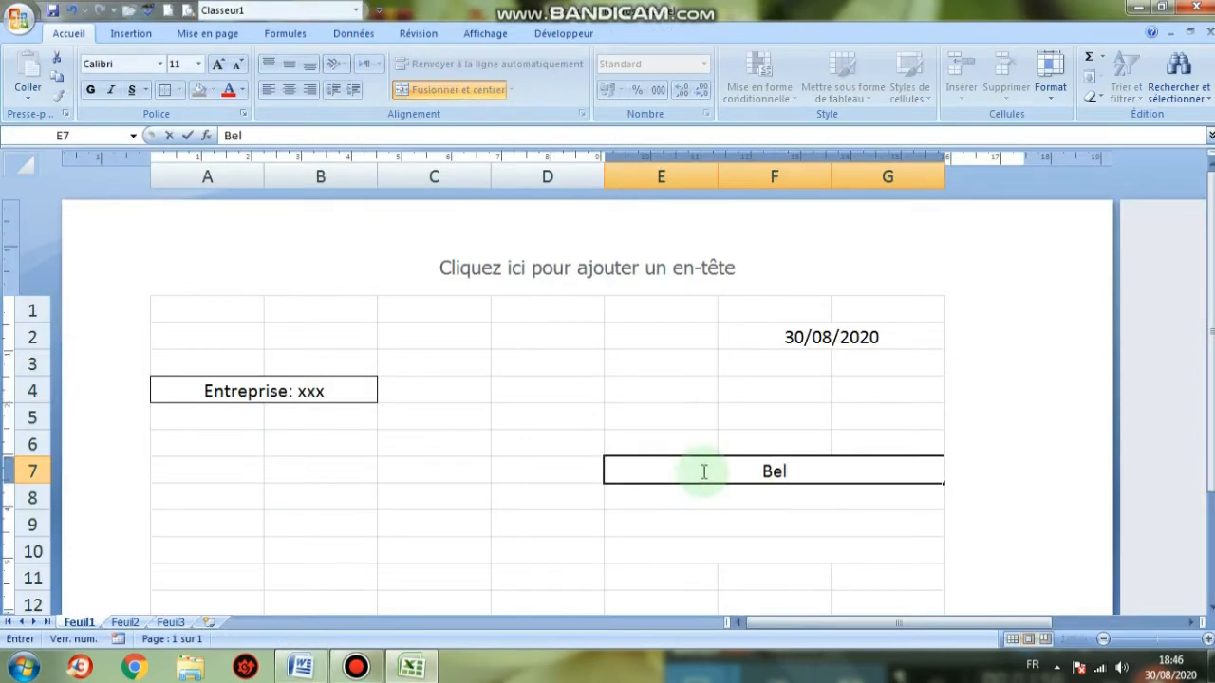
{"action": "key", "text": "Caps_Lock"}
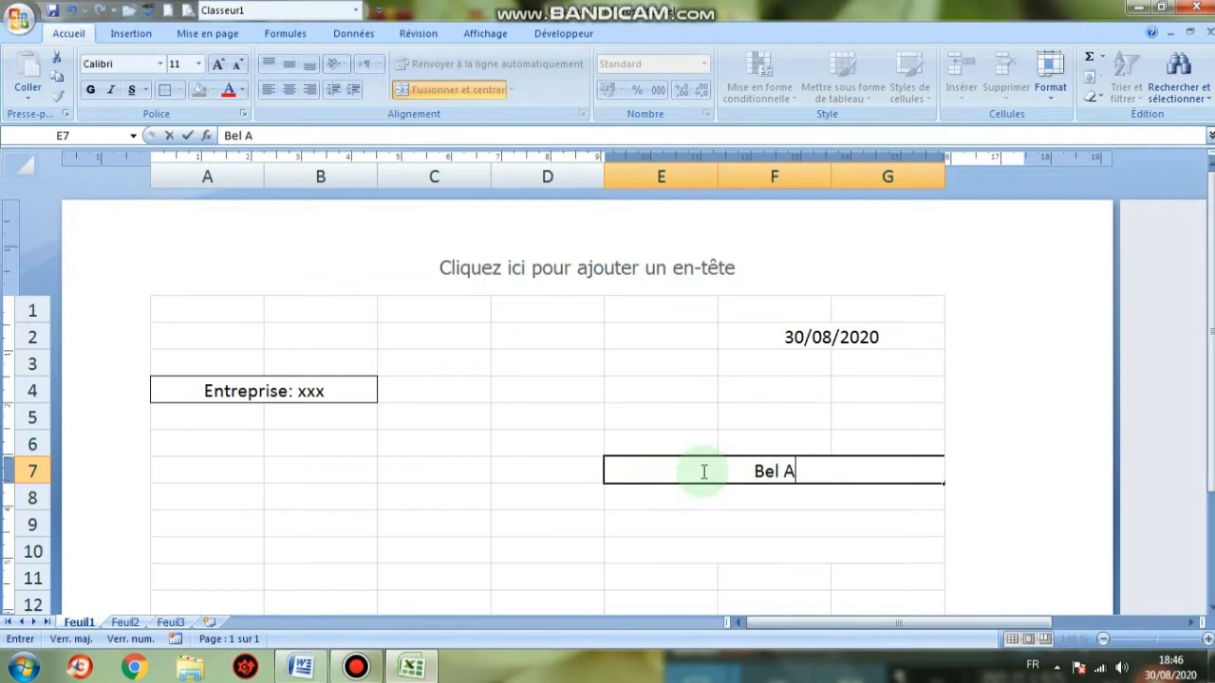
{"action": "key", "text": "Caps_Lock"}
{"action": "type", "text": "el Abbes"}
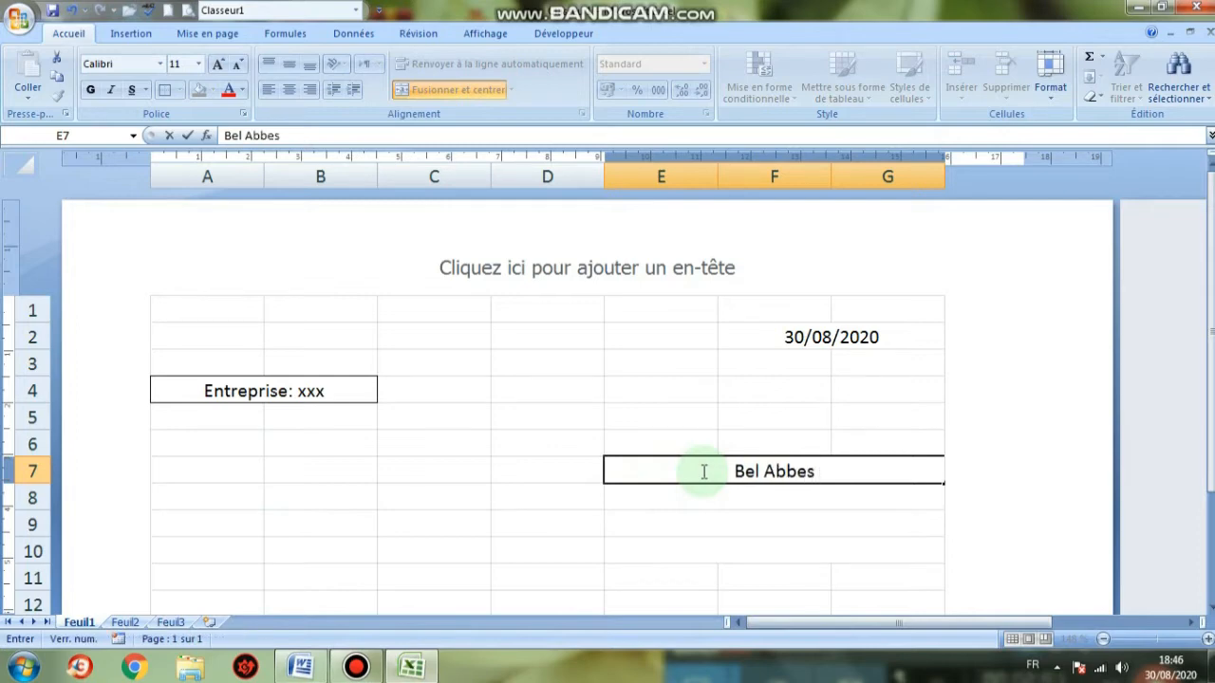
{"action": "key", "text": "Return"}
{"action": "type", "text": "Ahmed"}
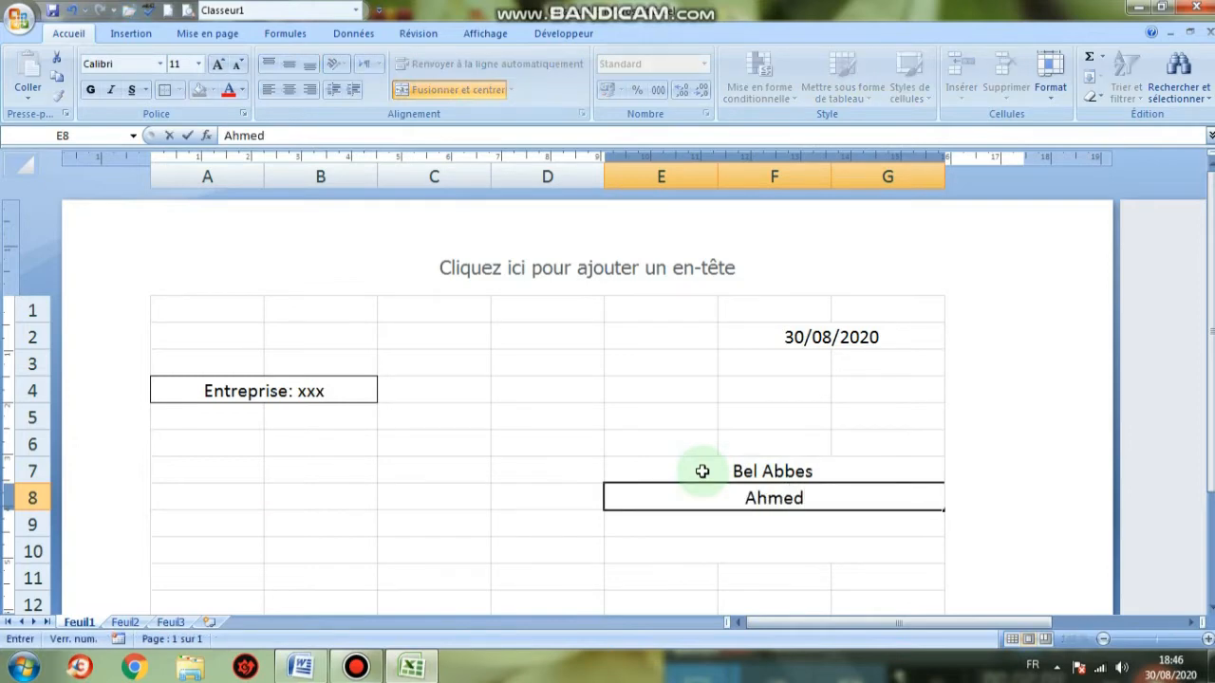
{"action": "key", "text": "Return"}
{"action": "left_click", "coordinate": [300, 667]}
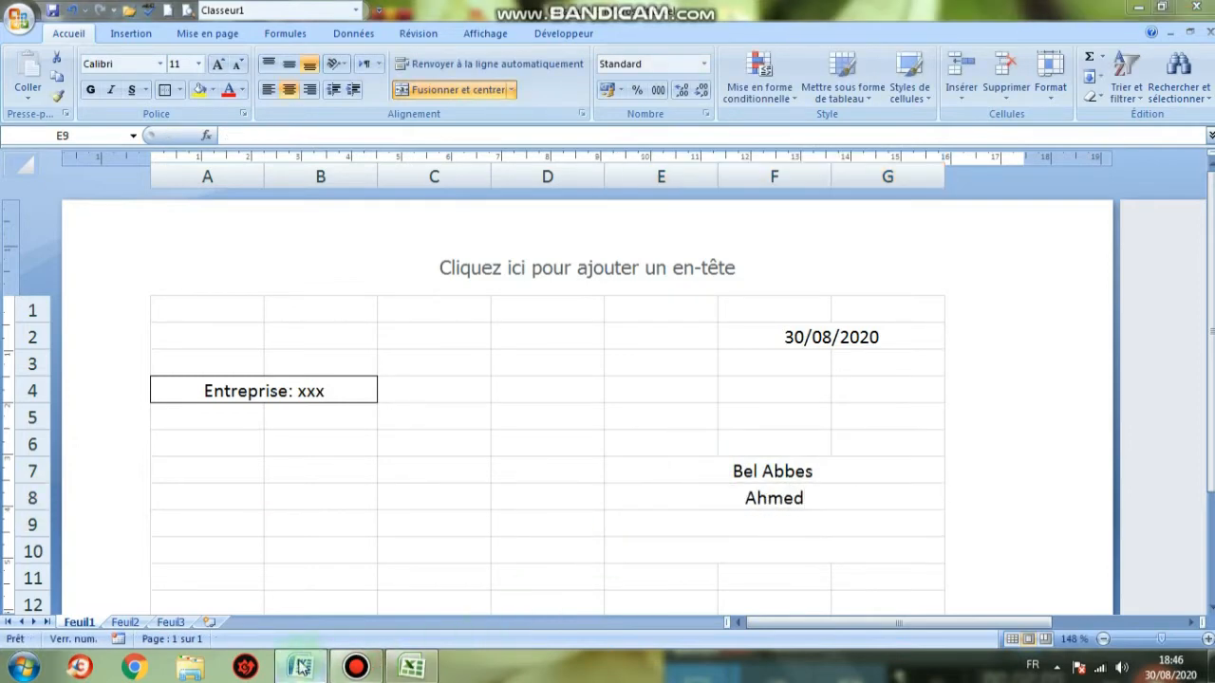
Enter the customer's street address in E9, checking it against Word
{"action": "left_click", "coordinate": [411, 668]}
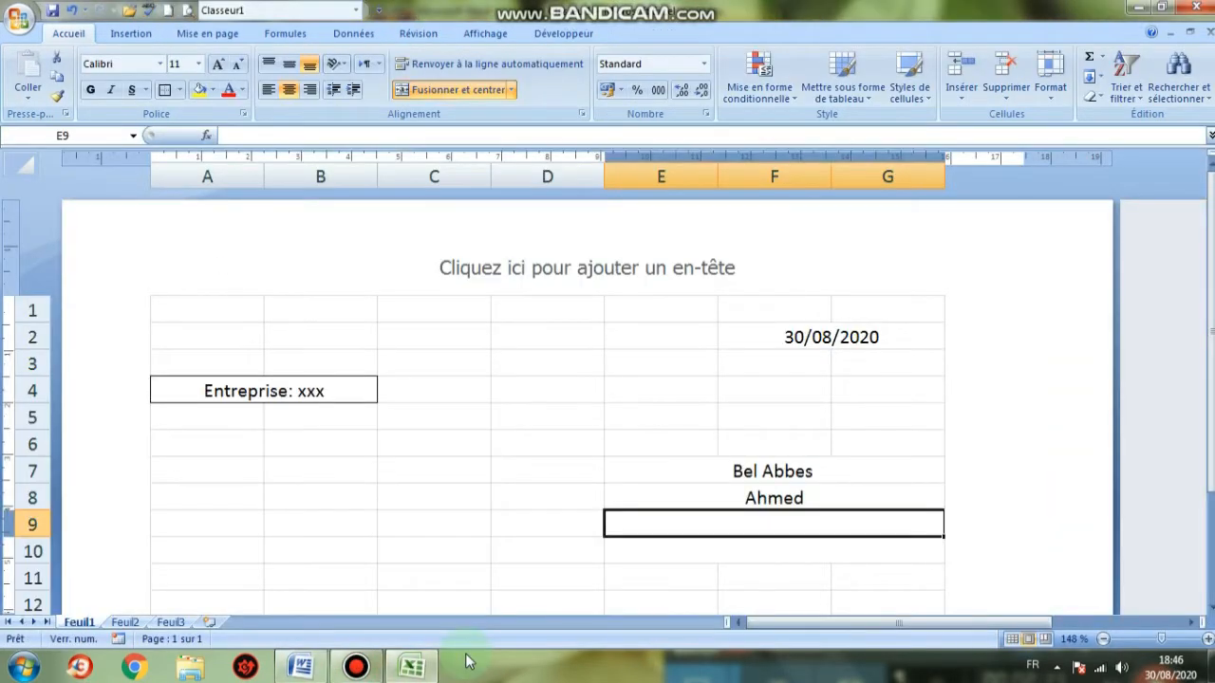
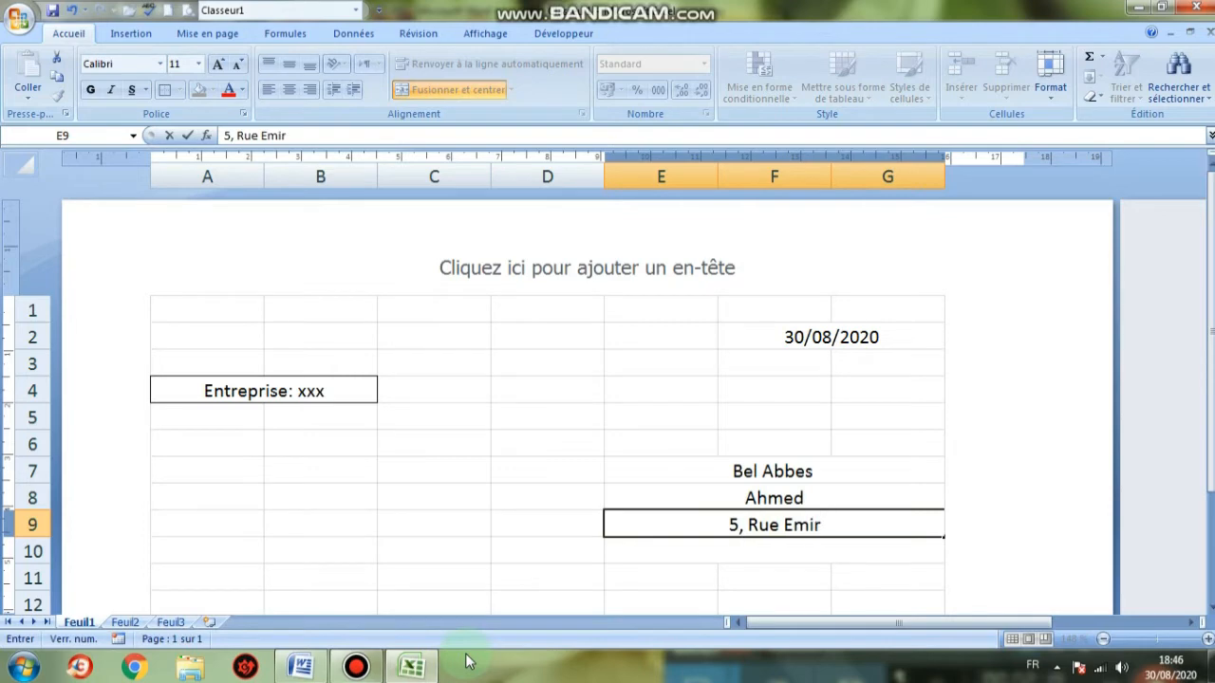
{"action": "key", "text": "Caps_Lock"}
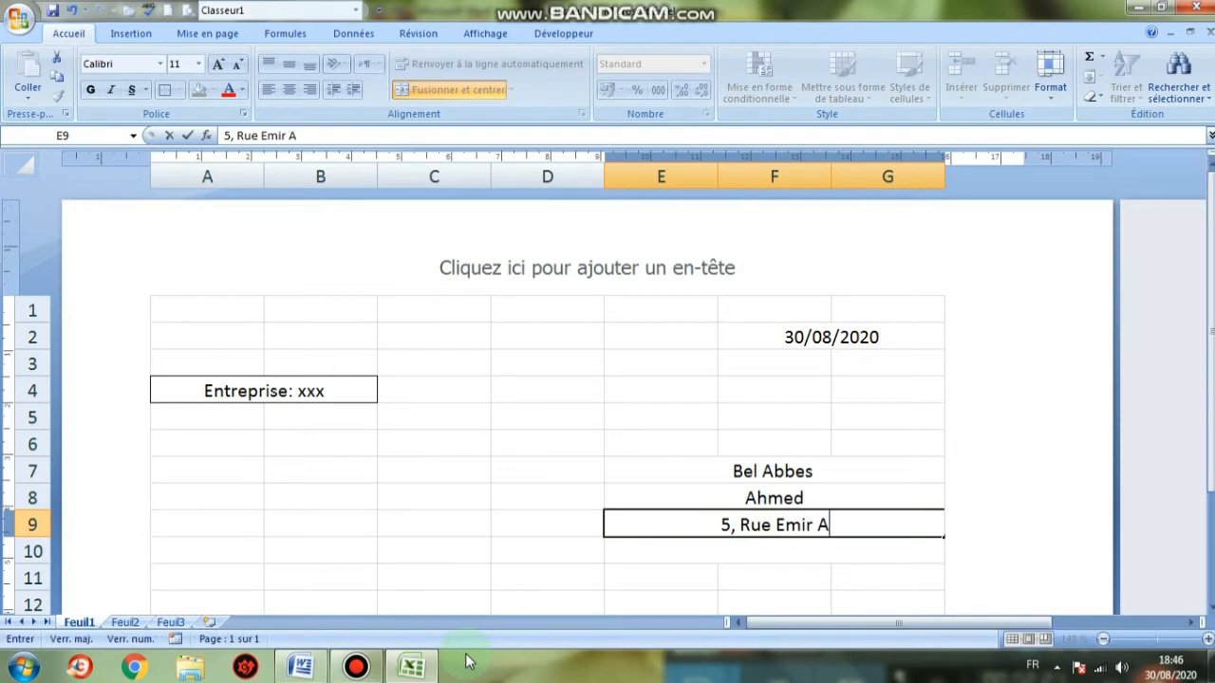
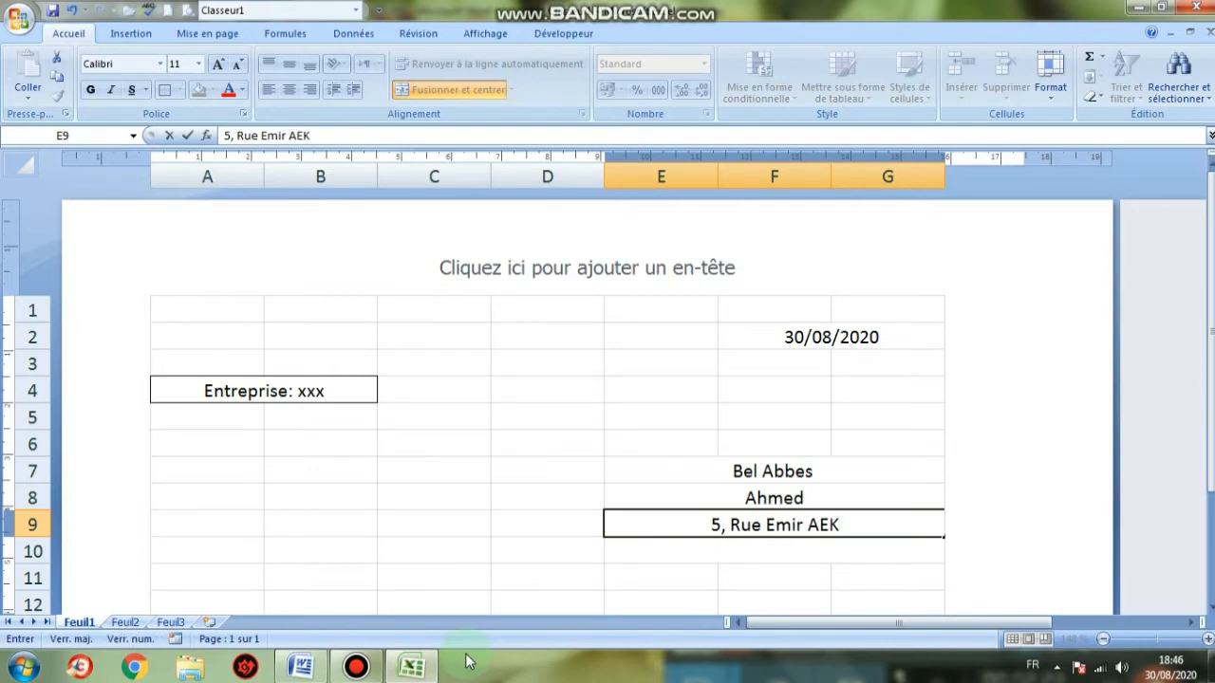
{"action": "key", "text": "Return"}
{"action": "left_click", "coordinate": [313, 669]}
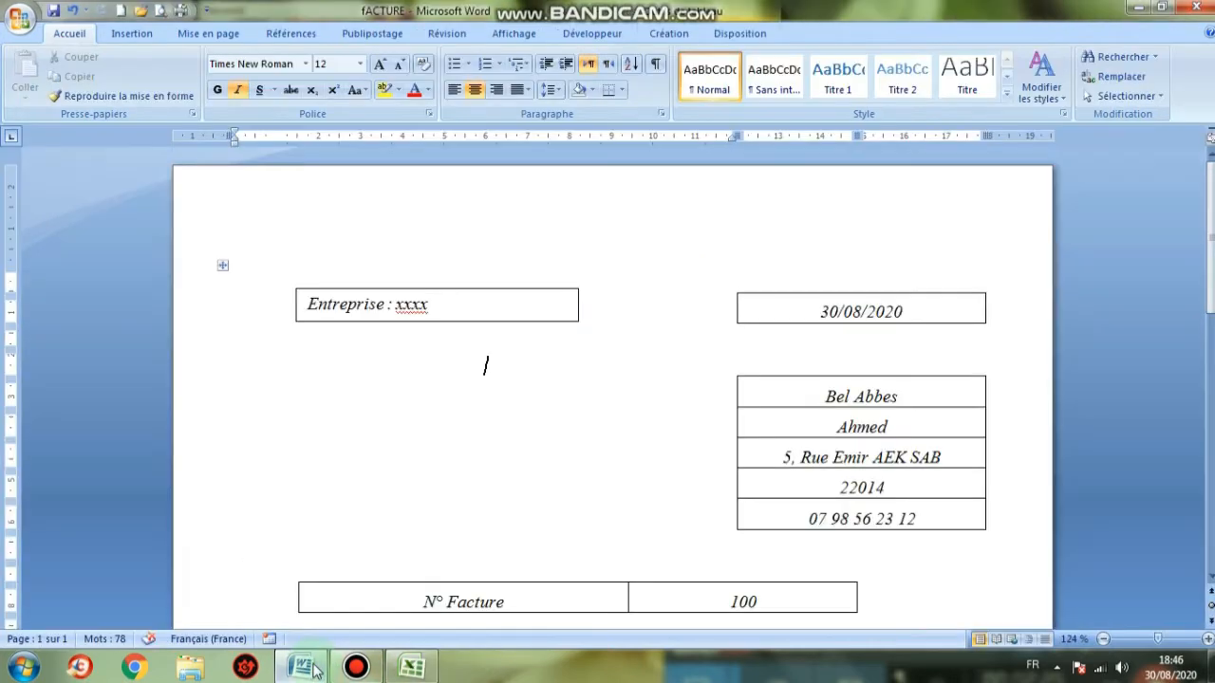
{"action": "left_click", "coordinate": [412, 668]}
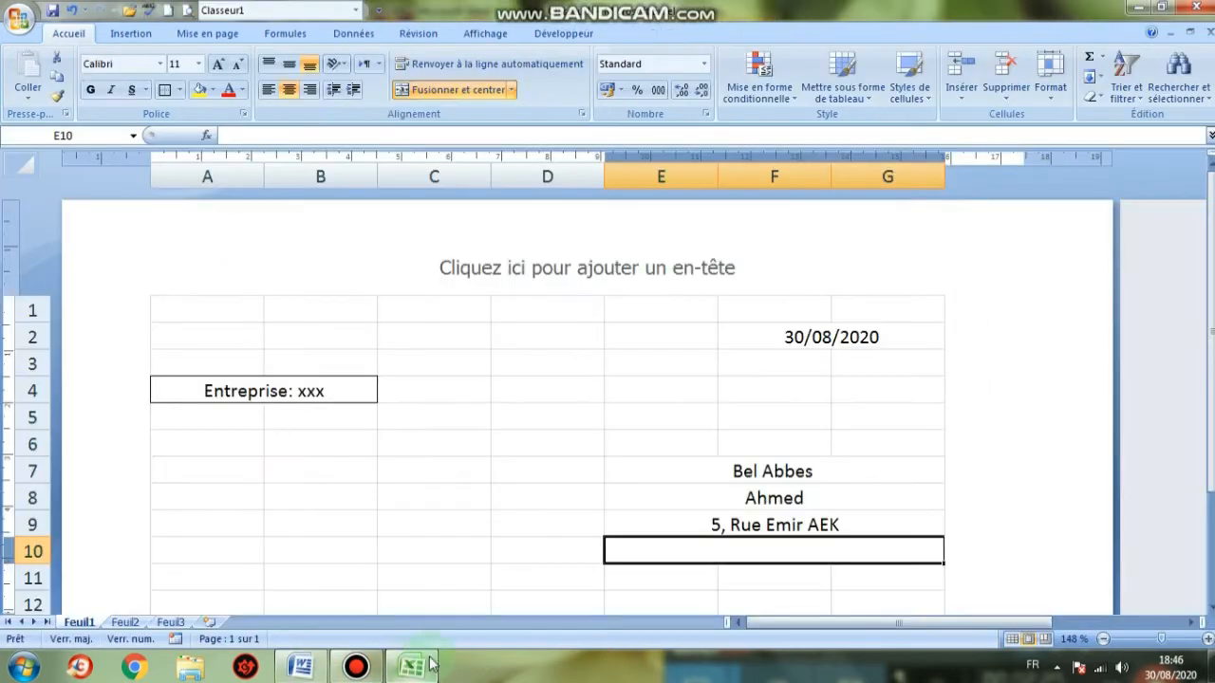
Enter the postal code in E10 and merge and centre E11:G11
{"action": "type", "text": "22014"}
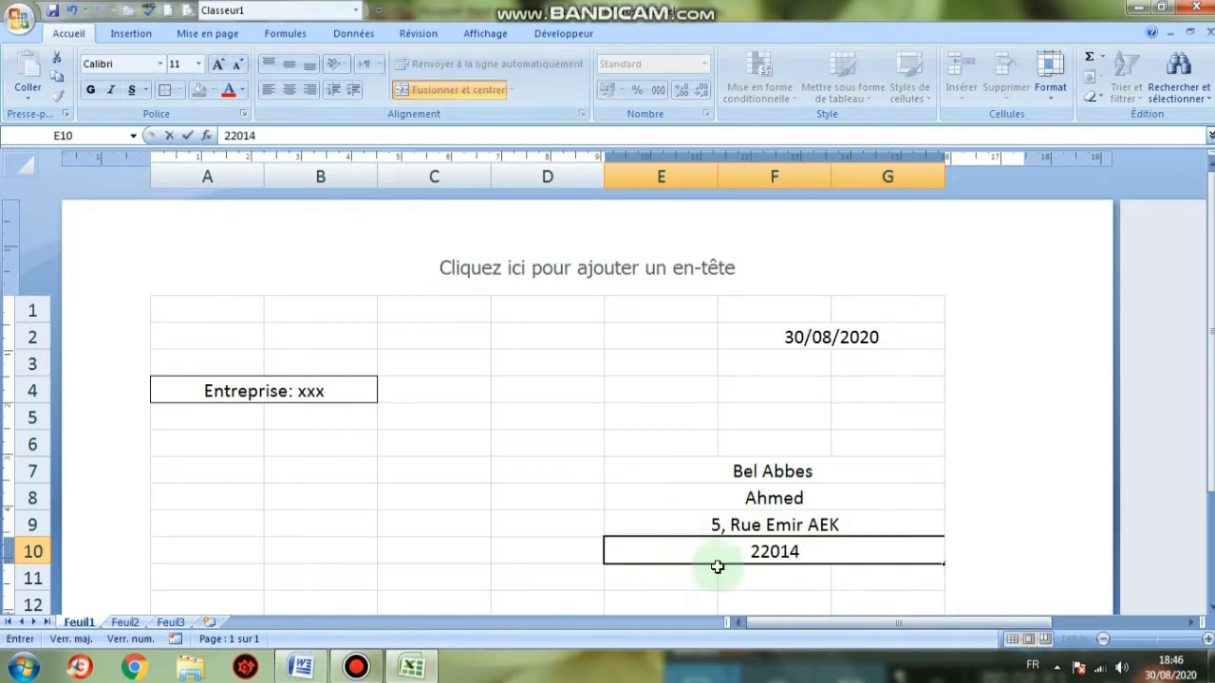
{"action": "left_click", "coordinate": [722, 573]}
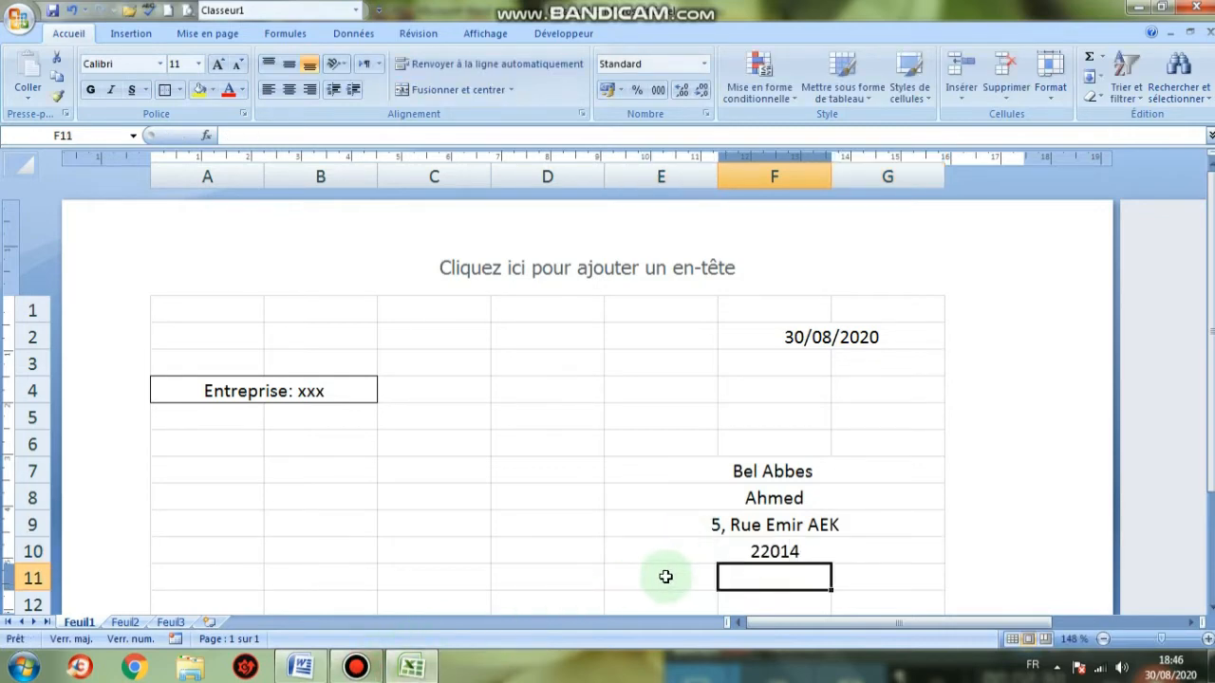
{"action": "left_click_drag", "start_coordinate": [665, 576], "coordinate": [817, 574]}
{"action": "left_click", "coordinate": [938, 558]}
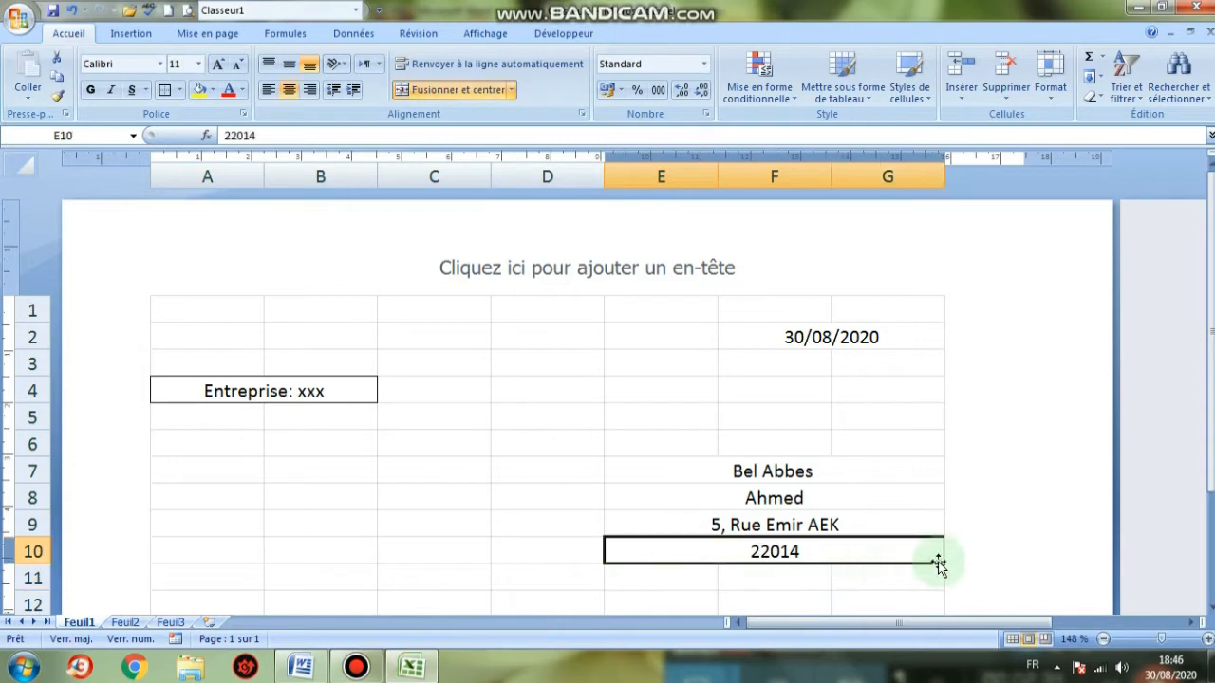
{"action": "left_click_drag", "start_coordinate": [647, 575], "coordinate": [876, 575]}
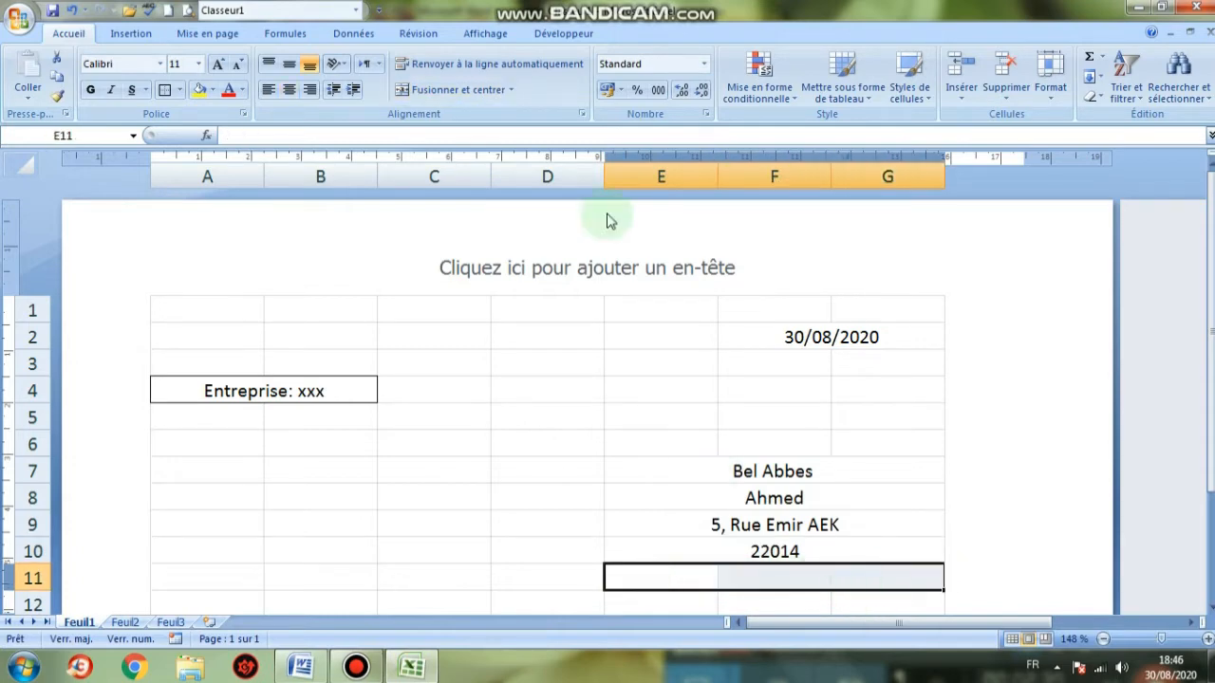
{"action": "left_click", "coordinate": [455, 89]}
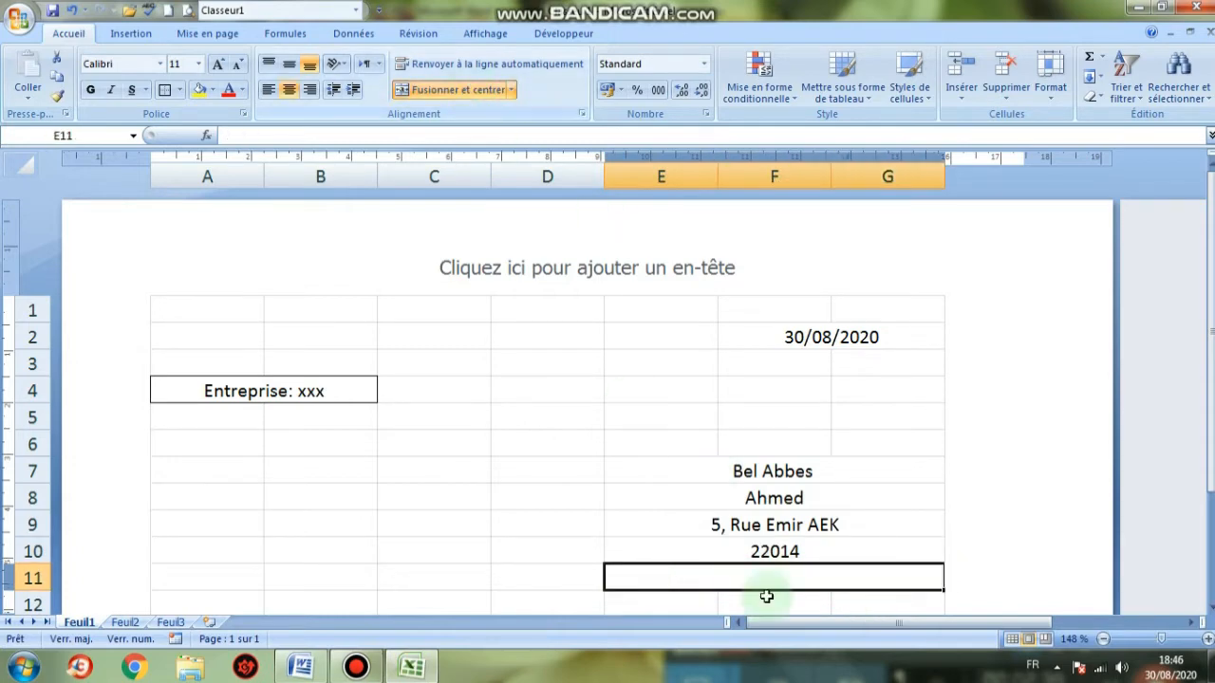
Type the customer's phone number into merged E11:G11, copying it from the Word invoice
{"action": "left_click", "coordinate": [302, 668]}
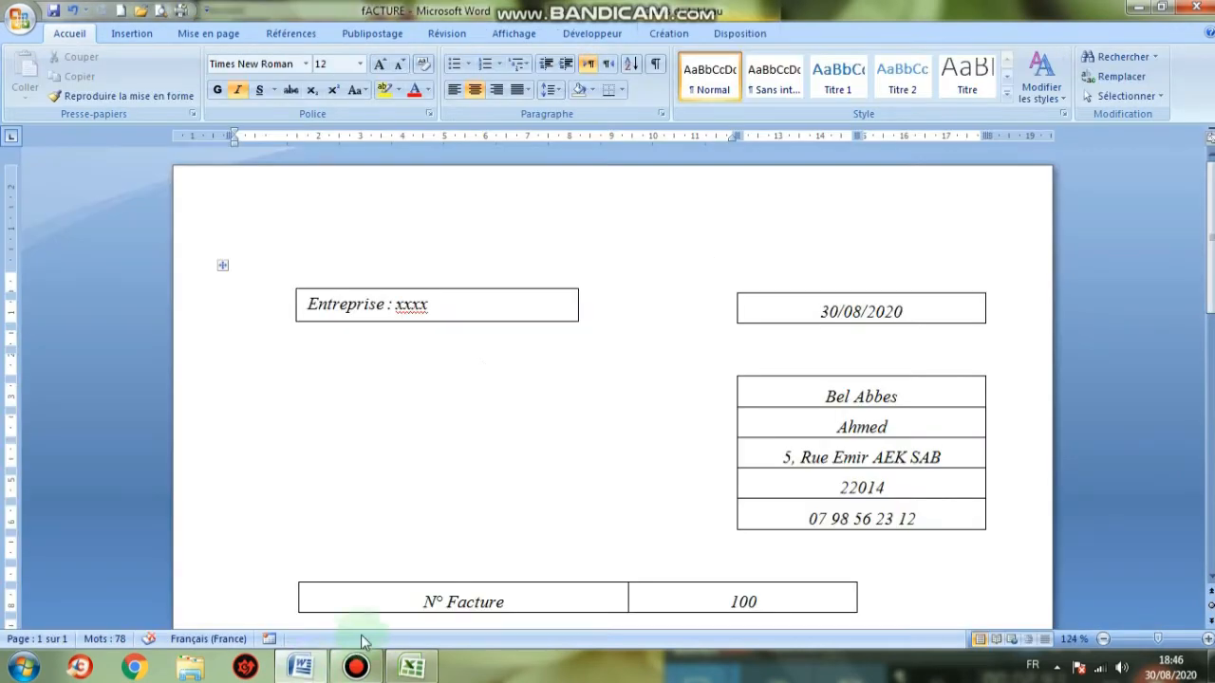
{"action": "left_click", "coordinate": [428, 641]}
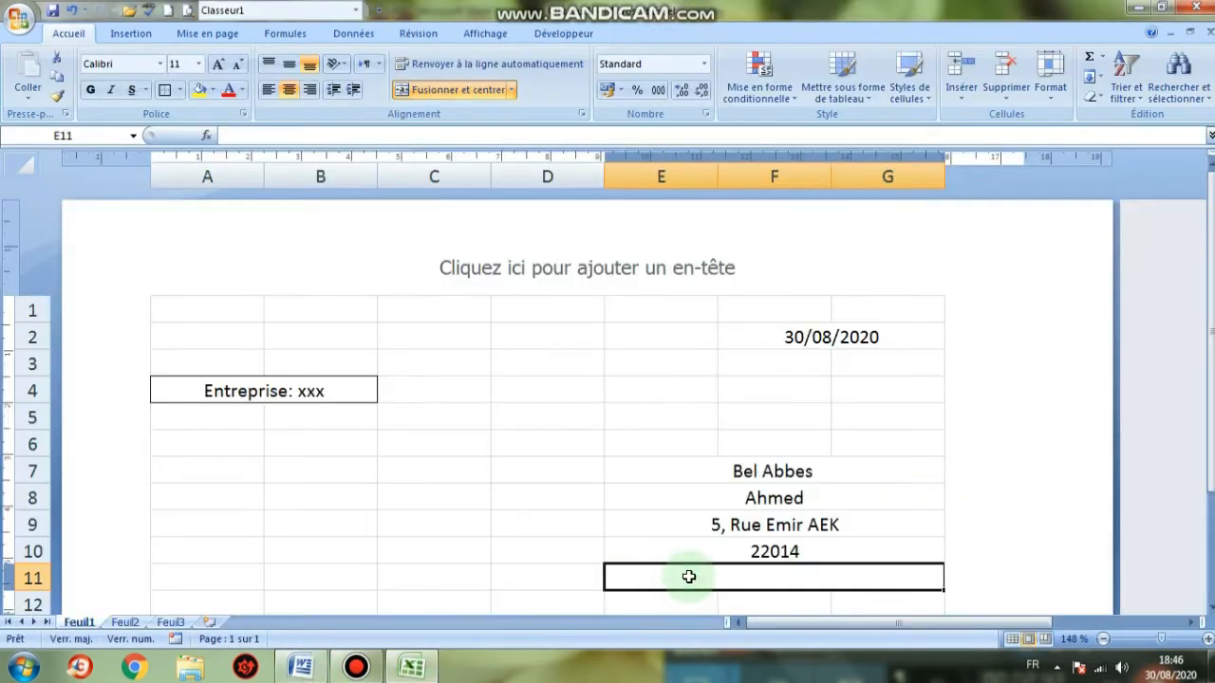
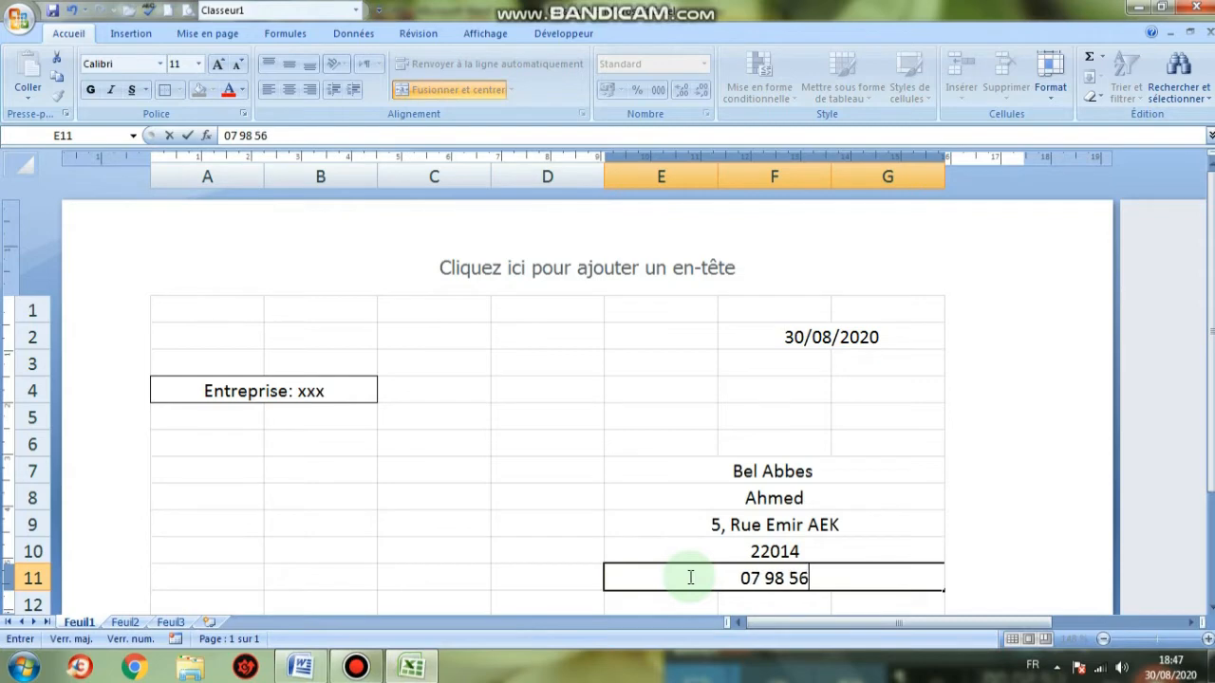
{"action": "left_click", "coordinate": [302, 668]}
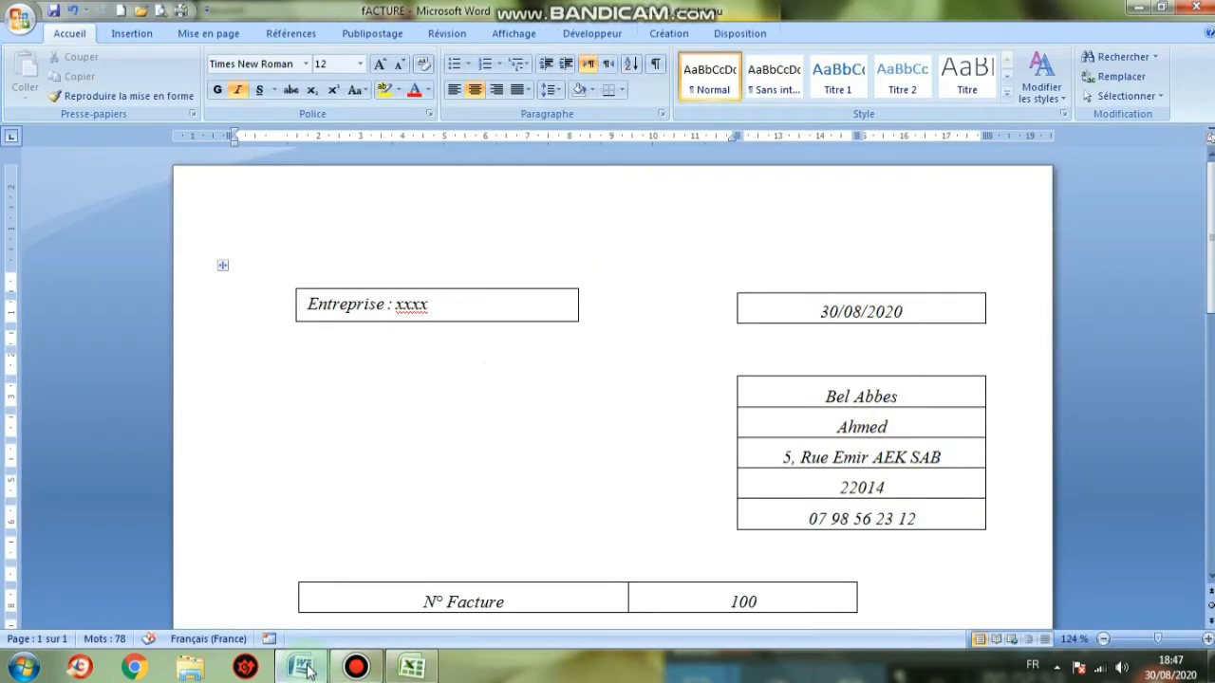
{"action": "left_click", "coordinate": [411, 668]}
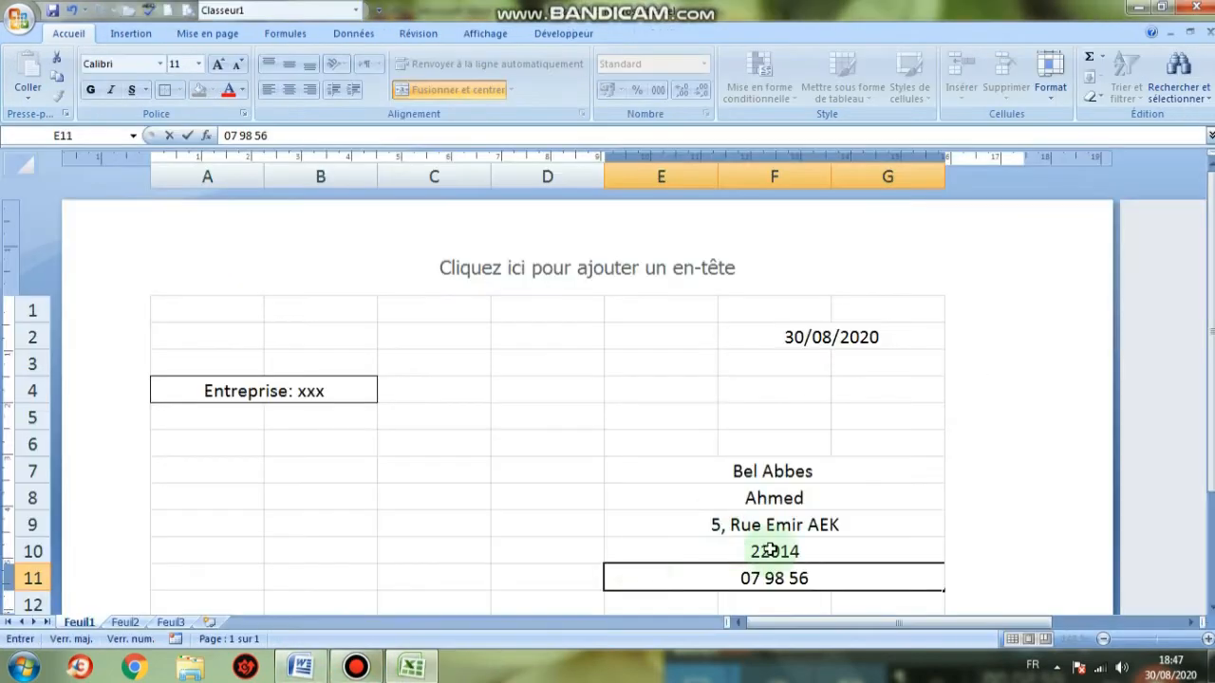
{"action": "left_click", "coordinate": [300, 668]}
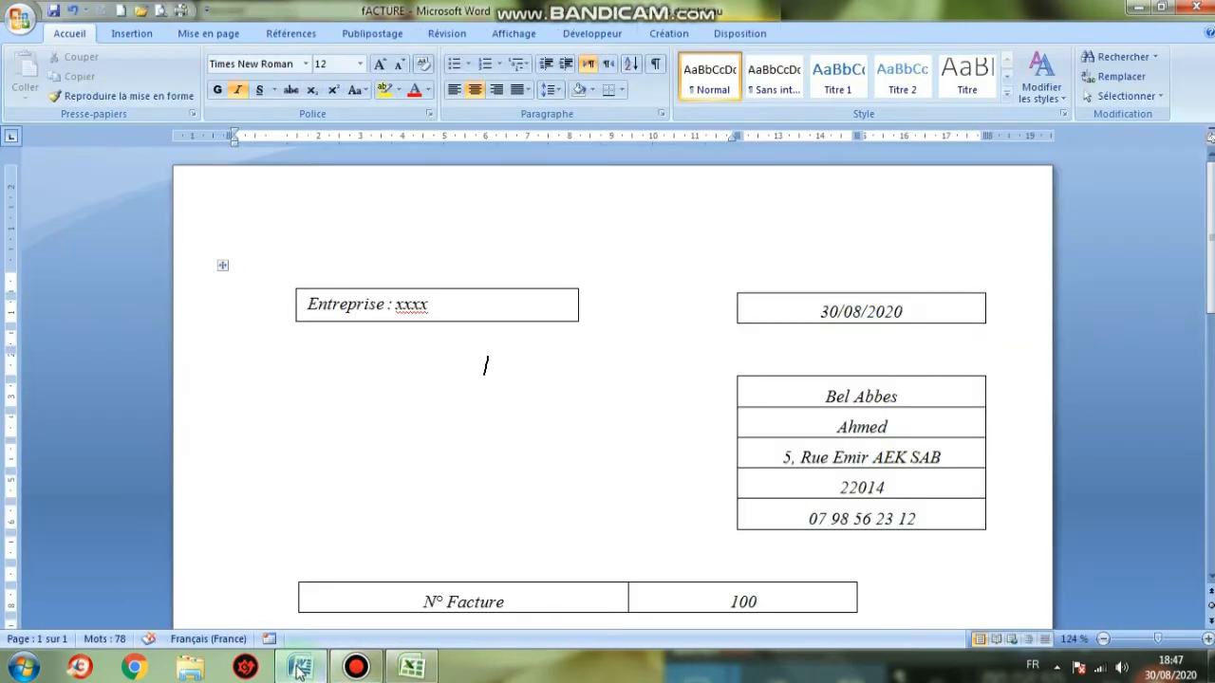
{"action": "left_click", "coordinate": [300, 669]}
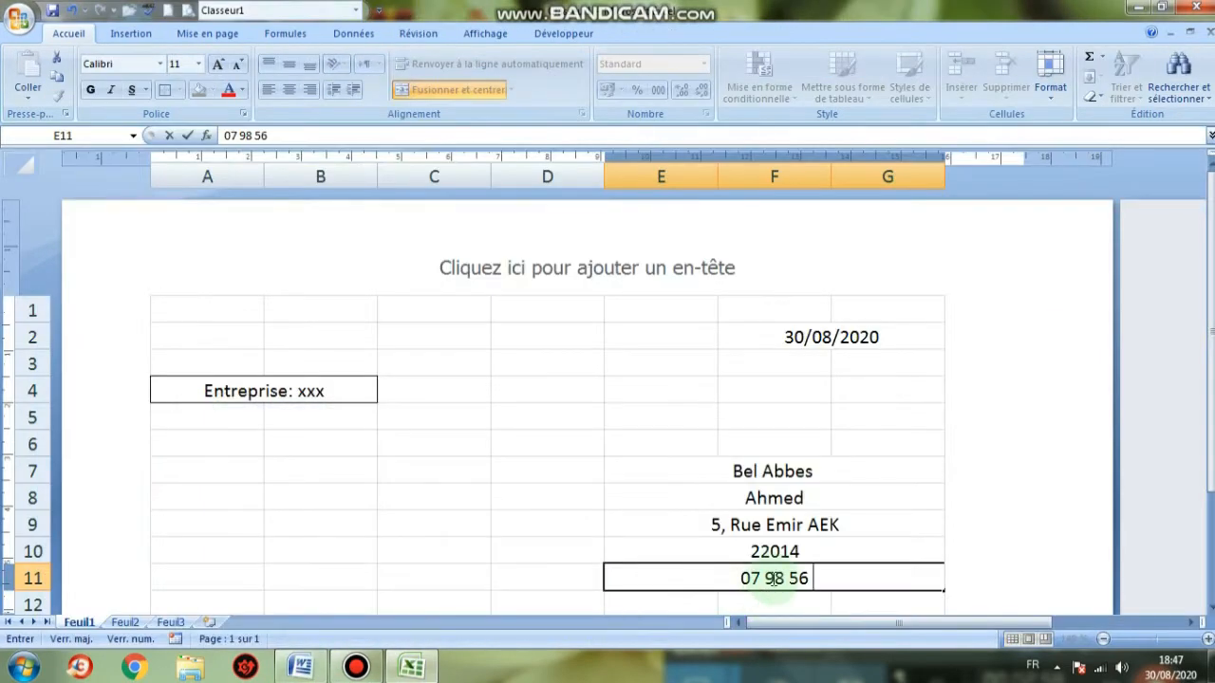
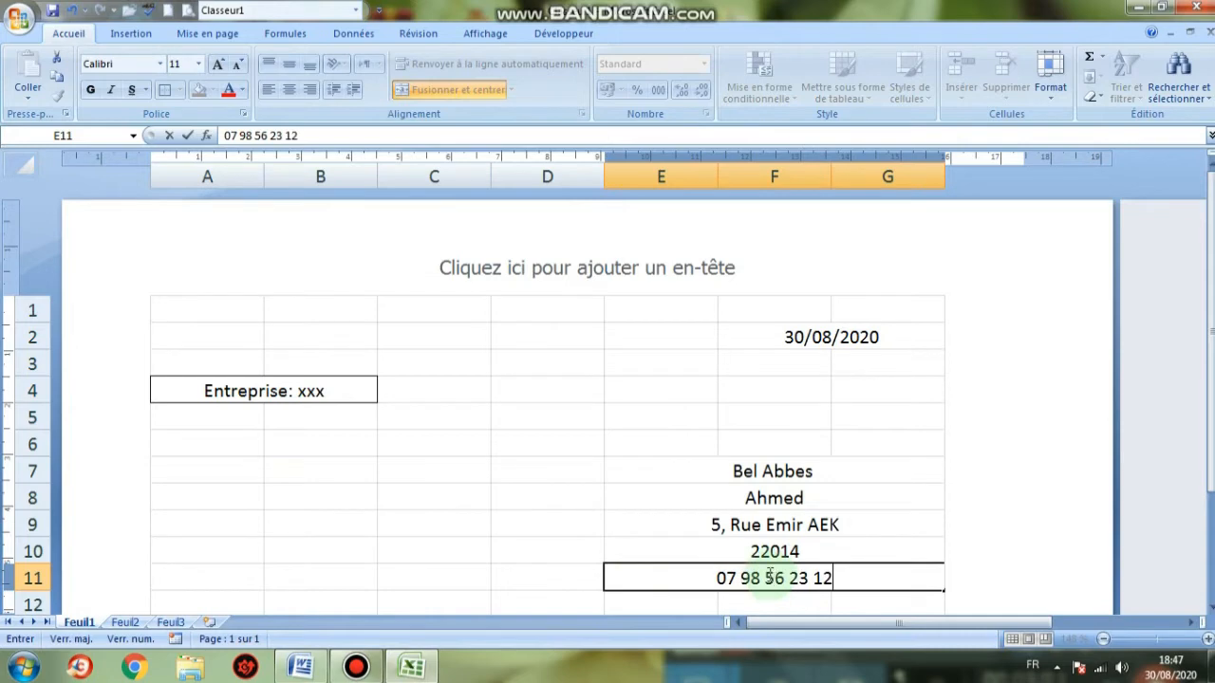
{"action": "left_click", "coordinate": [678, 466]}
{"action": "left_click", "coordinate": [655, 490]}
{"action": "left_click", "coordinate": [659, 474]}
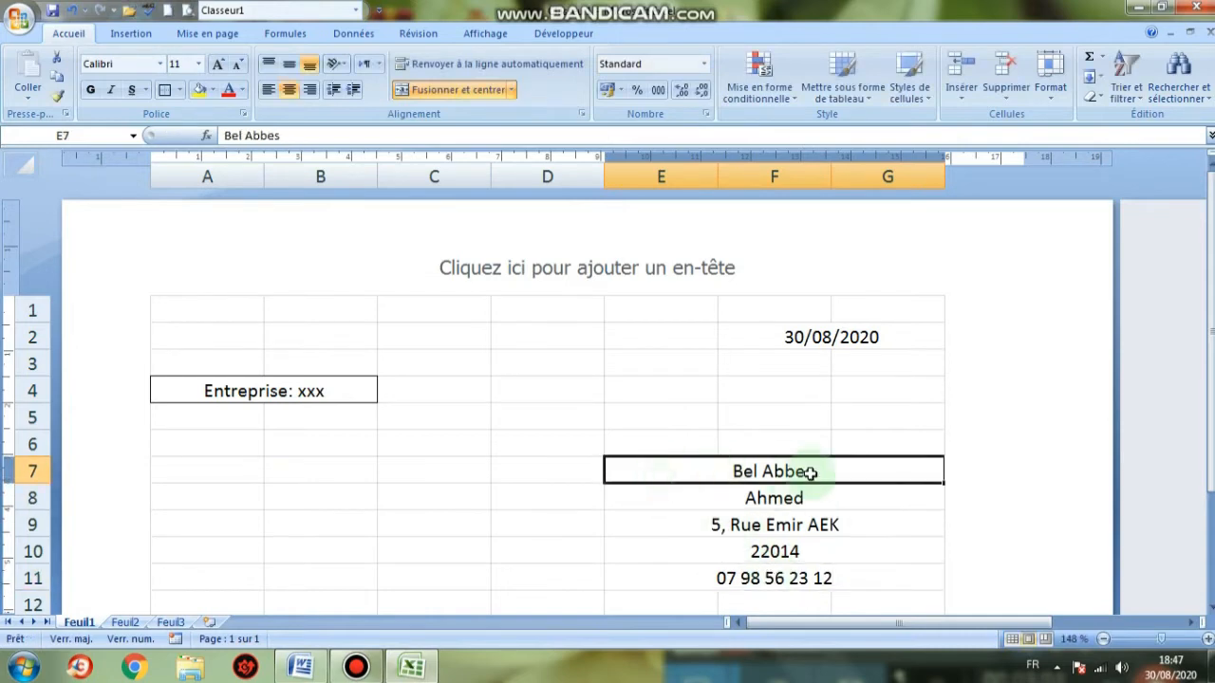
Apply Toutes les bordures to the address block E7:G11
{"action": "left_click_drag", "start_coordinate": [809, 473], "coordinate": [857, 575]}
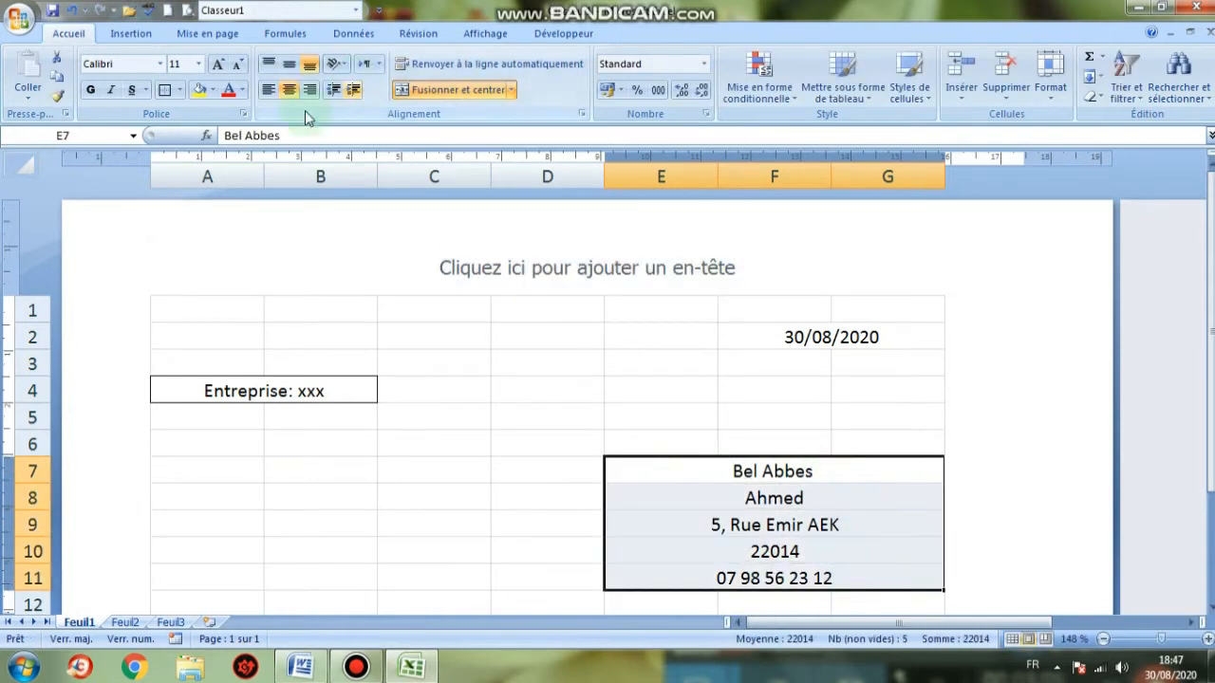
{"action": "left_click", "coordinate": [179, 90]}
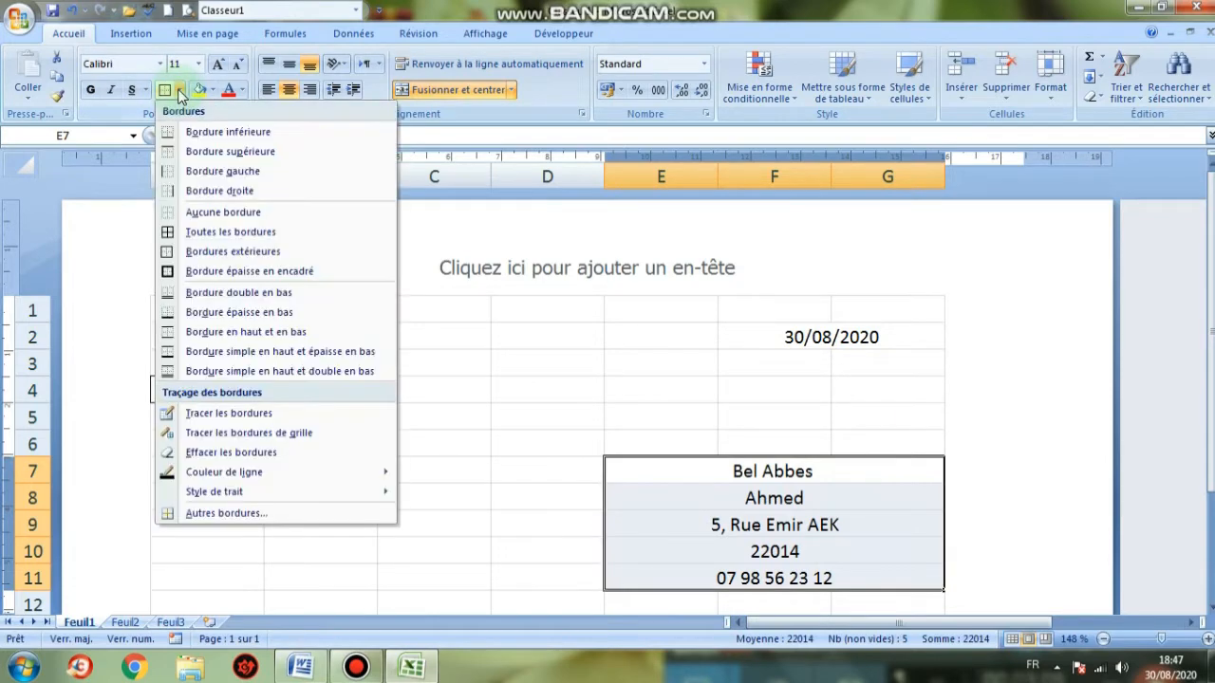
{"action": "left_click", "coordinate": [180, 236]}
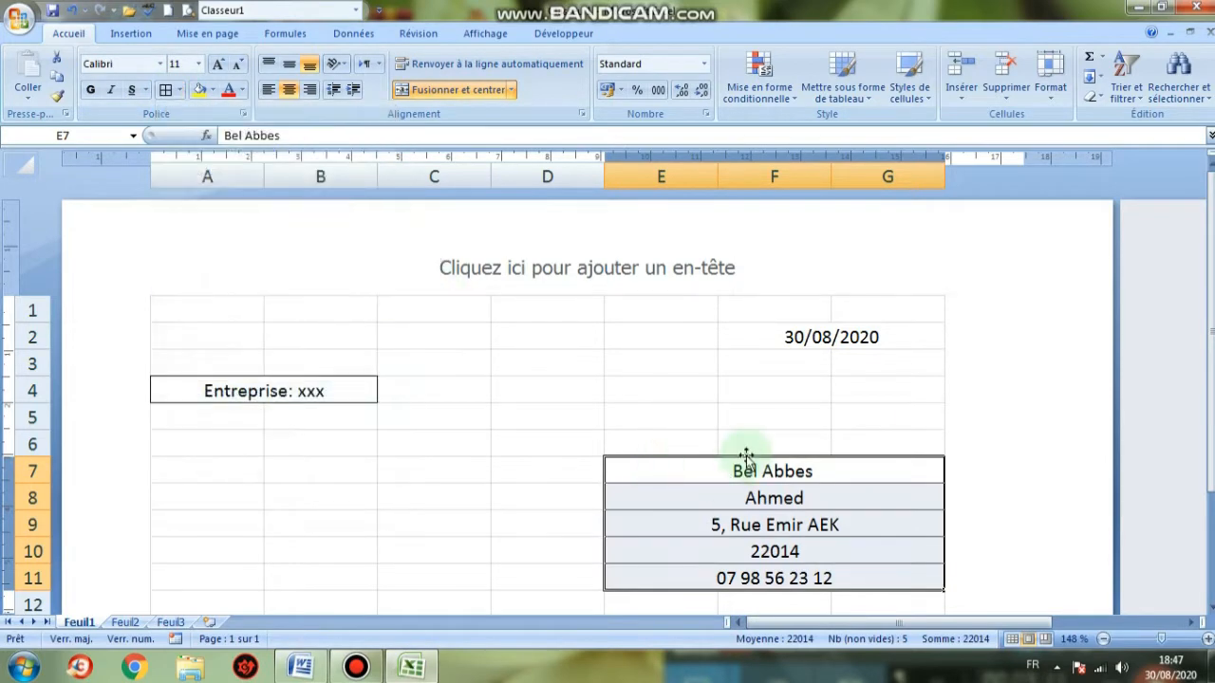
{"action": "left_click", "coordinate": [514, 318]}
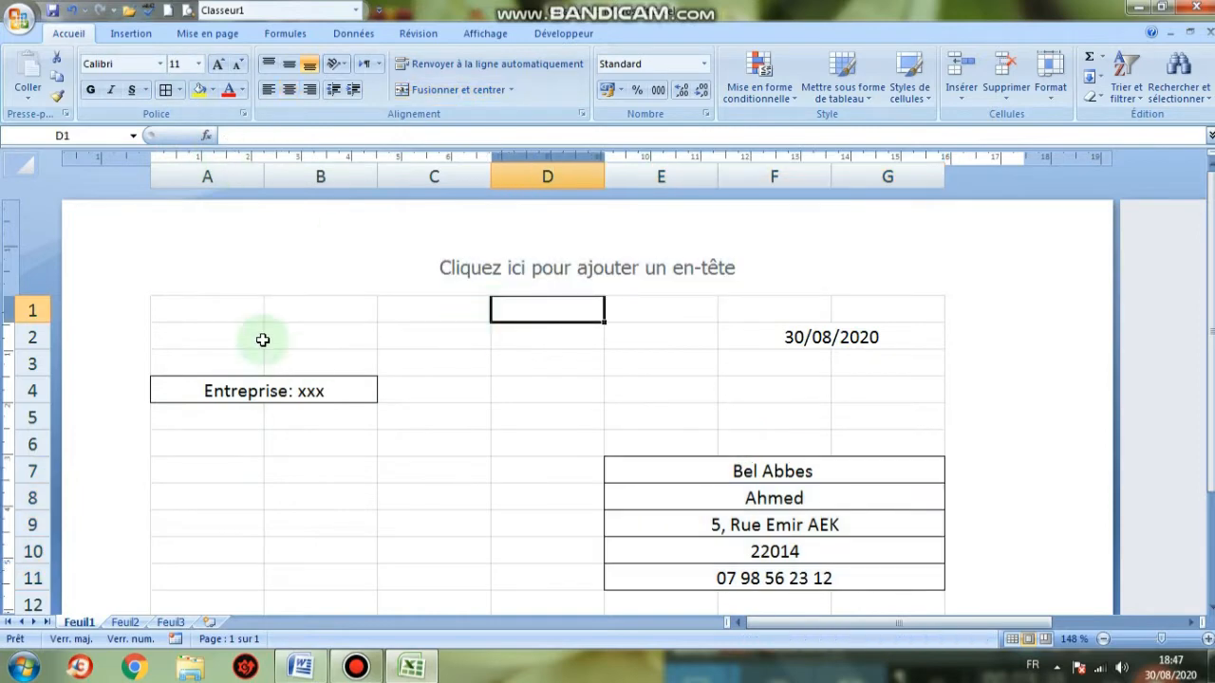
Set the Entreprise: xxx cell to Times New Roman, size 12
{"action": "left_click", "coordinate": [193, 387]}
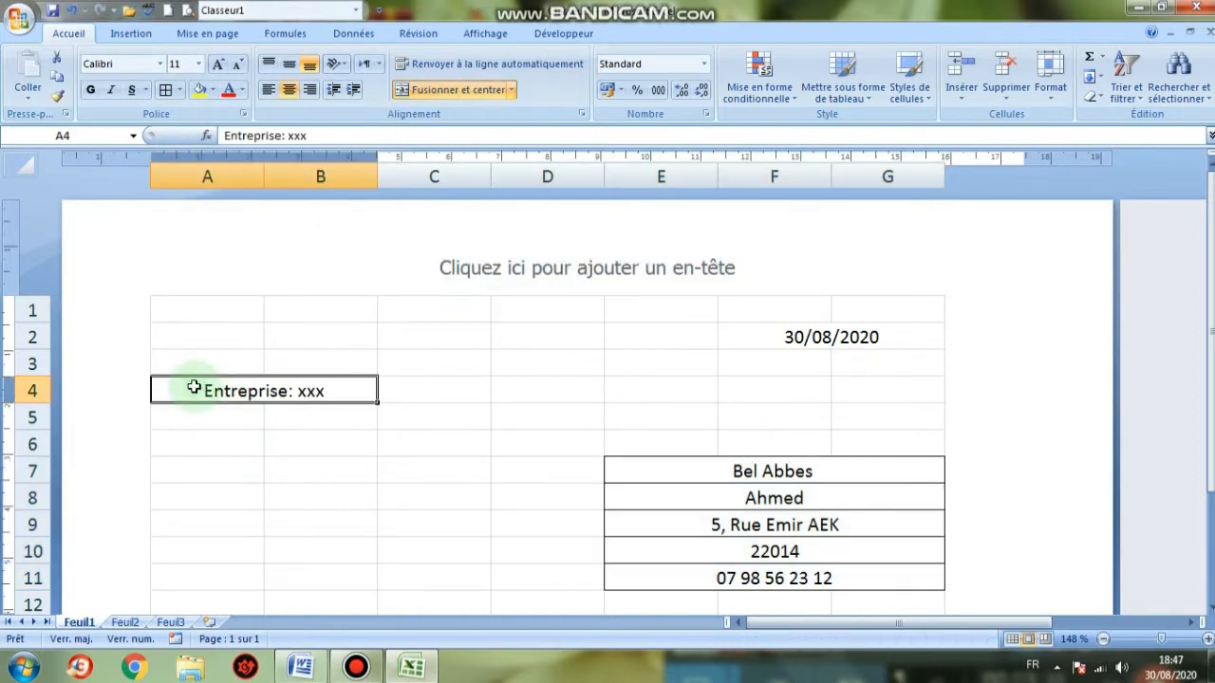
{"action": "left_click", "coordinate": [200, 64]}
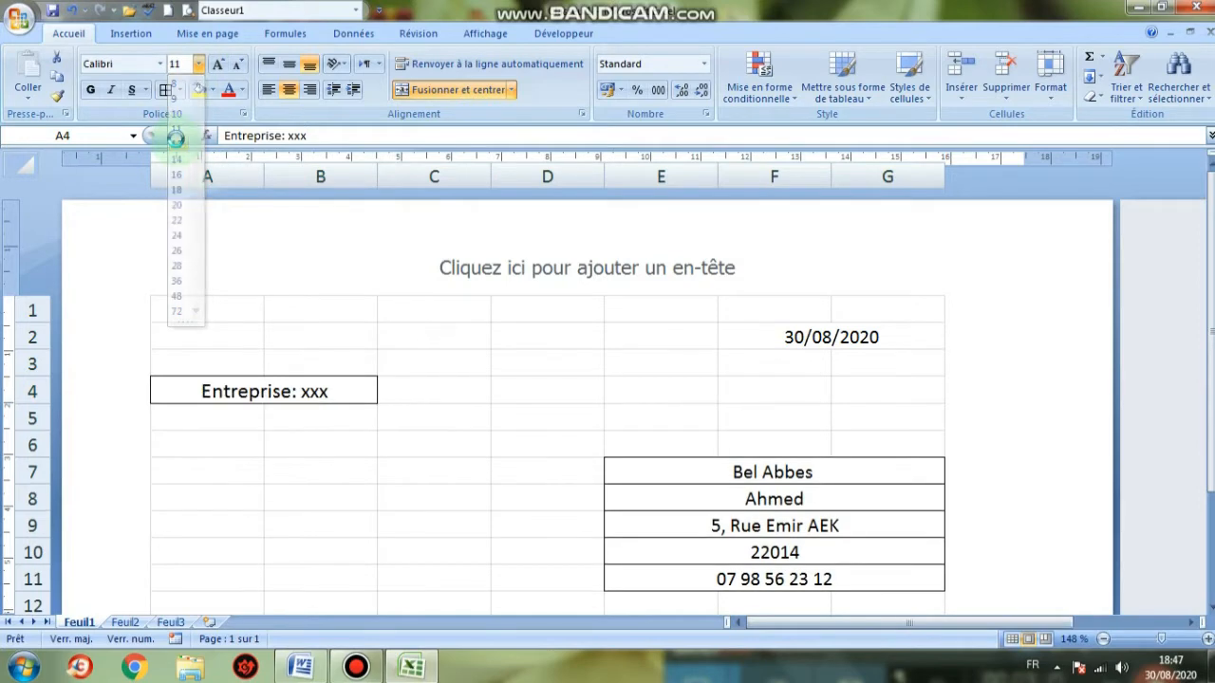
{"action": "left_click", "coordinate": [181, 146]}
{"action": "left_click", "coordinate": [121, 63]}
{"action": "type", "text": "T"}
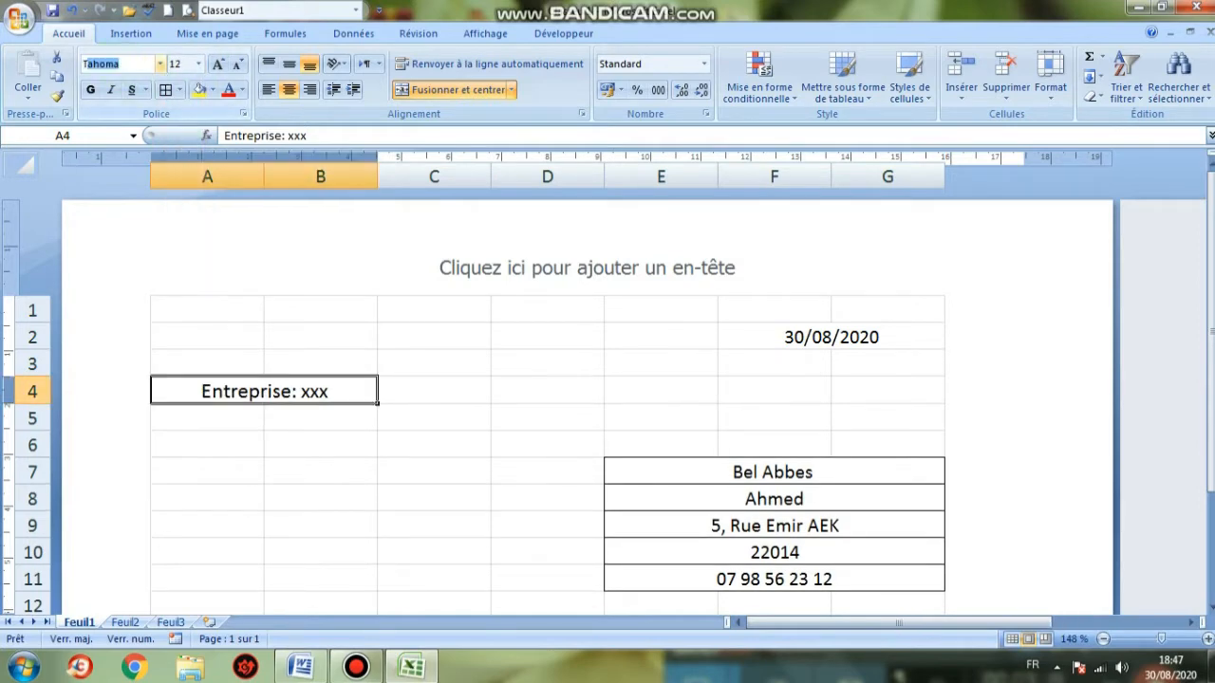
{"action": "type", "text": "imes New R"}
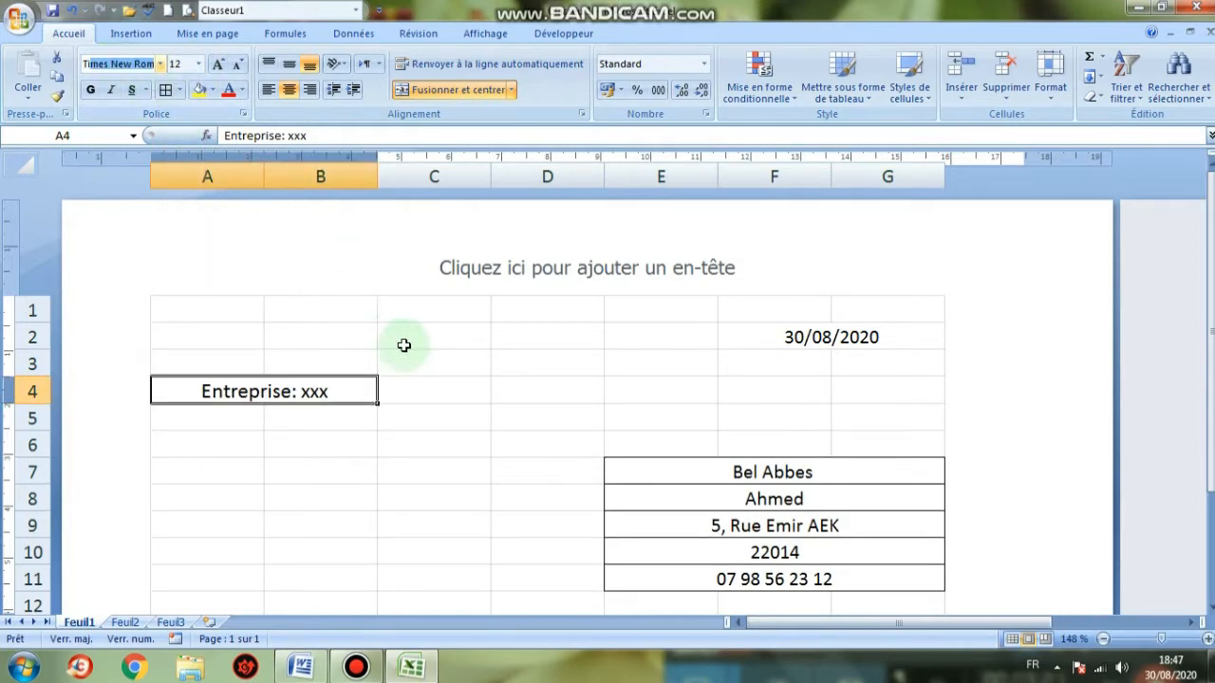
{"action": "left_click", "coordinate": [108, 89]}
{"action": "left_click", "coordinate": [441, 363]}
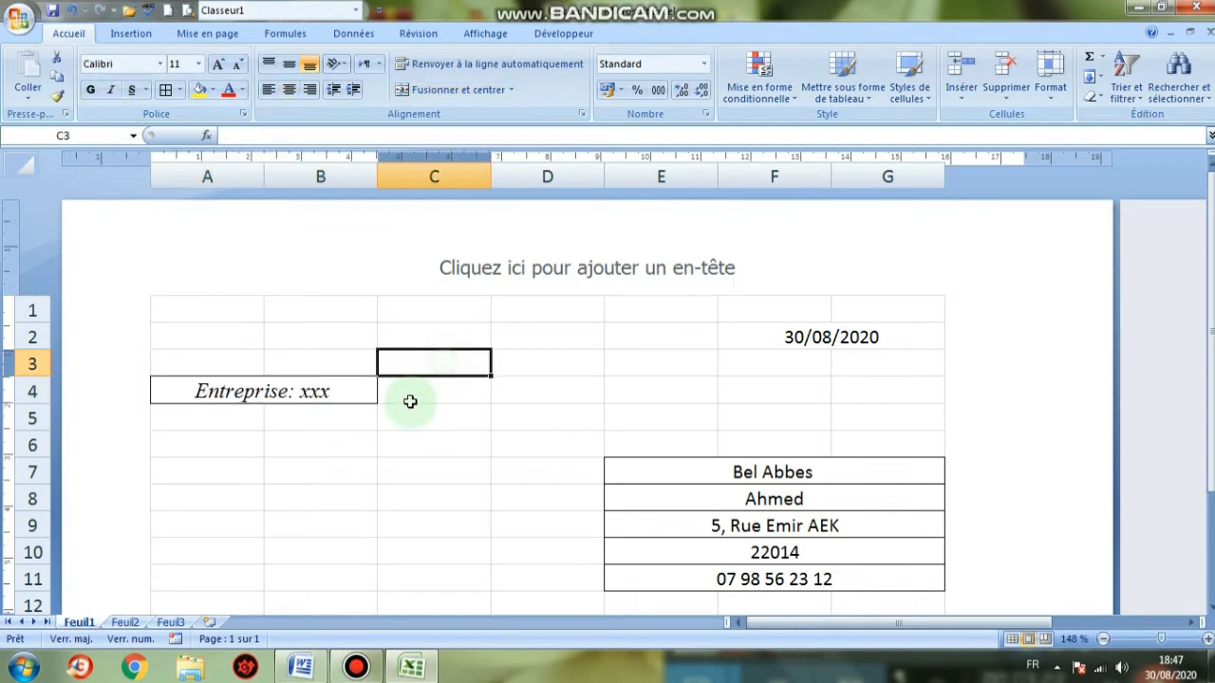
Enlarge the 30/08/2020 date to 12 points and make it italic
{"action": "left_click", "coordinate": [161, 63]}
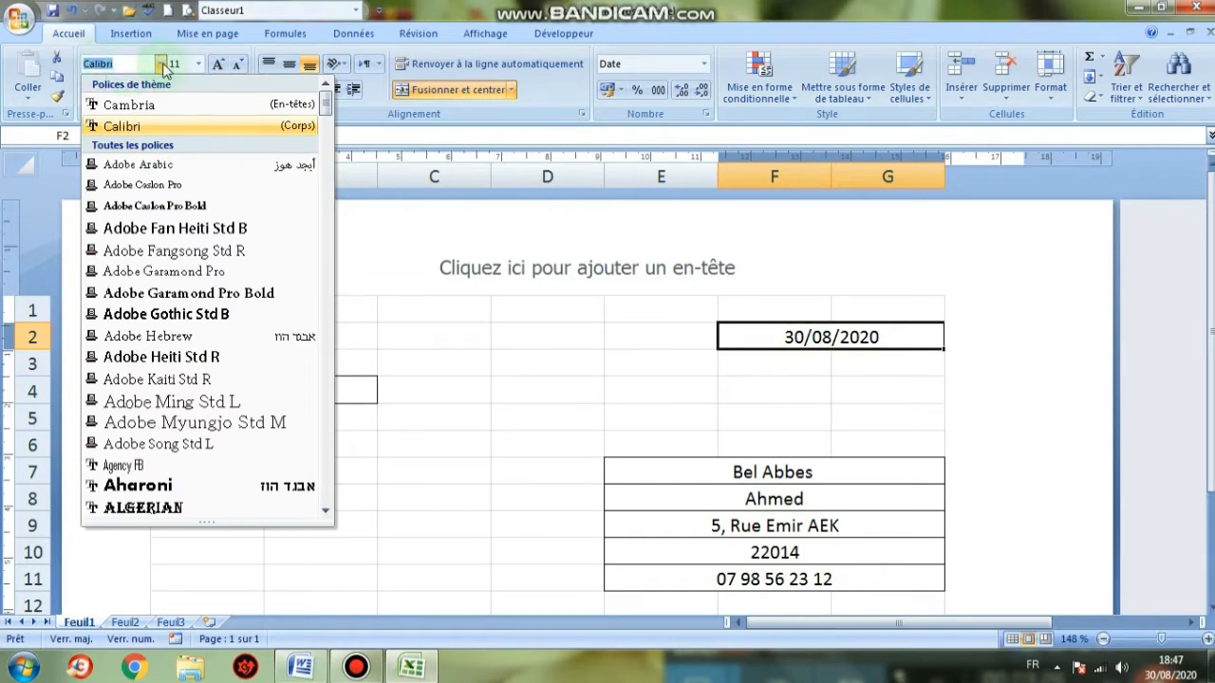
{"action": "left_click", "coordinate": [361, 244]}
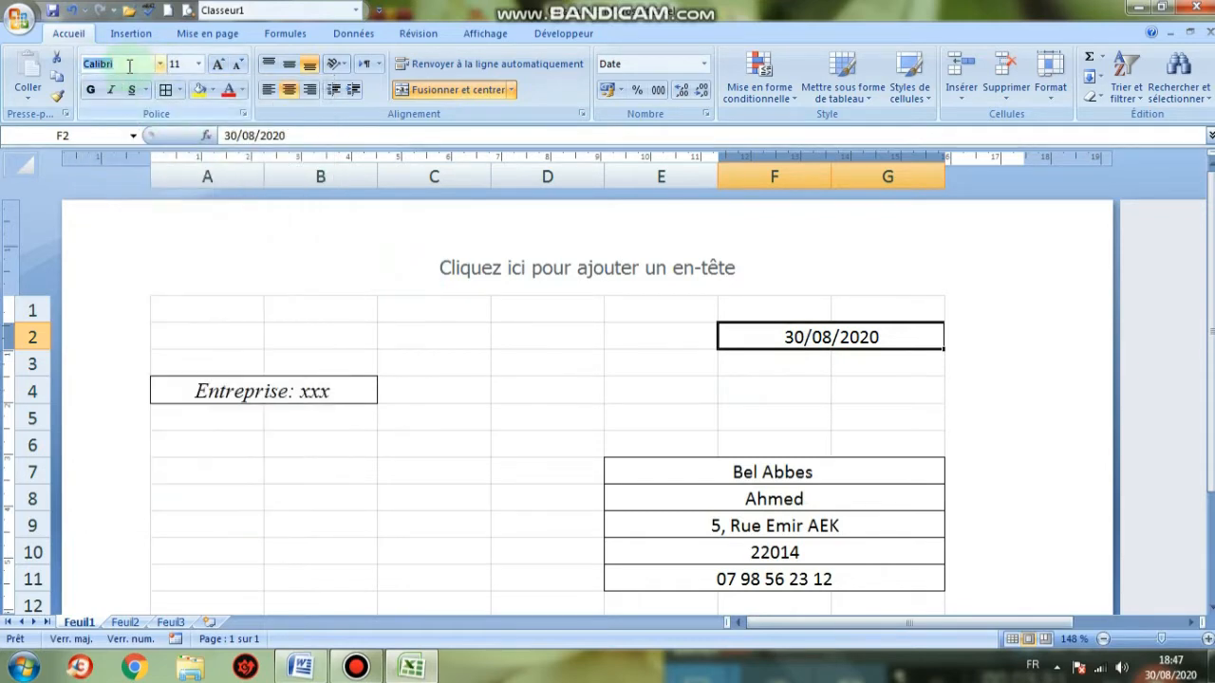
{"action": "type", "text": "Y"}
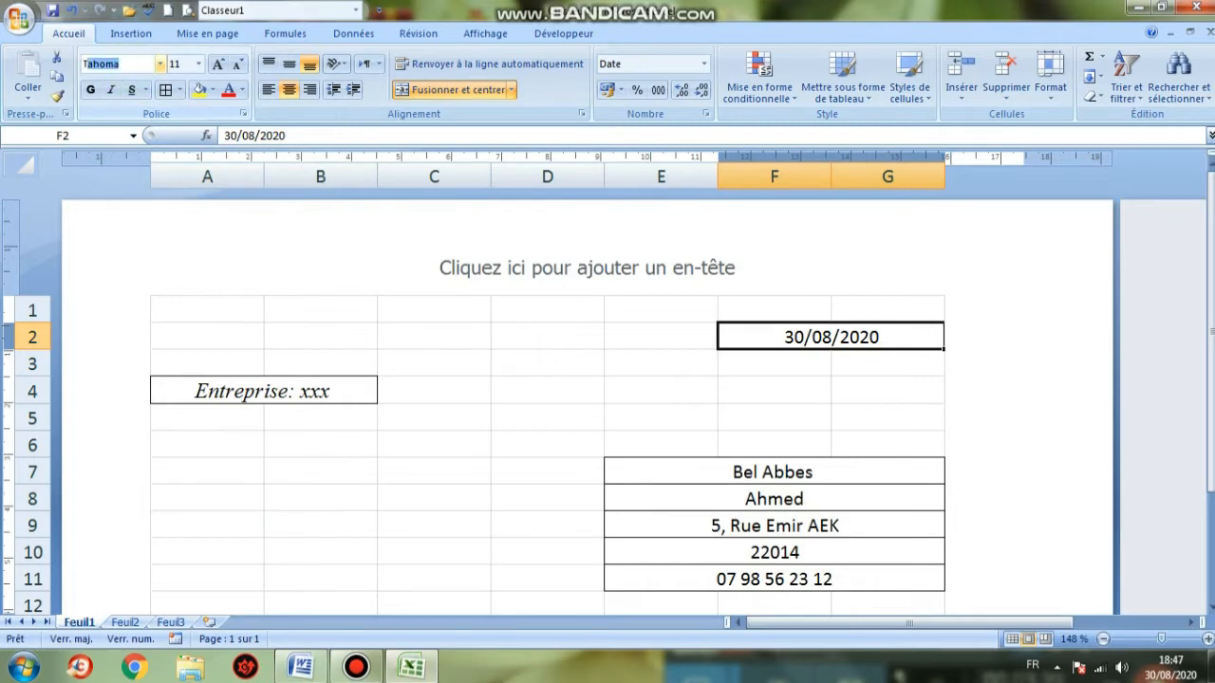
{"action": "left_click", "coordinate": [220, 63]}
{"action": "left_click", "coordinate": [111, 89]}
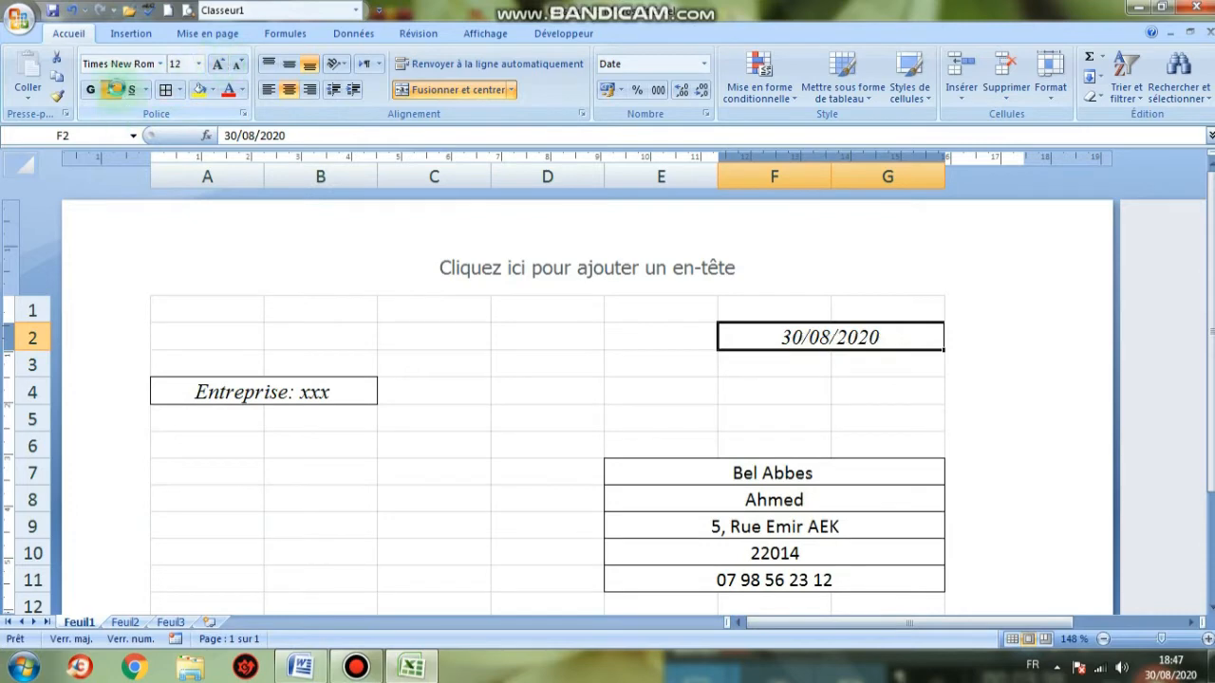
Make the address block E7:G11 12-point italic
{"action": "left_click_drag", "start_coordinate": [700, 480], "coordinate": [873, 576]}
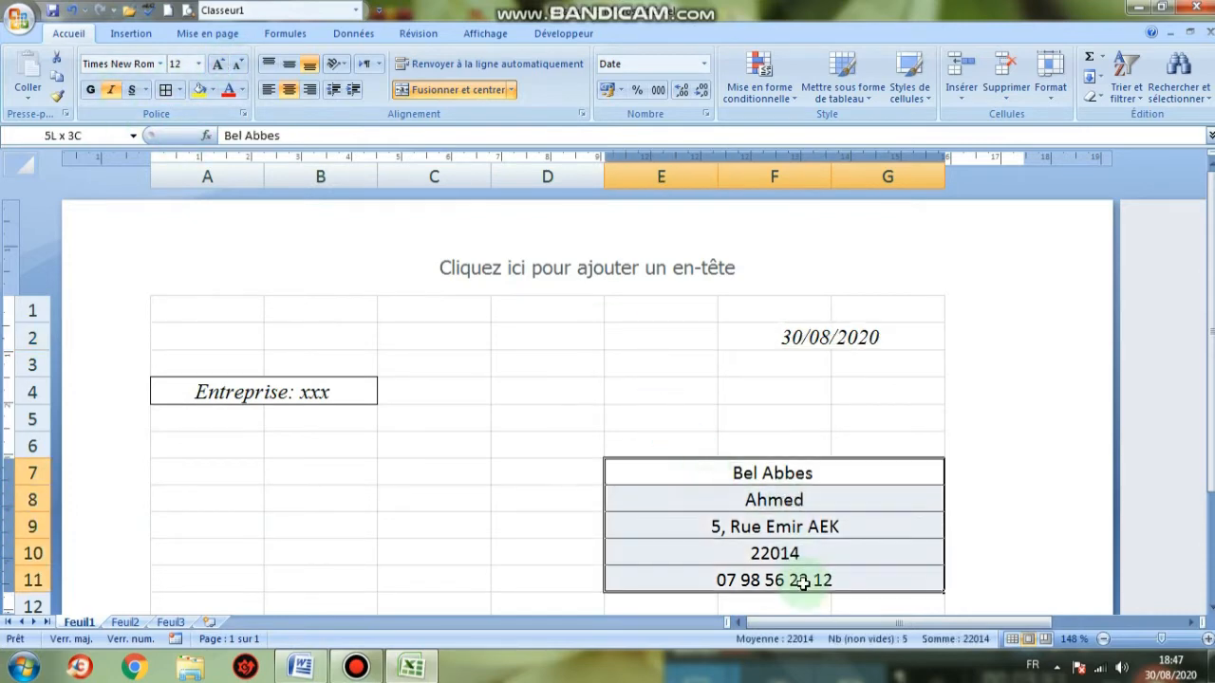
{"action": "left_click", "coordinate": [123, 66]}
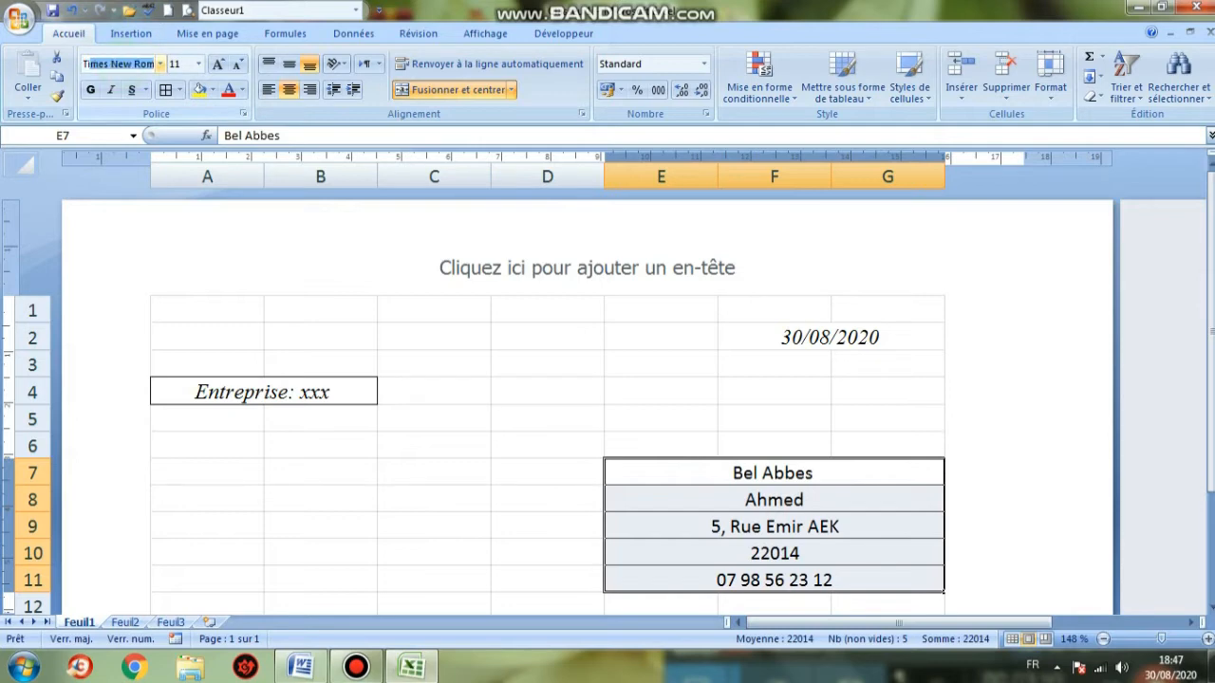
{"action": "left_click", "coordinate": [226, 64]}
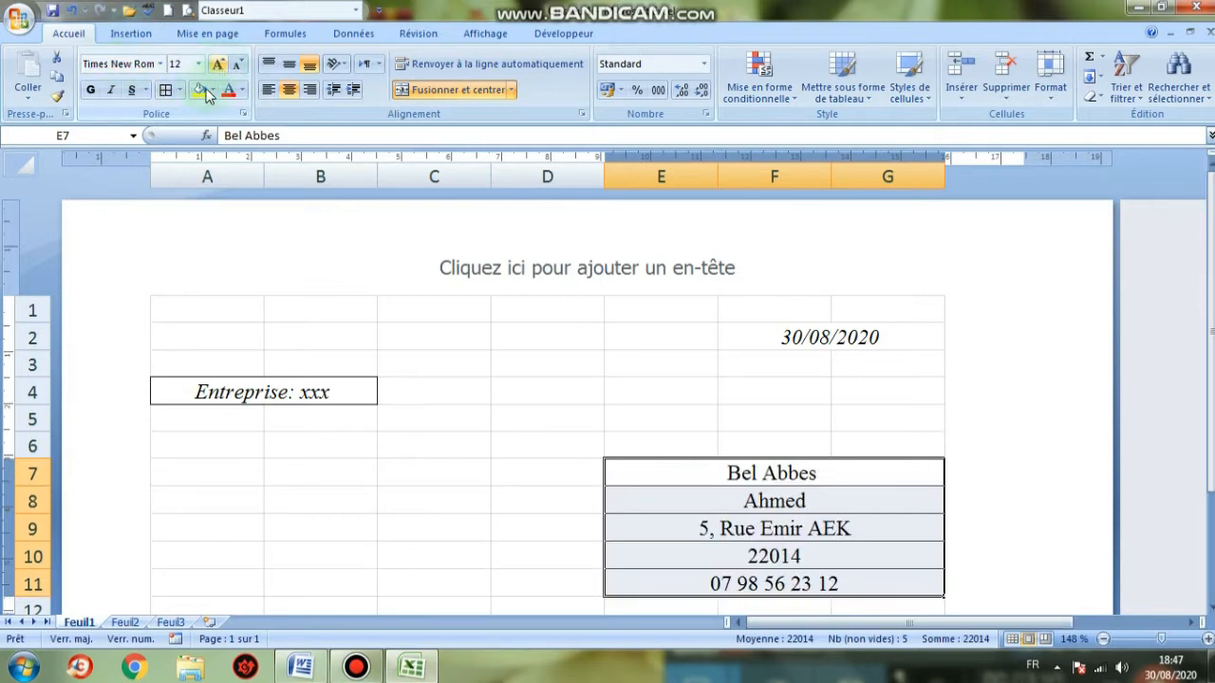
{"action": "left_click", "coordinate": [111, 91]}
{"action": "left_click", "coordinate": [660, 392]}
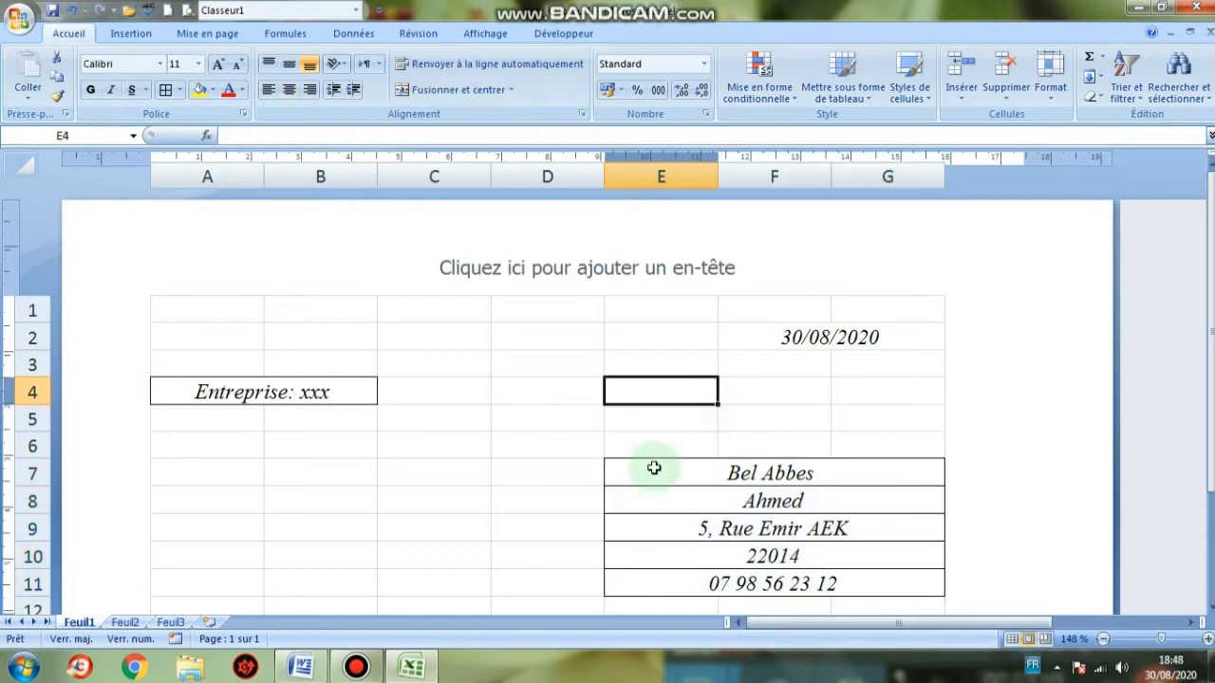
Add an outside border to the merged 30/08/2020 date cell, comparing against the Word invoice
{"action": "scroll", "coordinate": [658, 432], "scroll_direction": "down", "scroll_amount": 3}
{"action": "scroll", "coordinate": [659, 432], "scroll_direction": "up", "scroll_amount": 3}
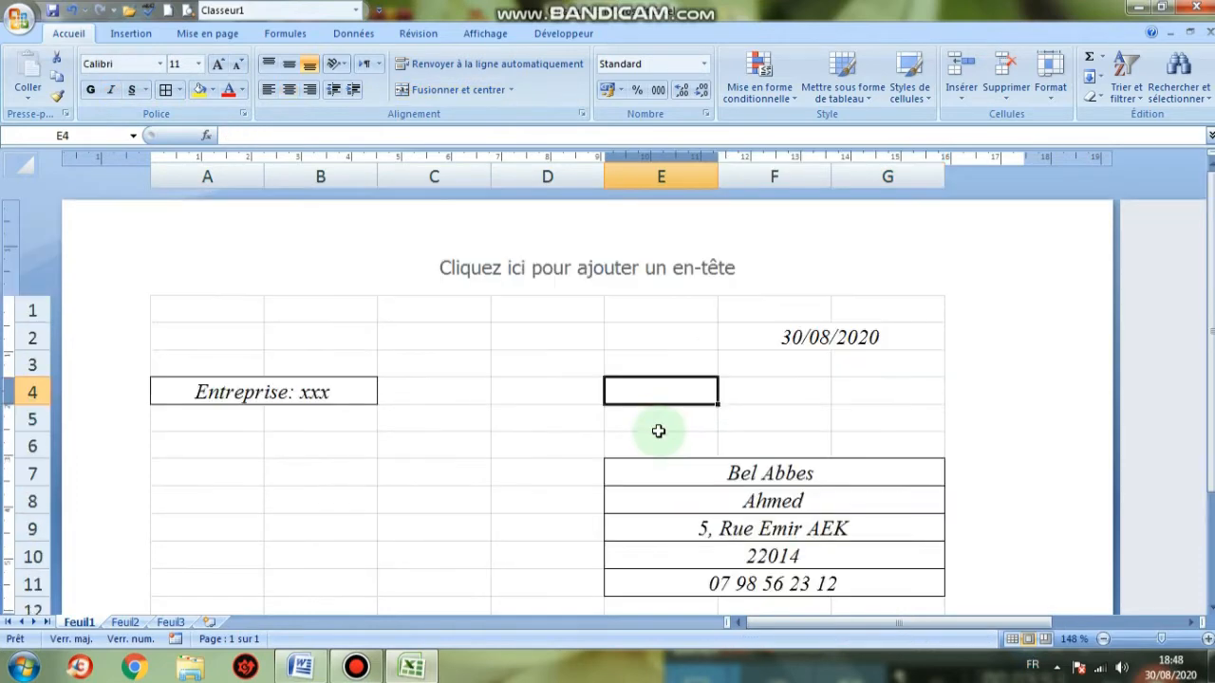
{"action": "left_click", "coordinate": [784, 339]}
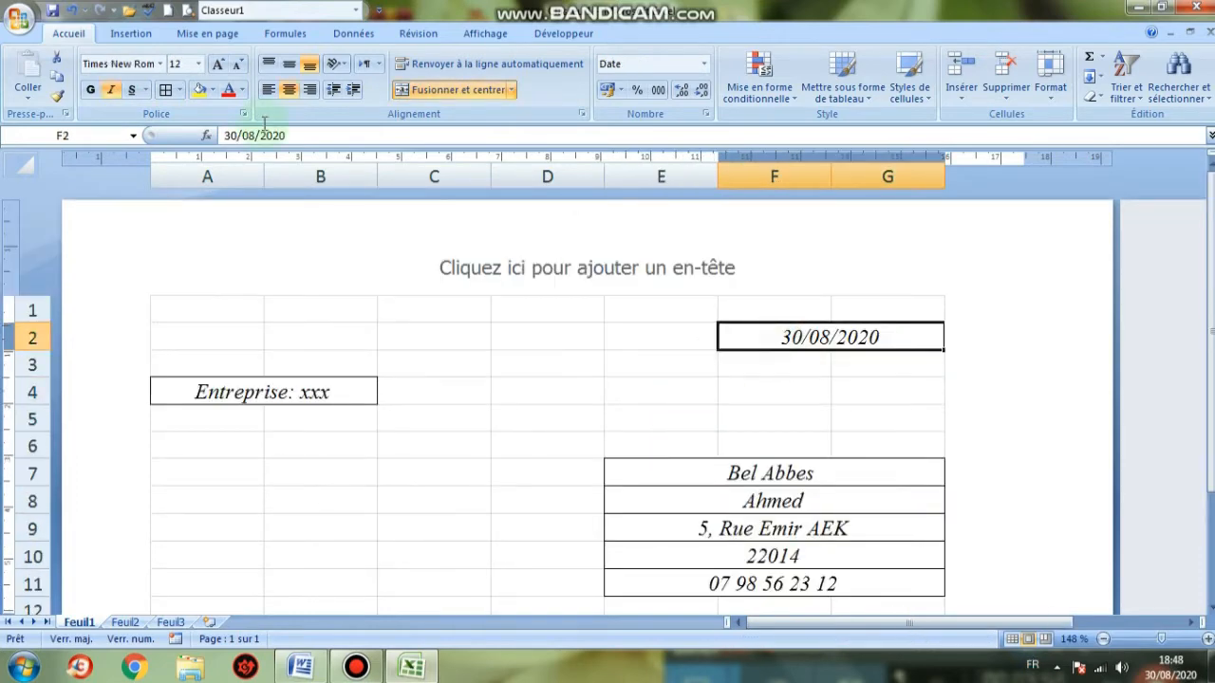
{"action": "left_click", "coordinate": [179, 90]}
{"action": "left_click", "coordinate": [195, 252]}
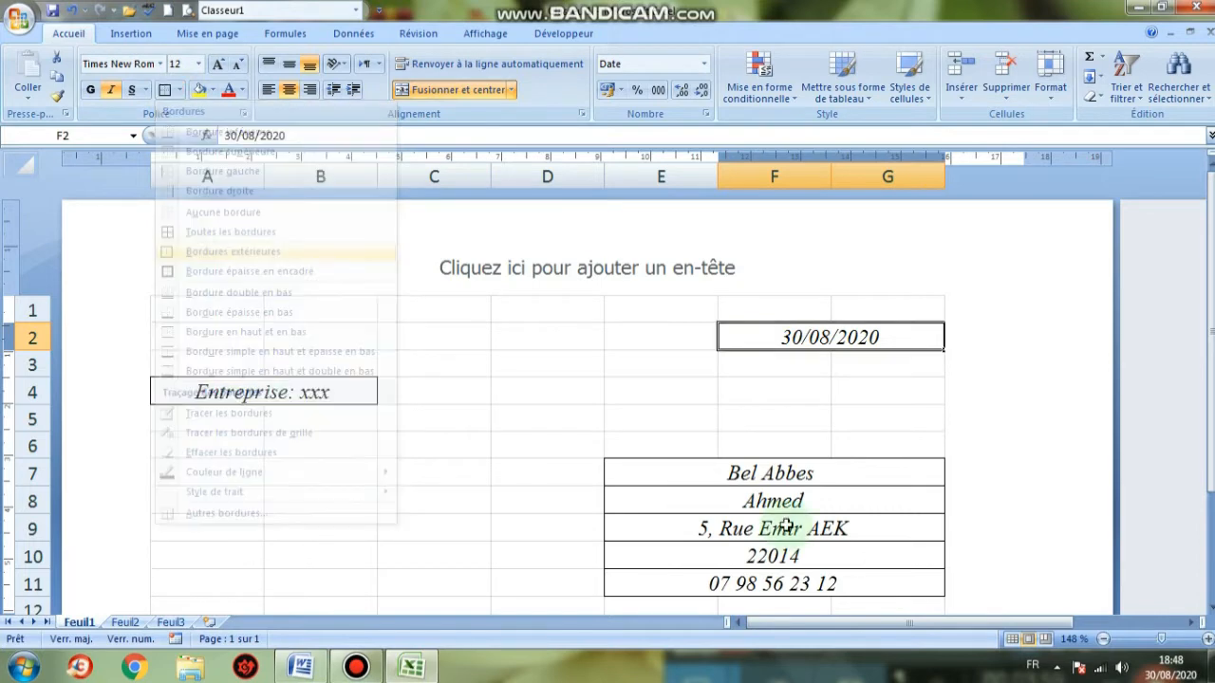
{"action": "left_click", "coordinate": [617, 420]}
{"action": "scroll", "coordinate": [551, 441], "scroll_direction": "down", "scroll_amount": 3}
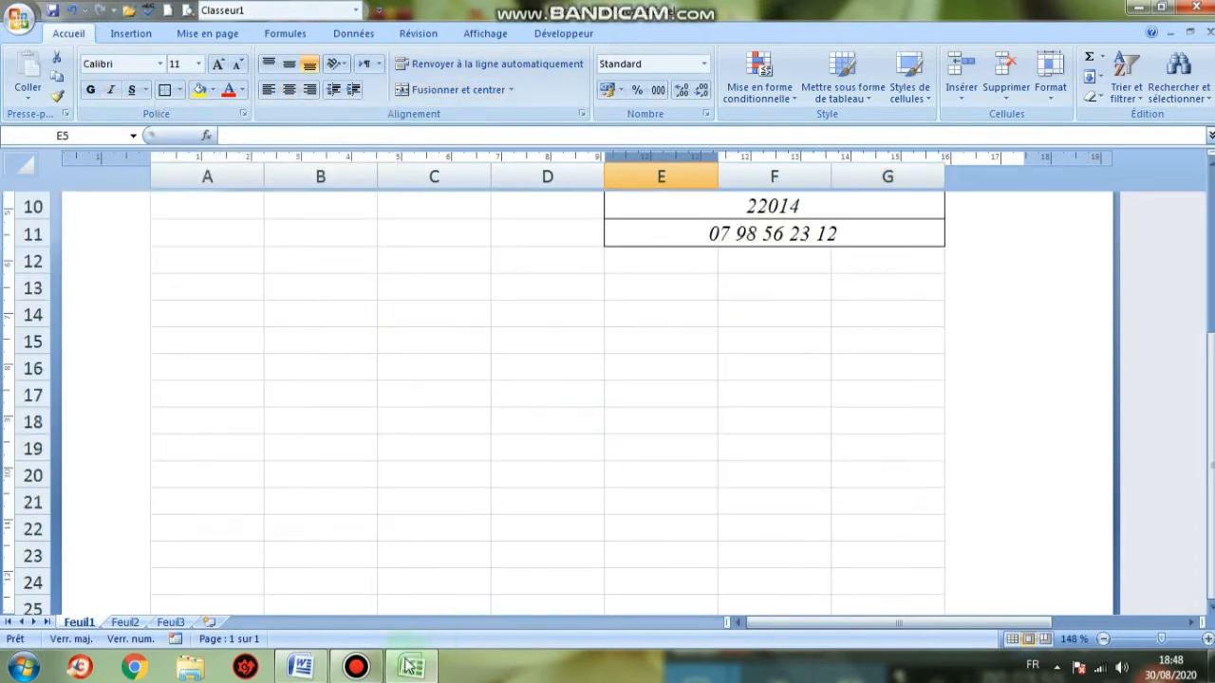
{"action": "left_click", "coordinate": [300, 667]}
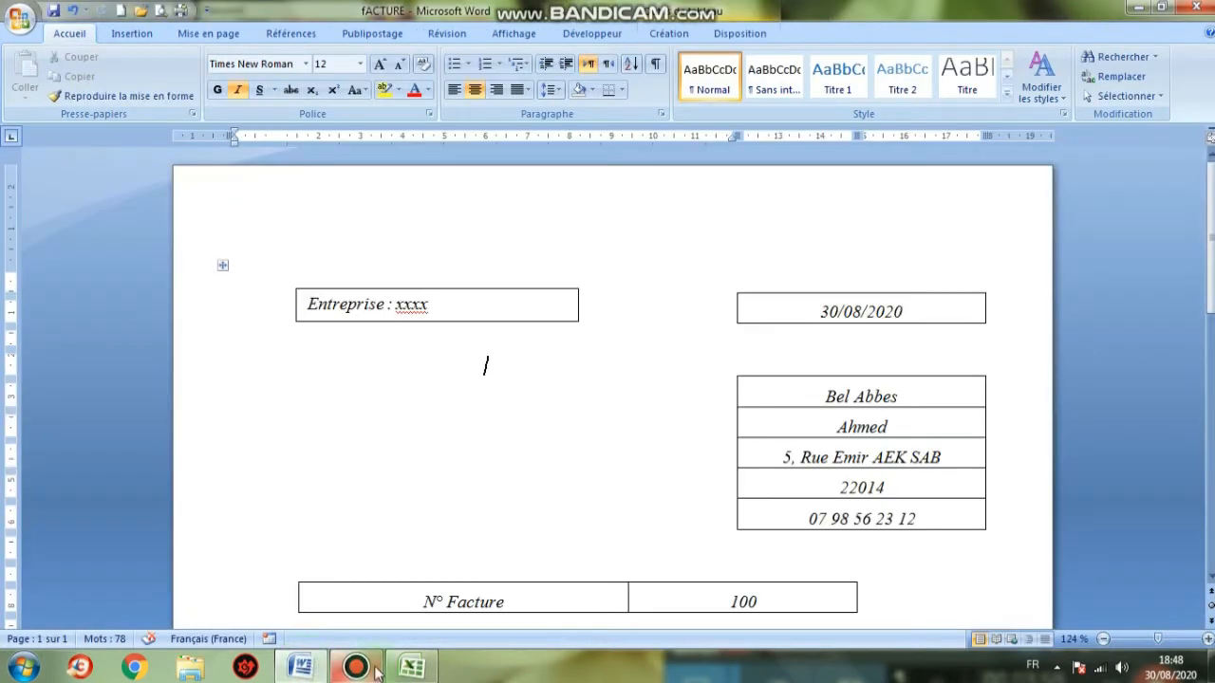
{"action": "left_click", "coordinate": [411, 667]}
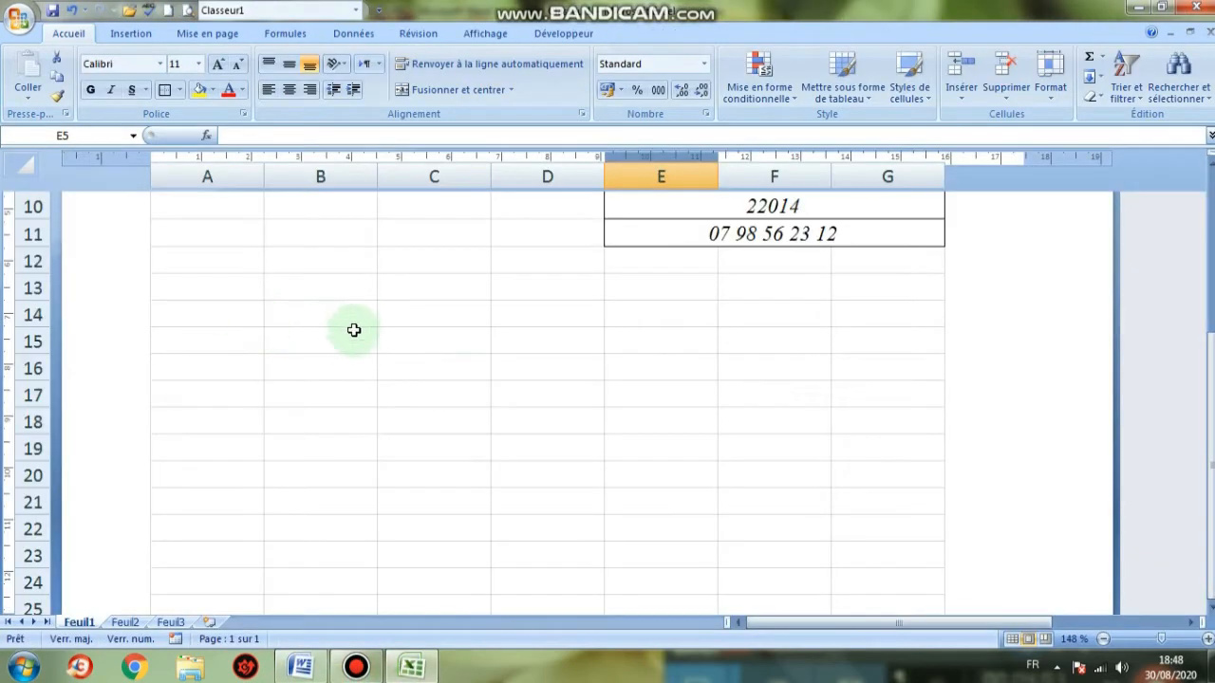
{"action": "scroll", "coordinate": [354, 330], "scroll_direction": "up", "scroll_amount": 1}
Merge A15:B15 with the label 'N° Facture', then merge and centre C15:D15
{"action": "left_click_drag", "start_coordinate": [222, 426], "coordinate": [290, 424]}
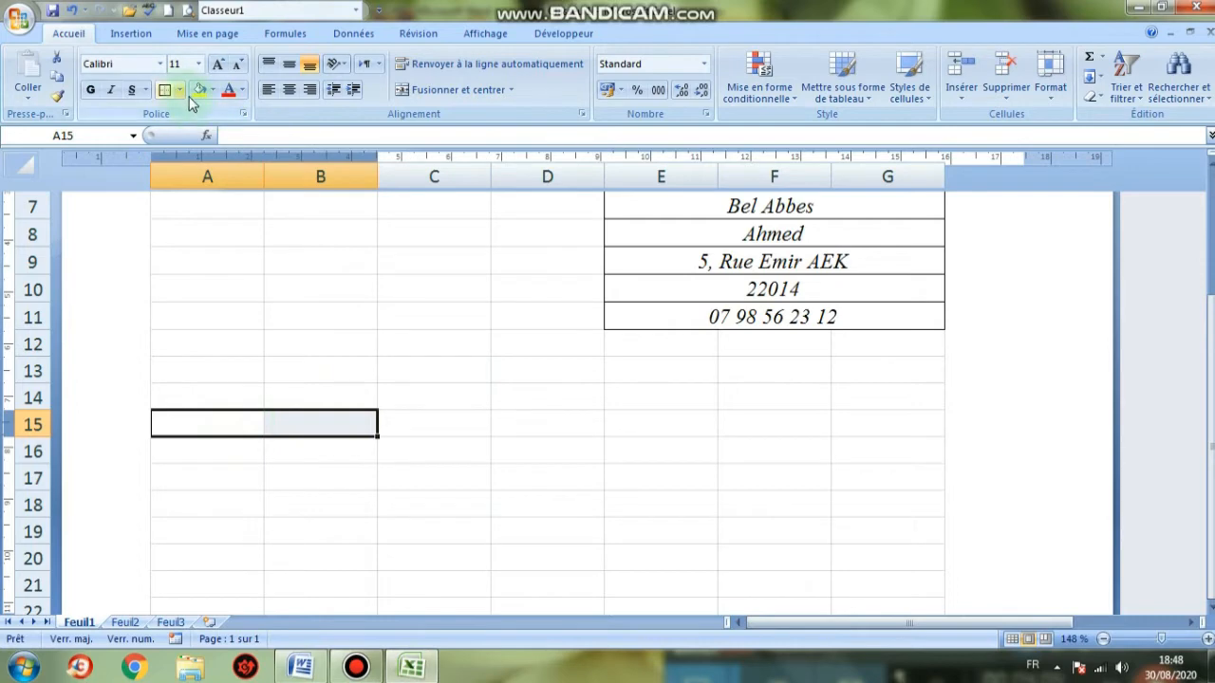
{"action": "left_click", "coordinate": [426, 91]}
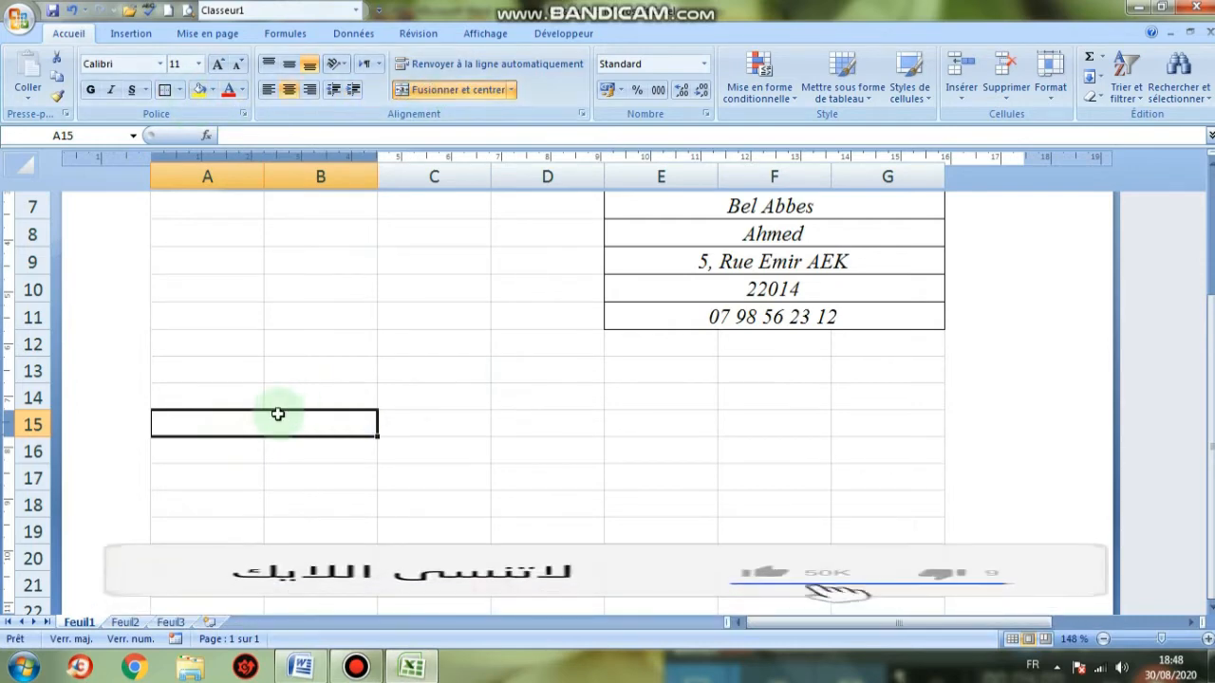
{"action": "type", "text": "N°"}
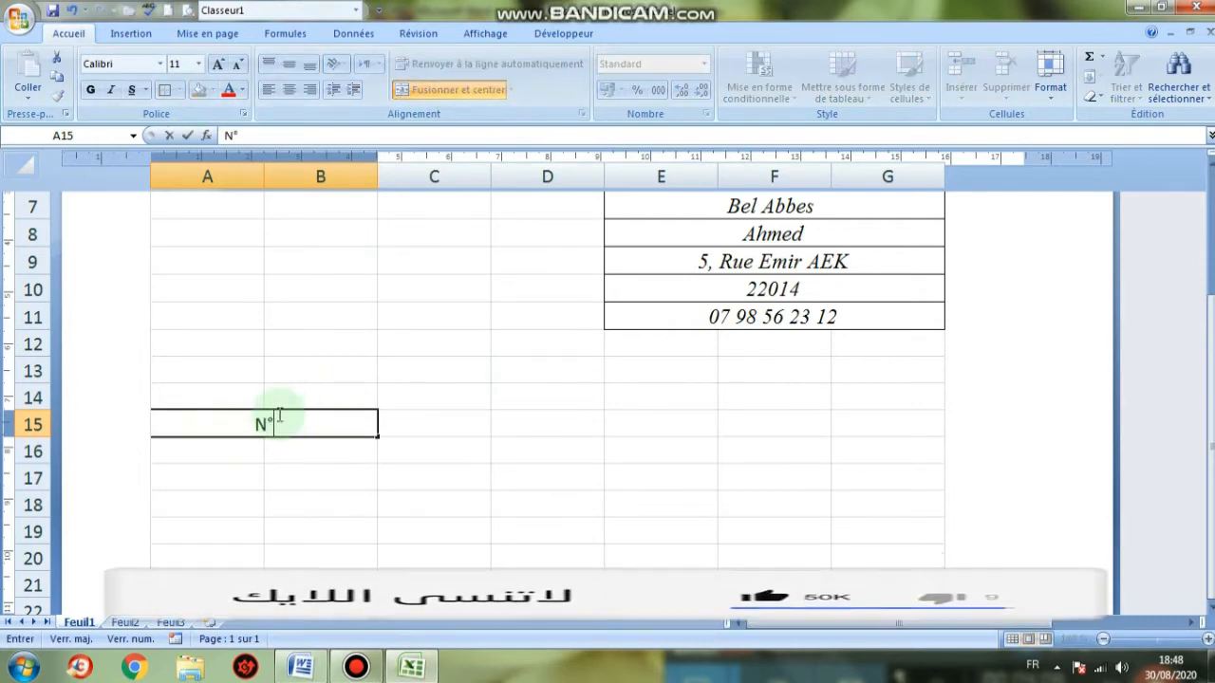
{"action": "type", "text": " fA"}
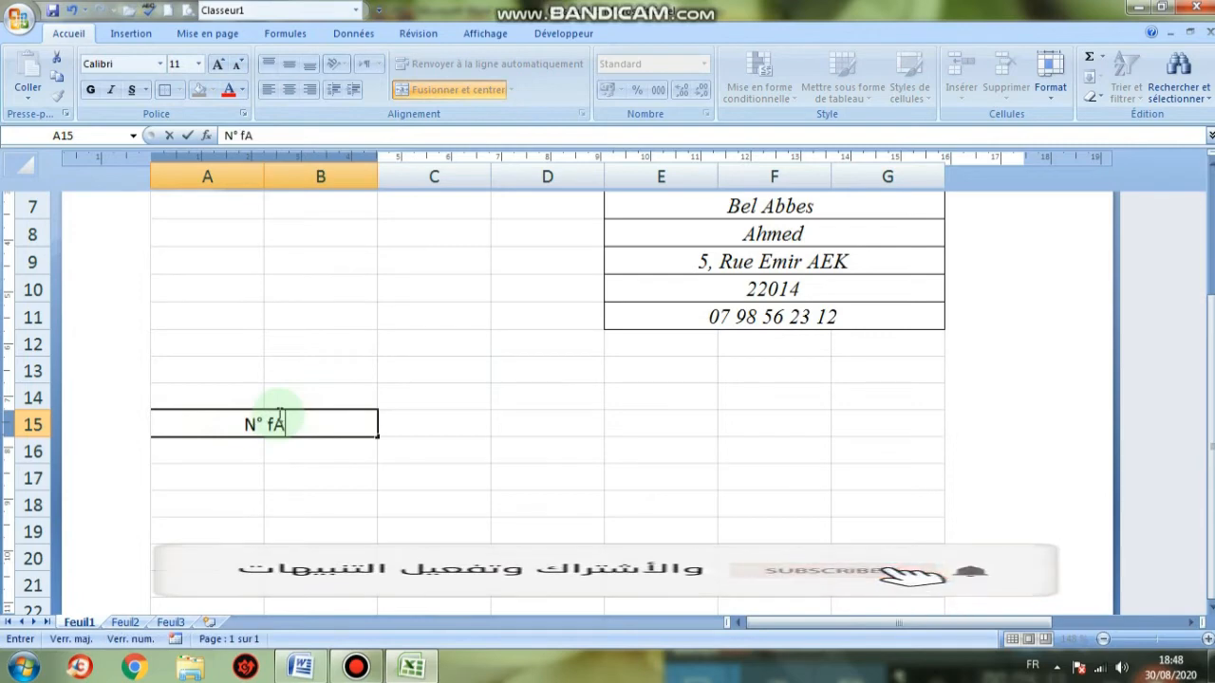
{"action": "type", "text": "CTURE"}
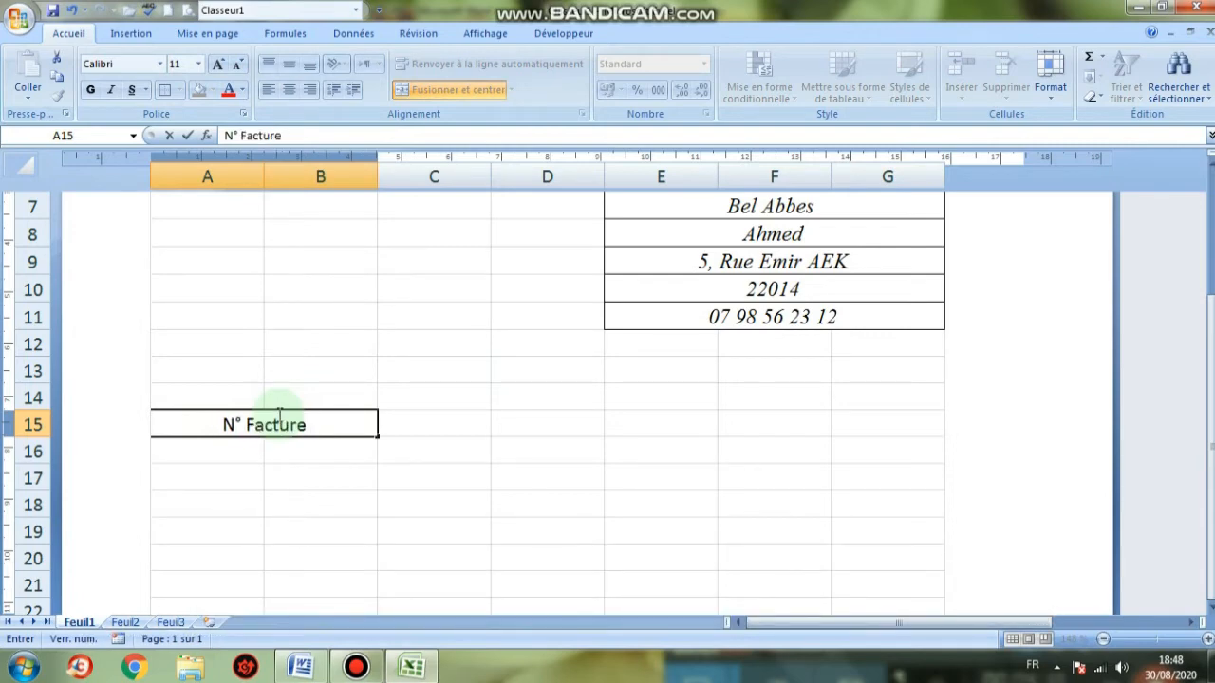
{"action": "left_click_drag", "start_coordinate": [401, 426], "coordinate": [513, 425]}
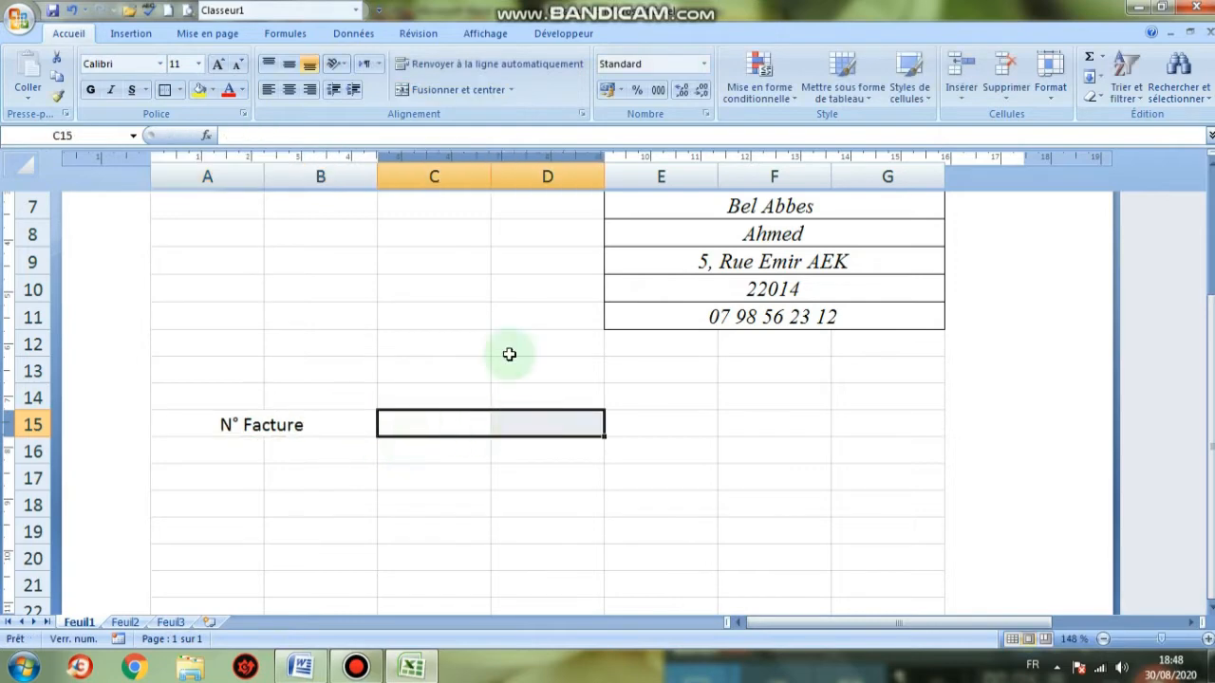
{"action": "left_click", "coordinate": [421, 94]}
Enter invoice number 100 and outline both the N° Facture label cell and the number cell
{"action": "type", "text": "100"}
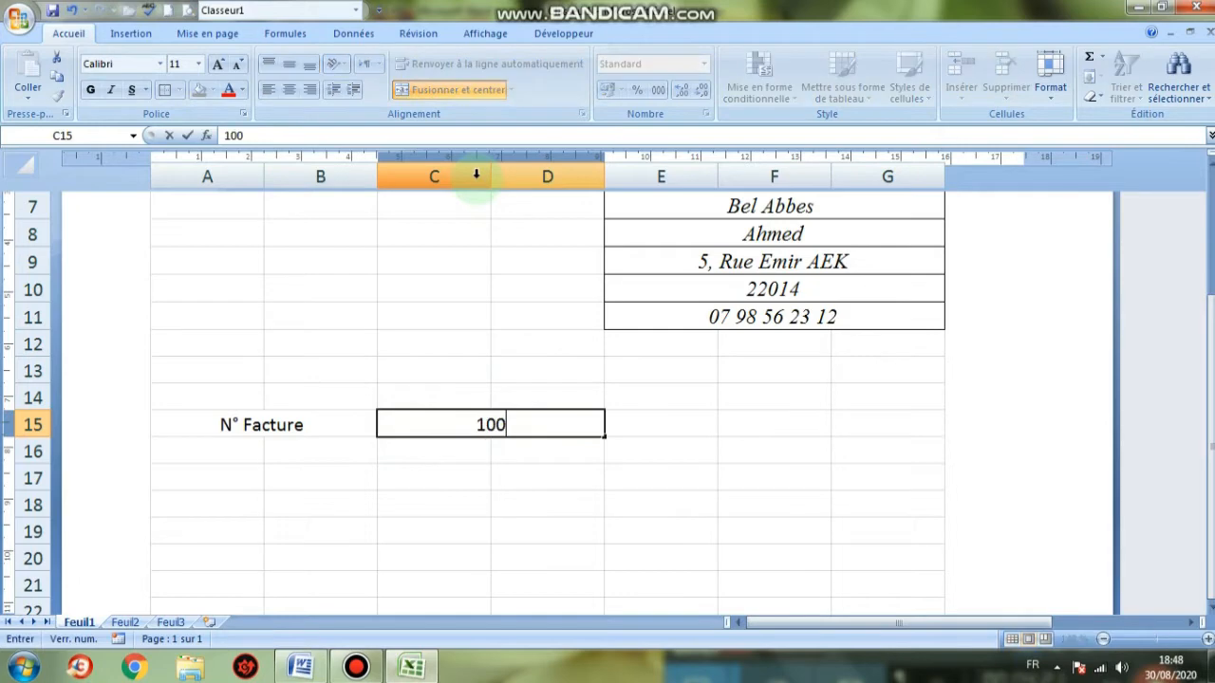
{"action": "left_click", "coordinate": [559, 504]}
{"action": "left_click", "coordinate": [298, 426]}
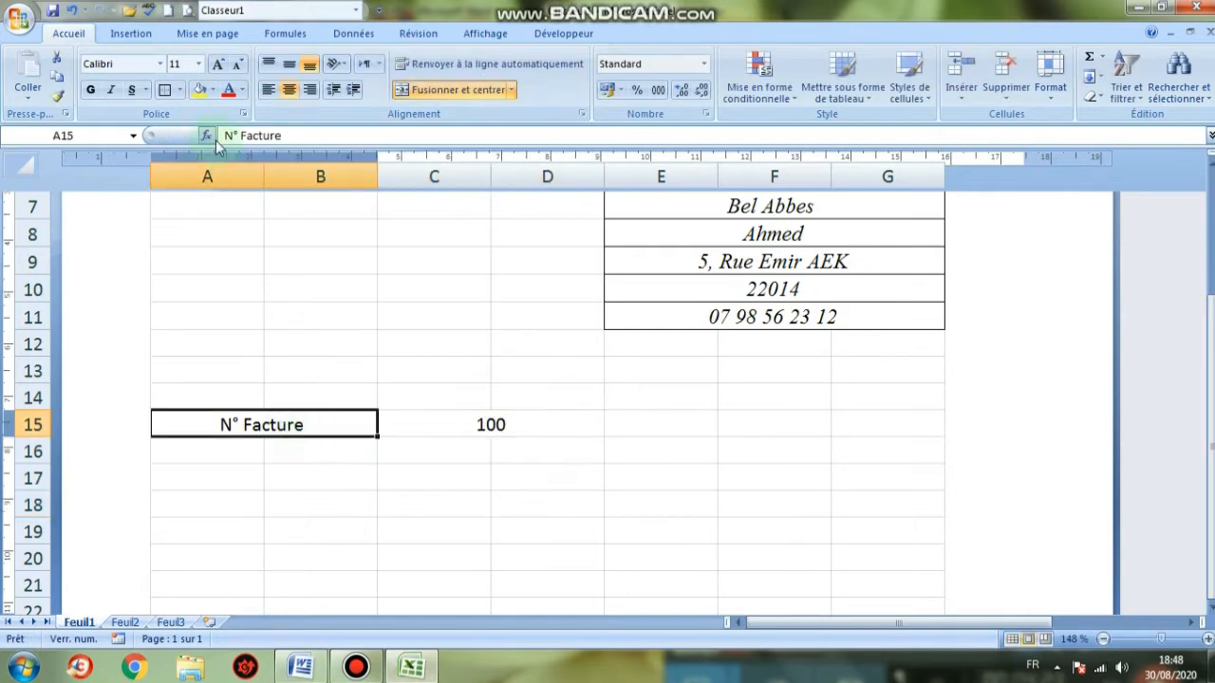
{"action": "left_click", "coordinate": [168, 92]}
{"action": "left_click", "coordinate": [421, 422]}
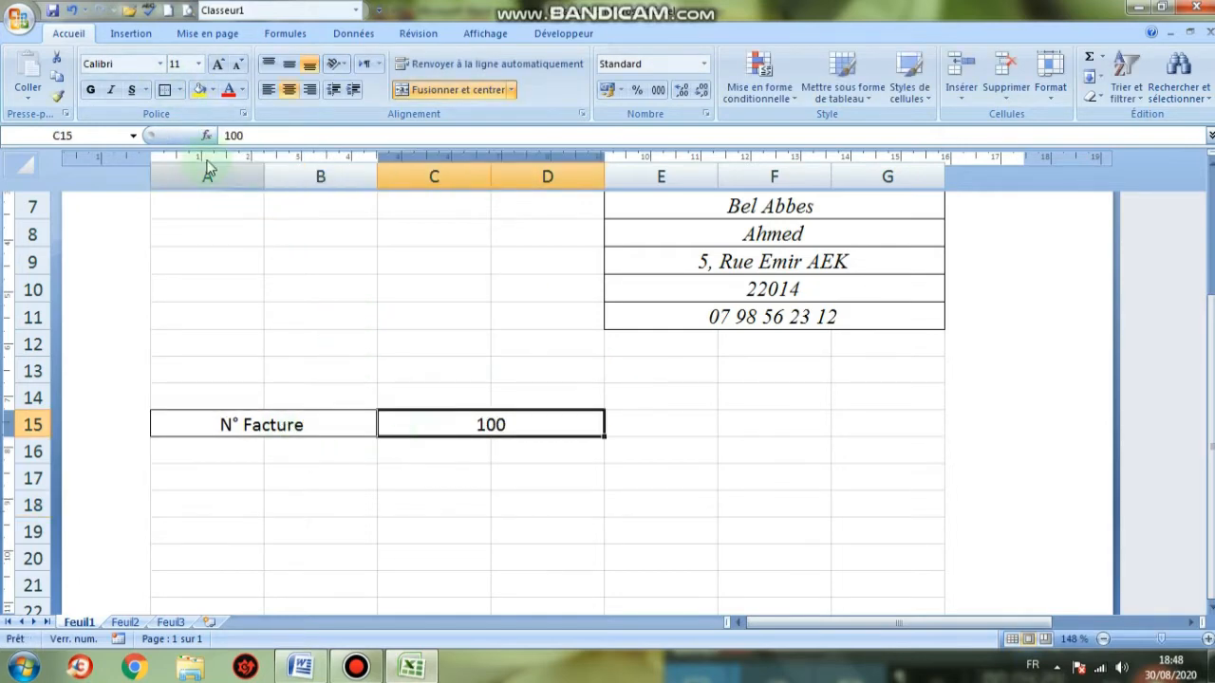
{"action": "left_click", "coordinate": [168, 92]}
Set the invoice number and N° Facture label in italic Times New Roman 12
{"action": "left_click", "coordinate": [217, 64]}
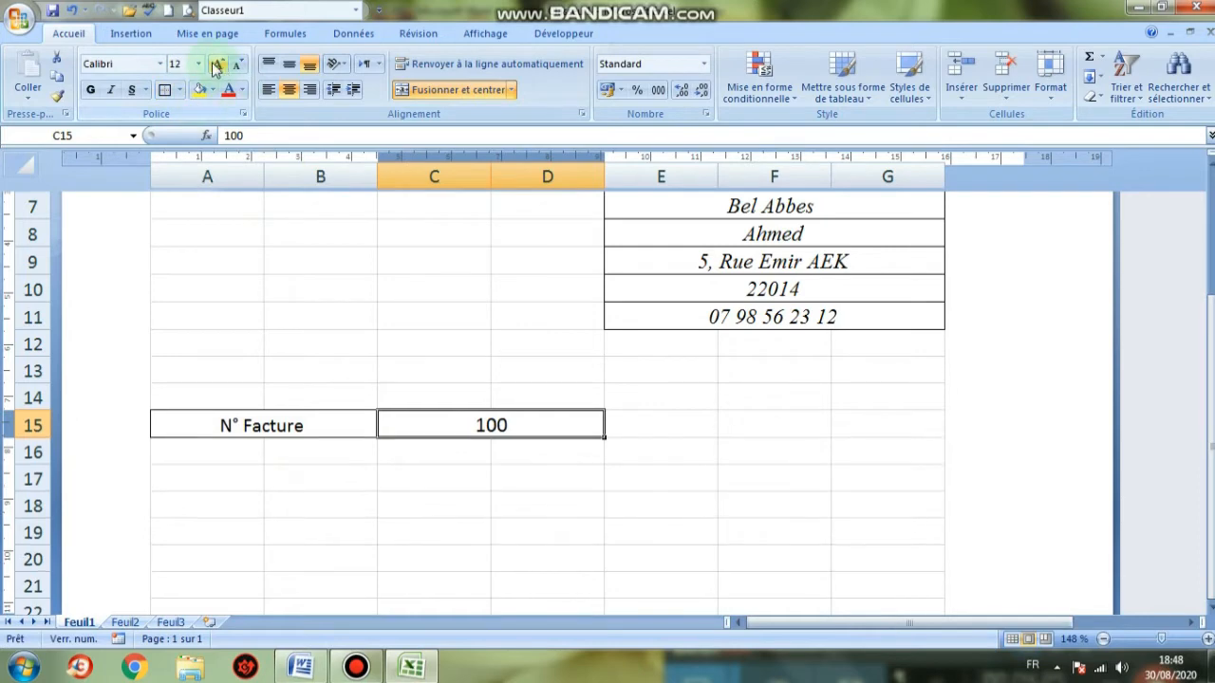
{"action": "left_click", "coordinate": [158, 67]}
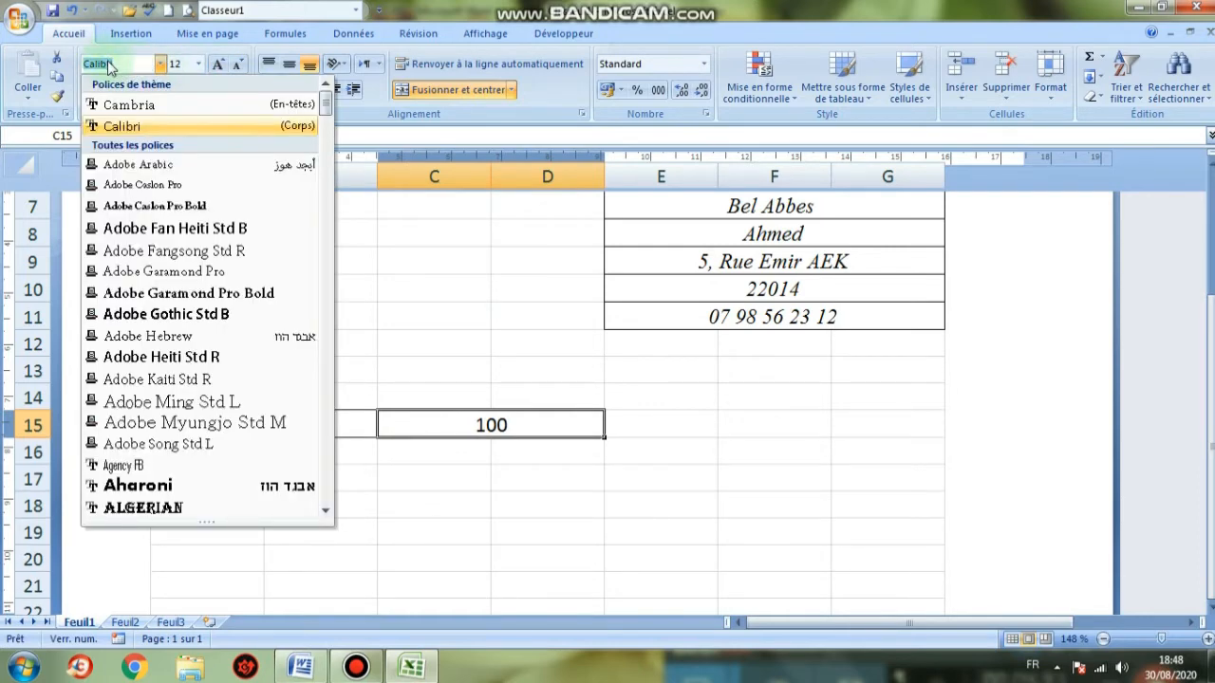
{"action": "type", "text": "ti"}
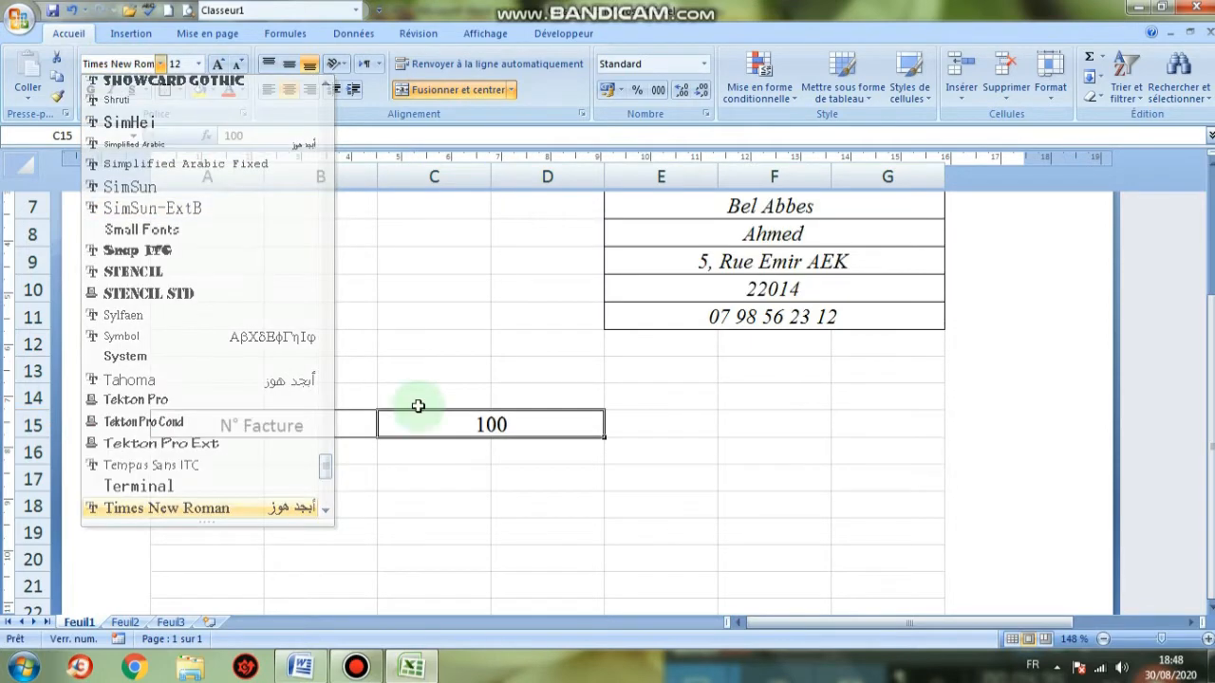
{"action": "key", "text": "Return"}
{"action": "left_click", "coordinate": [109, 89]}
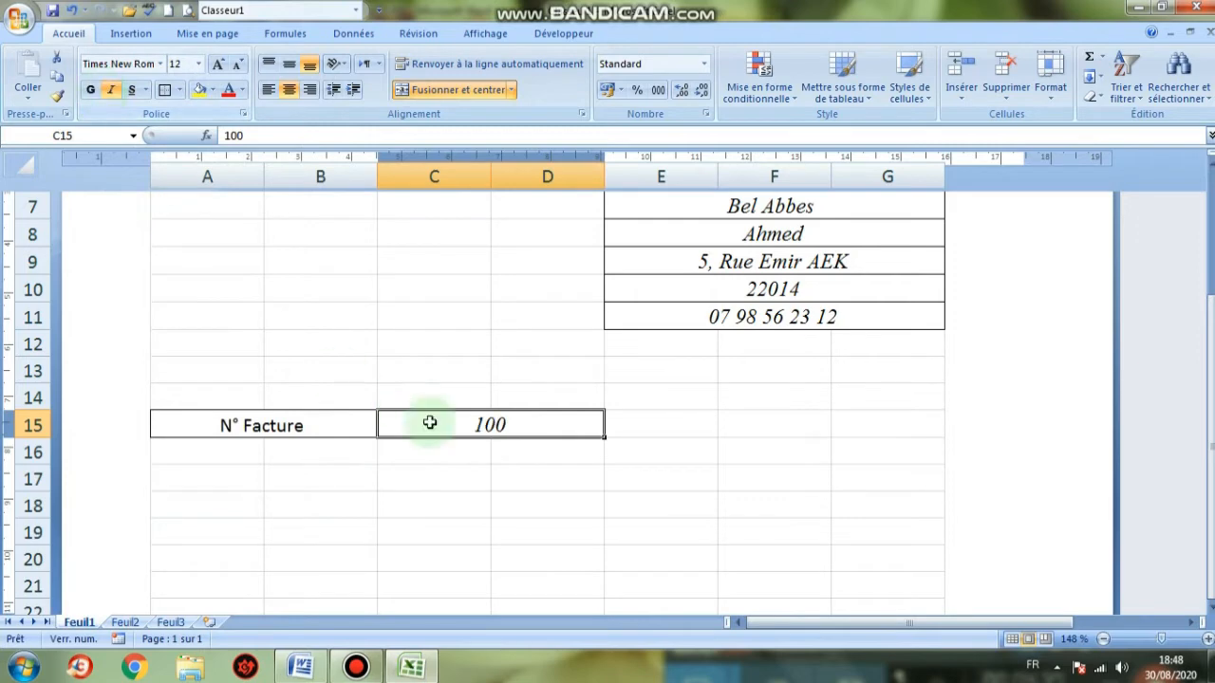
{"action": "left_click", "coordinate": [293, 427]}
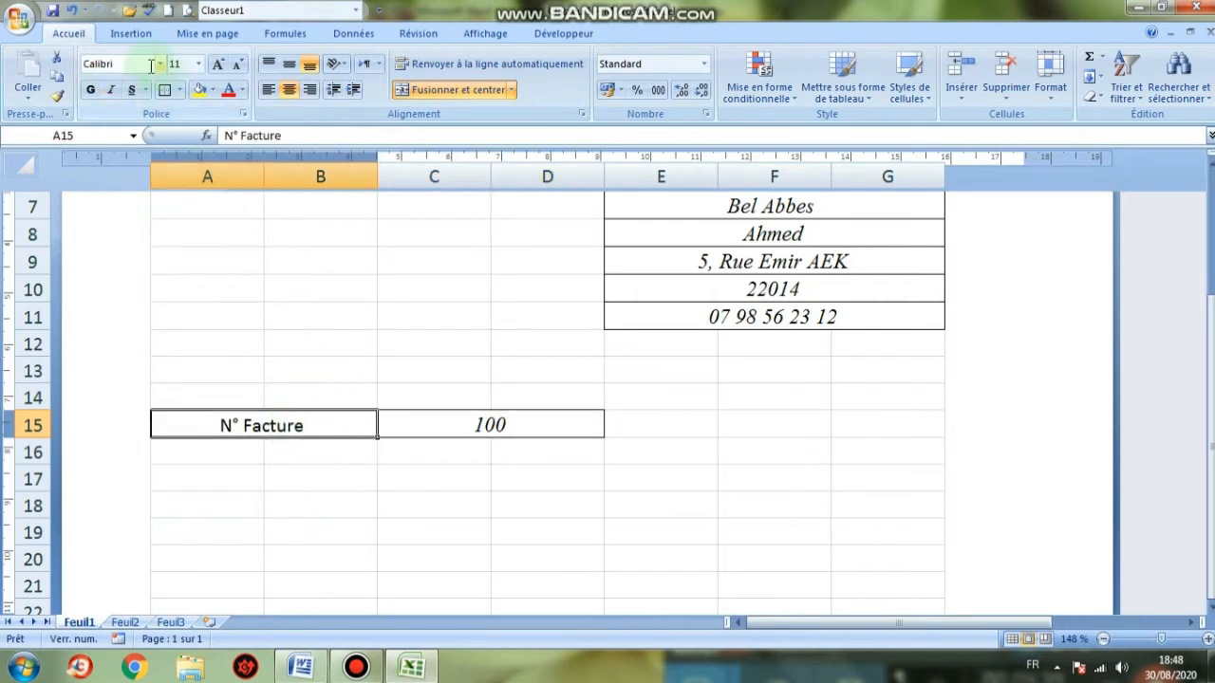
{"action": "type", "text": "T"}
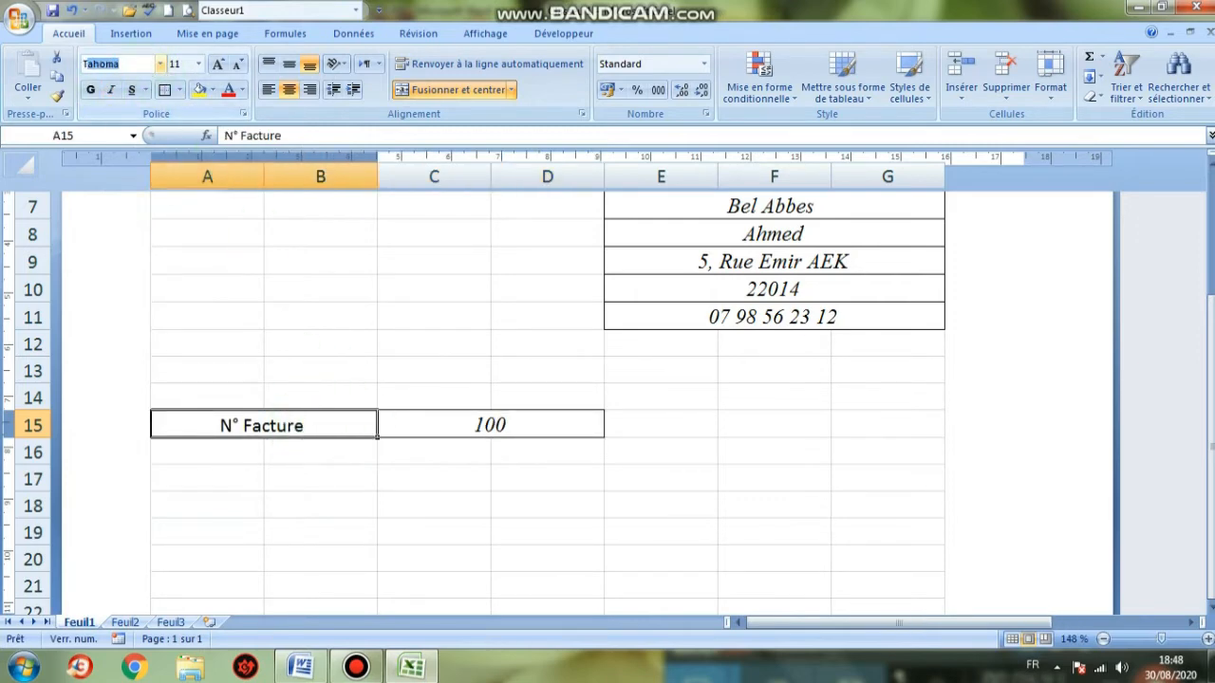
{"action": "type", "text": "imes New R"}
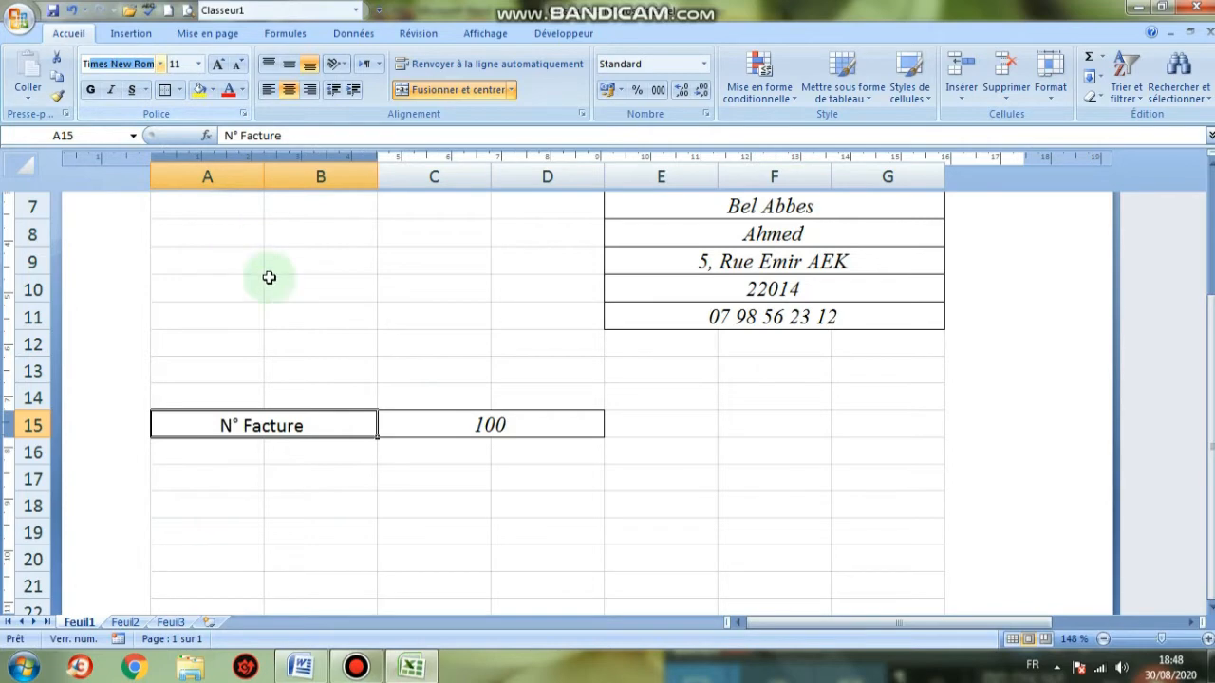
{"action": "left_click", "coordinate": [110, 89]}
{"action": "left_click", "coordinate": [542, 558]}
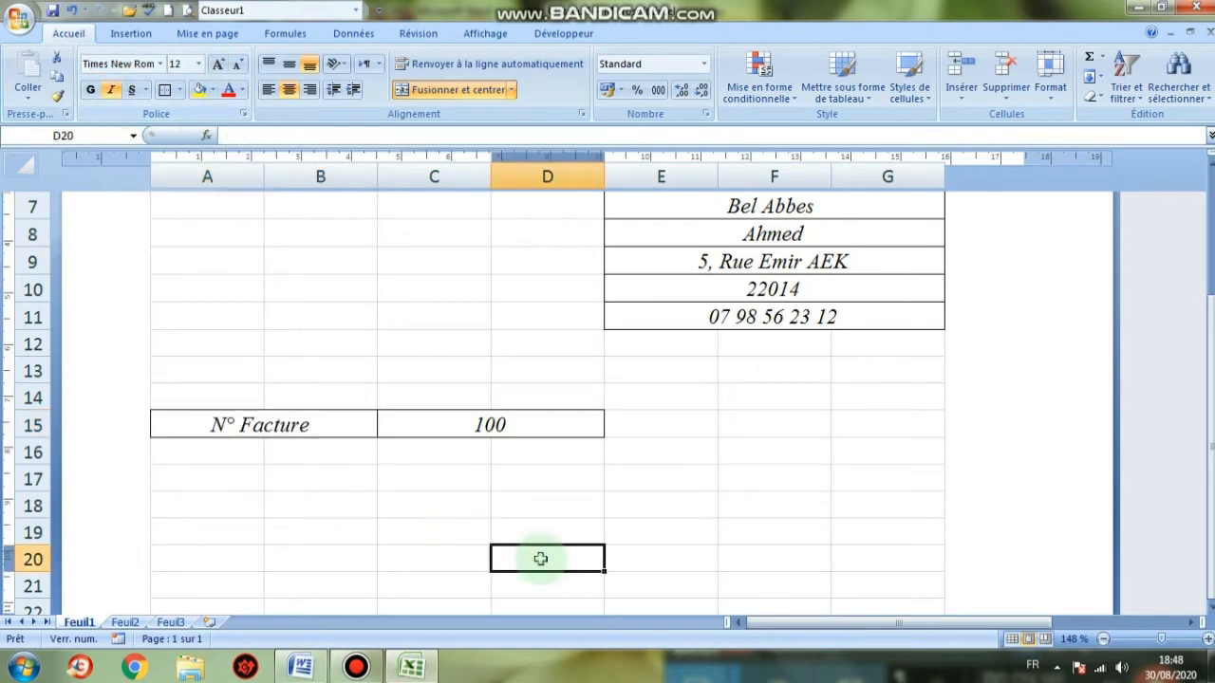
{"action": "scroll", "coordinate": [601, 503], "scroll_direction": "up", "scroll_amount": 3}
{"action": "scroll", "coordinate": [602, 503], "scroll_direction": "down", "scroll_amount": 4}
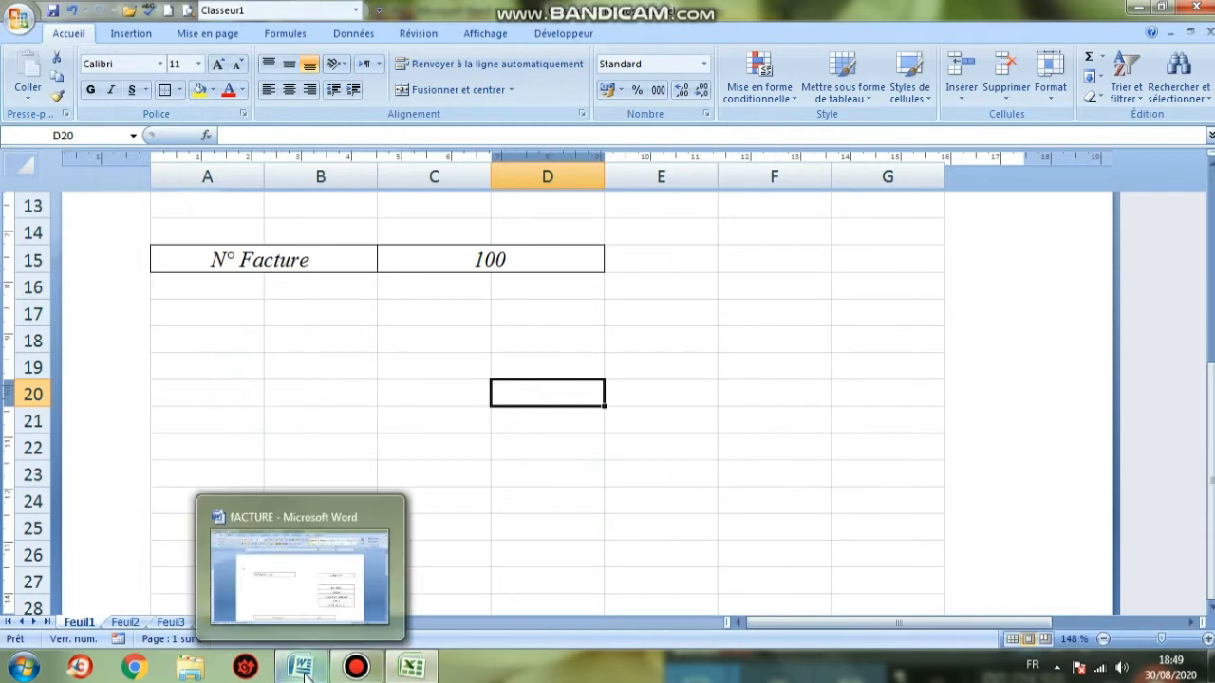
{"action": "left_click", "coordinate": [300, 414]}
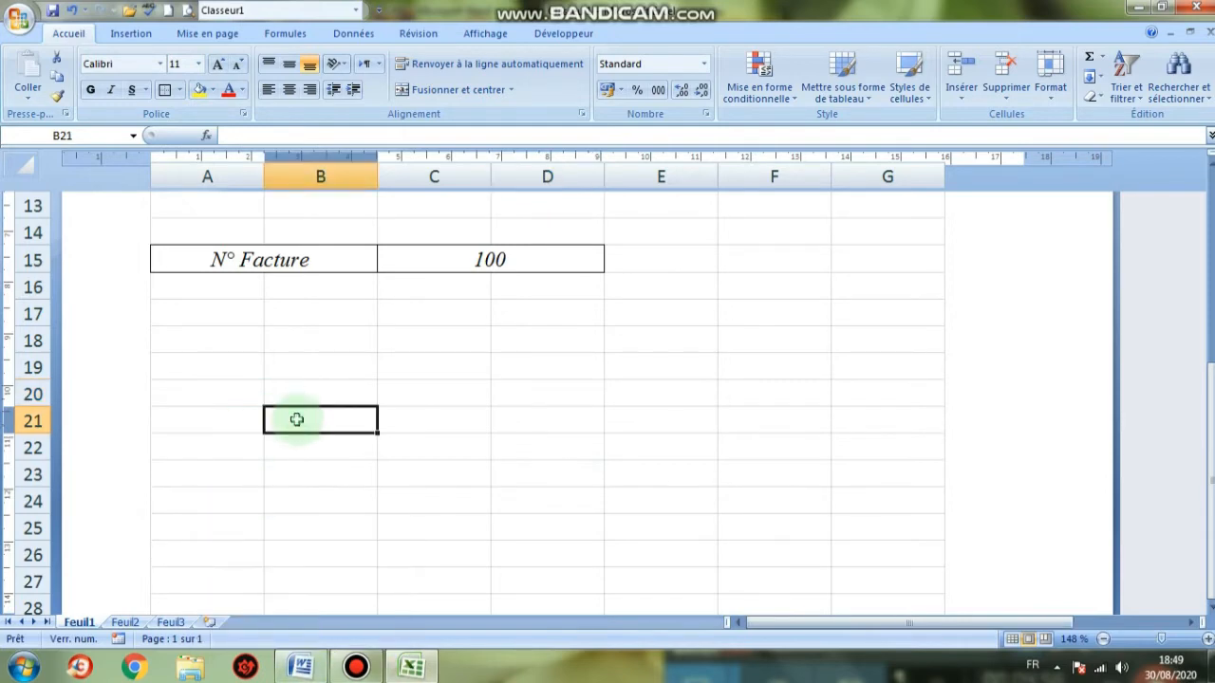
{"action": "left_click", "coordinate": [300, 668]}
{"action": "scroll", "coordinate": [370, 573], "scroll_direction": "down", "scroll_amount": 3}
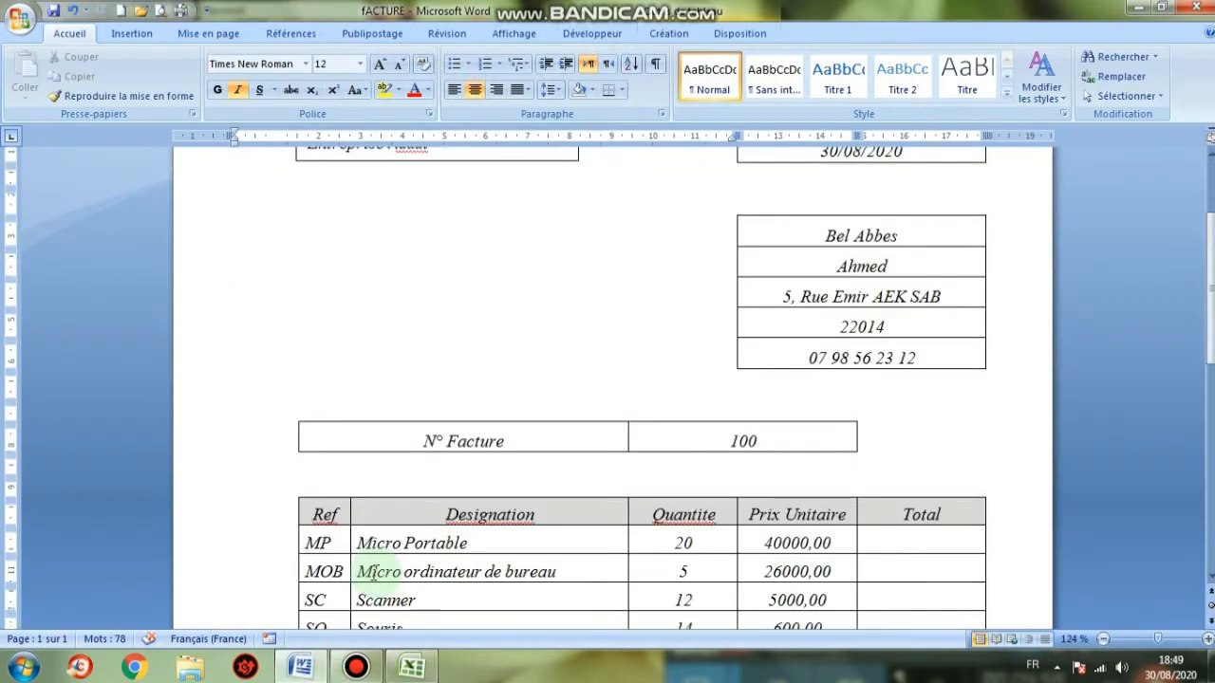
{"action": "left_click", "coordinate": [413, 668]}
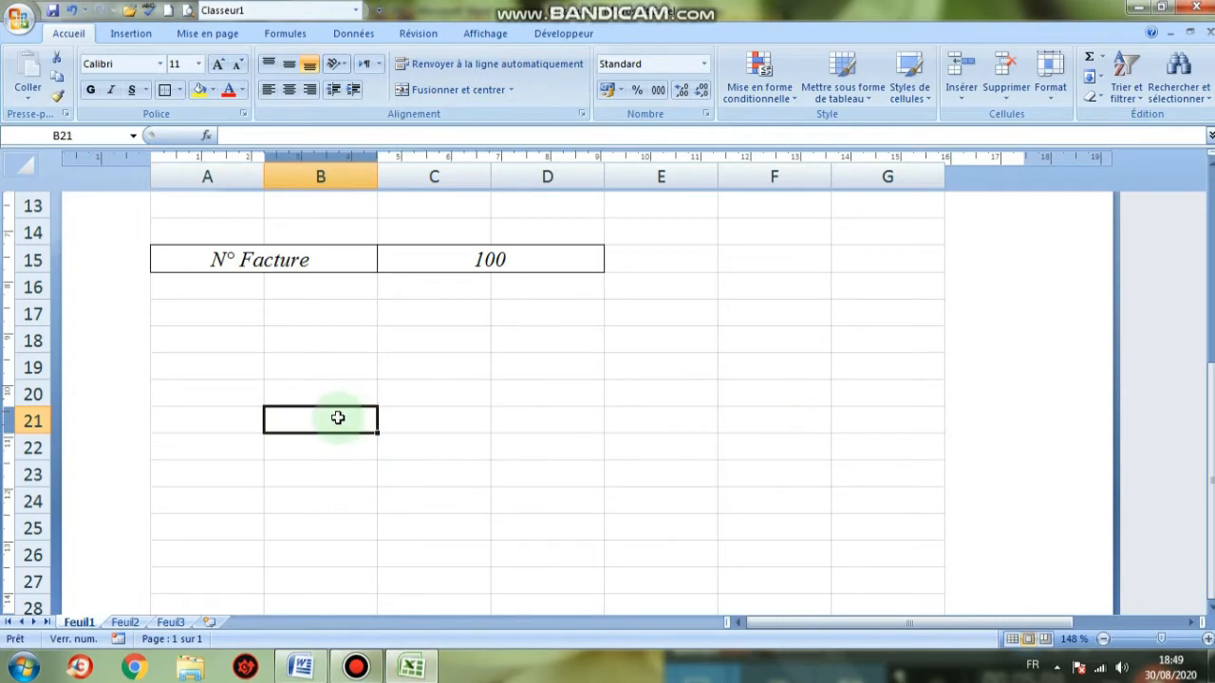
Type the headings Ref, Designation and Quantite into B21, C21 and D21
{"action": "type", "text": "Re"}
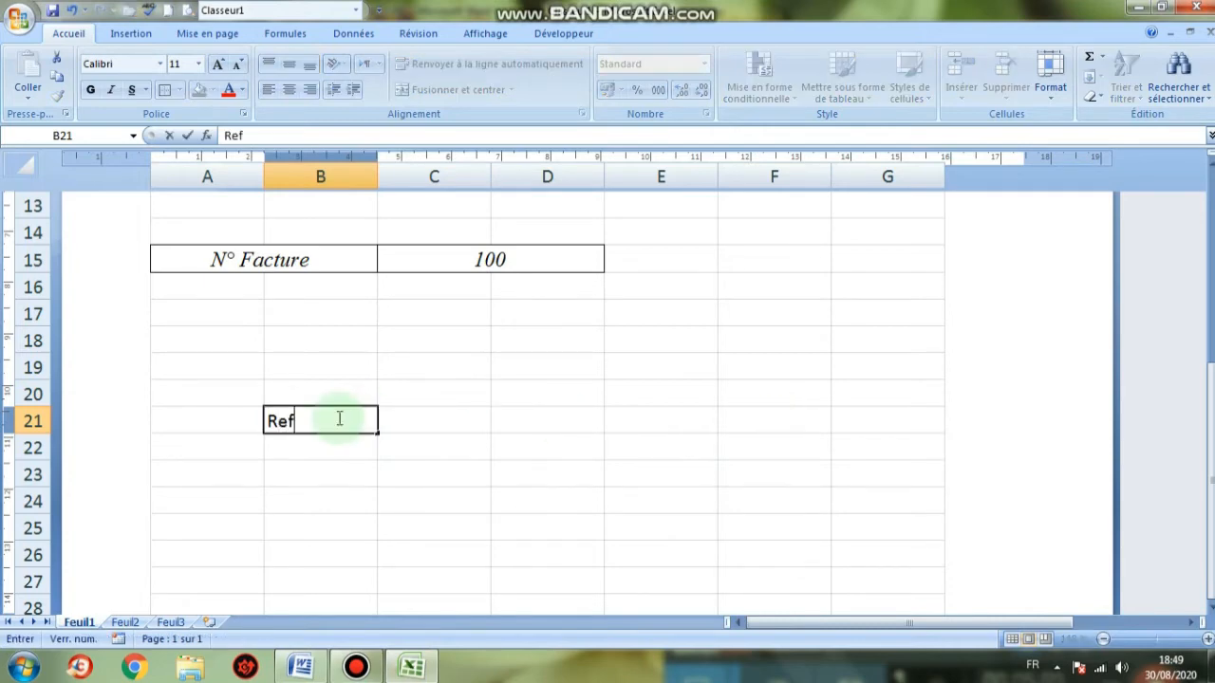
{"action": "type", "text": "f"}
{"action": "key", "text": "Tab"}
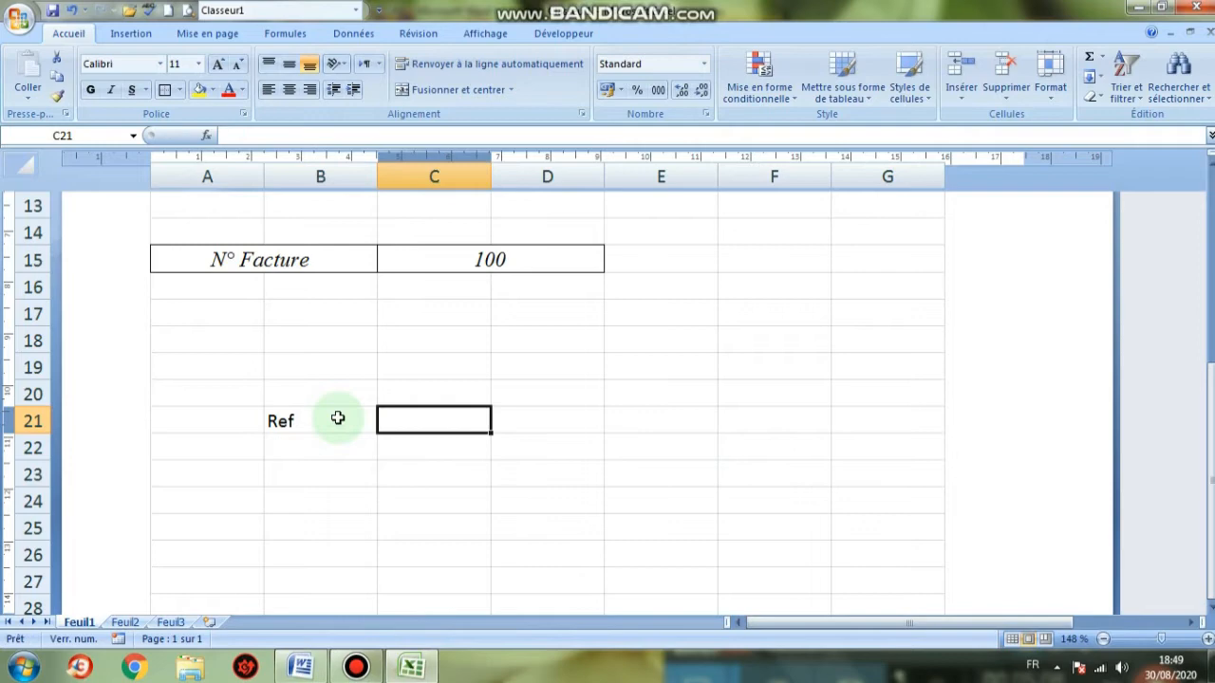
{"action": "left_click", "coordinate": [304, 668]}
{"action": "left_click", "coordinate": [316, 673]}
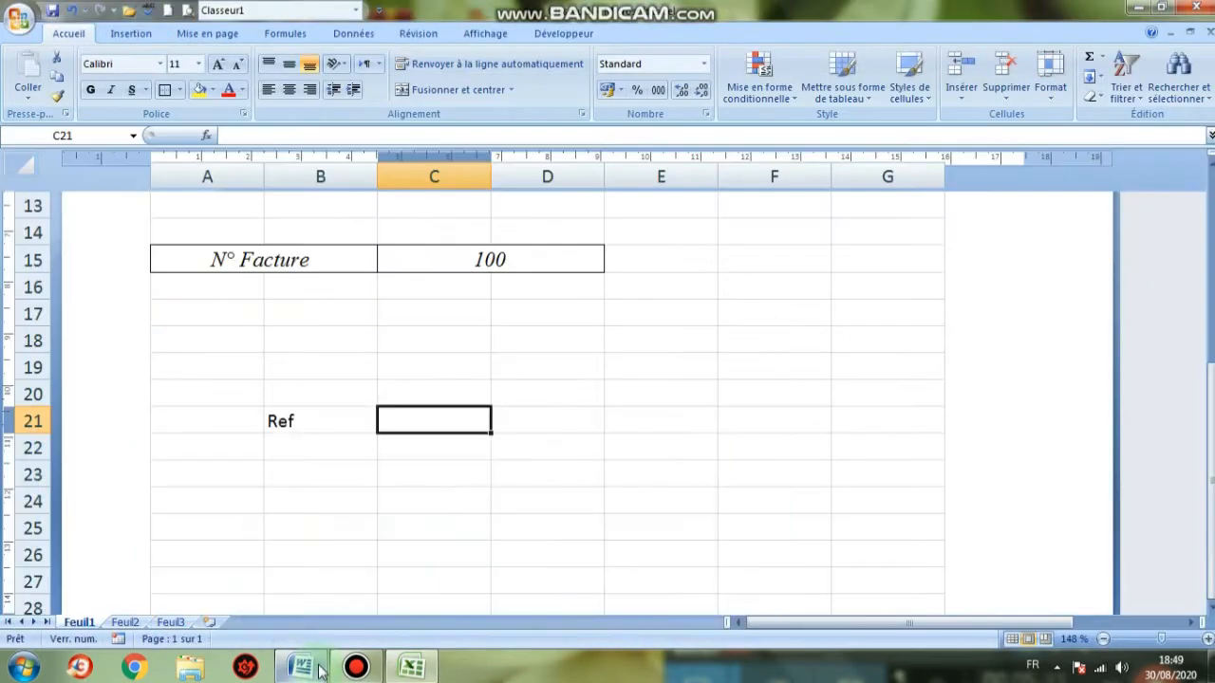
{"action": "type", "text": "Designation"}
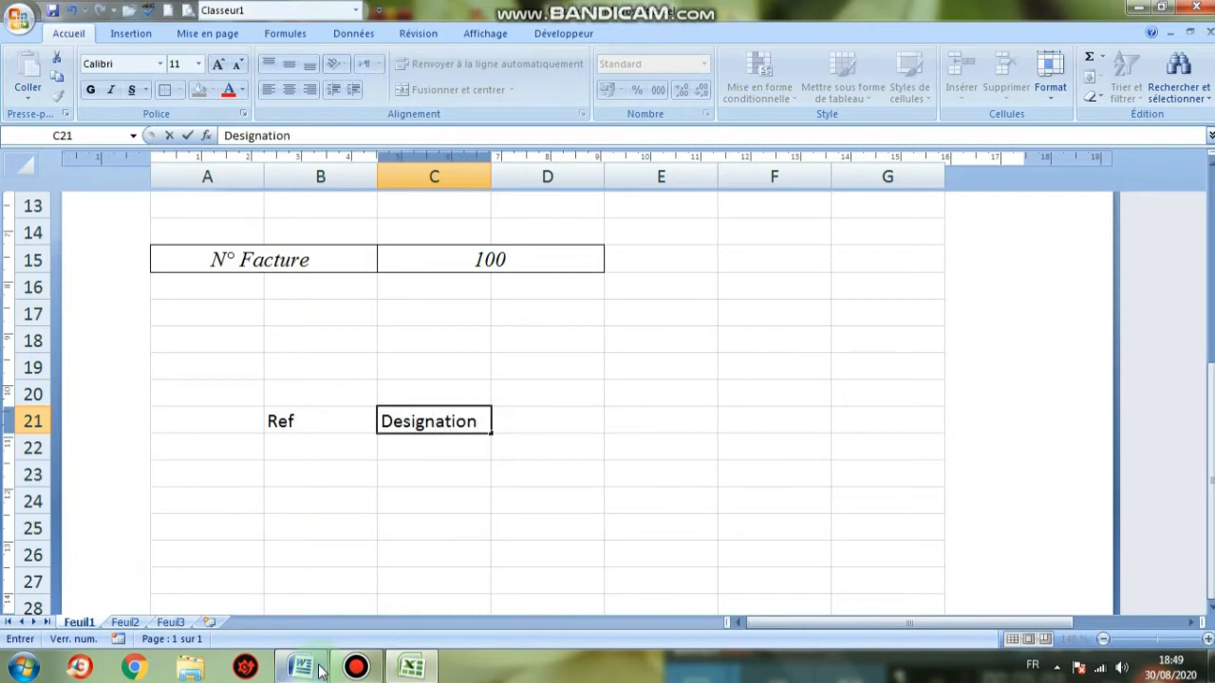
{"action": "key", "text": "Tab"}
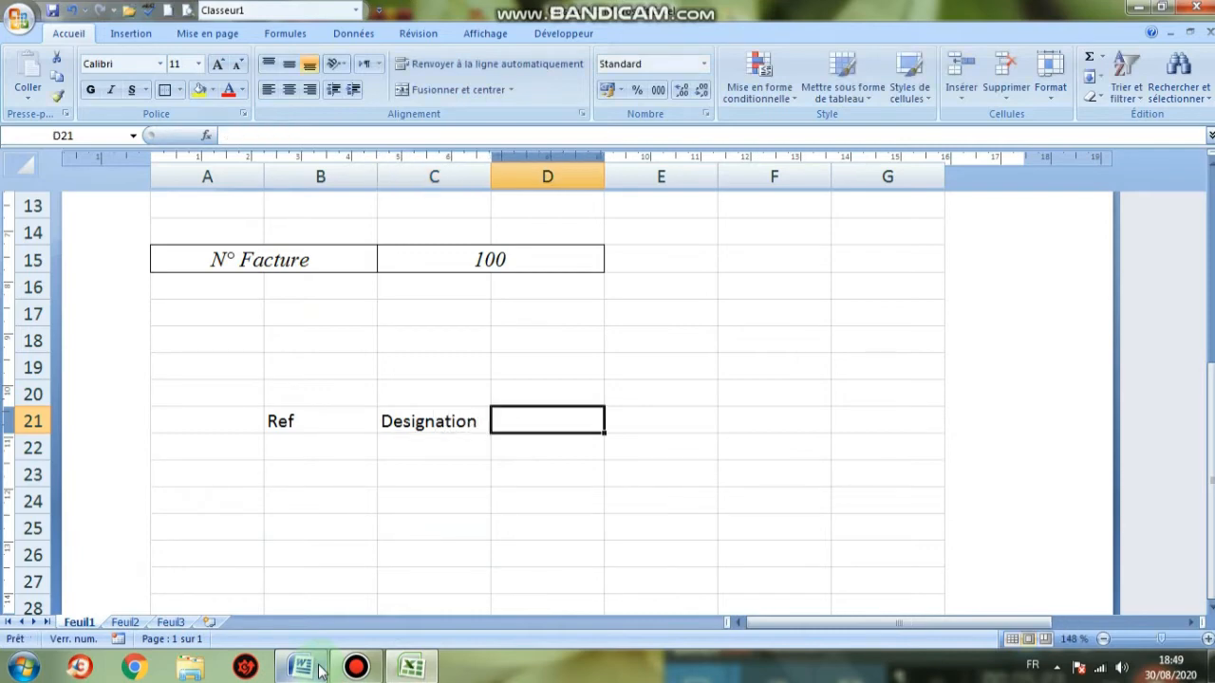
{"action": "key", "text": "Caps_Lock"}
{"action": "type", "text": "Q"}
{"action": "key", "text": "Caps_Lock"}
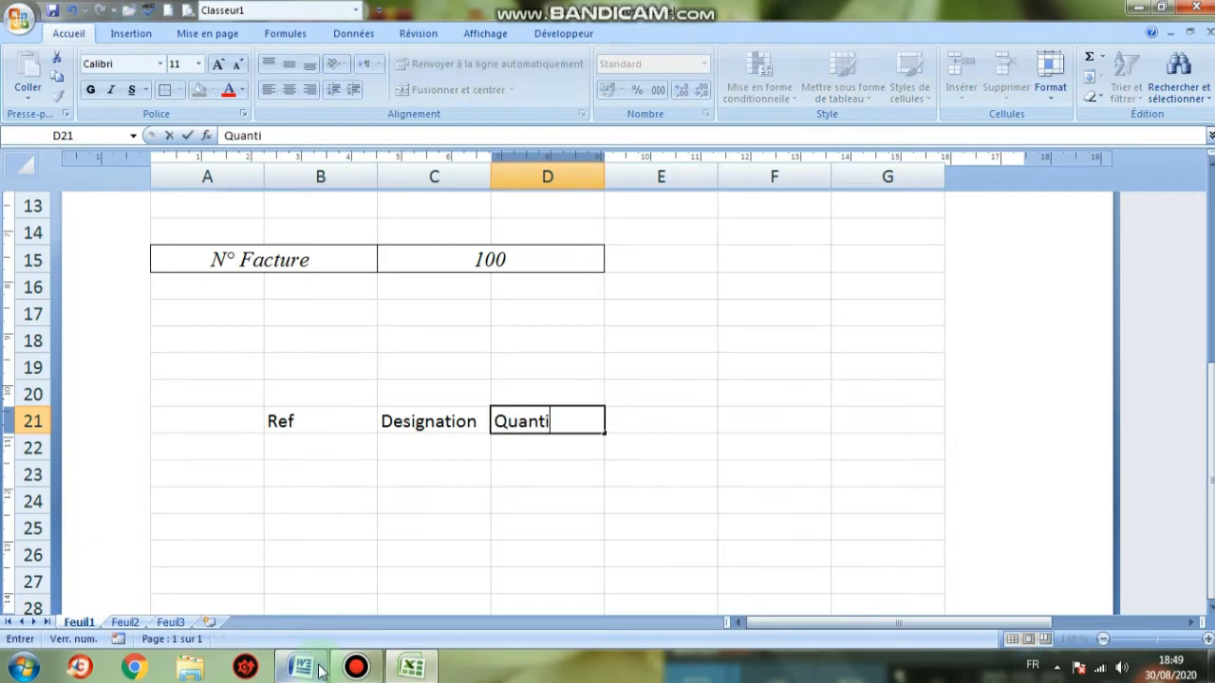
{"action": "left_click", "coordinate": [654, 424]}
Add the Prix Unitaire heading in E21 and Total in F21
{"action": "key", "text": "Caps_Lock"}
{"action": "type", "text": "P"}
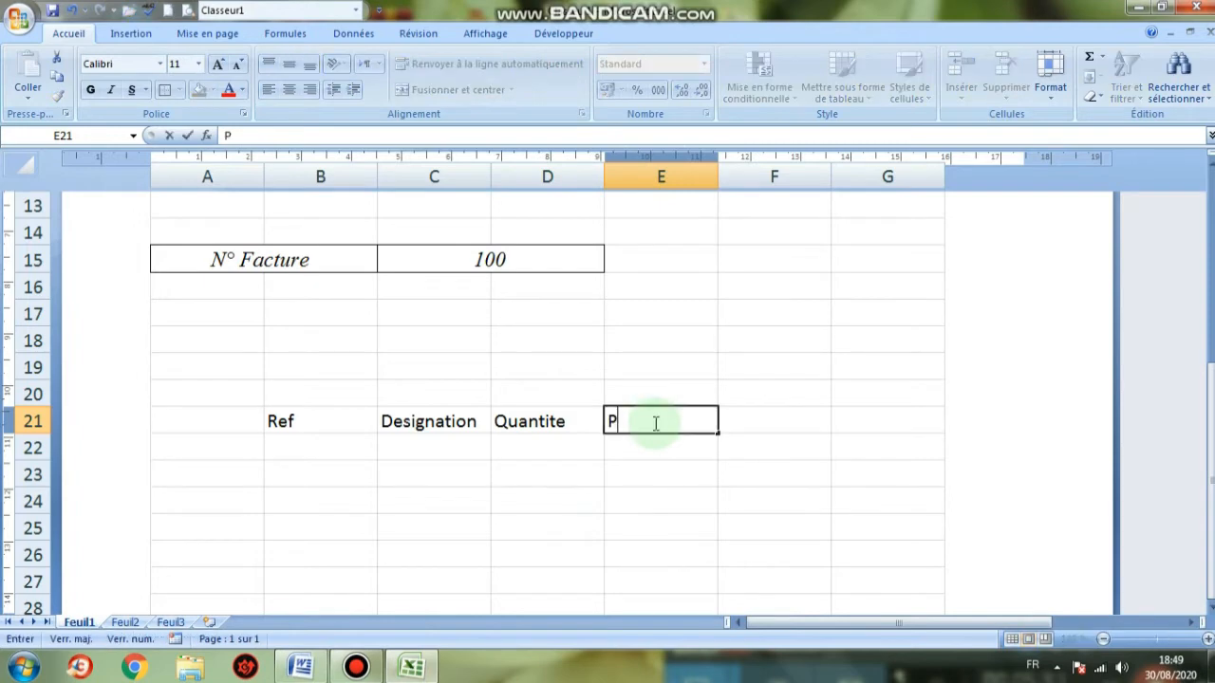
{"action": "key", "text": "Caps_Lock"}
{"action": "type", "text": "r"}
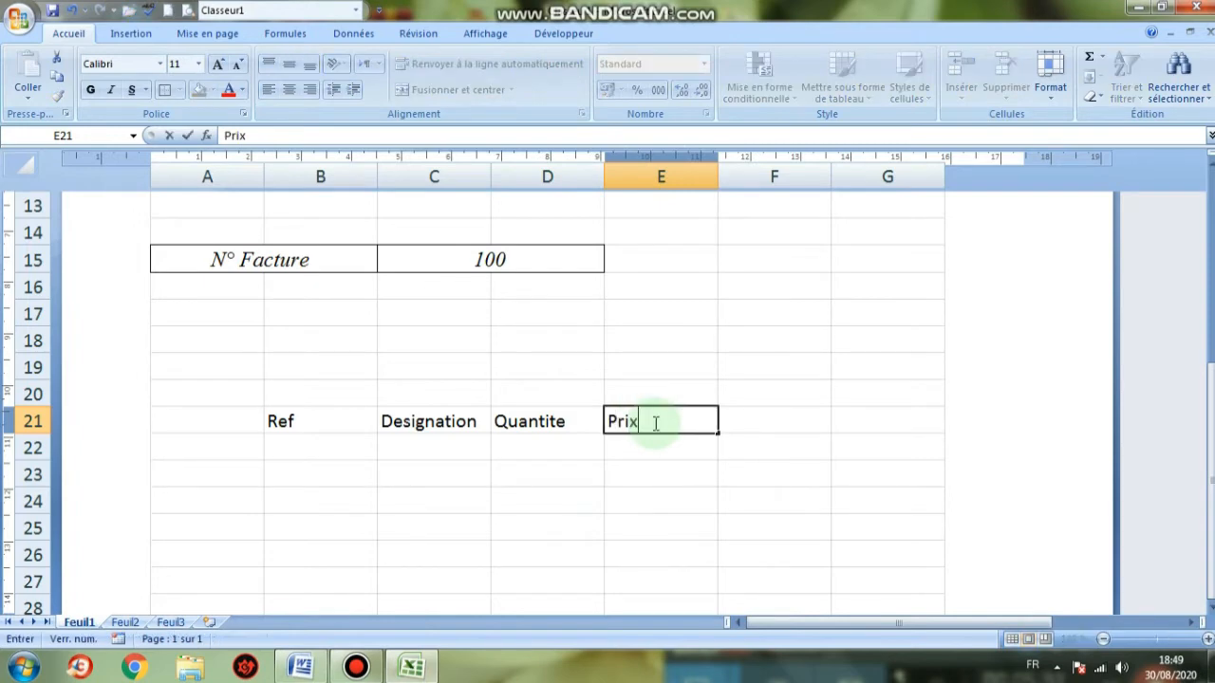
{"action": "type", "text": "ix"}
{"action": "key", "text": "Caps_Lock"}
{"action": "type", "text": "U"}
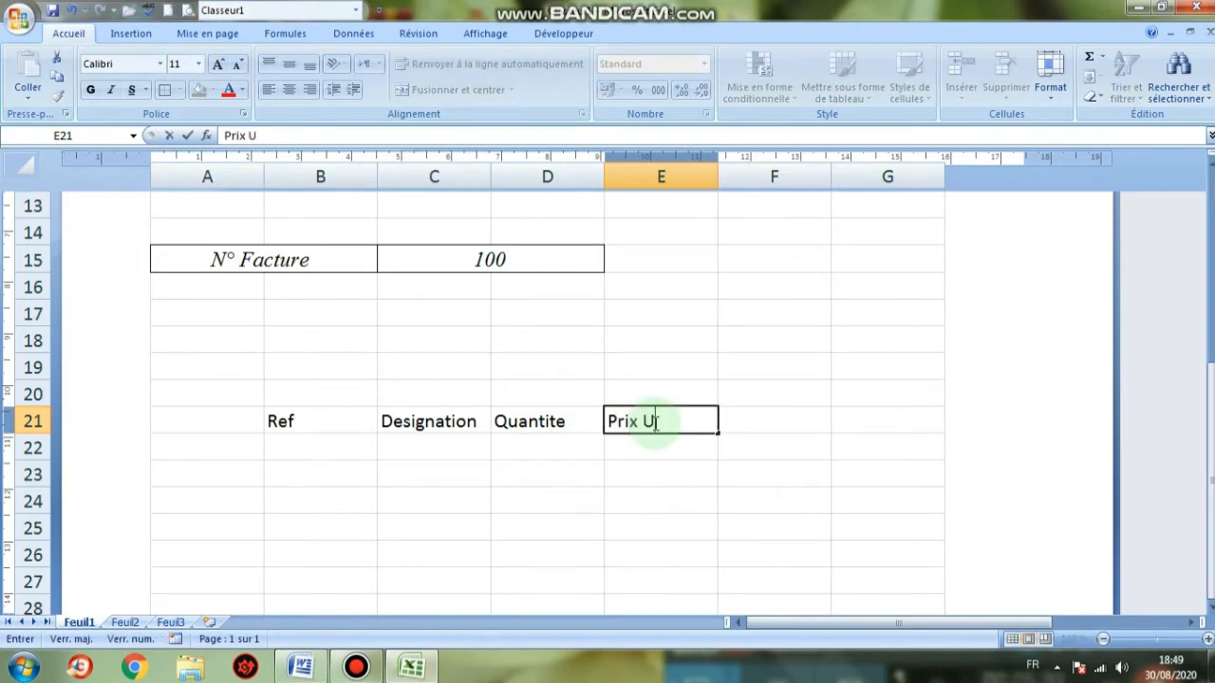
{"action": "key", "text": "Caps_Lock"}
{"action": "type", "text": "nita"}
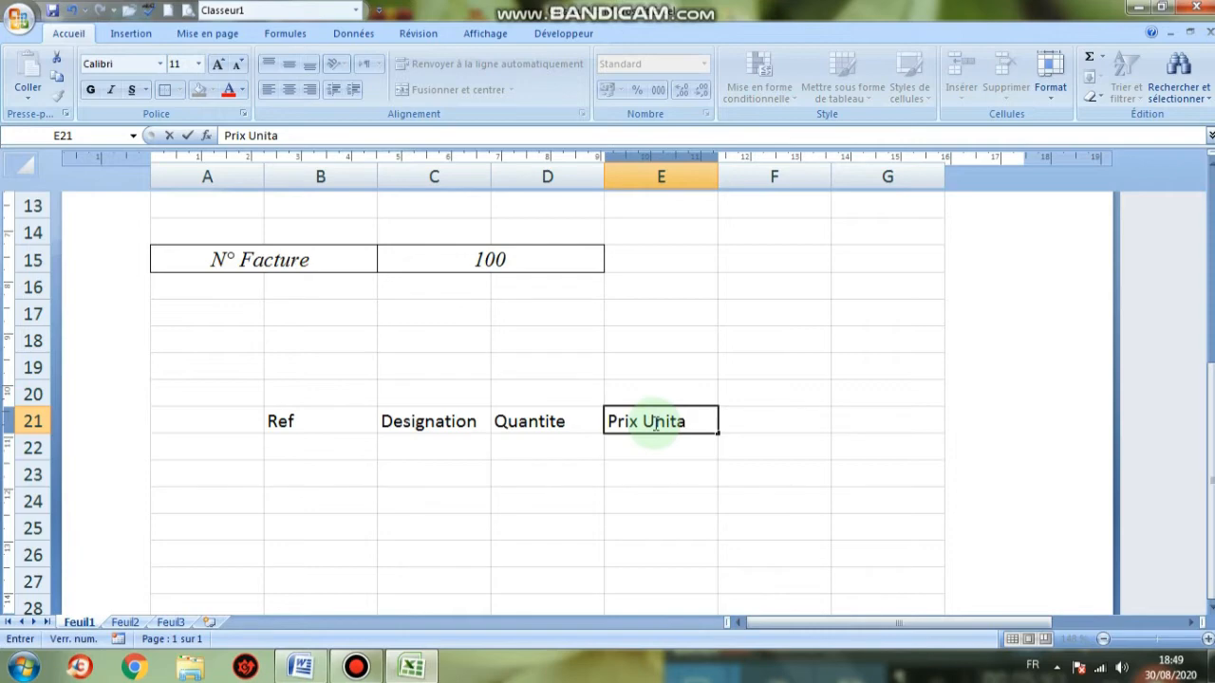
{"action": "type", "text": "aire"}
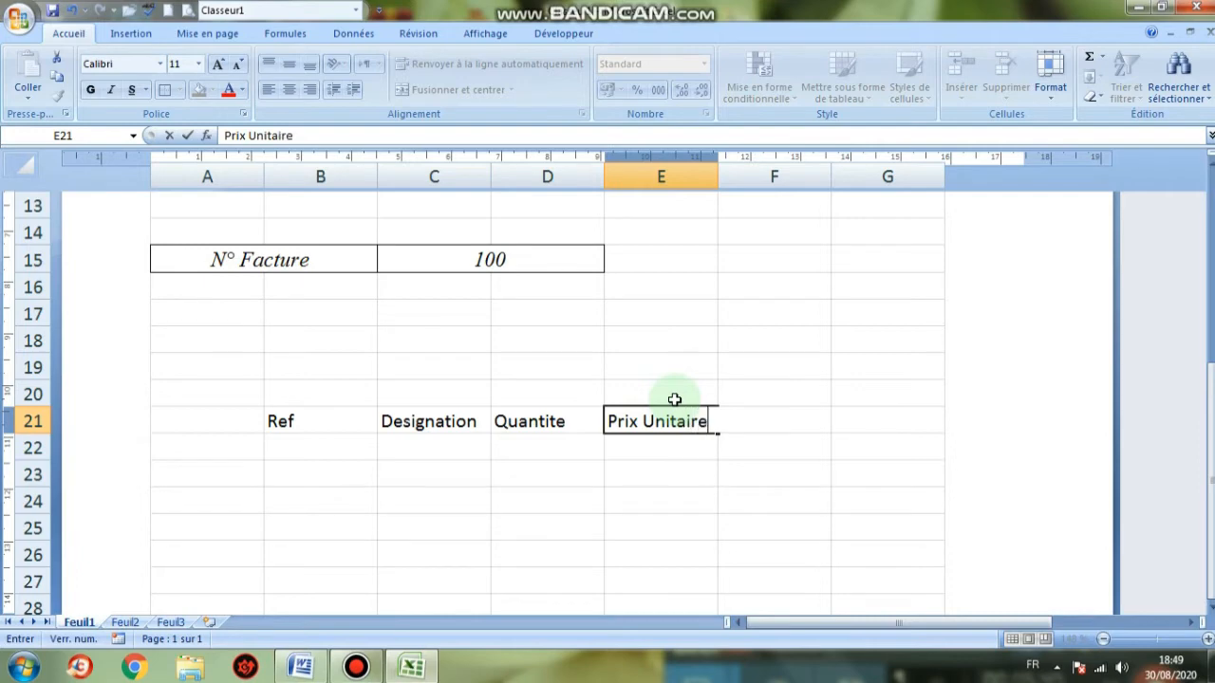
{"action": "left_click", "coordinate": [775, 525]}
{"action": "left_click", "coordinate": [750, 423]}
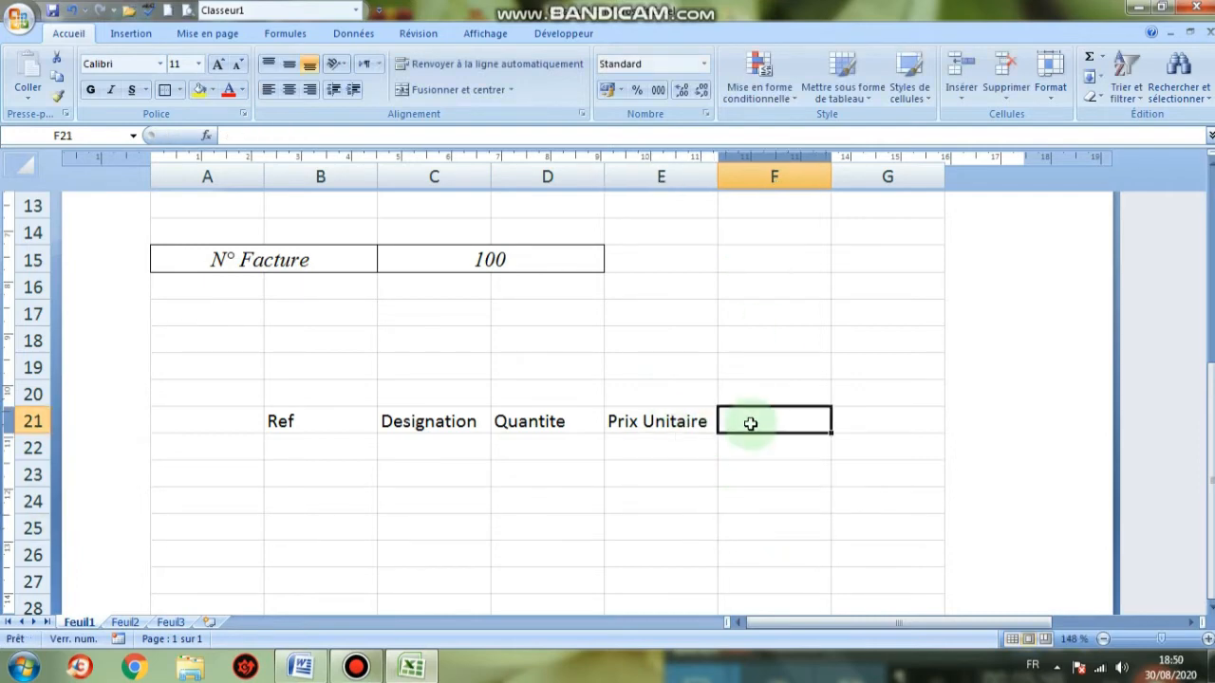
{"action": "type", "text": "Total"}
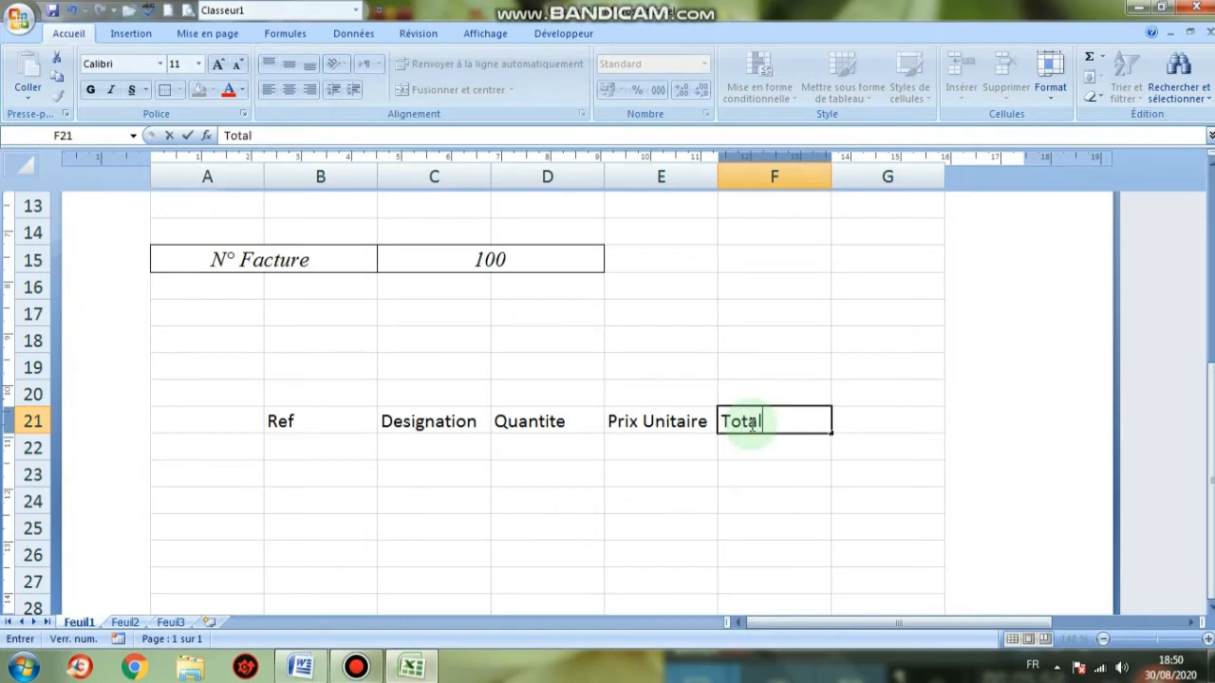
{"action": "left_click", "coordinate": [667, 499]}
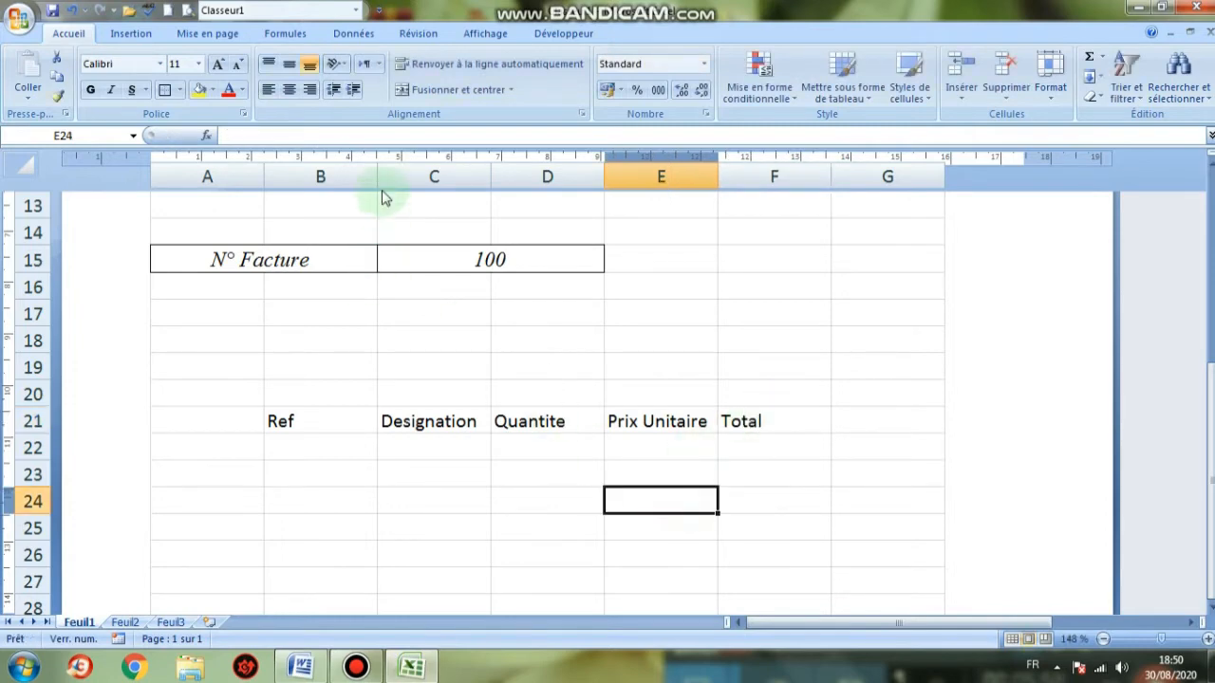
Narrow column B for Ref and widen columns C, D and E to fit their headings
{"action": "left_click_drag", "start_coordinate": [376, 168], "coordinate": [308, 197]}
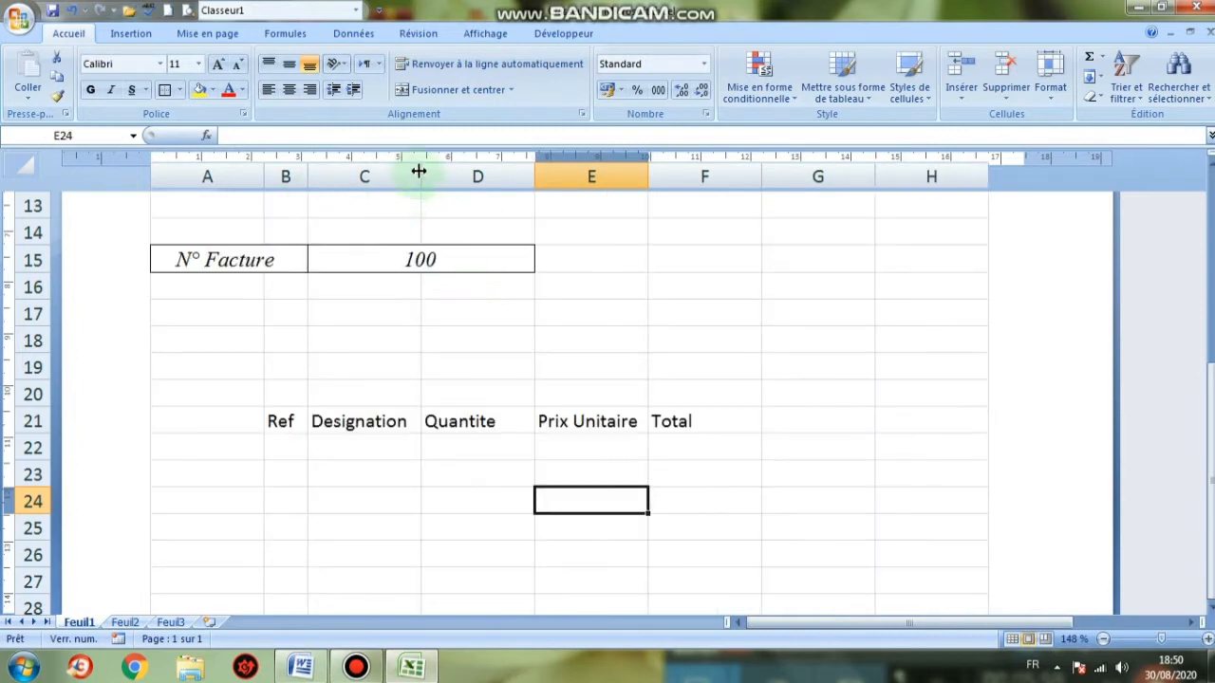
{"action": "left_click_drag", "start_coordinate": [418, 171], "coordinate": [487, 173]}
{"action": "scroll", "coordinate": [550, 326], "scroll_direction": "up", "scroll_amount": 5}
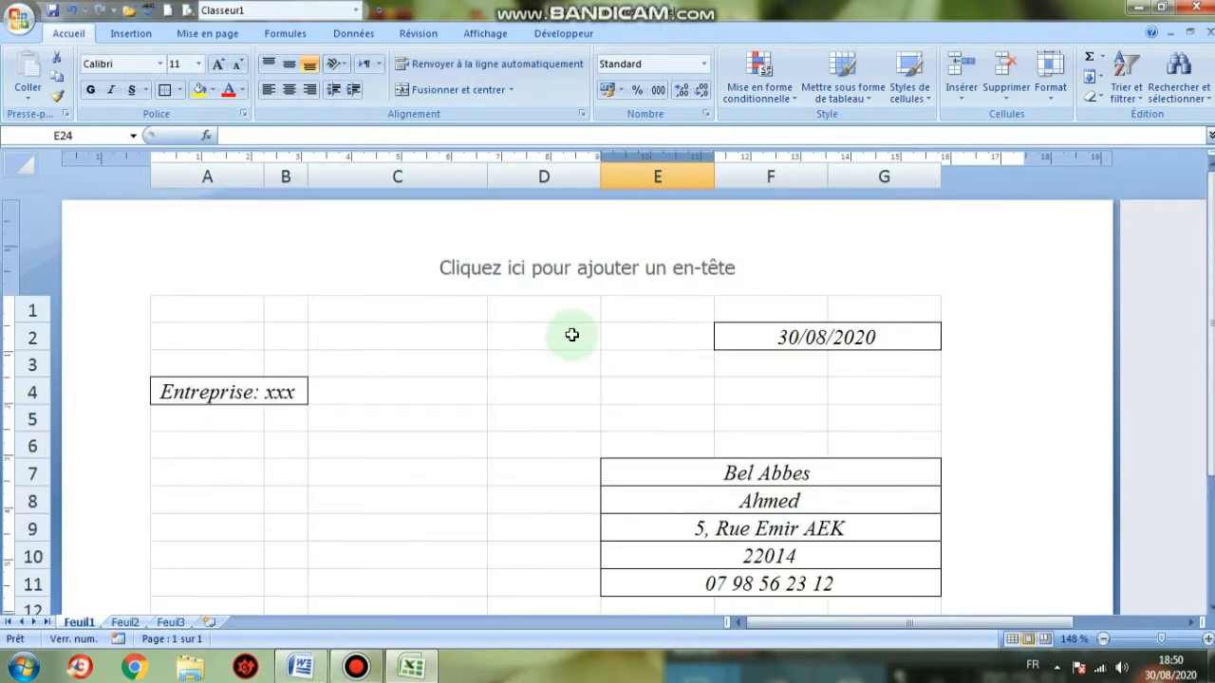
{"action": "scroll", "coordinate": [572, 335], "scroll_direction": "down", "scroll_amount": 5}
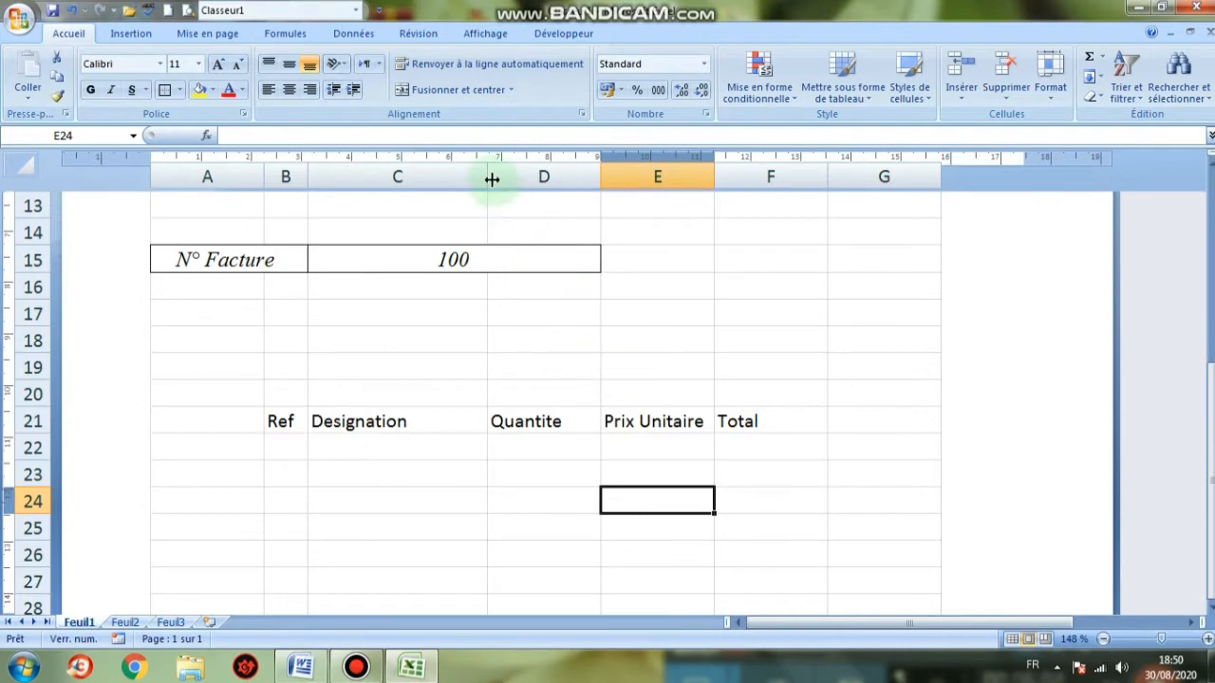
{"action": "left_click_drag", "start_coordinate": [491, 180], "coordinate": [546, 173]}
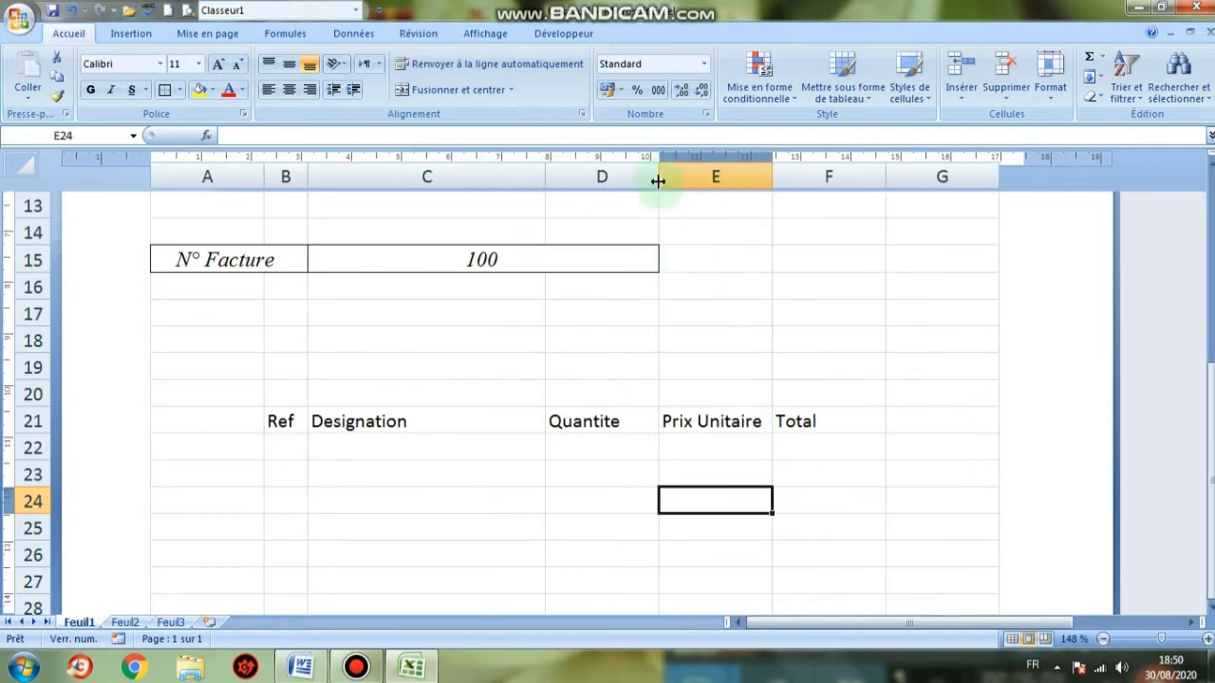
{"action": "left_click_drag", "start_coordinate": [659, 167], "coordinate": [683, 169]}
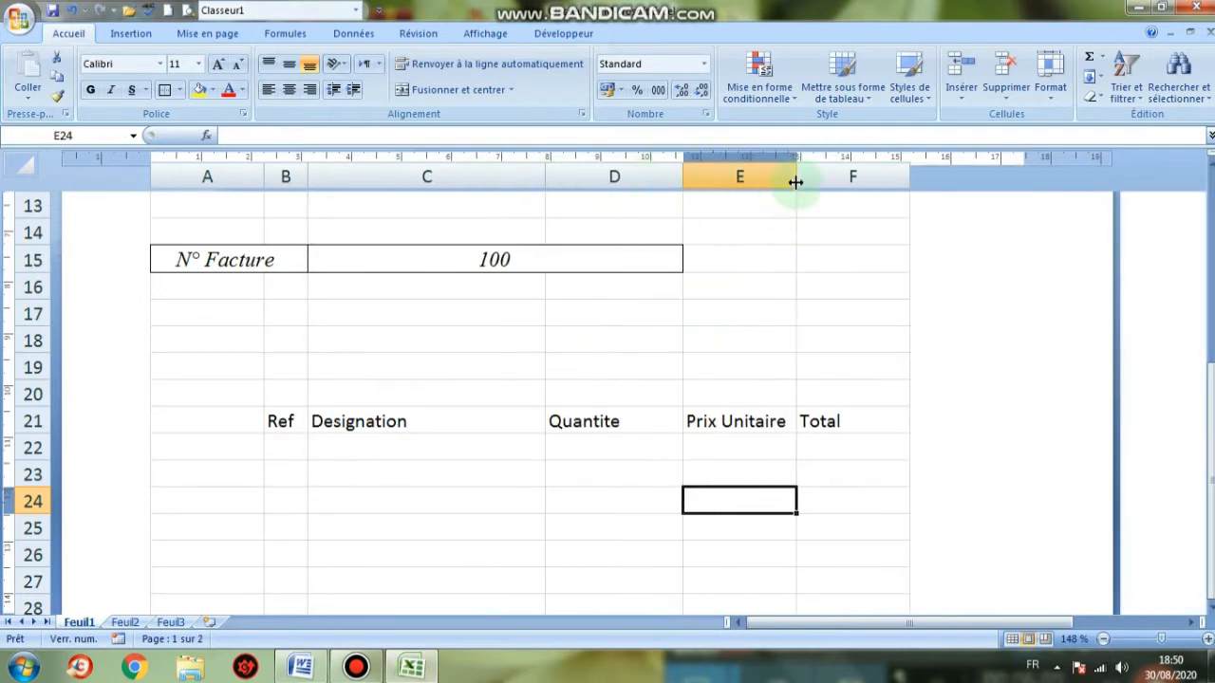
{"action": "left_click_drag", "start_coordinate": [796, 173], "coordinate": [827, 173]}
{"action": "left_click", "coordinate": [579, 469]}
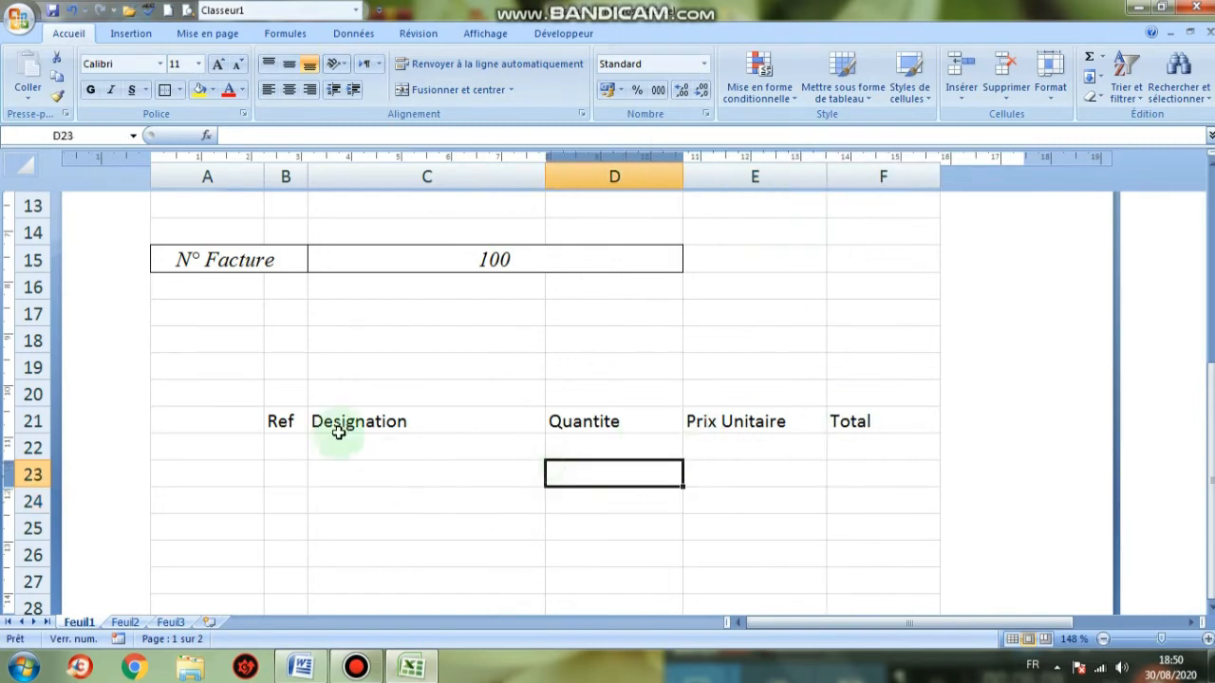
Narrow columns D and A slightly, then select the item table B21:F40
{"action": "scroll", "coordinate": [498, 435], "scroll_direction": "up", "scroll_amount": 5}
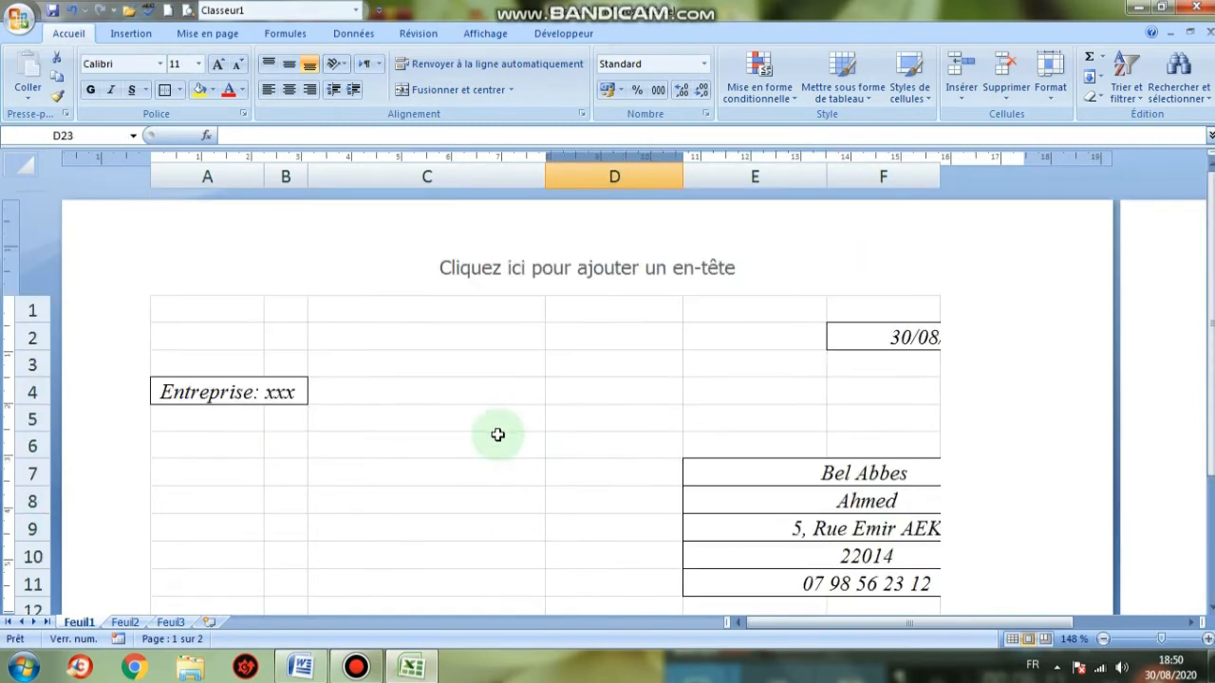
{"action": "scroll", "coordinate": [498, 435], "scroll_direction": "down", "scroll_amount": 5}
{"action": "left_click_drag", "start_coordinate": [673, 174], "coordinate": [646, 177]}
{"action": "scroll", "coordinate": [737, 387], "scroll_direction": "up", "scroll_amount": 3}
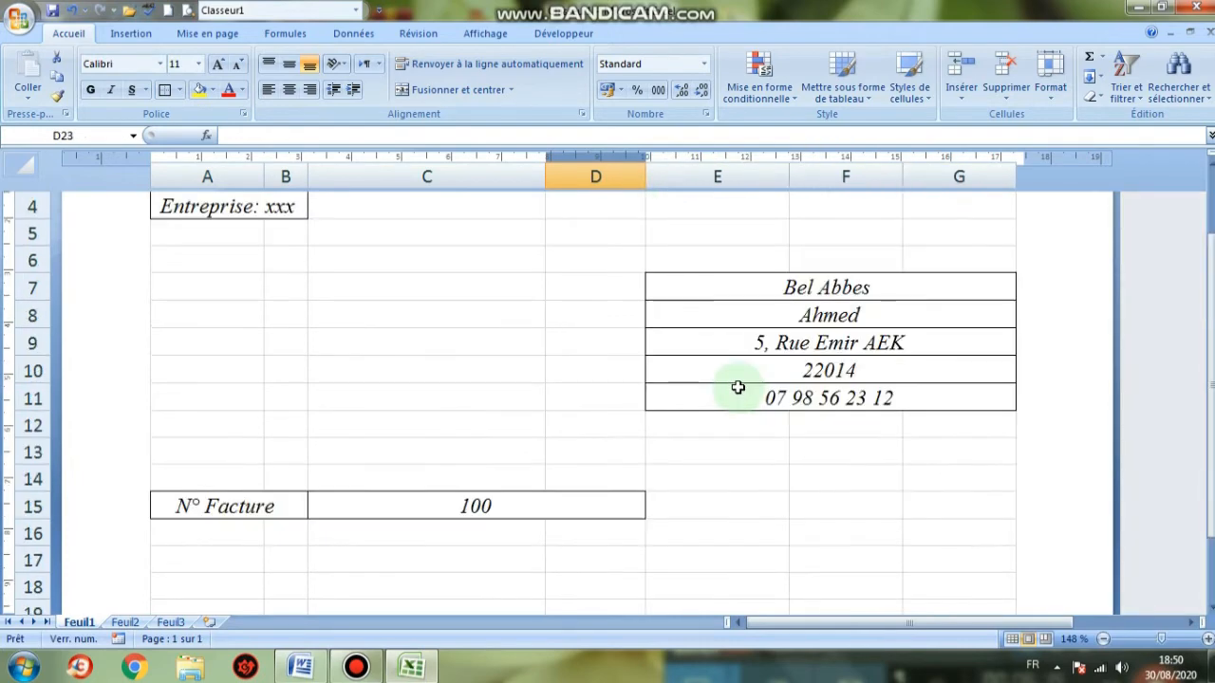
{"action": "scroll", "coordinate": [738, 387], "scroll_direction": "down", "scroll_amount": 4}
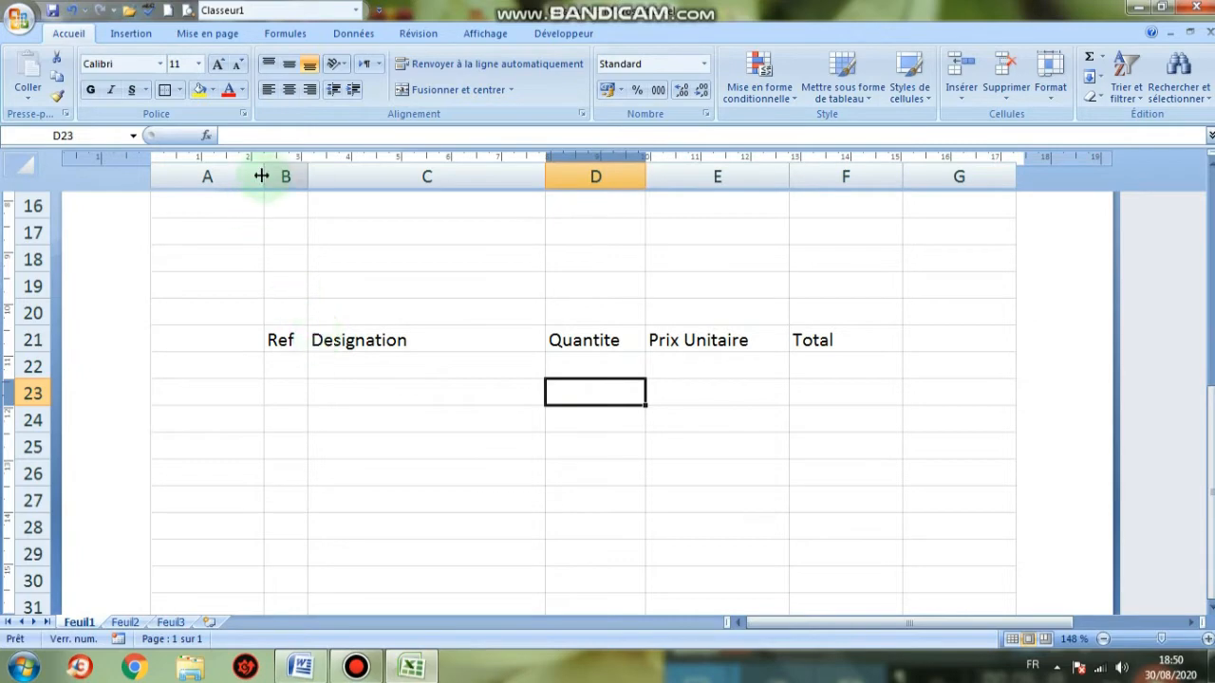
{"action": "left_click_drag", "start_coordinate": [261, 176], "coordinate": [243, 181]}
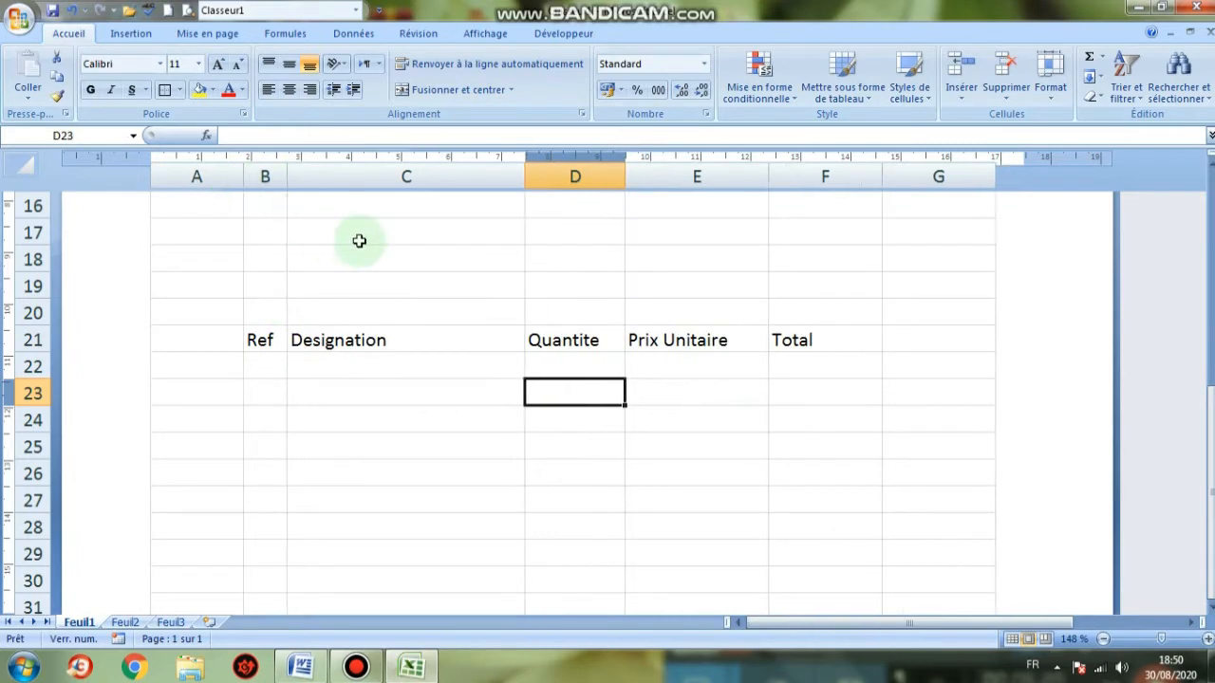
{"action": "left_click", "coordinate": [345, 390]}
{"action": "left_click_drag", "start_coordinate": [261, 340], "coordinate": [800, 484]}
Give every cell of B21:F40 borders and set its text to 12-point Times New Roman
{"action": "left_click", "coordinate": [180, 89]}
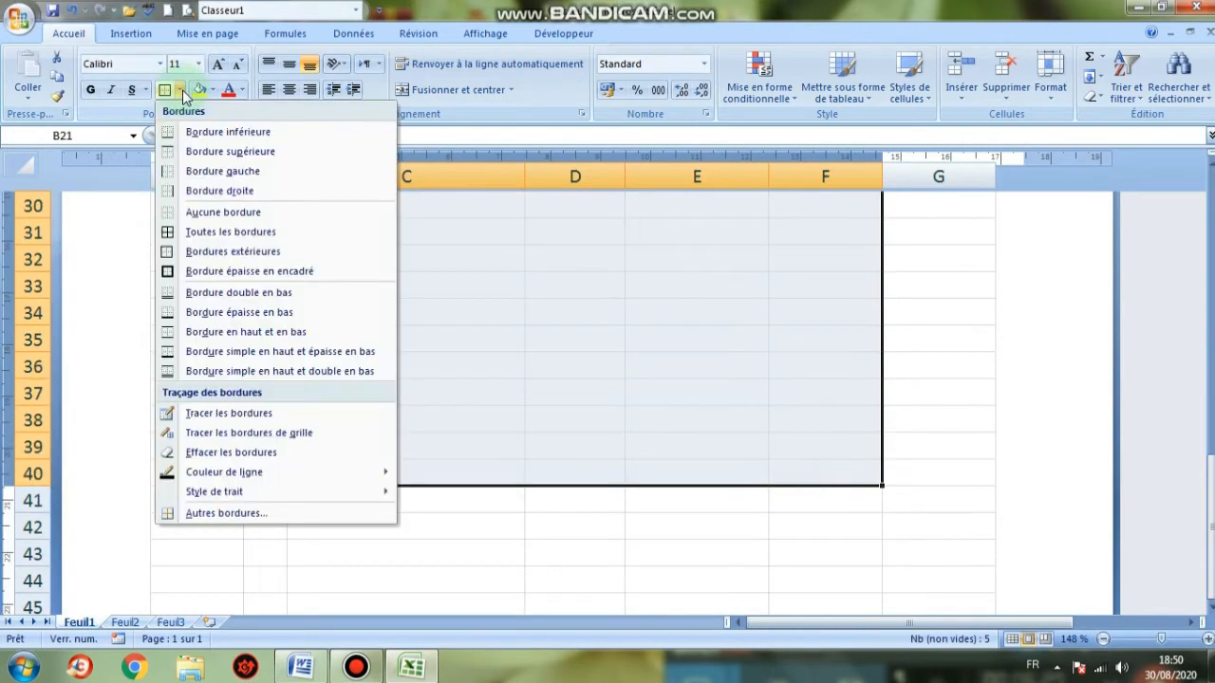
{"action": "left_click", "coordinate": [171, 231]}
{"action": "scroll", "coordinate": [168, 279], "scroll_direction": "up", "scroll_amount": 5}
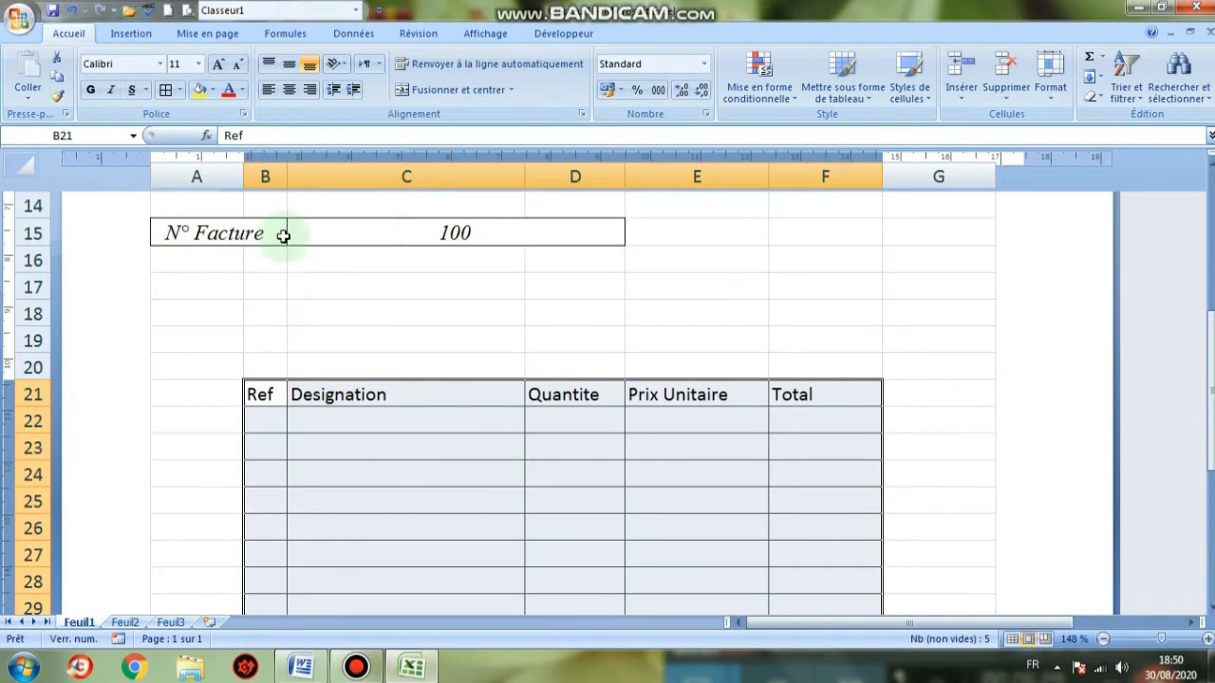
{"action": "left_click", "coordinate": [215, 65]}
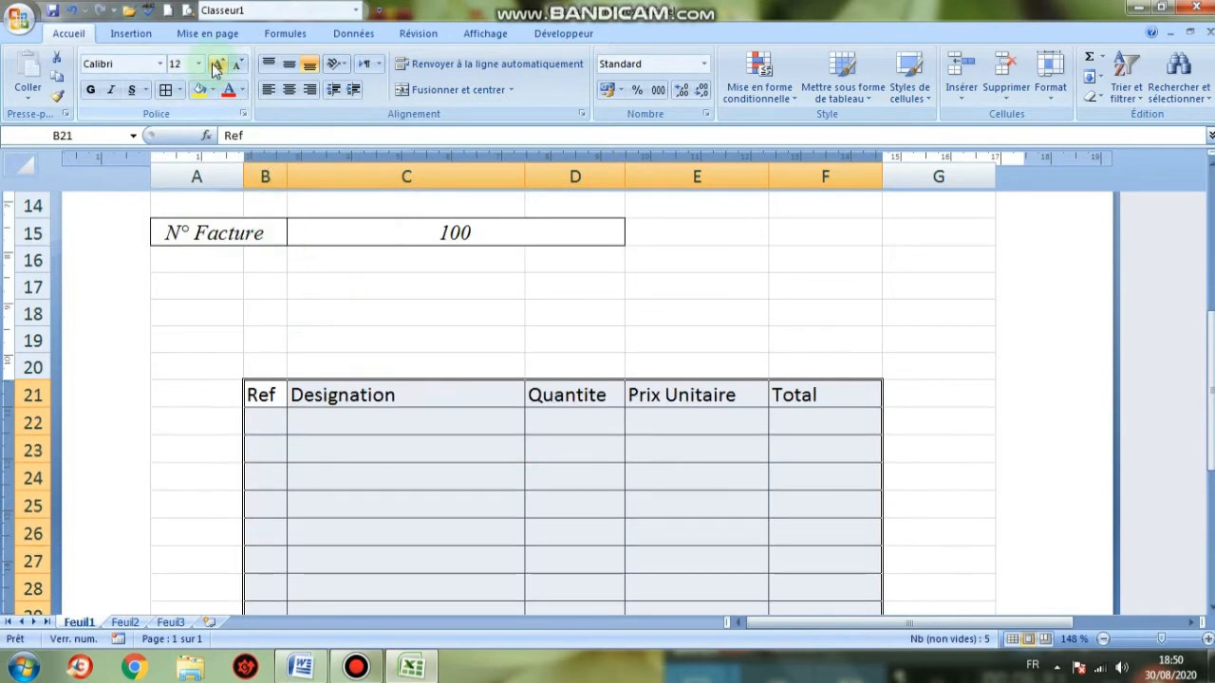
{"action": "type", "text": "T"}
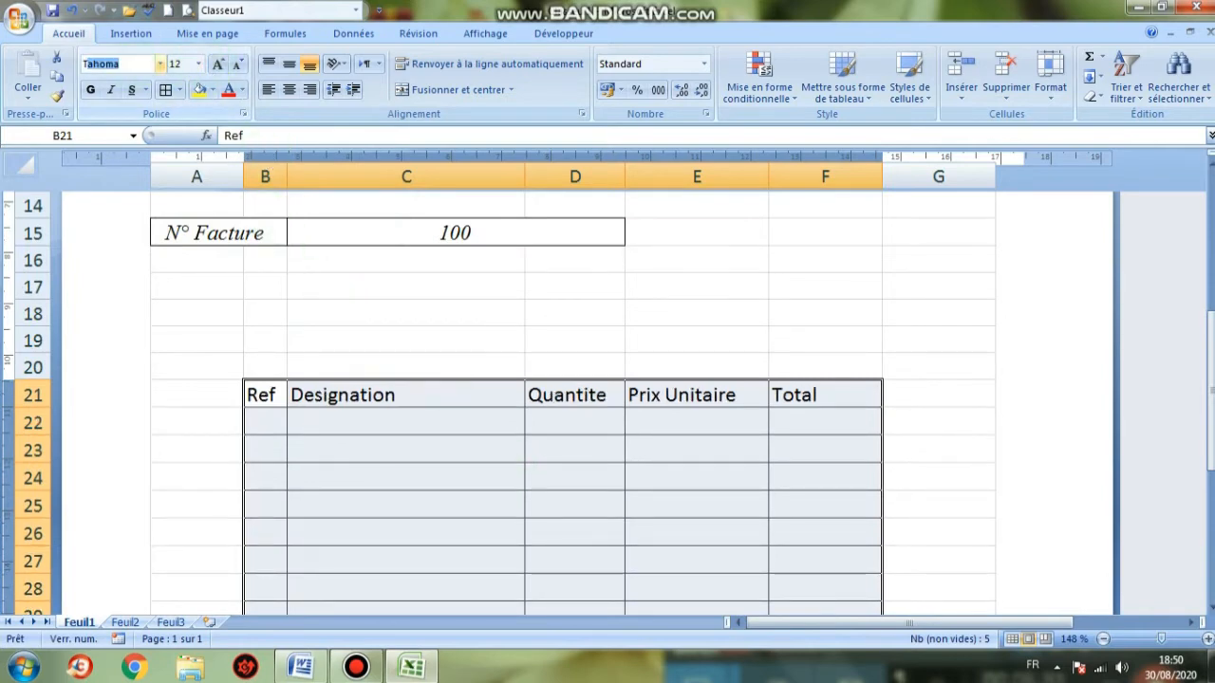
{"action": "type", "text": "imes New R"}
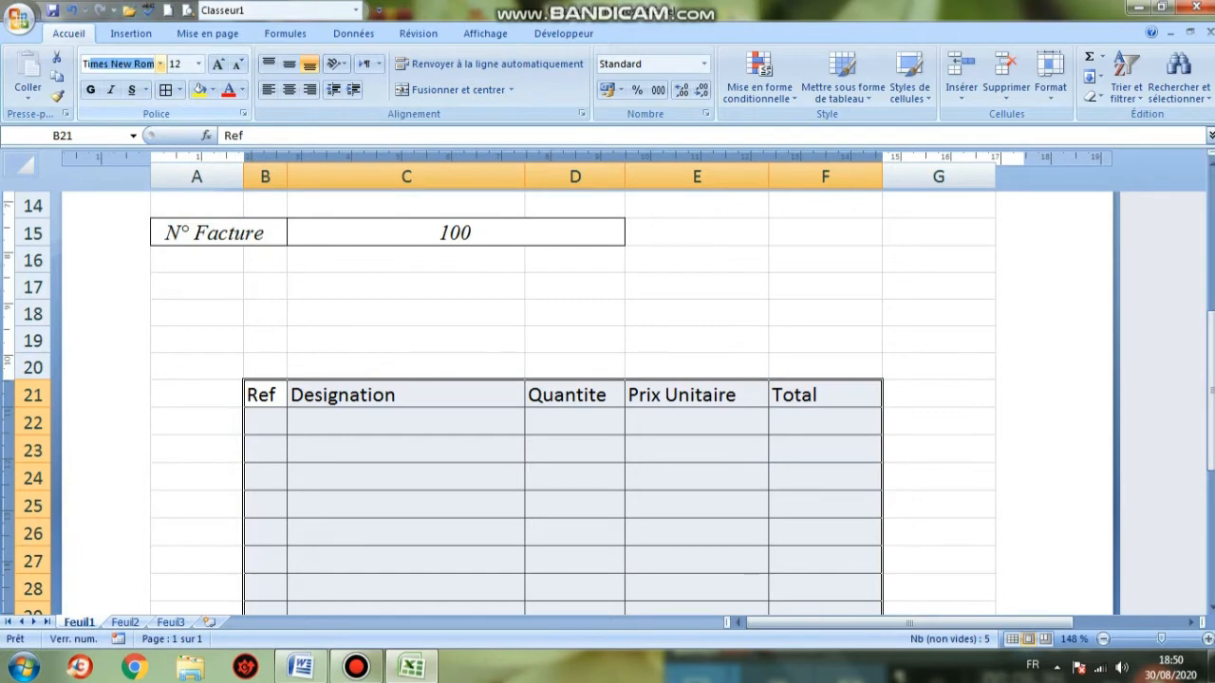
{"action": "key", "text": "Return"}
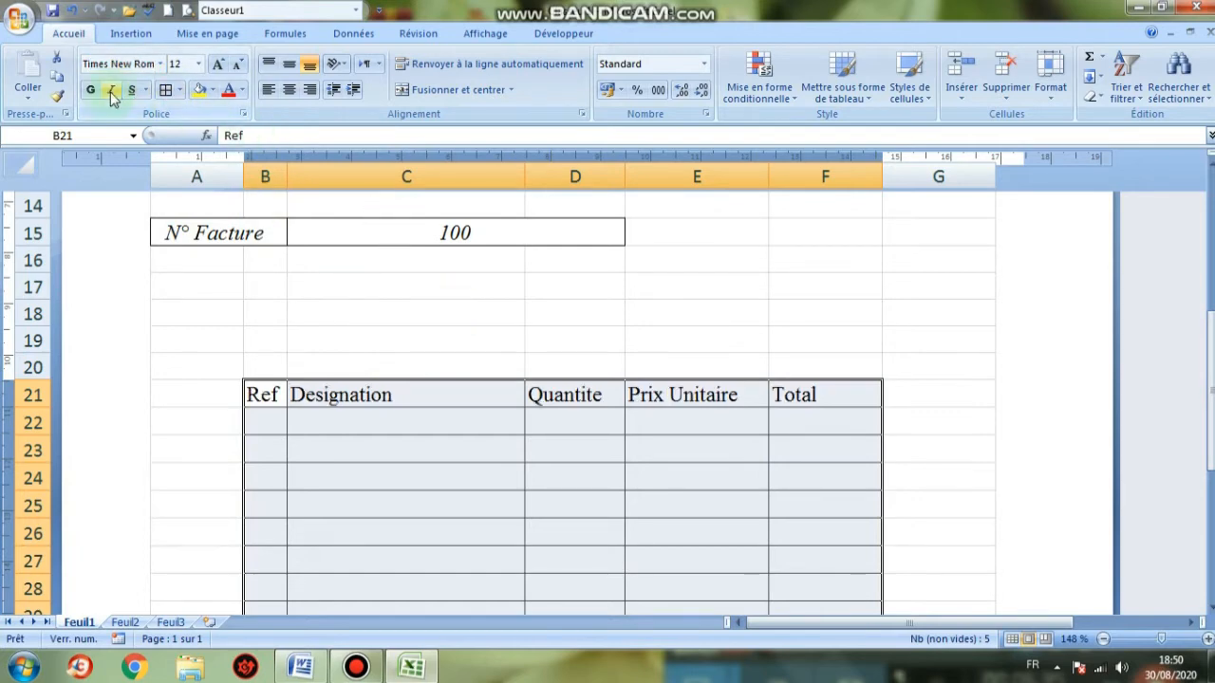
Make the item table text italic and centred
{"action": "left_click", "coordinate": [112, 91]}
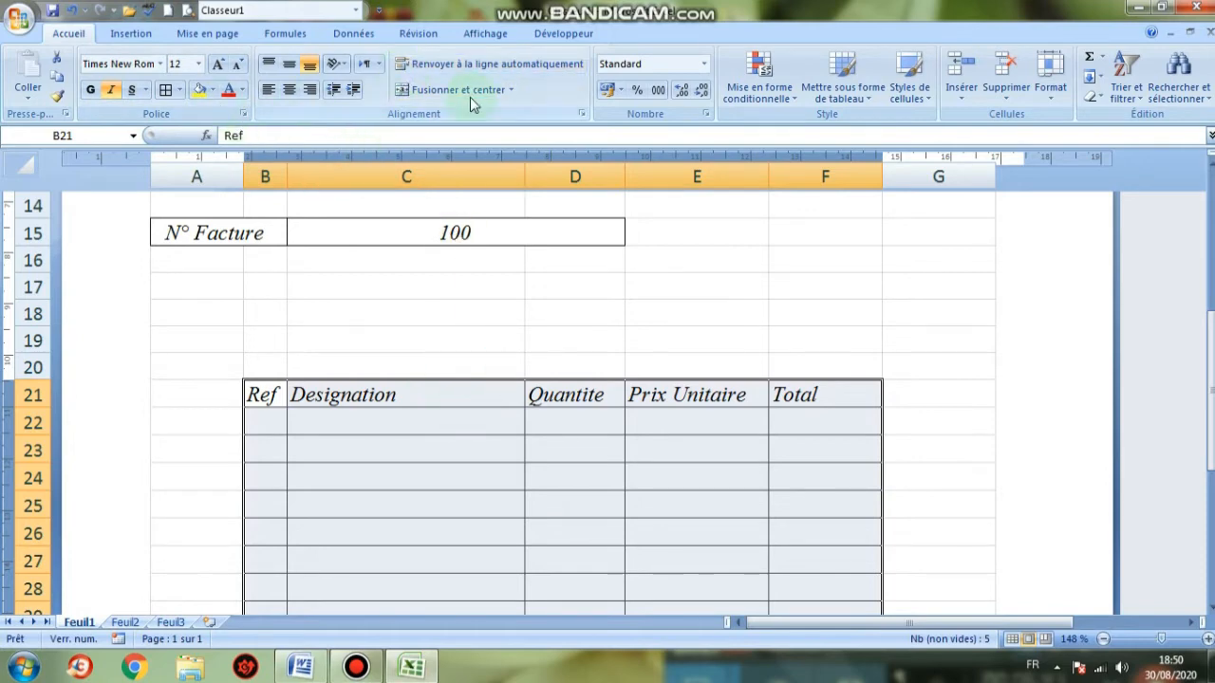
{"action": "left_click", "coordinate": [288, 89]}
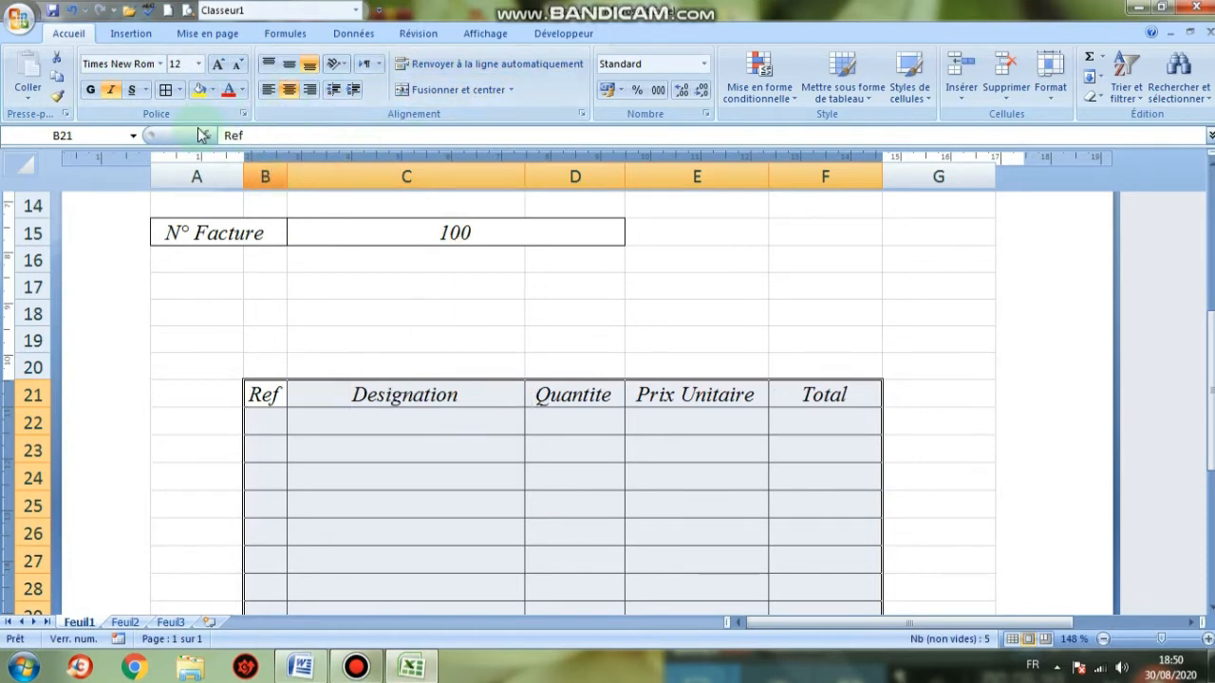
{"action": "left_click", "coordinate": [388, 454]}
Fill the header row B21:F21 with grey
{"action": "left_click_drag", "start_coordinate": [665, 423], "coordinate": [822, 395]}
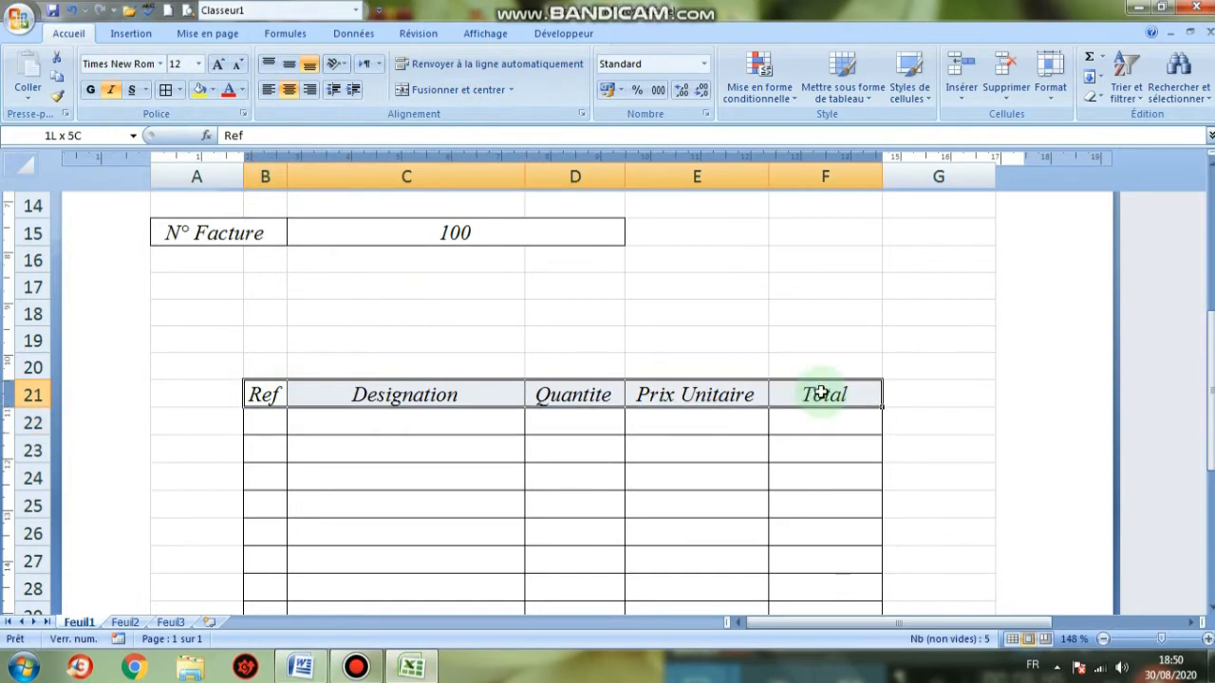
{"action": "left_click", "coordinate": [215, 90]}
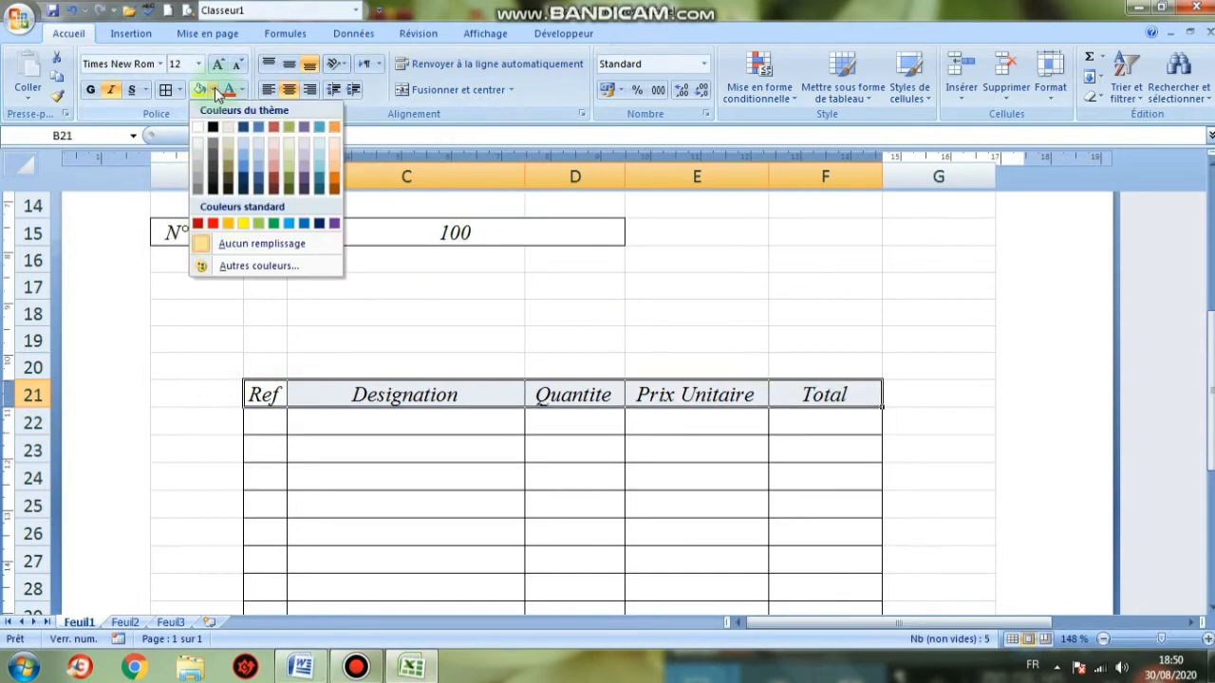
{"action": "left_click", "coordinate": [198, 160]}
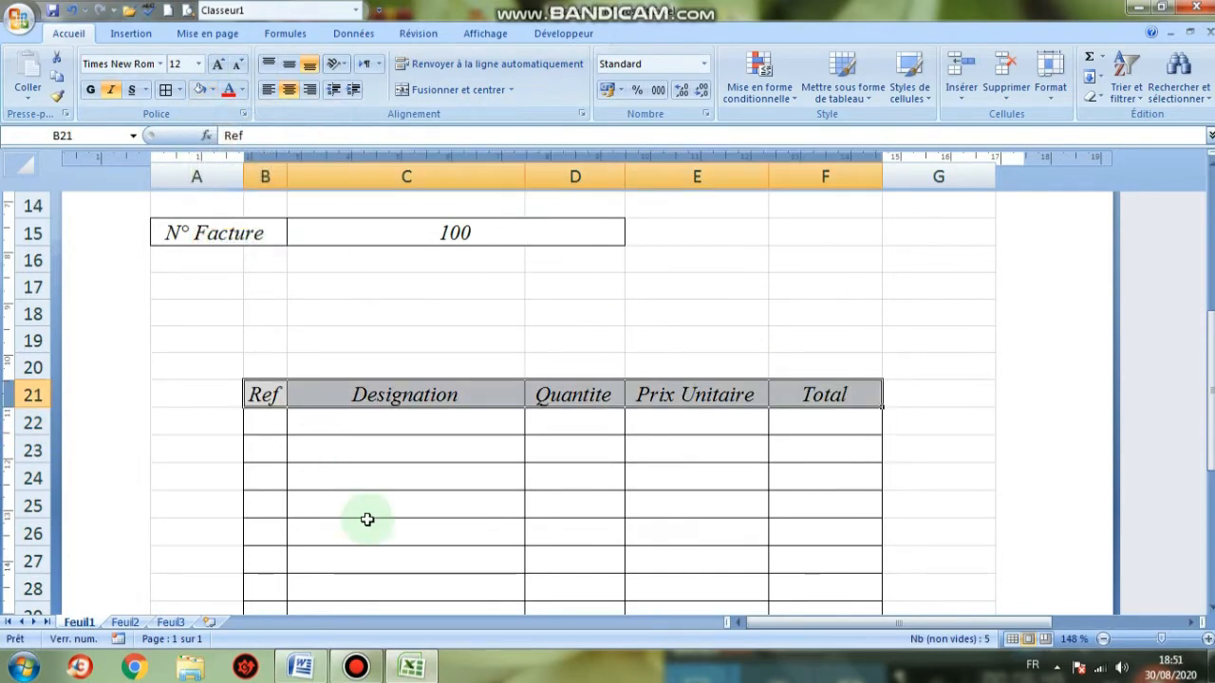
{"action": "left_click", "coordinate": [424, 522]}
{"action": "scroll", "coordinate": [423, 514], "scroll_direction": "down", "scroll_amount": 6}
{"action": "scroll", "coordinate": [424, 513], "scroll_direction": "down", "scroll_amount": 3}
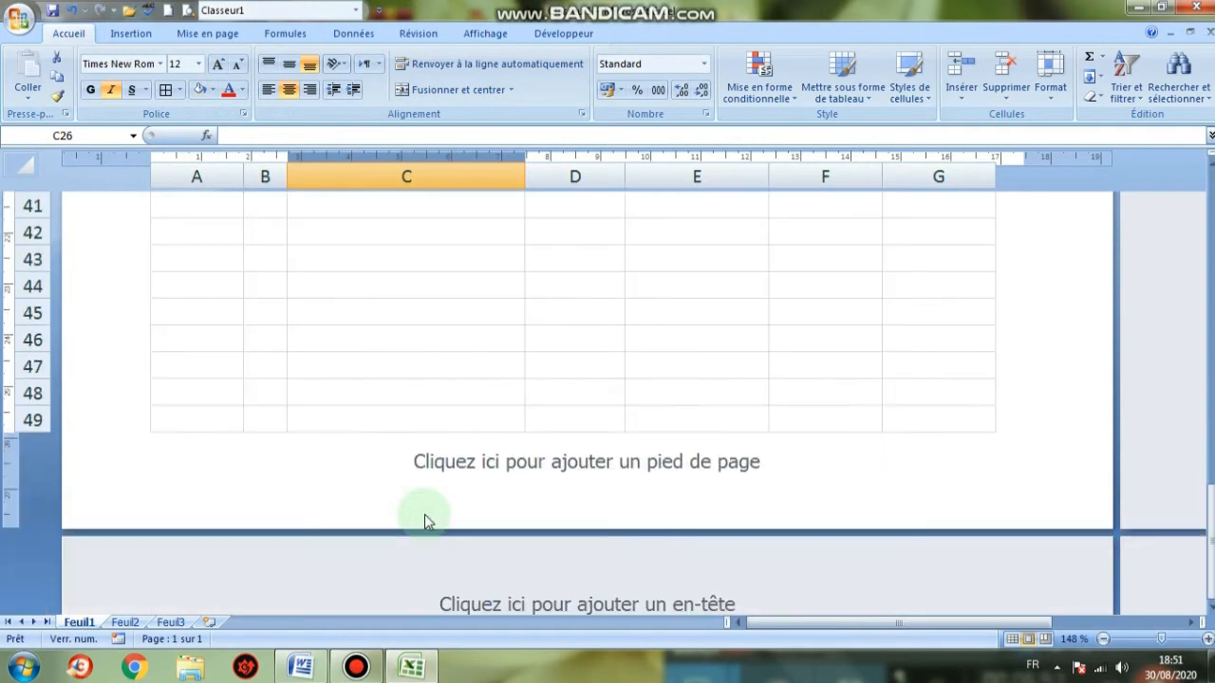
{"action": "scroll", "coordinate": [426, 515], "scroll_direction": "up", "scroll_amount": 4}
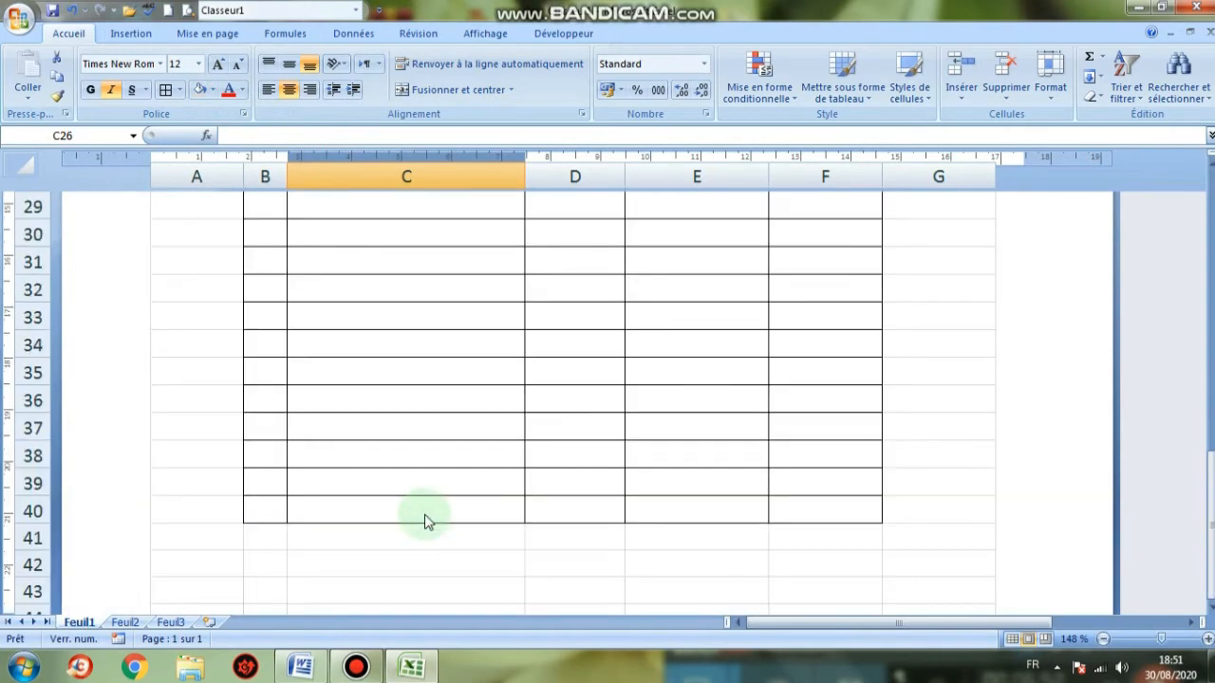
{"action": "left_click", "coordinate": [300, 668]}
{"action": "scroll", "coordinate": [514, 545], "scroll_direction": "down", "scroll_amount": 3}
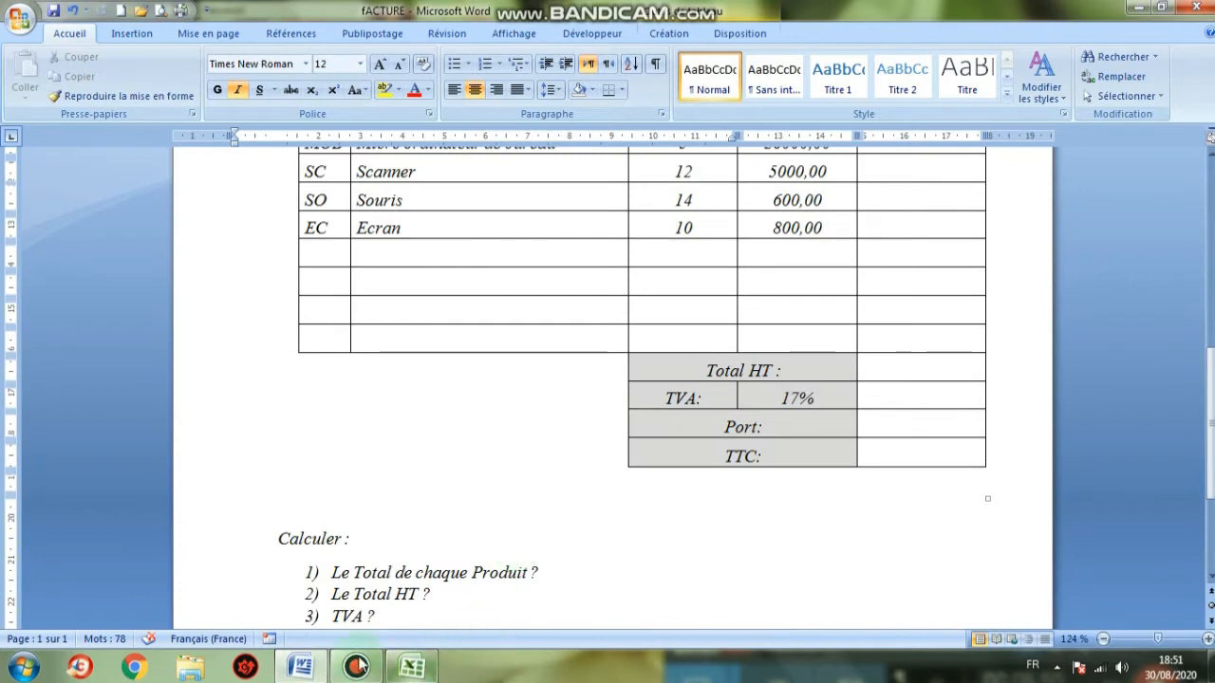
{"action": "left_click", "coordinate": [411, 667]}
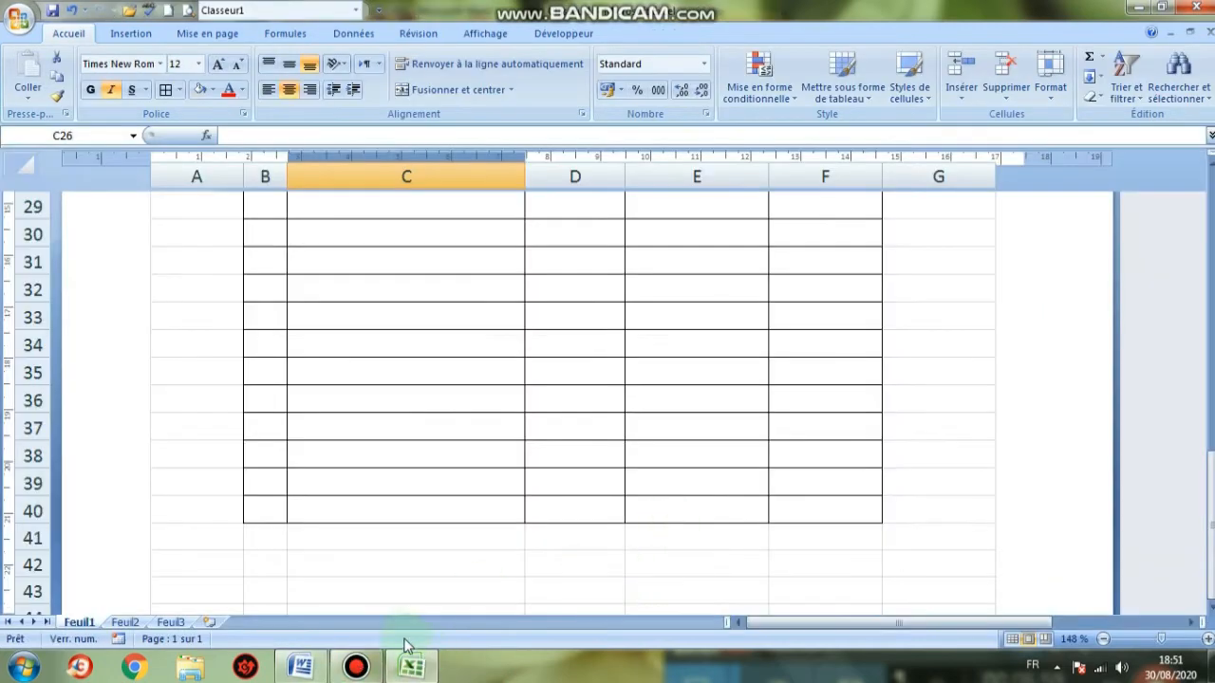
{"action": "left_click", "coordinate": [312, 667]}
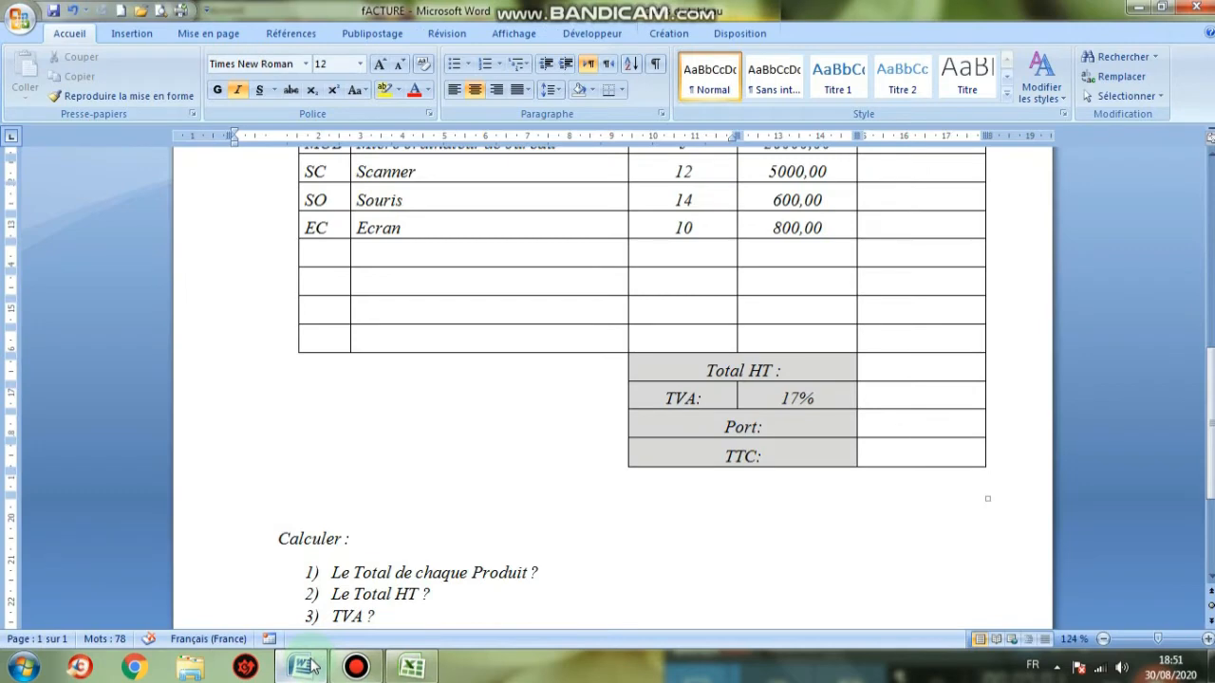
{"action": "left_click", "coordinate": [411, 667]}
{"action": "scroll", "coordinate": [686, 494], "scroll_direction": "down", "scroll_amount": 3}
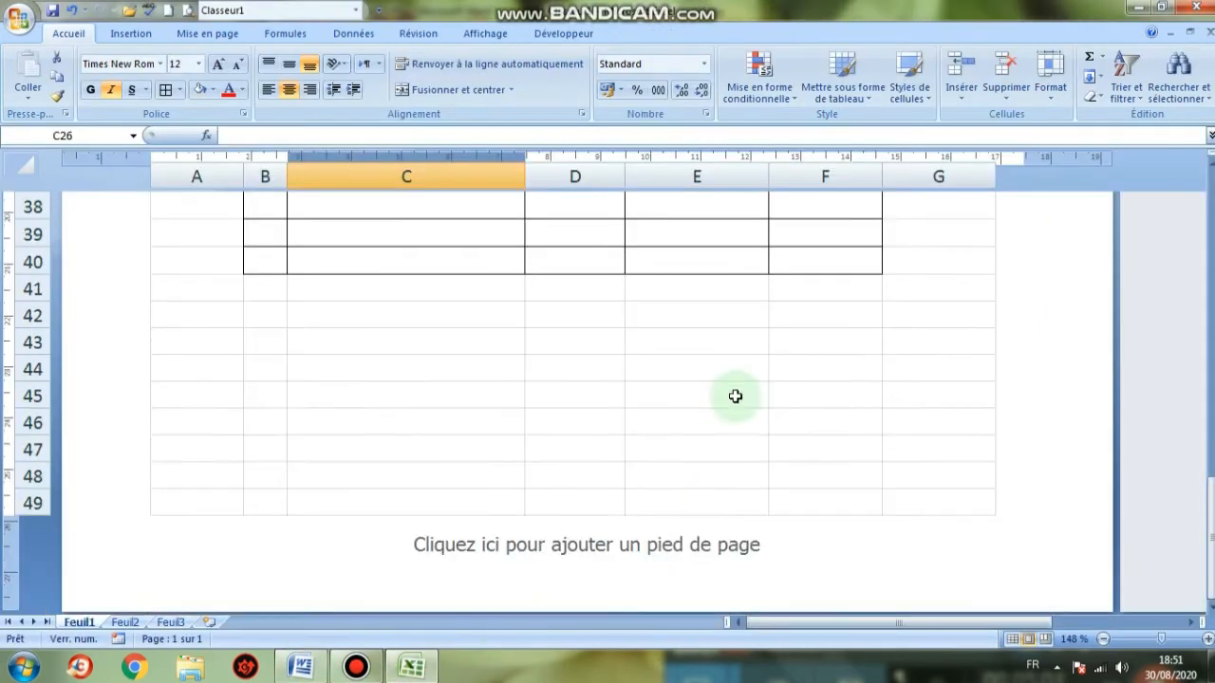
{"action": "left_click", "coordinate": [665, 286]}
{"action": "left_click", "coordinate": [589, 292]}
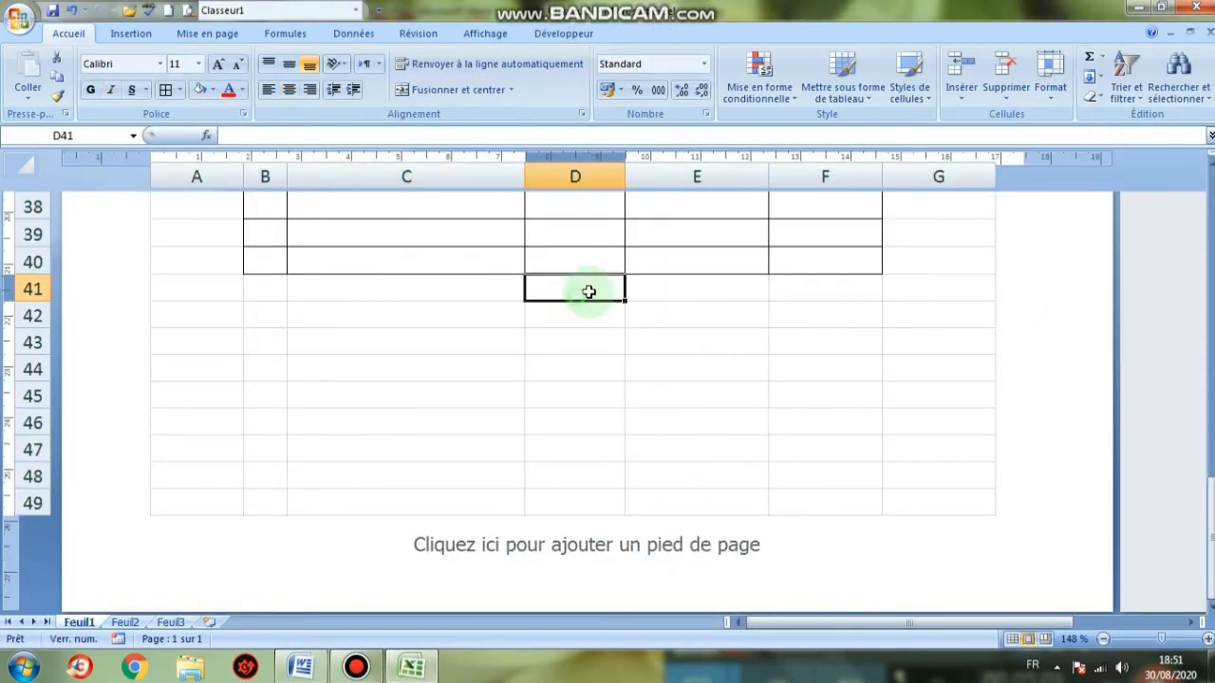
Put borders on every cell of D41:F44 for the totals block
{"action": "left_click_drag", "start_coordinate": [588, 292], "coordinate": [789, 373]}
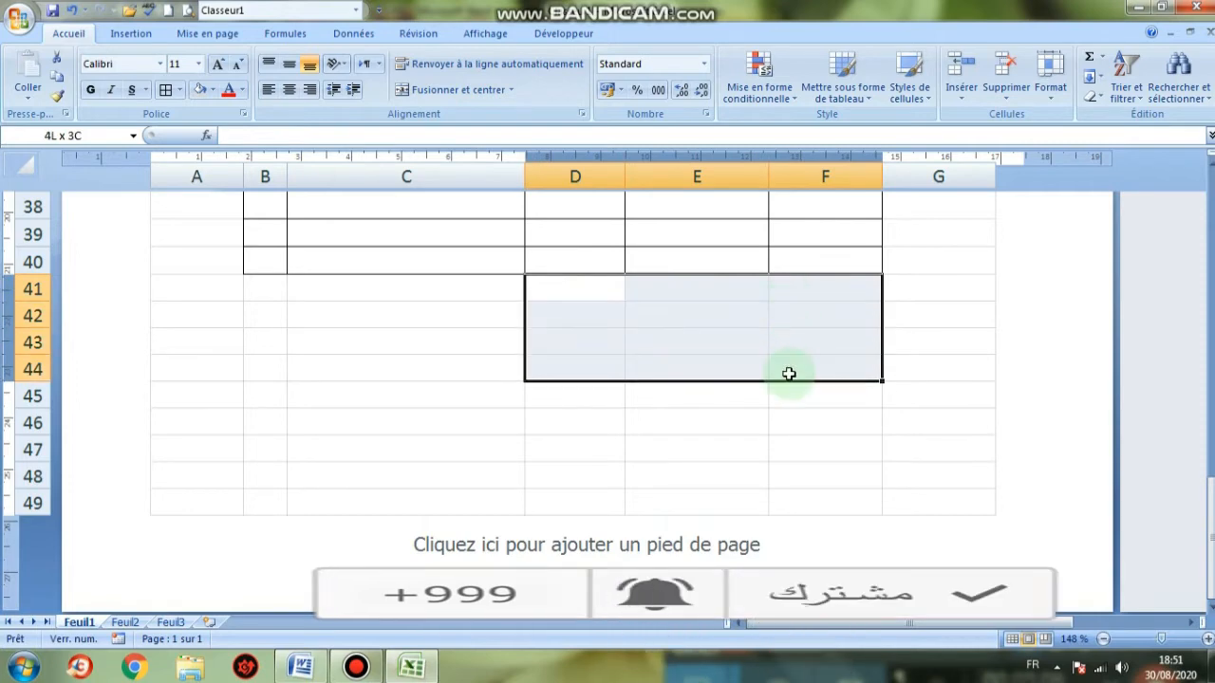
{"action": "left_click", "coordinate": [165, 89]}
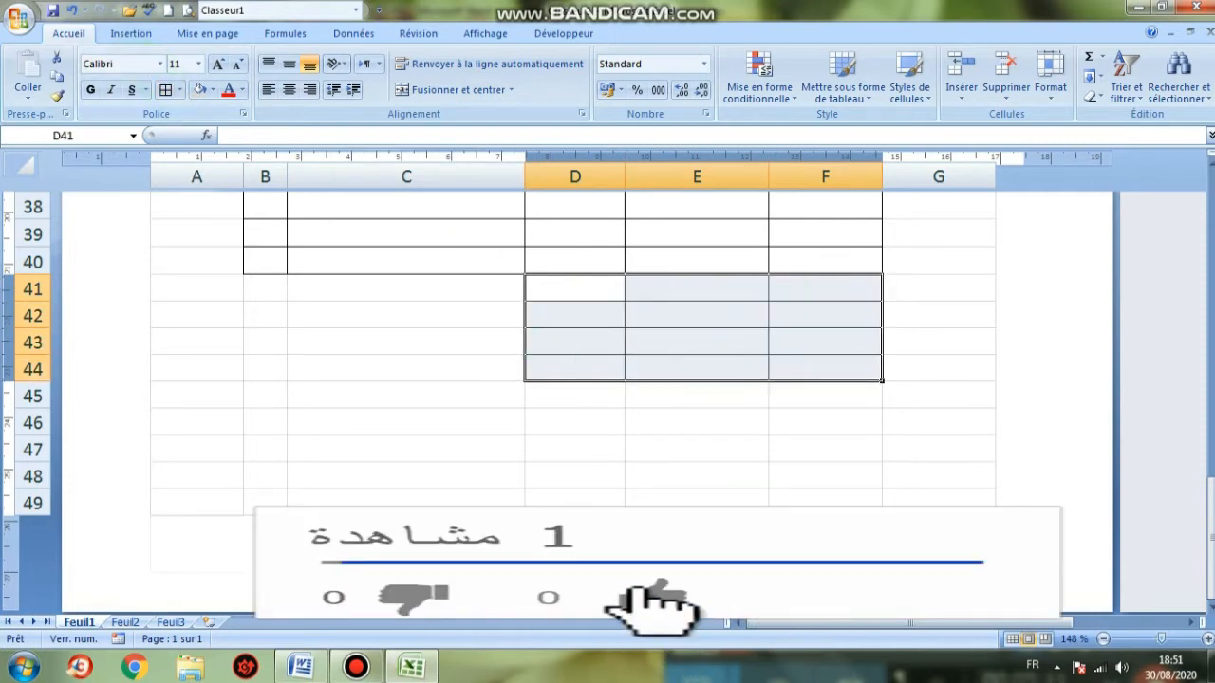
{"action": "left_click", "coordinate": [683, 418]}
{"action": "left_click", "coordinate": [319, 667]}
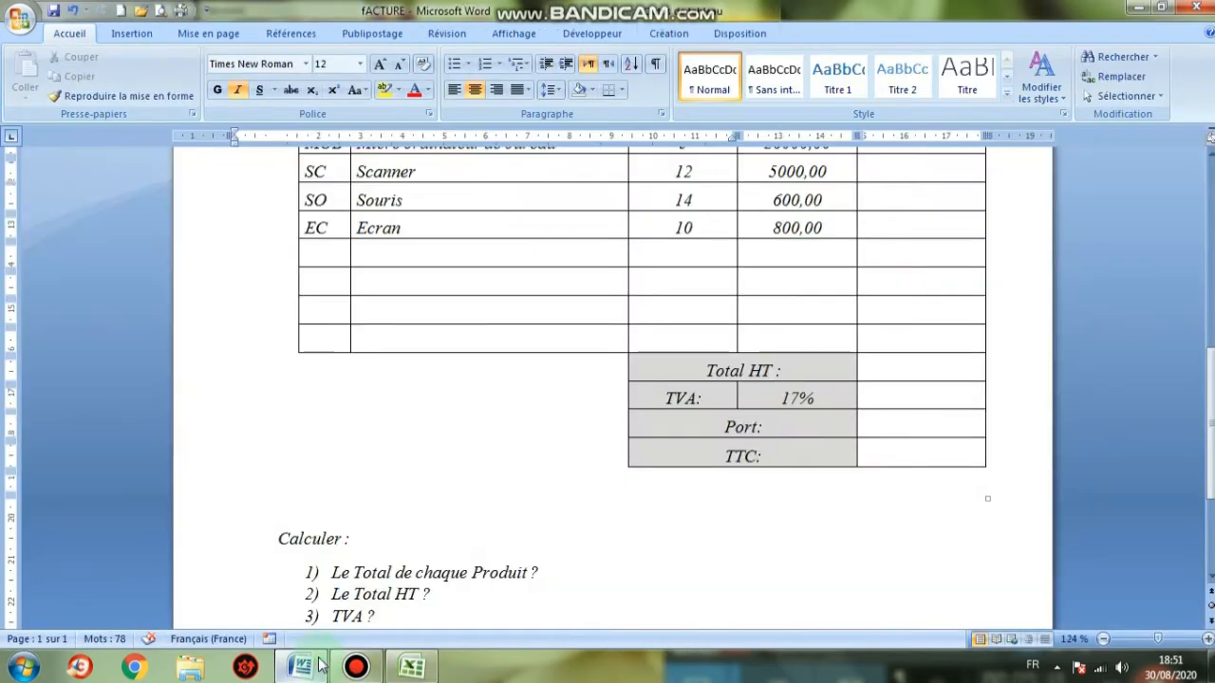
{"action": "left_click", "coordinate": [319, 667]}
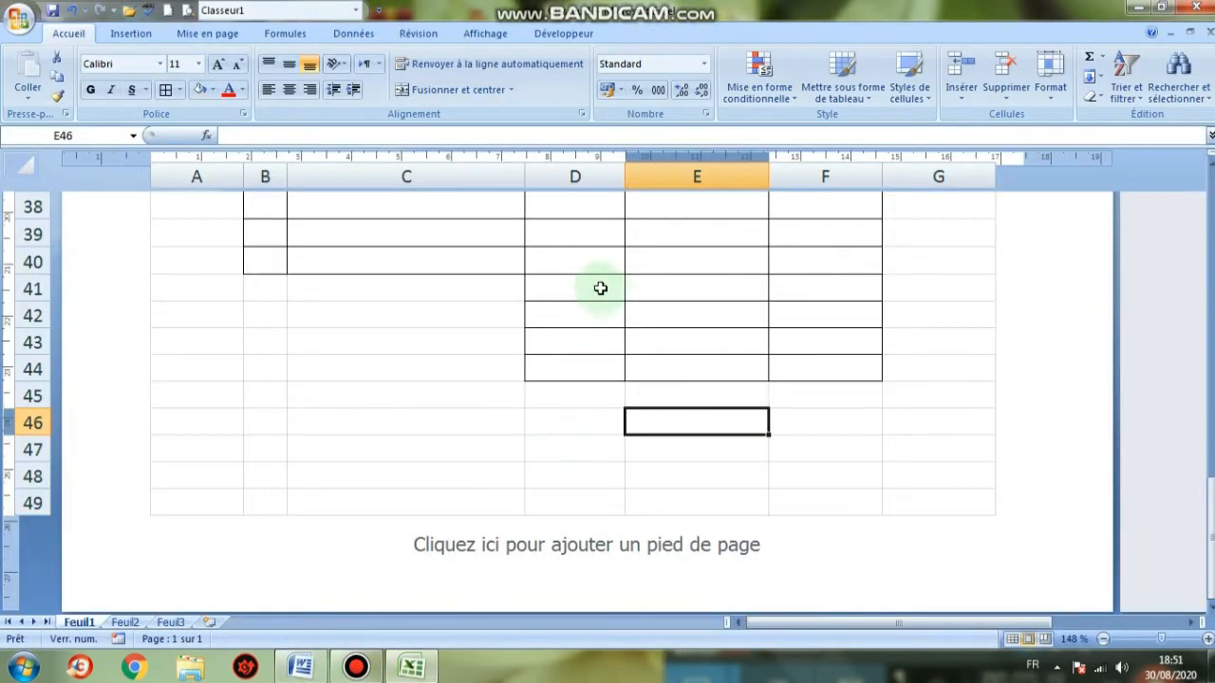
Merge and centre D41:E41 and enter the label Total HT
{"action": "left_click_drag", "start_coordinate": [600, 289], "coordinate": [653, 281]}
{"action": "left_click", "coordinate": [458, 90]}
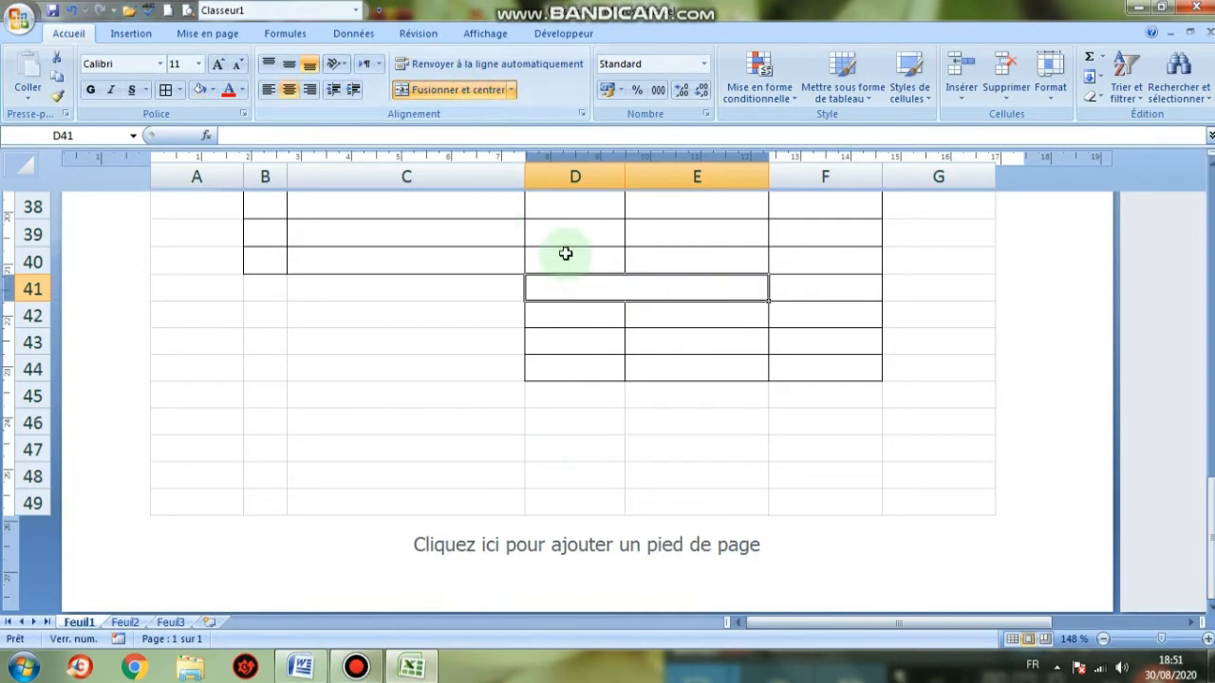
{"action": "type", "text": "Total"}
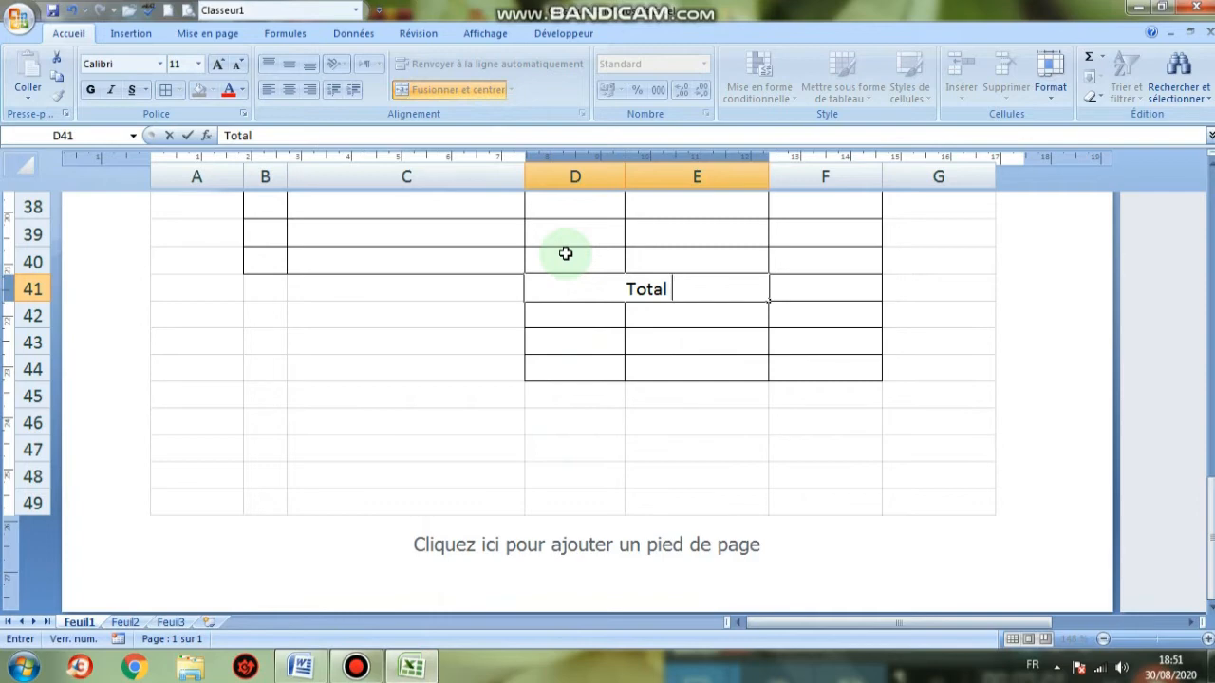
{"action": "key", "text": "Caps_Lock"}
{"action": "type", "text": "tal H"}
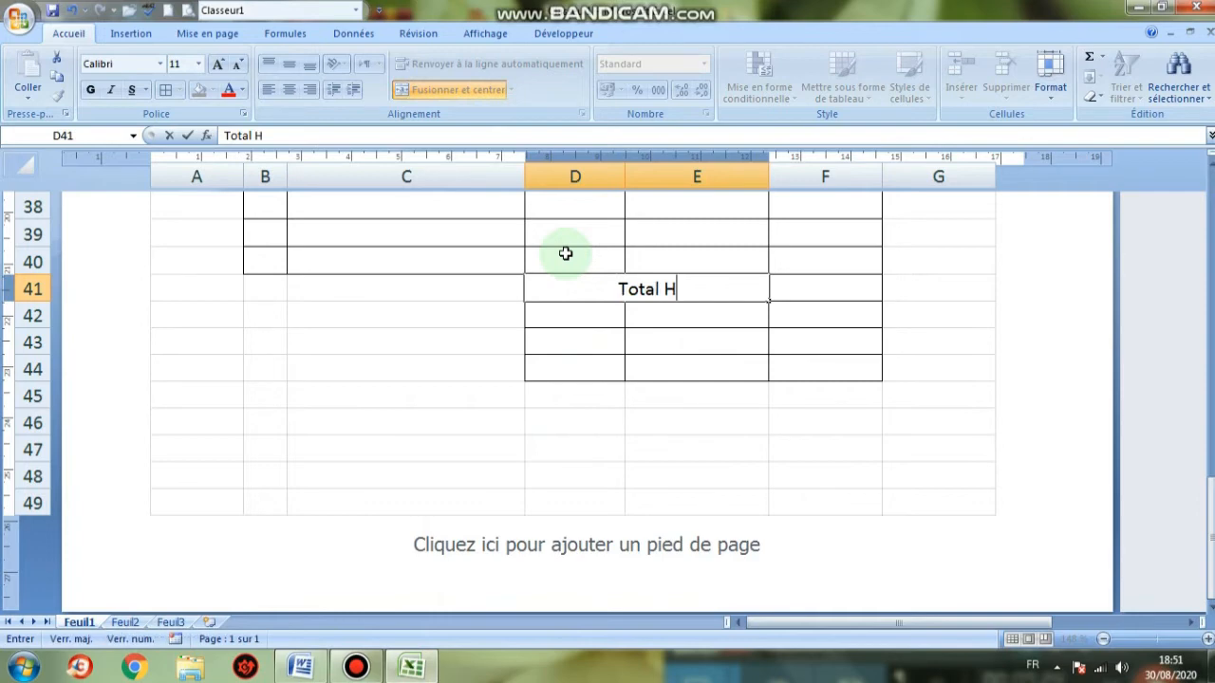
{"action": "type", "text": "T"}
{"action": "key", "text": "Return"}
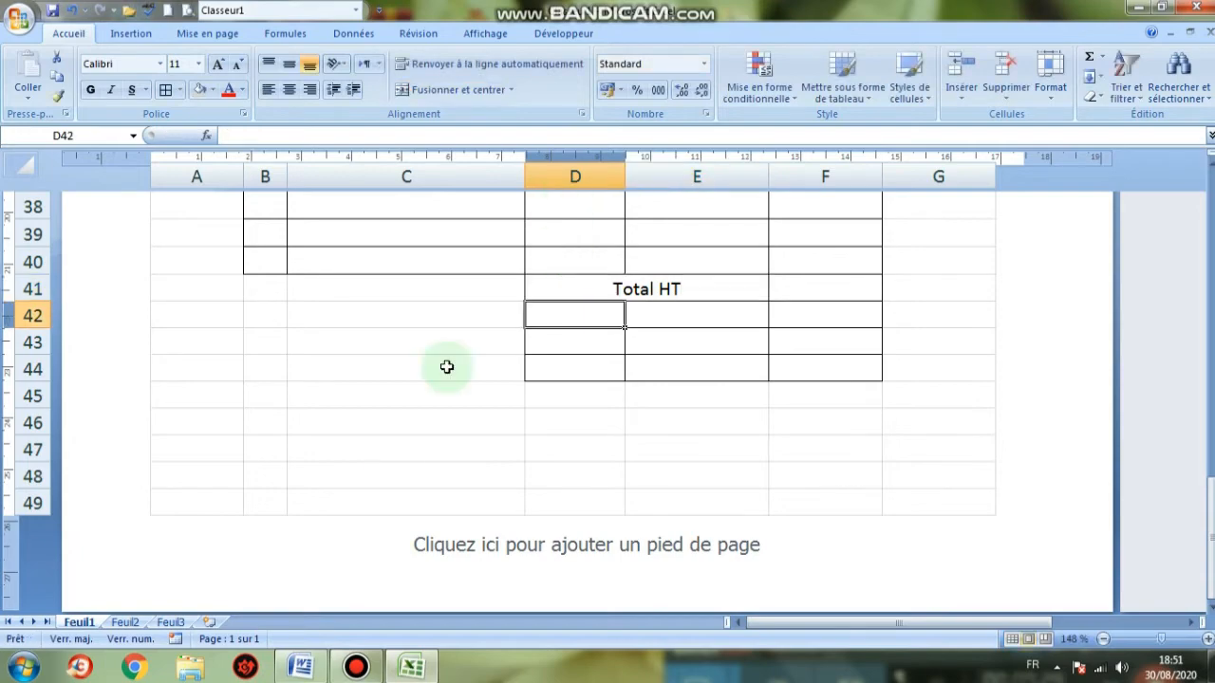
{"action": "left_click", "coordinate": [302, 668]}
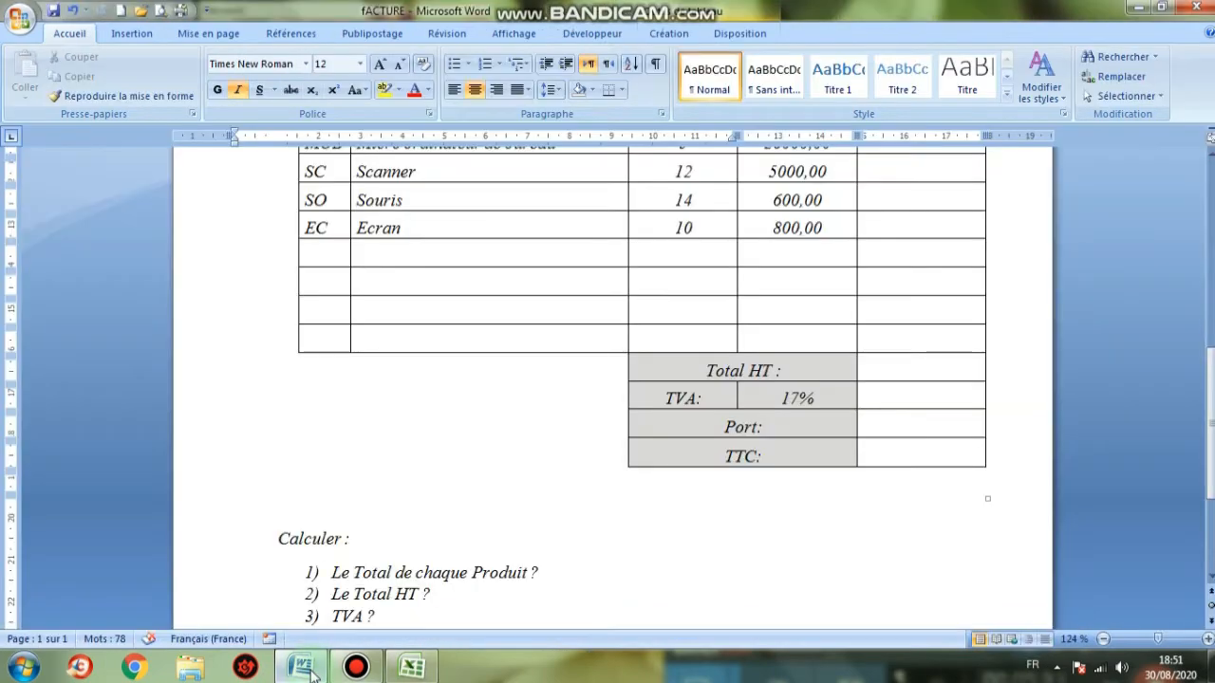
Enter TVA in D42 and the rate 17% in E42
{"action": "left_click", "coordinate": [313, 670]}
{"action": "left_click", "coordinate": [587, 316]}
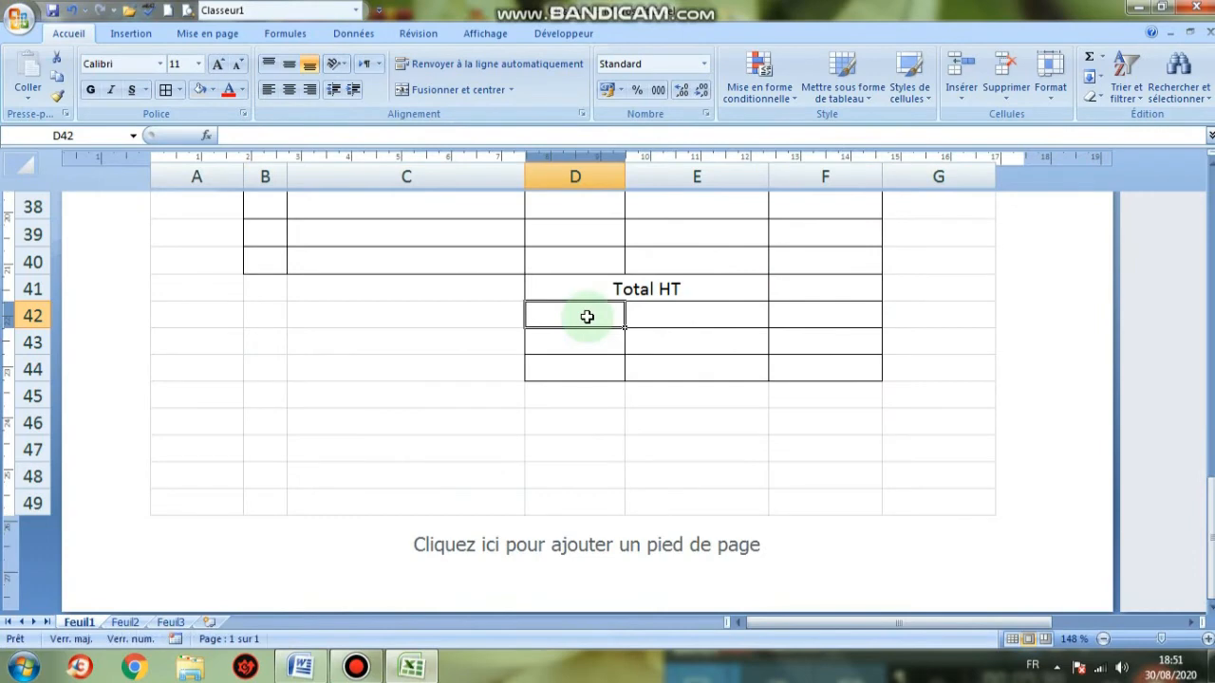
{"action": "type", "text": "TVA"}
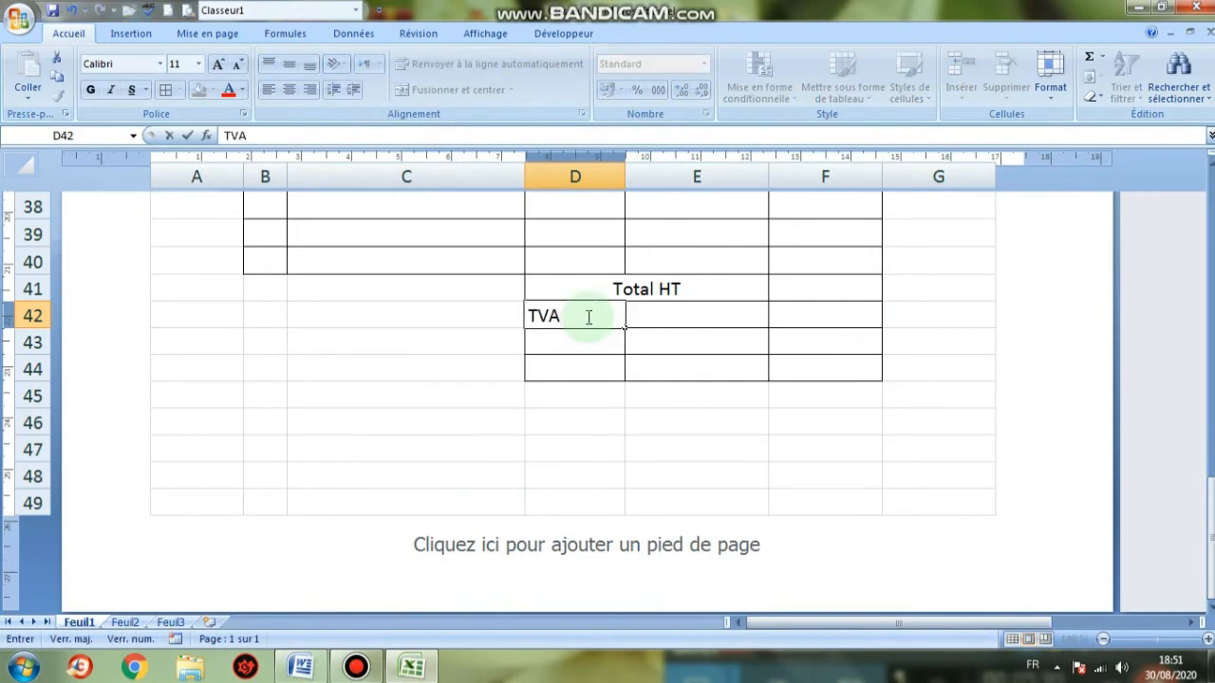
{"action": "key", "text": "Tab"}
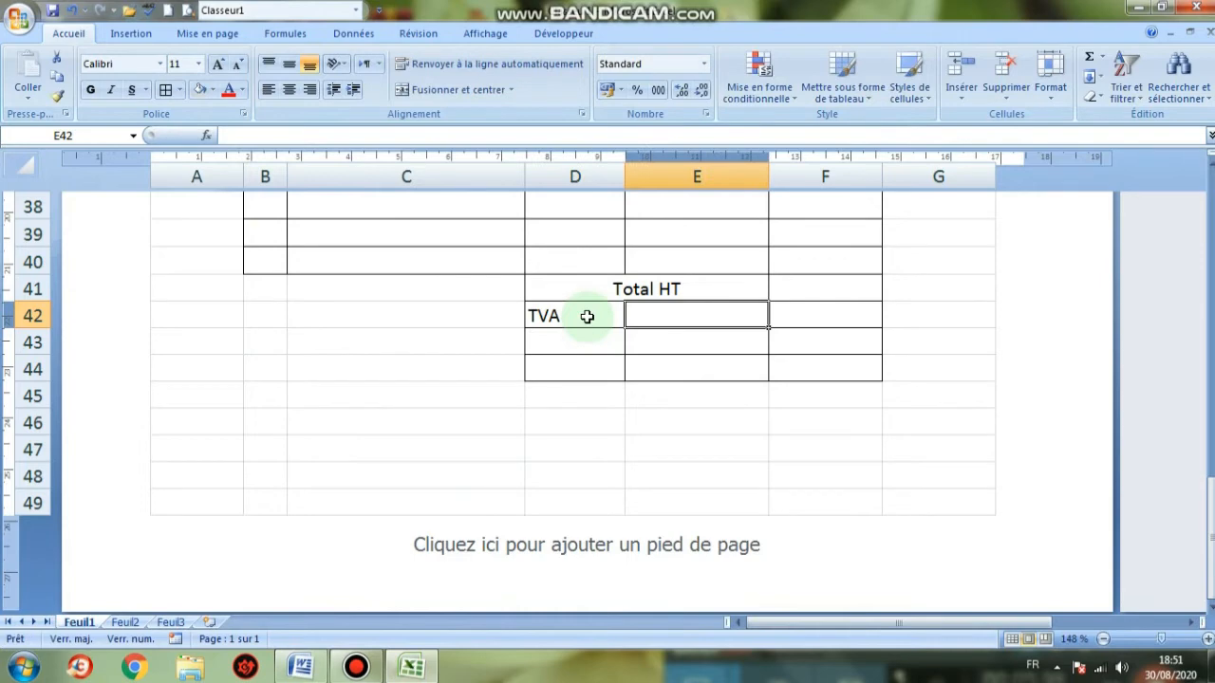
{"action": "type", "text": "17"}
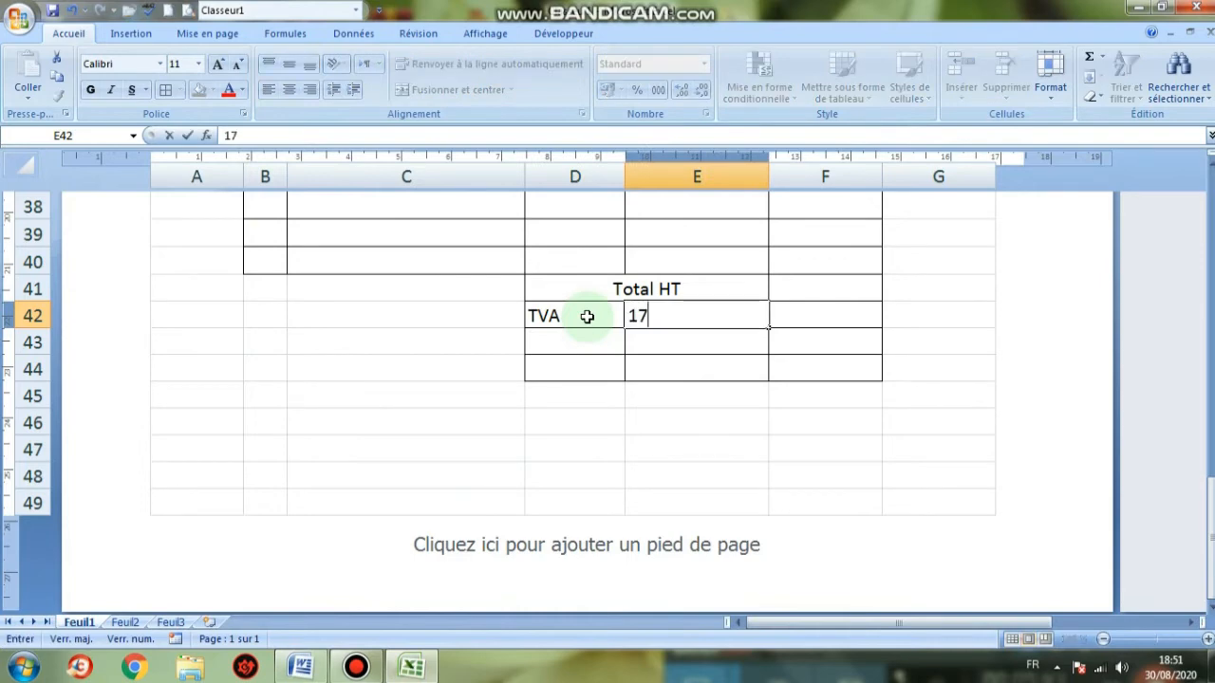
{"action": "key", "text": "Caps_Lock"}
{"action": "type", "text": "ù"}
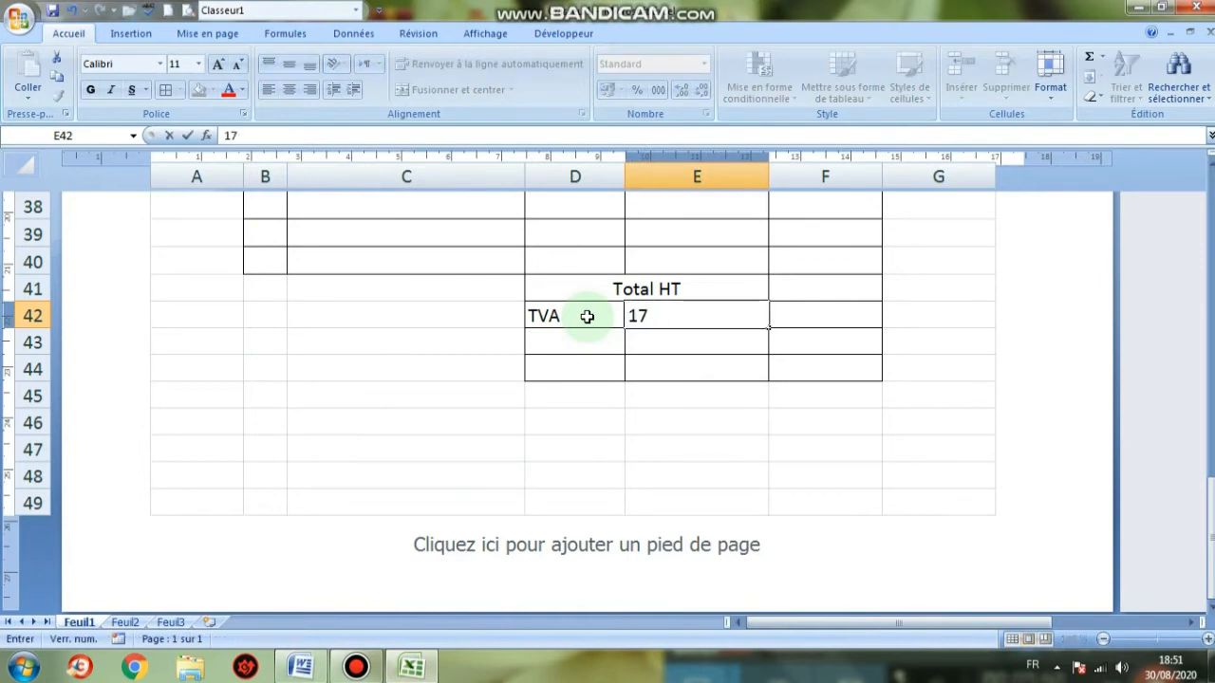
{"action": "key", "text": "Caps_Lock"}
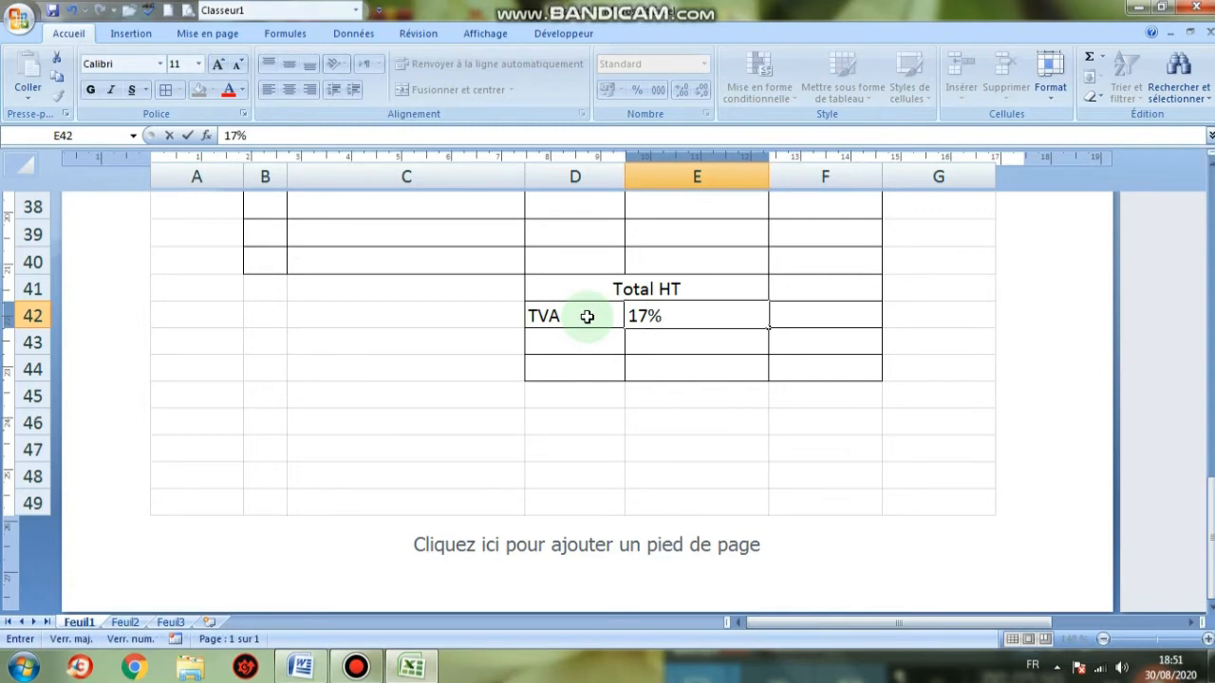
{"action": "key", "text": "Return"}
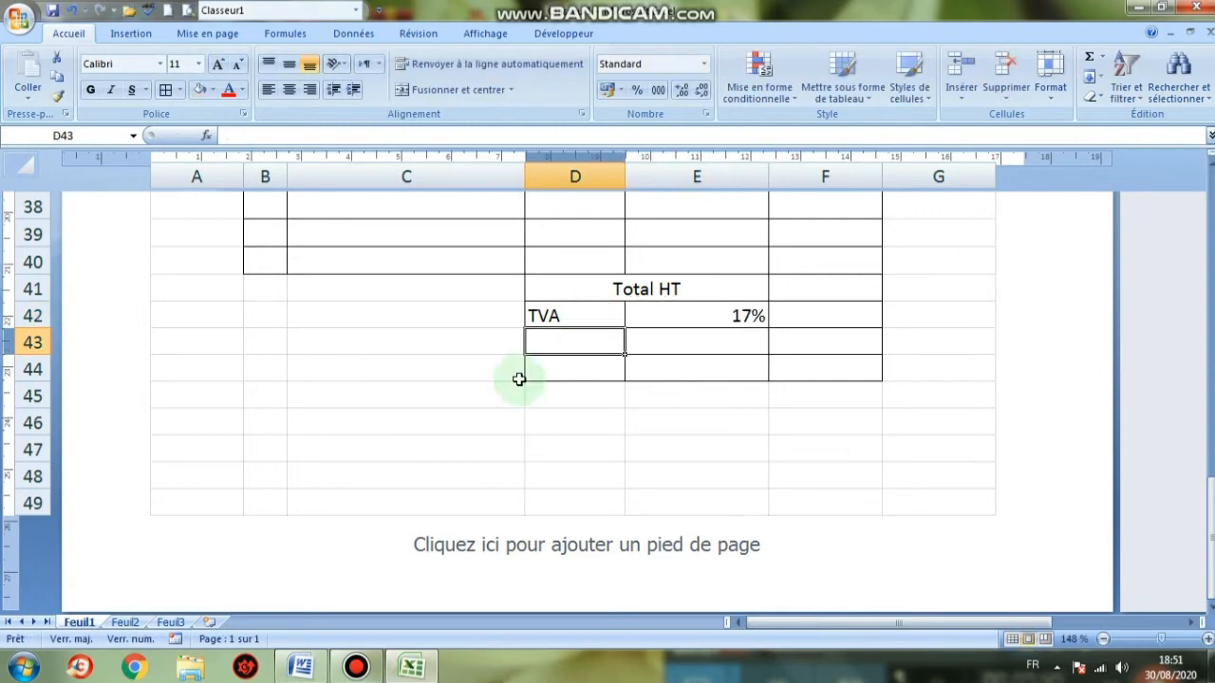
{"action": "left_click", "coordinate": [317, 664]}
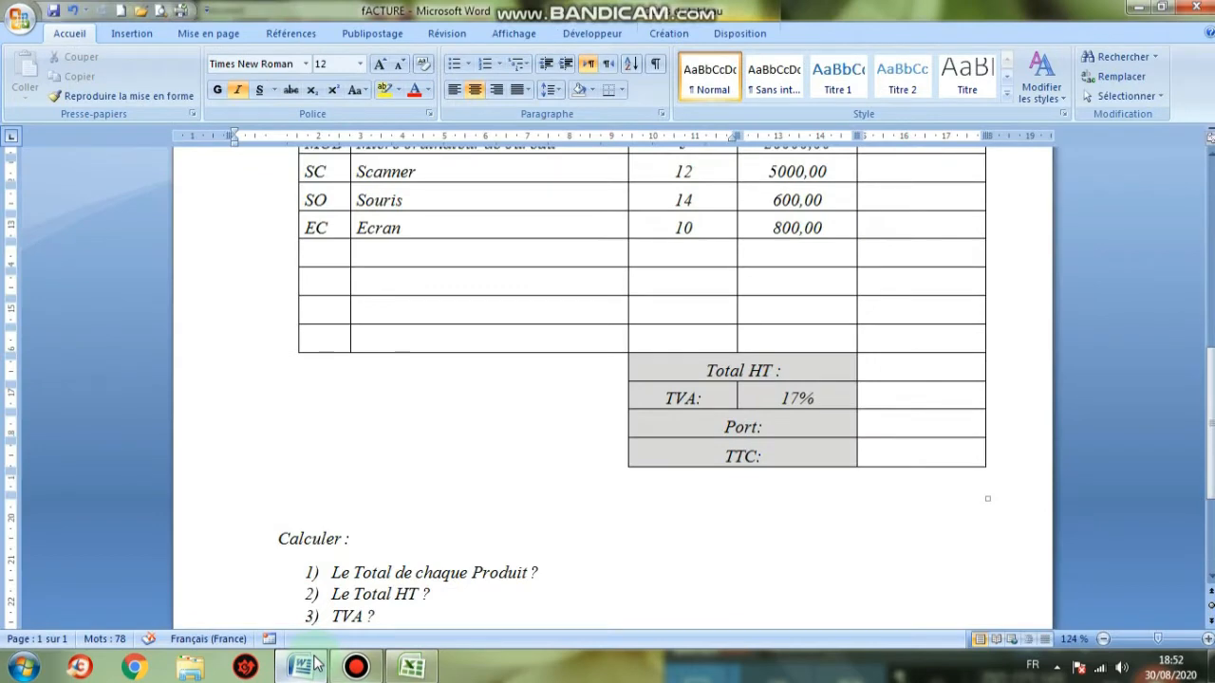
Merge and centre D43:E43 and label it Port
{"action": "left_click", "coordinate": [411, 667]}
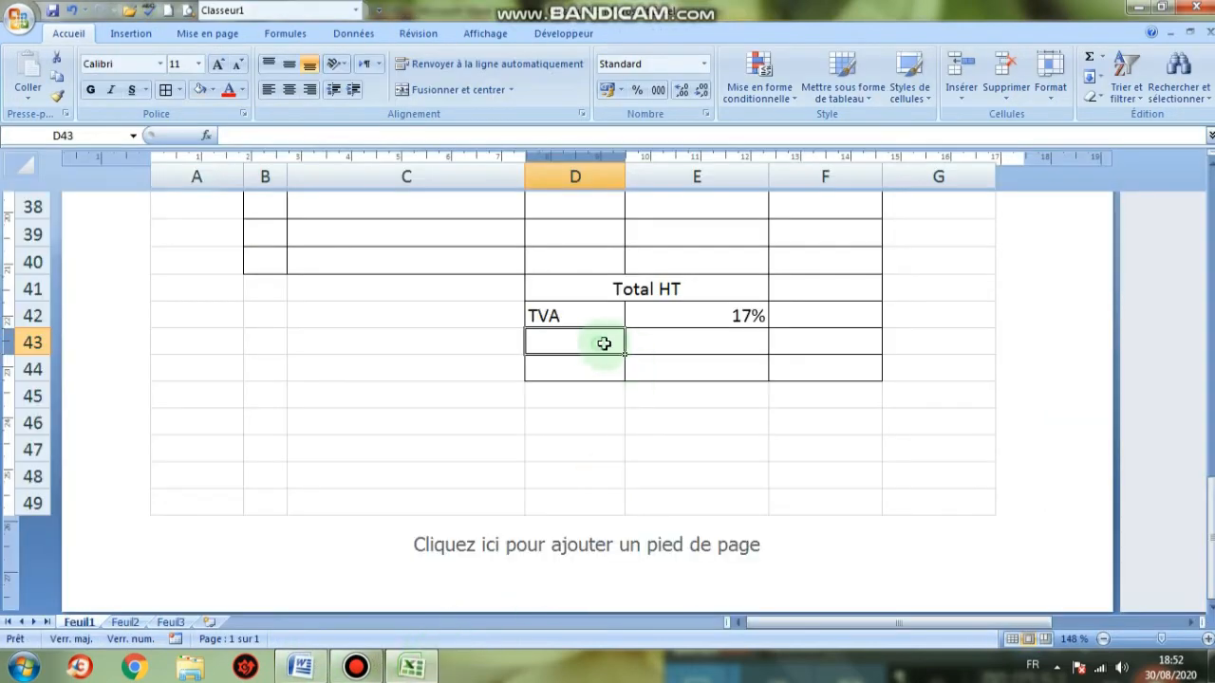
{"action": "left_click_drag", "start_coordinate": [604, 343], "coordinate": [666, 347]}
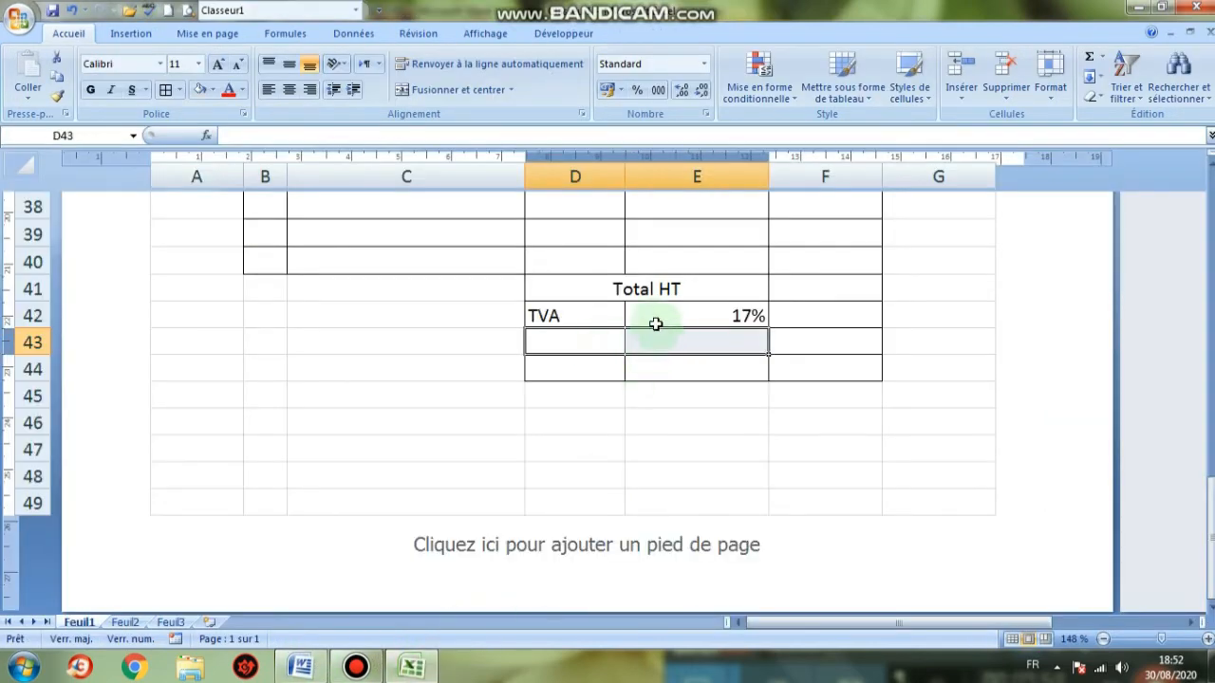
{"action": "left_click", "coordinate": [452, 89]}
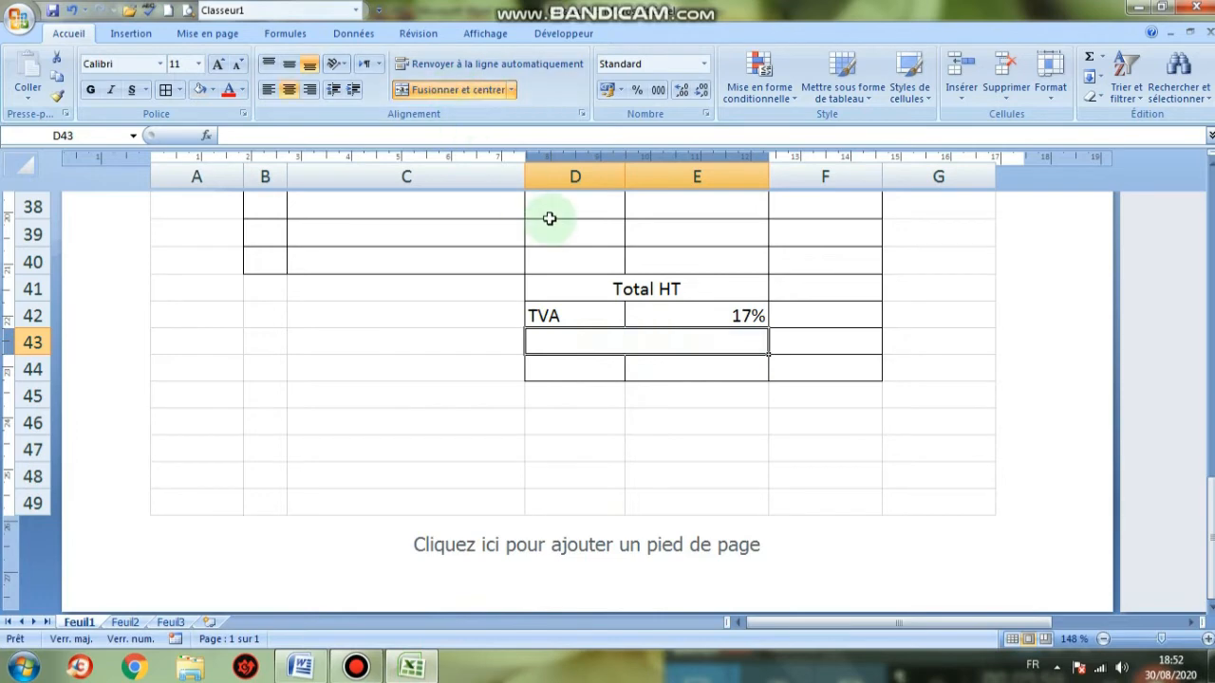
{"action": "type", "text": "pORT"}
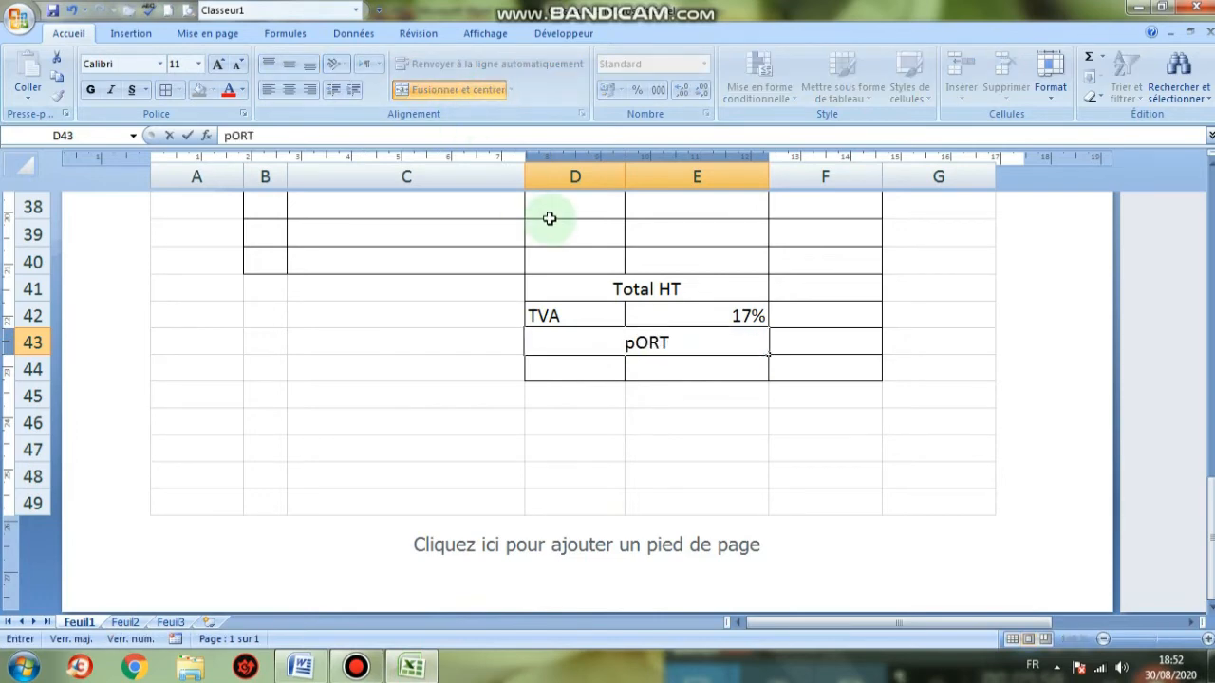
{"action": "key", "text": "Return"}
Merge and centre D44:E44 and label it Total TTC
{"action": "left_click", "coordinate": [600, 370]}
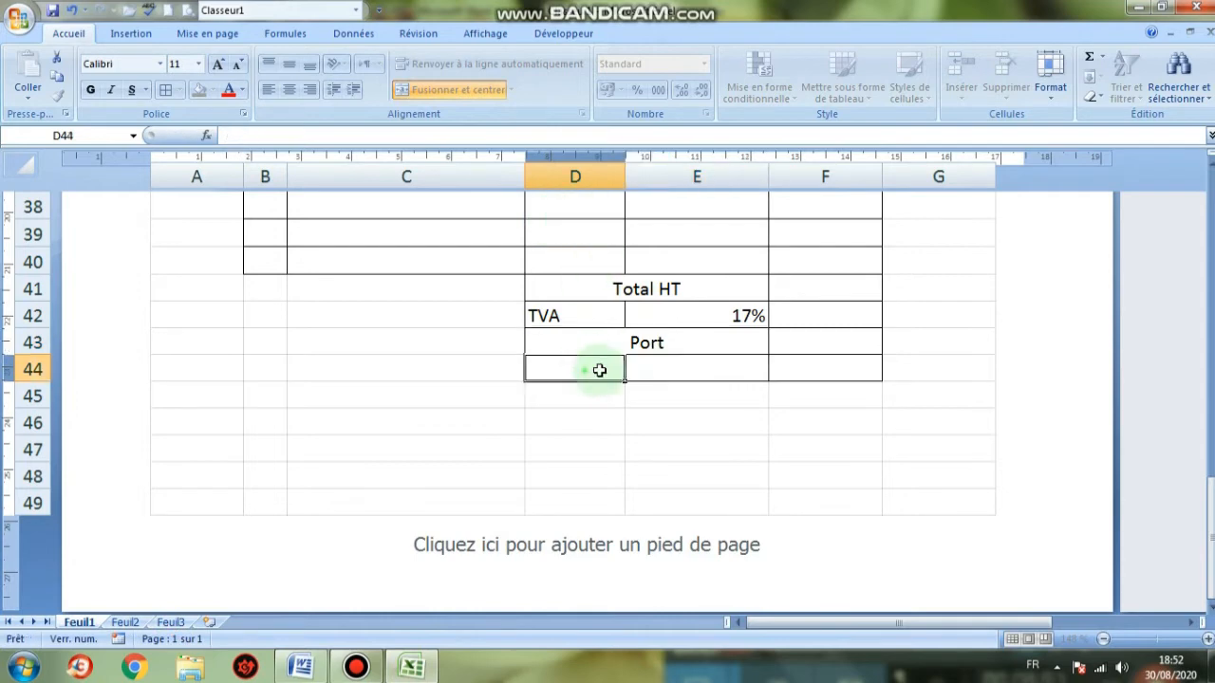
{"action": "left_click_drag", "start_coordinate": [600, 370], "coordinate": [699, 371]}
{"action": "left_click", "coordinate": [452, 89]}
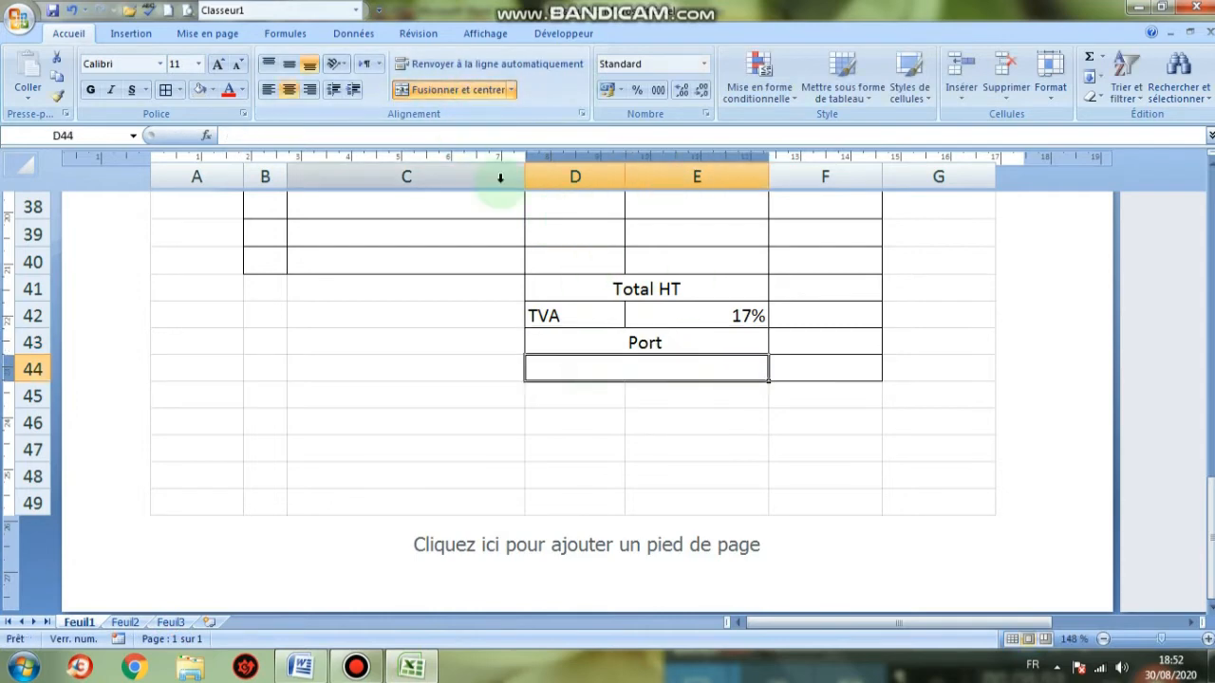
{"action": "type", "text": "To"}
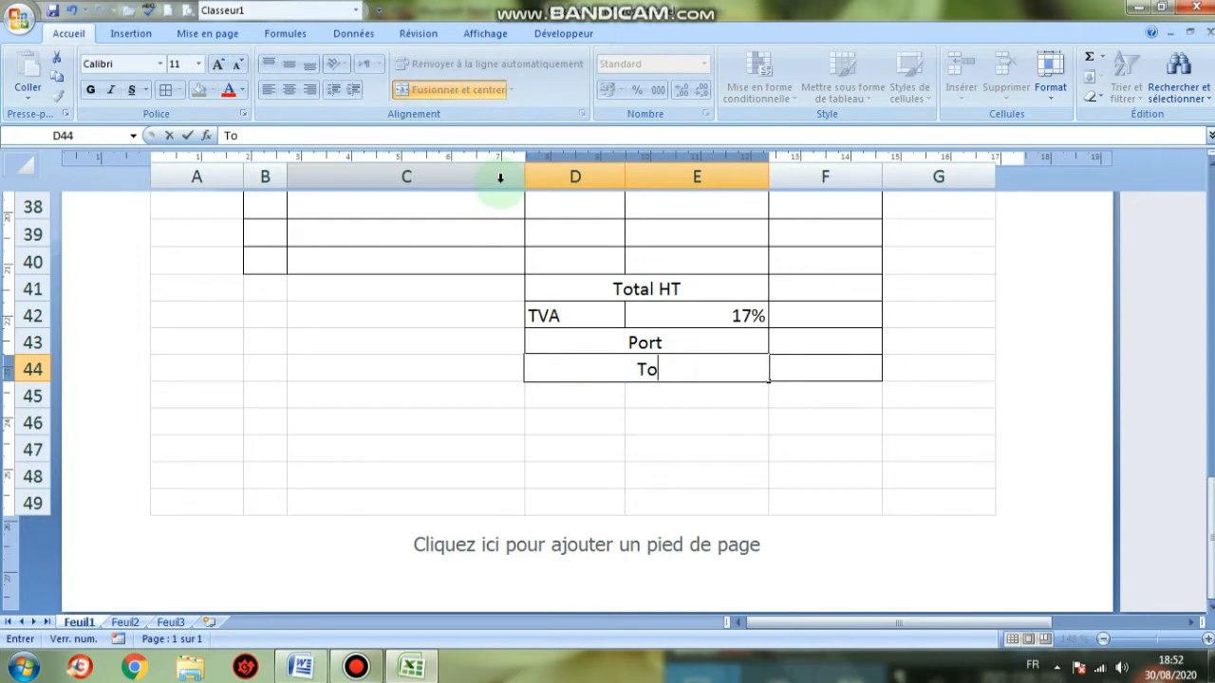
{"action": "type", "text": "tal"}
{"action": "key", "text": "Caps_Lock"}
{"action": "type", "text": "TT"}
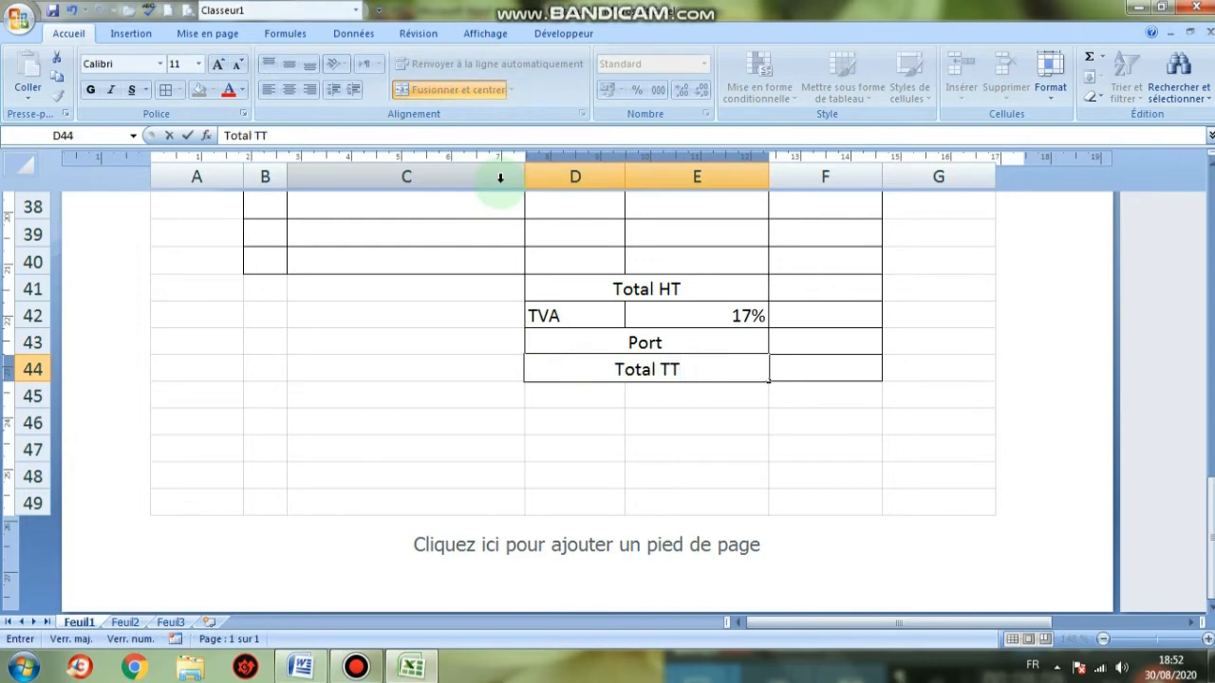
{"action": "type", "text": "C"}
{"action": "left_click", "coordinate": [699, 475]}
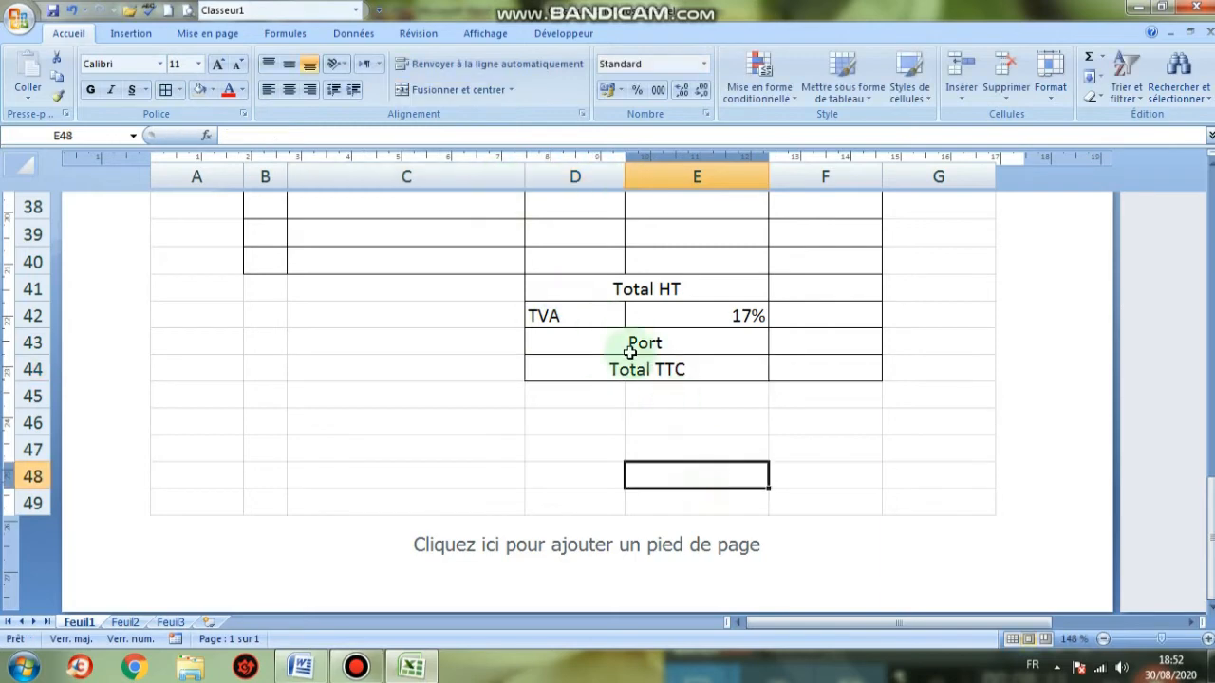
{"action": "left_click", "coordinate": [745, 295]}
Format D41:F44 in 12-point Times New Roman
{"action": "left_click_drag", "start_coordinate": [749, 295], "coordinate": [787, 366]}
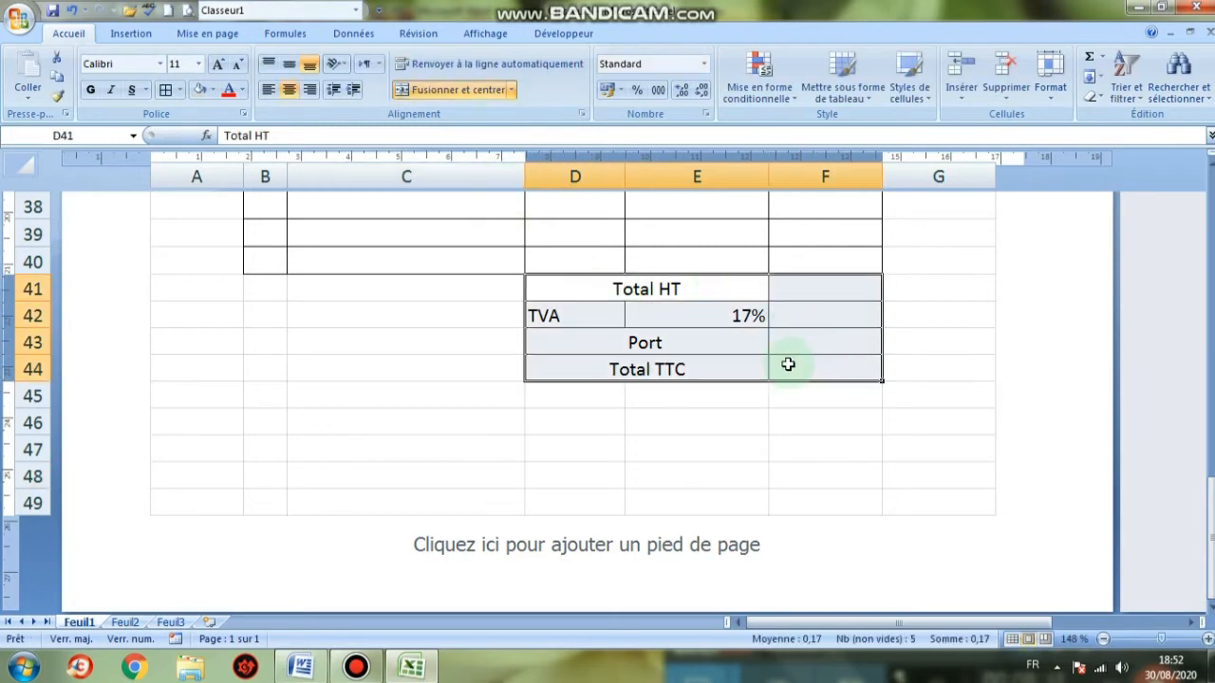
{"action": "left_click", "coordinate": [217, 65]}
{"action": "left_click", "coordinate": [138, 64]}
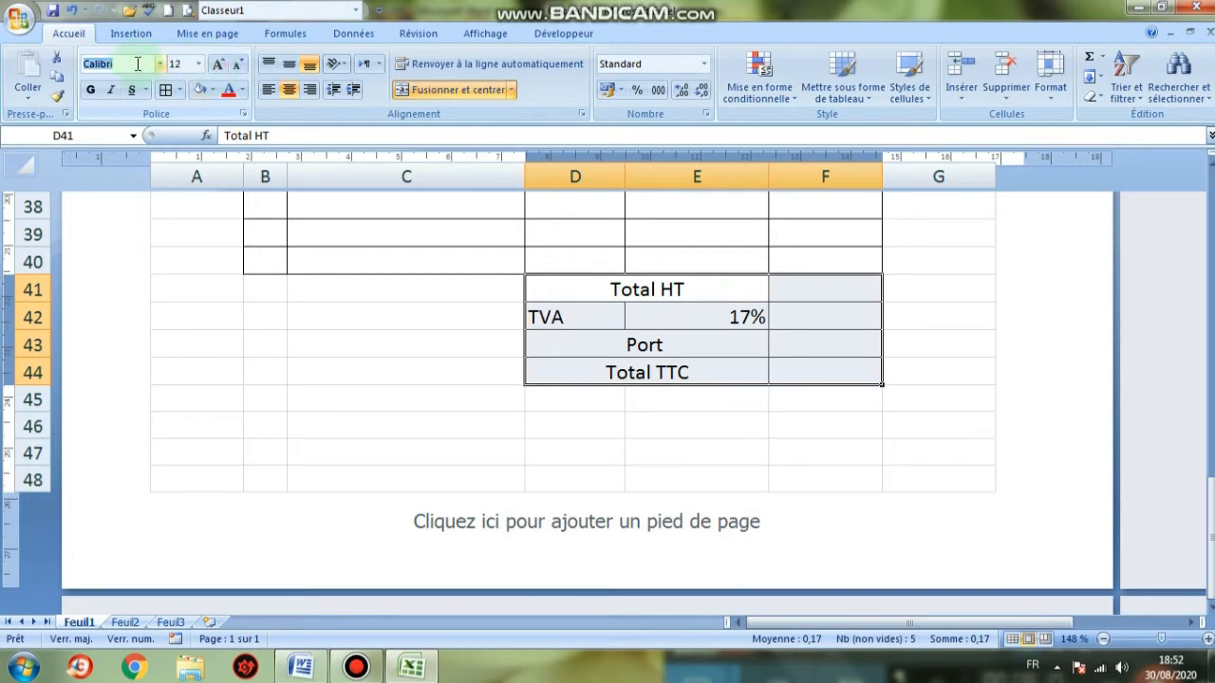
{"action": "type", "text": "Times New Rom"}
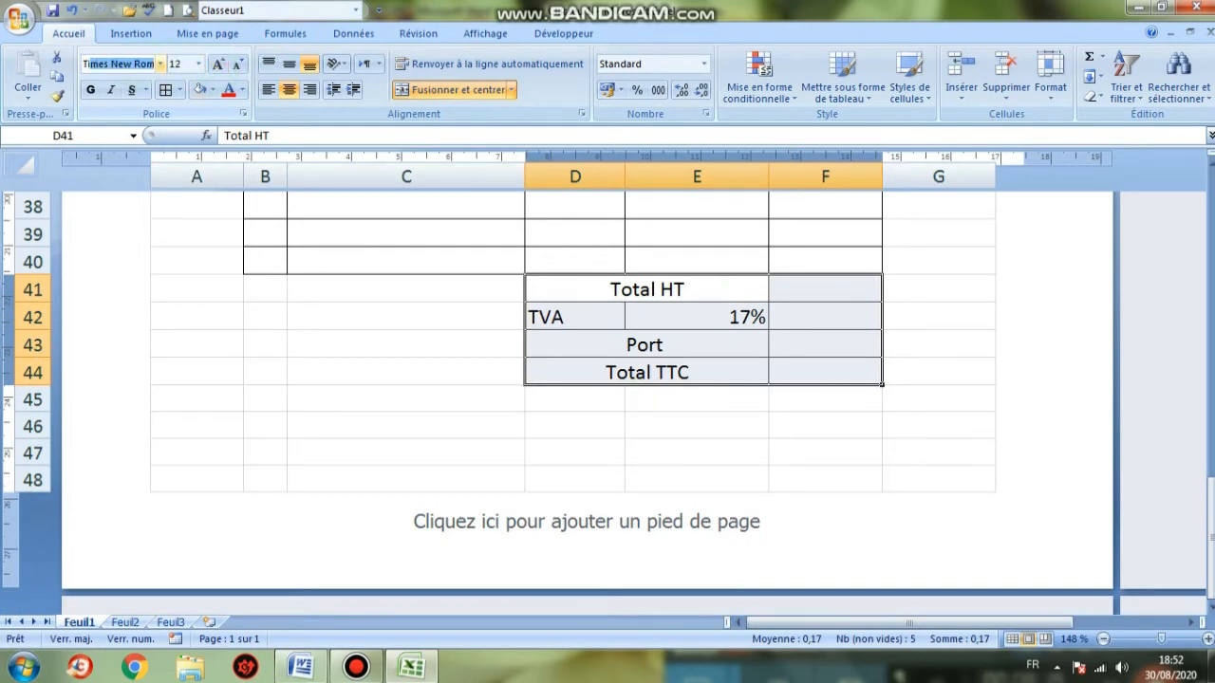
{"action": "key", "text": "Return"}
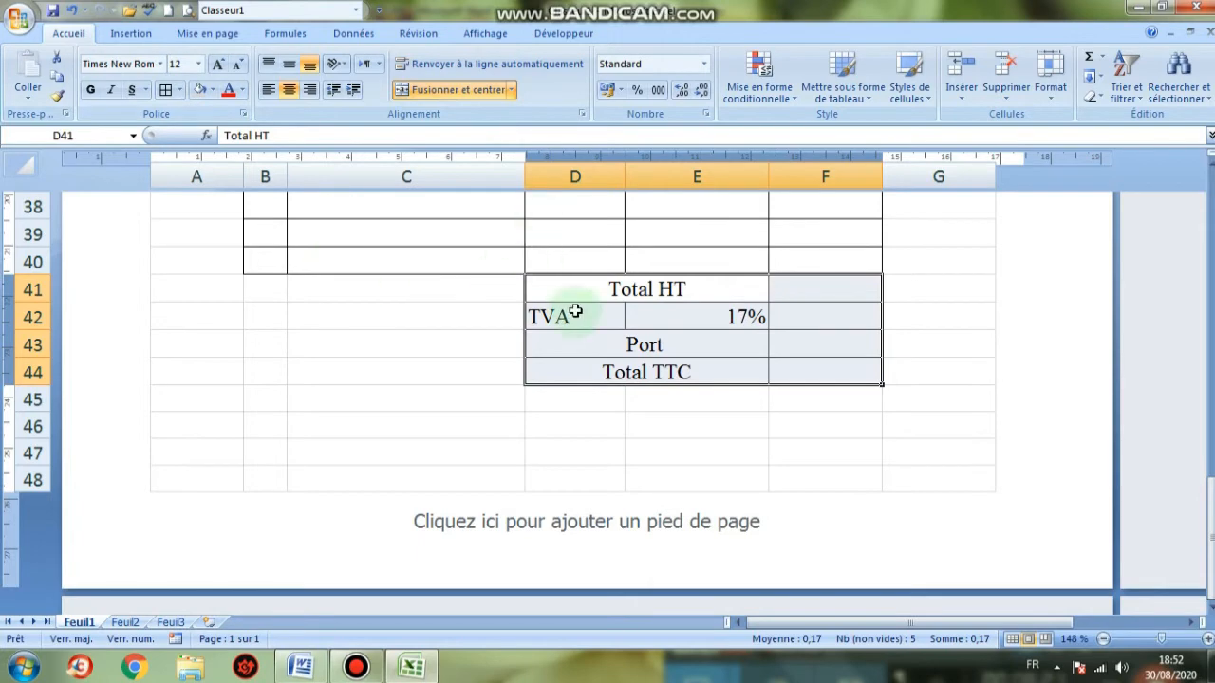
Italicize the totals block D41:F44 and review the finished item table
{"action": "left_click", "coordinate": [111, 89]}
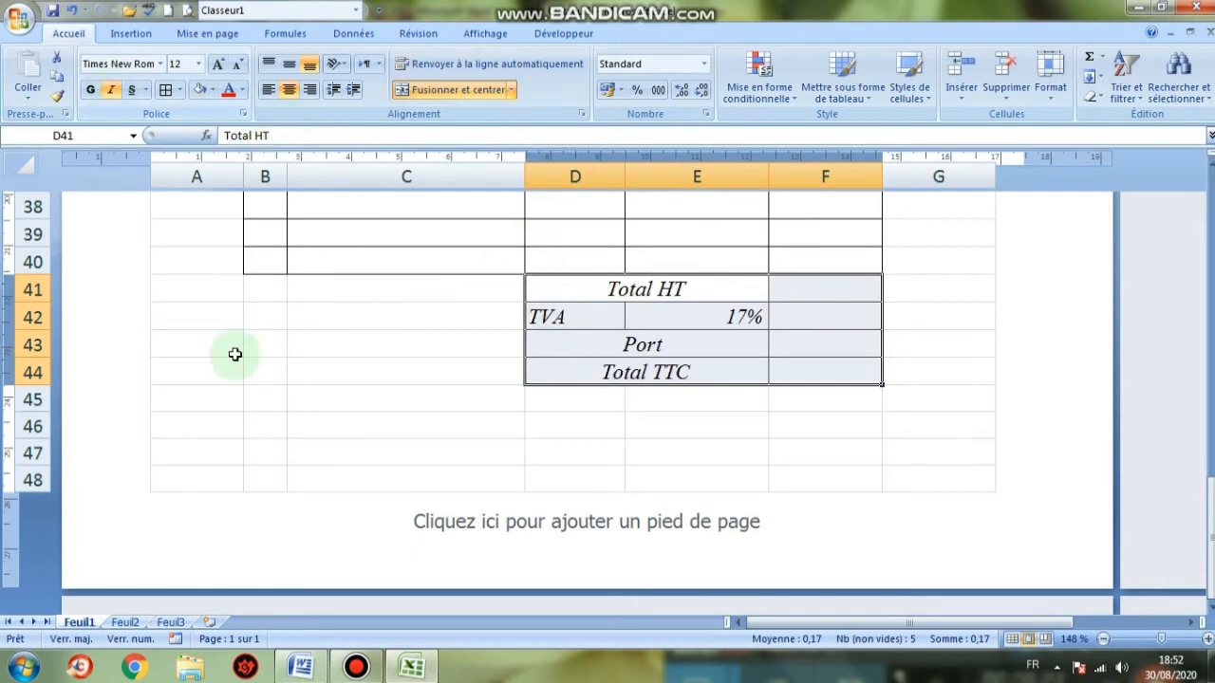
{"action": "scroll", "coordinate": [502, 320], "scroll_direction": "up", "scroll_amount": 8}
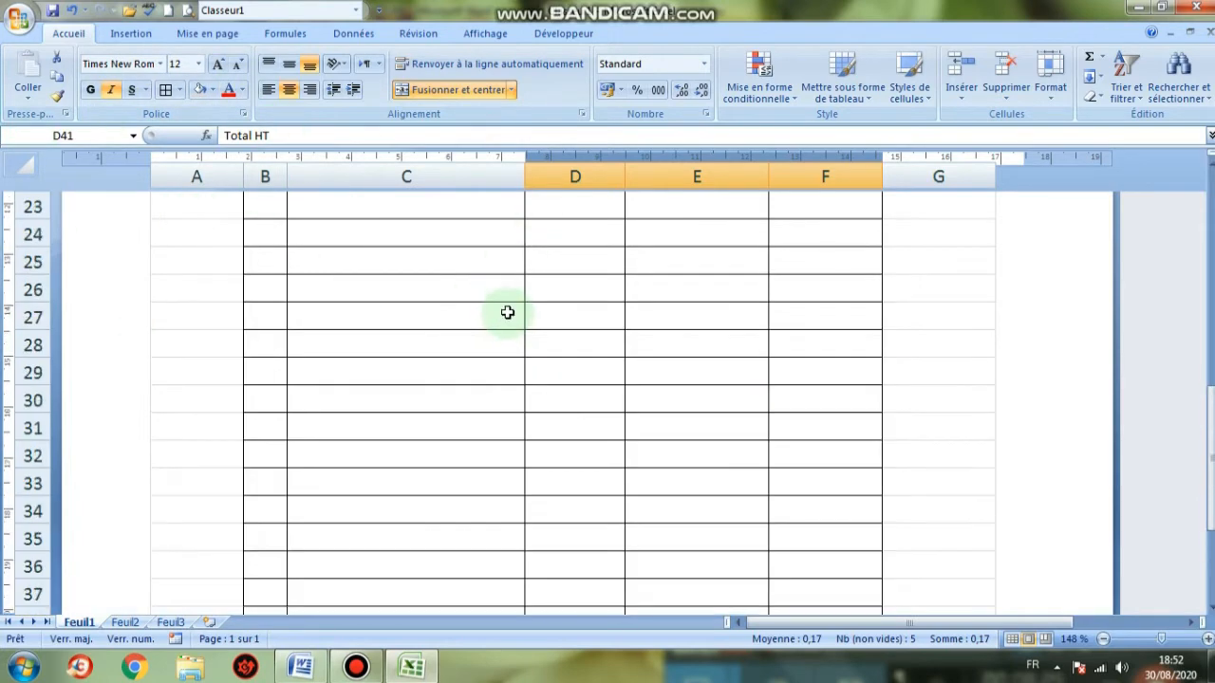
{"action": "scroll", "coordinate": [390, 276], "scroll_direction": "down", "scroll_amount": 3}
{"action": "scroll", "coordinate": [320, 298], "scroll_direction": "up", "scroll_amount": 1}
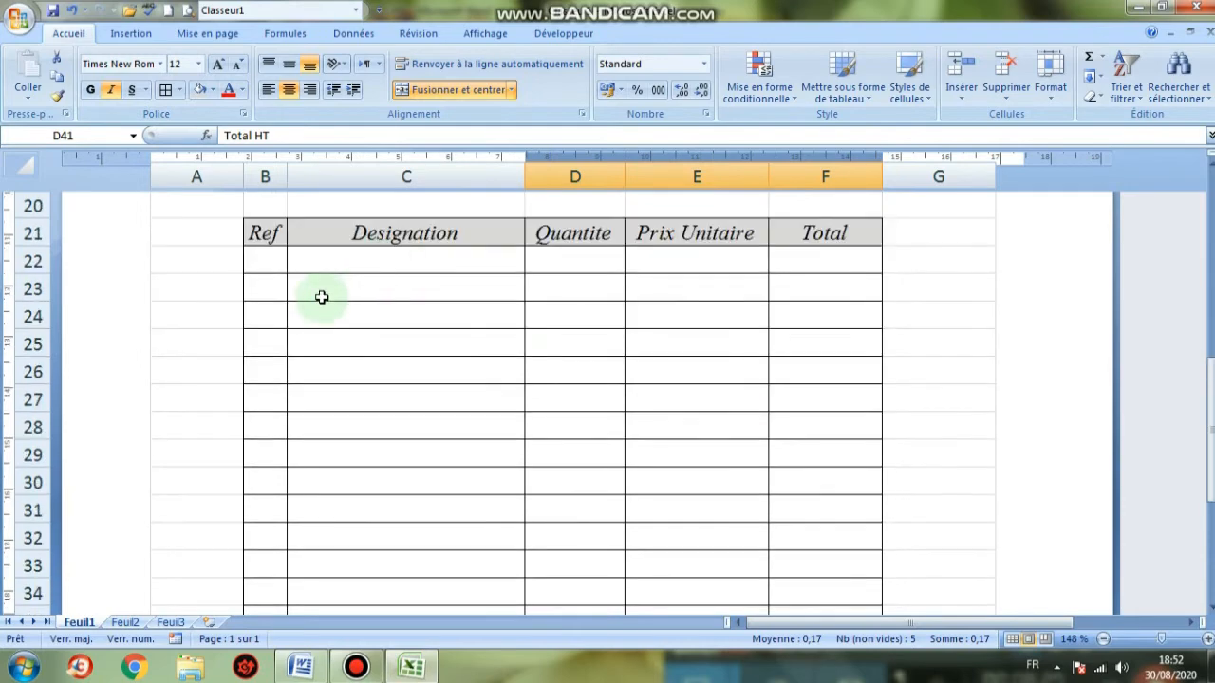
{"action": "left_click_drag", "start_coordinate": [261, 259], "coordinate": [803, 554]}
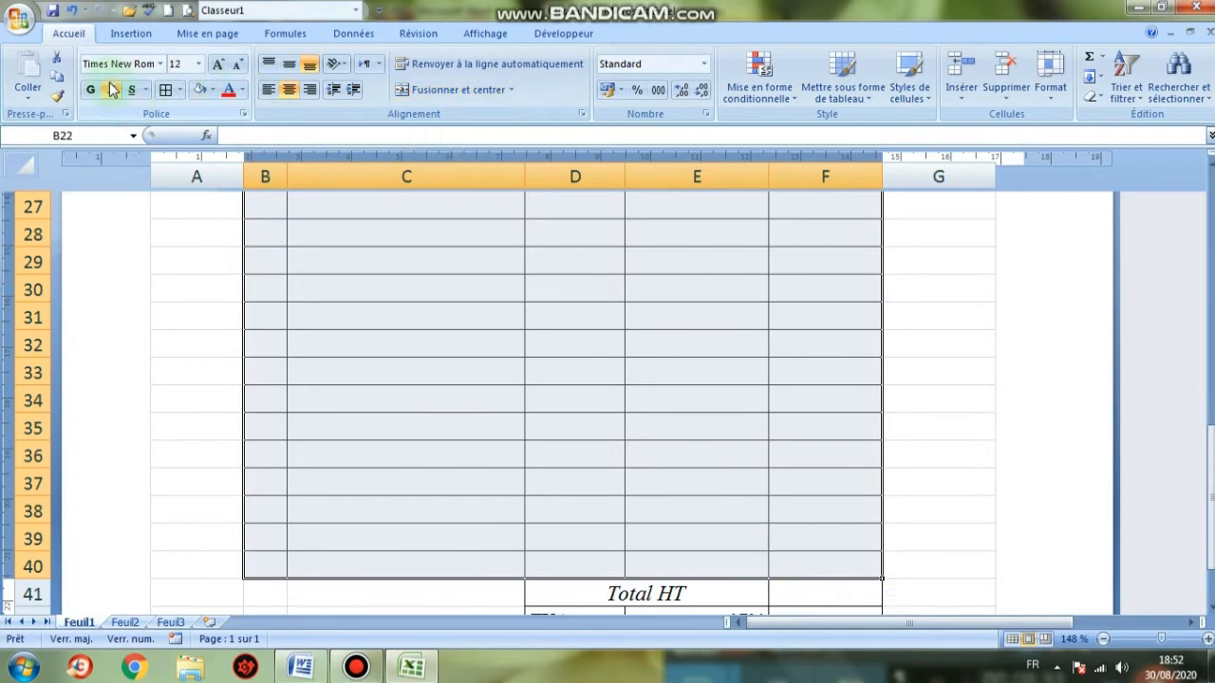
{"action": "left_click", "coordinate": [501, 306]}
{"action": "scroll", "coordinate": [504, 304], "scroll_direction": "up", "scroll_amount": 4}
{"action": "scroll", "coordinate": [504, 304], "scroll_direction": "up", "scroll_amount": 2}
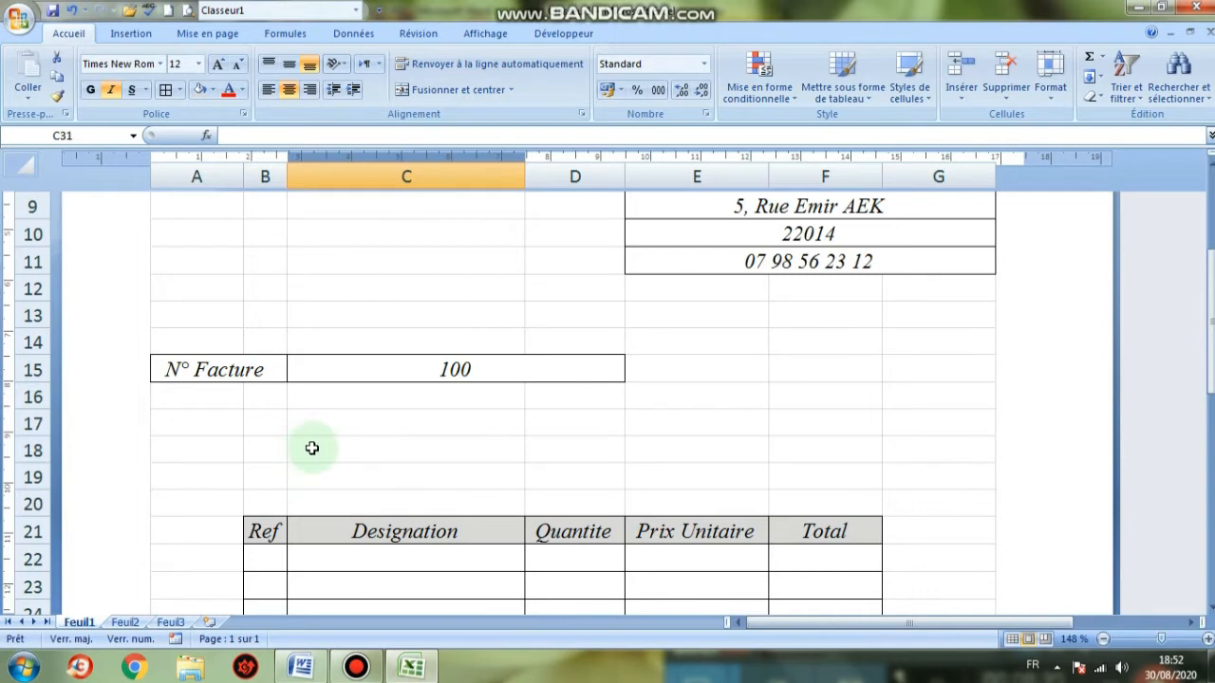
{"action": "scroll", "coordinate": [335, 433], "scroll_direction": "down", "scroll_amount": 1}
{"action": "scroll", "coordinate": [335, 434], "scroll_direction": "down", "scroll_amount": 9}
{"action": "scroll", "coordinate": [335, 432], "scroll_direction": "up", "scroll_amount": 9}
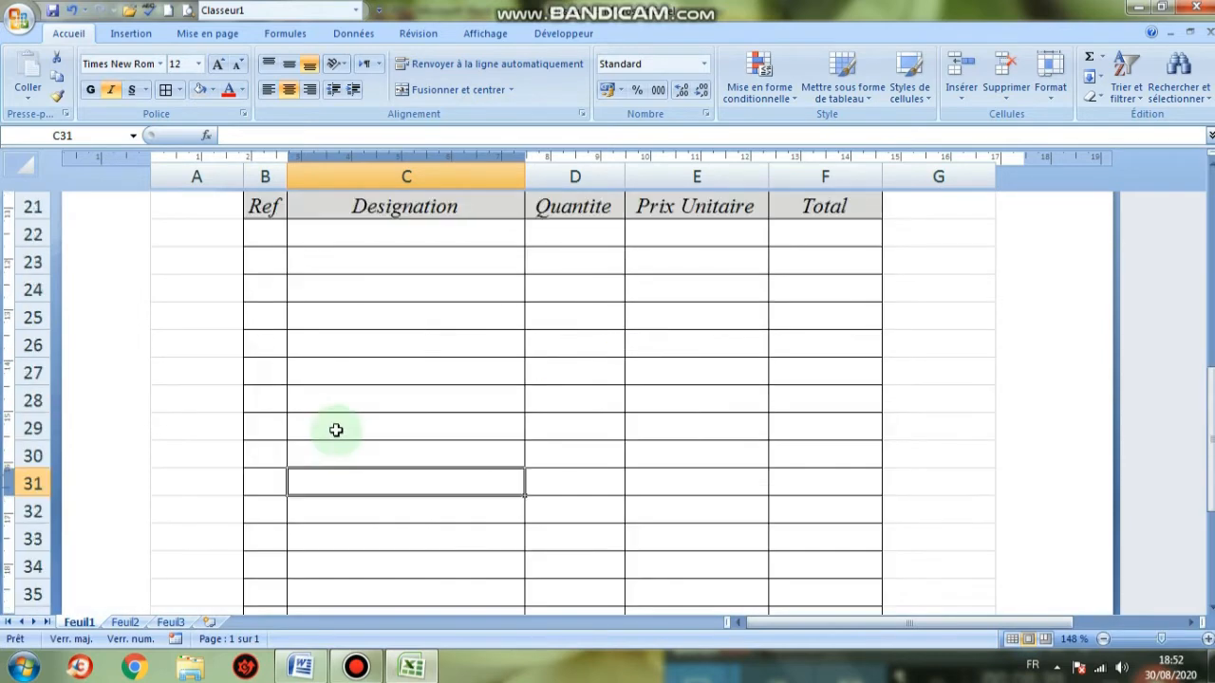
Delete the two blank rows at B18:E19 so the Ref–Total header moves up to row 19
{"action": "left_click_drag", "start_coordinate": [283, 367], "coordinate": [689, 386]}
{"action": "left_click", "coordinate": [1012, 97]}
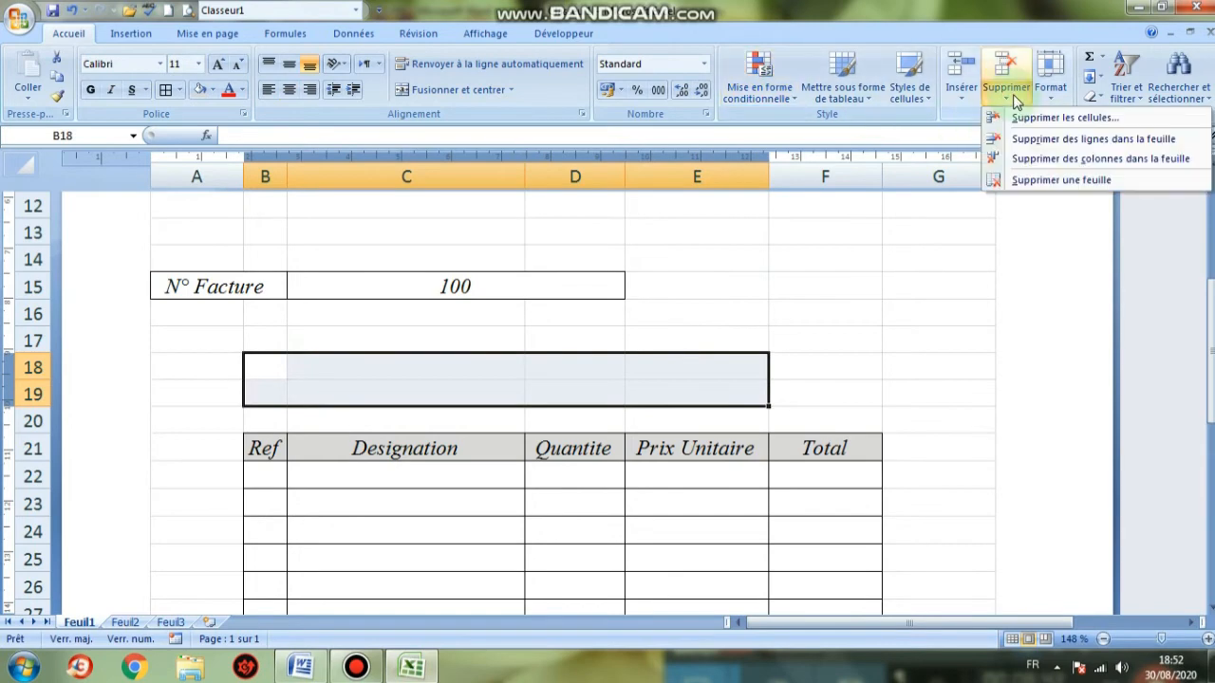
{"action": "left_click", "coordinate": [1044, 139]}
{"action": "left_click", "coordinate": [854, 308]}
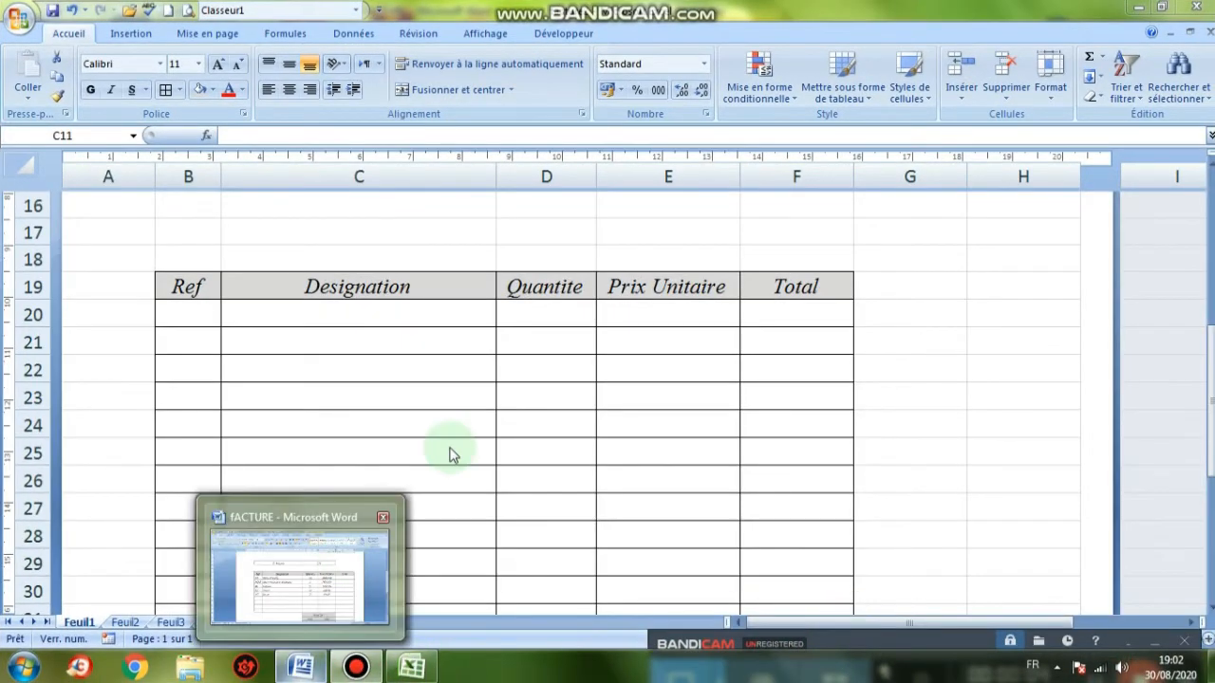
Enter the Ref codes MP and MOB in B20 and B21, checking the Word invoice
{"action": "left_click", "coordinate": [300, 662]}
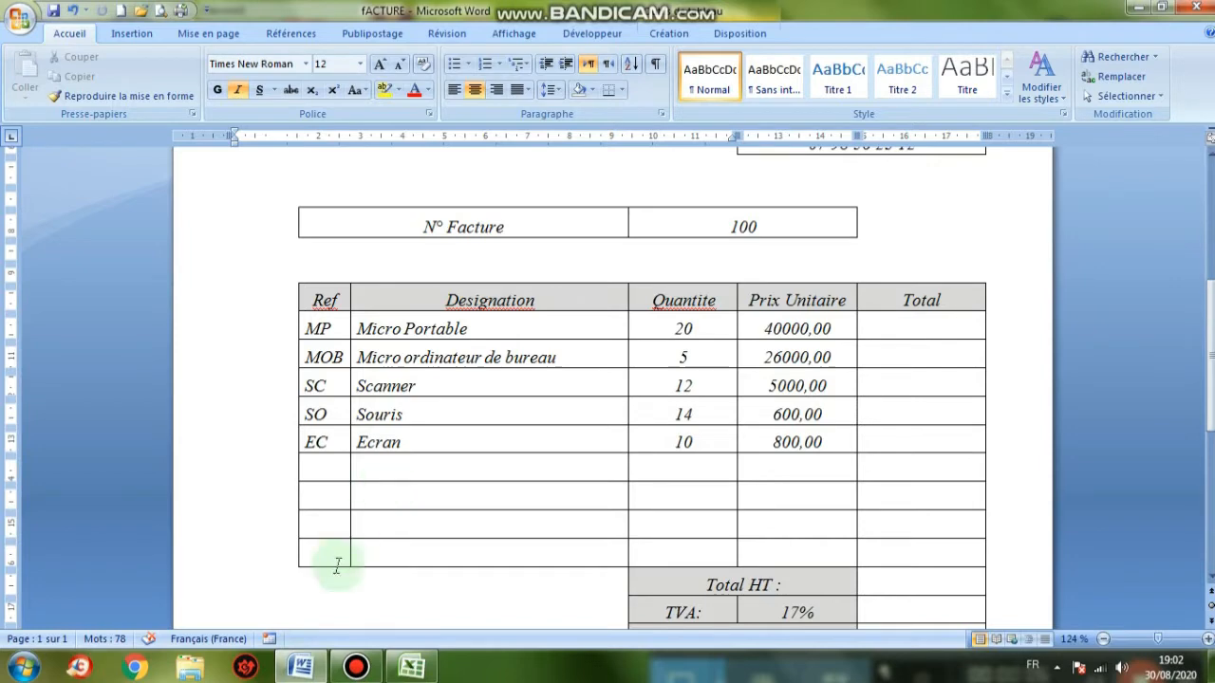
{"action": "left_click", "coordinate": [303, 672]}
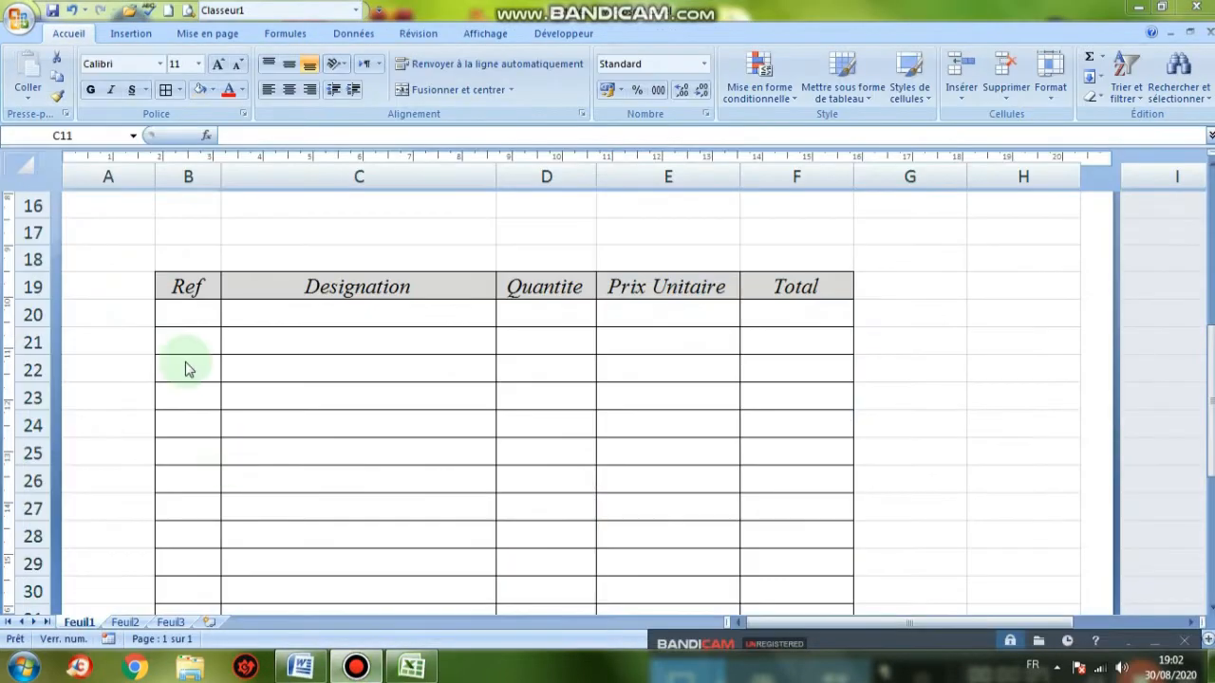
{"action": "left_click", "coordinate": [204, 309]}
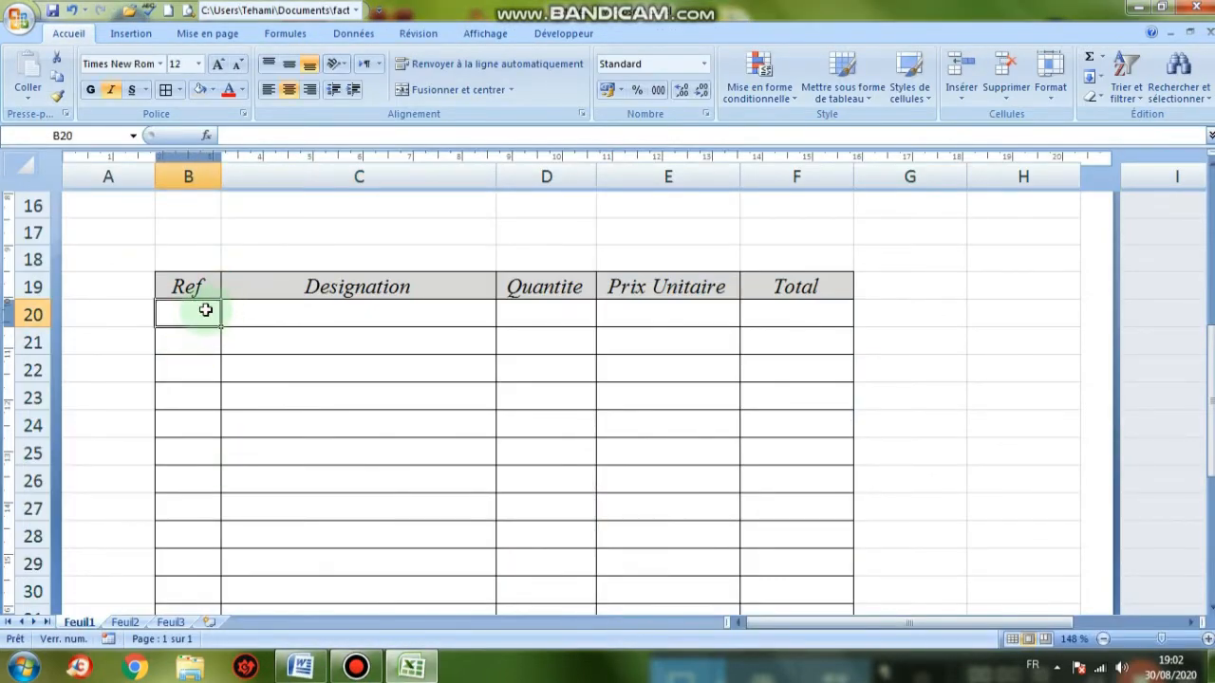
{"action": "key", "text": "Caps_Lock"}
{"action": "type", "text": "MP"}
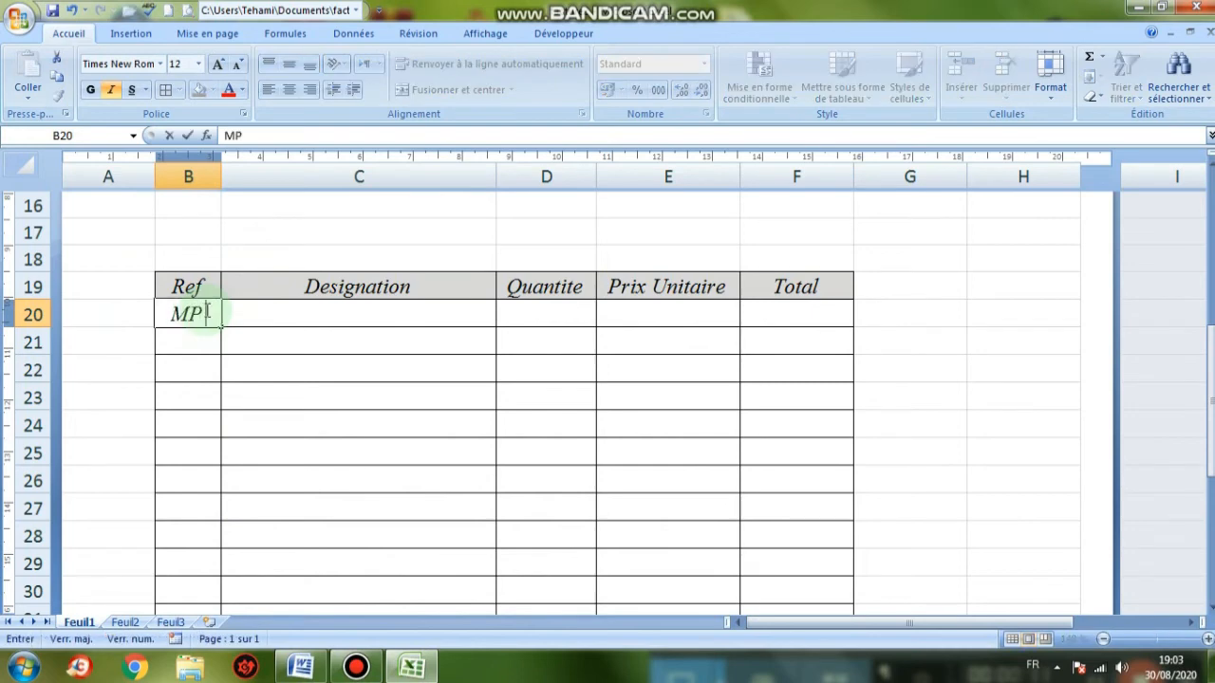
{"action": "key", "text": "Return"}
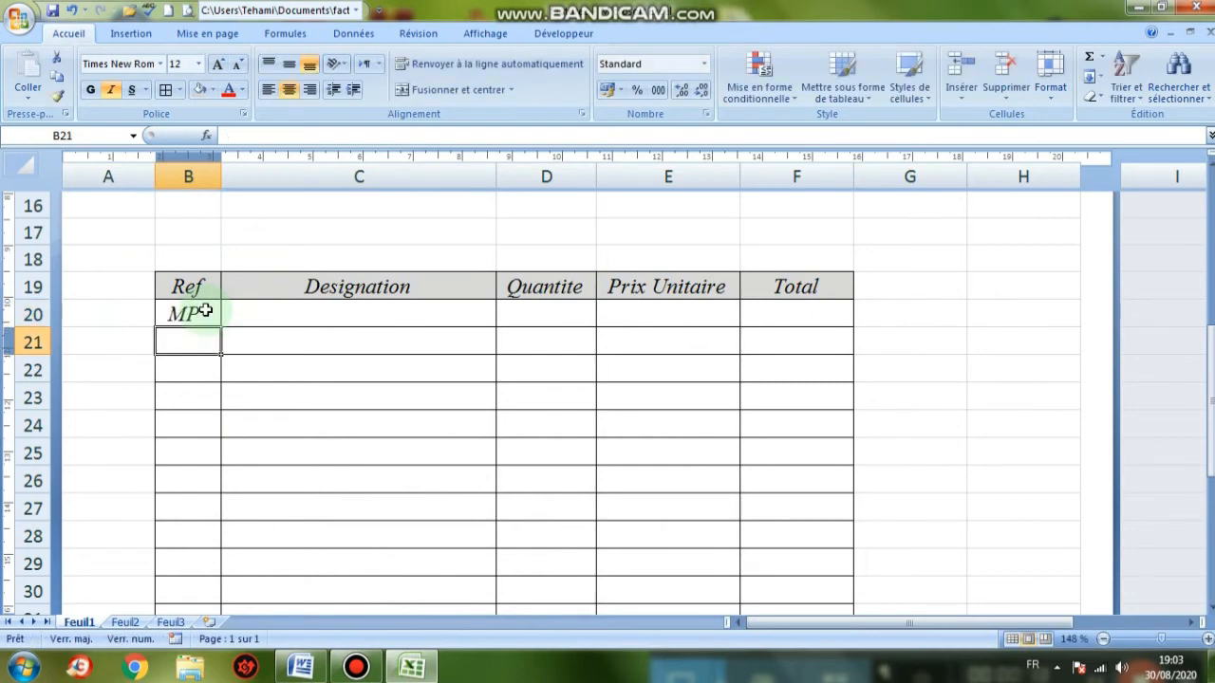
{"action": "type", "text": "MOB"}
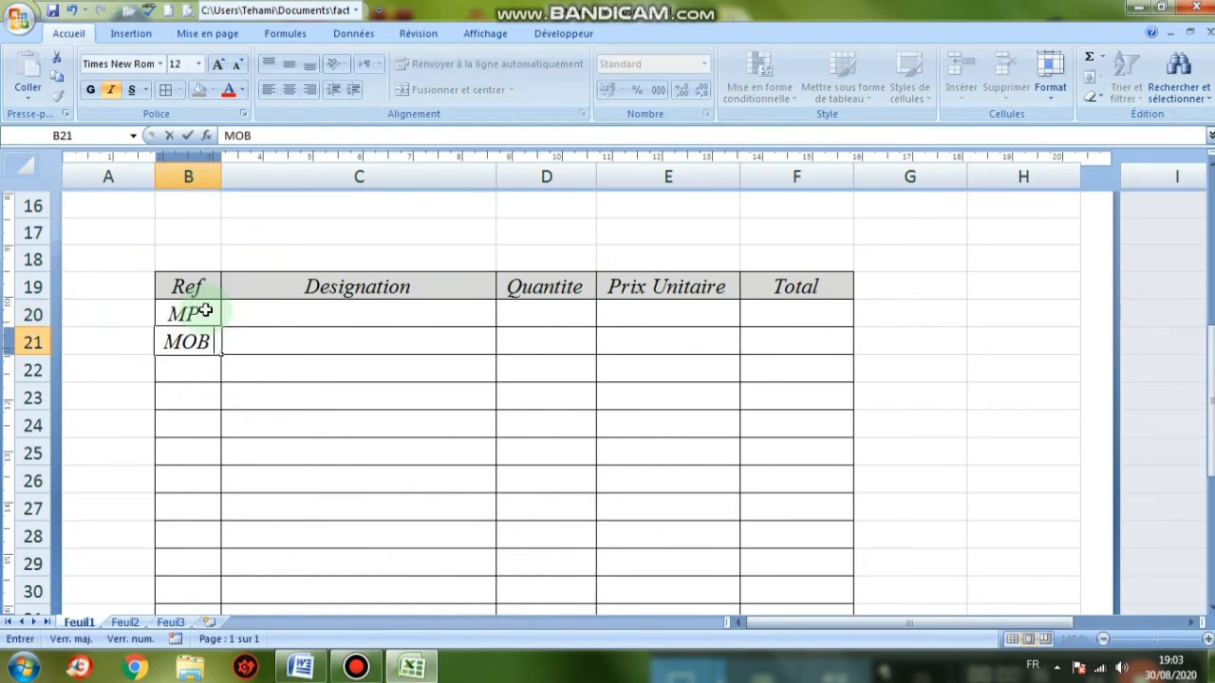
{"action": "key", "text": "Return"}
Enter the remaining Ref codes SC, SO and EC in rows 22–24
{"action": "scroll", "coordinate": [205, 312], "scroll_direction": "down", "scroll_amount": 1}
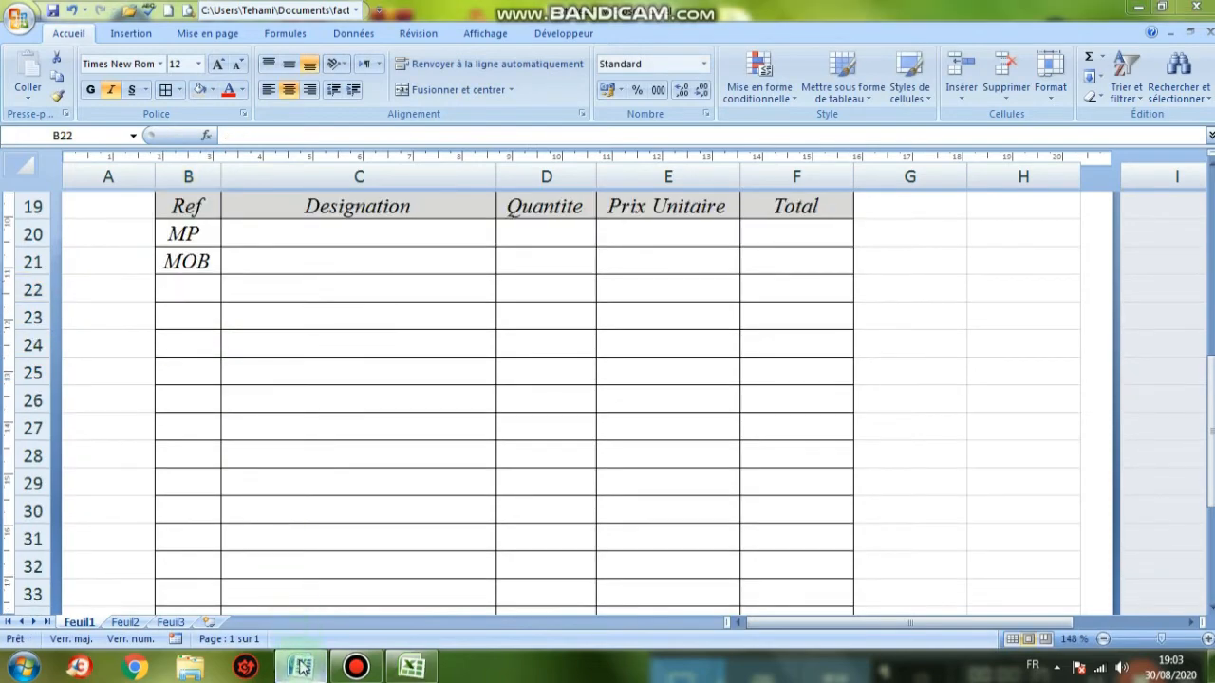
{"action": "left_click", "coordinate": [302, 668]}
{"action": "left_click", "coordinate": [302, 667]}
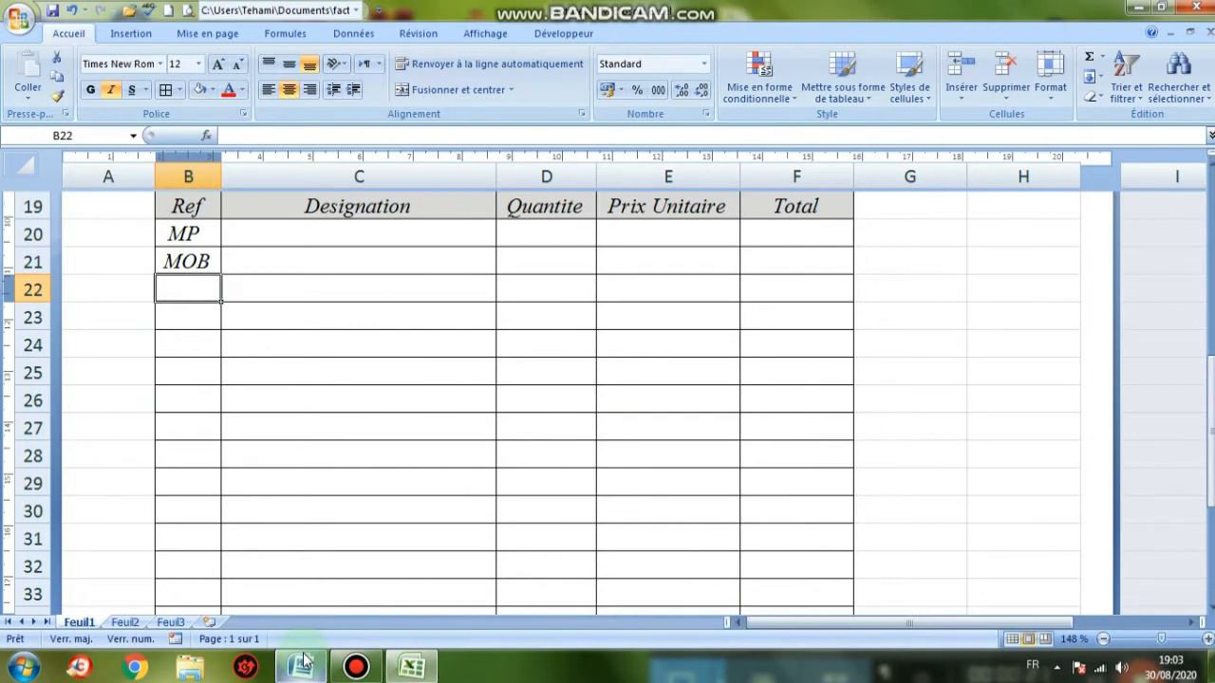
{"action": "type", "text": "SC"}
{"action": "key", "text": "Return"}
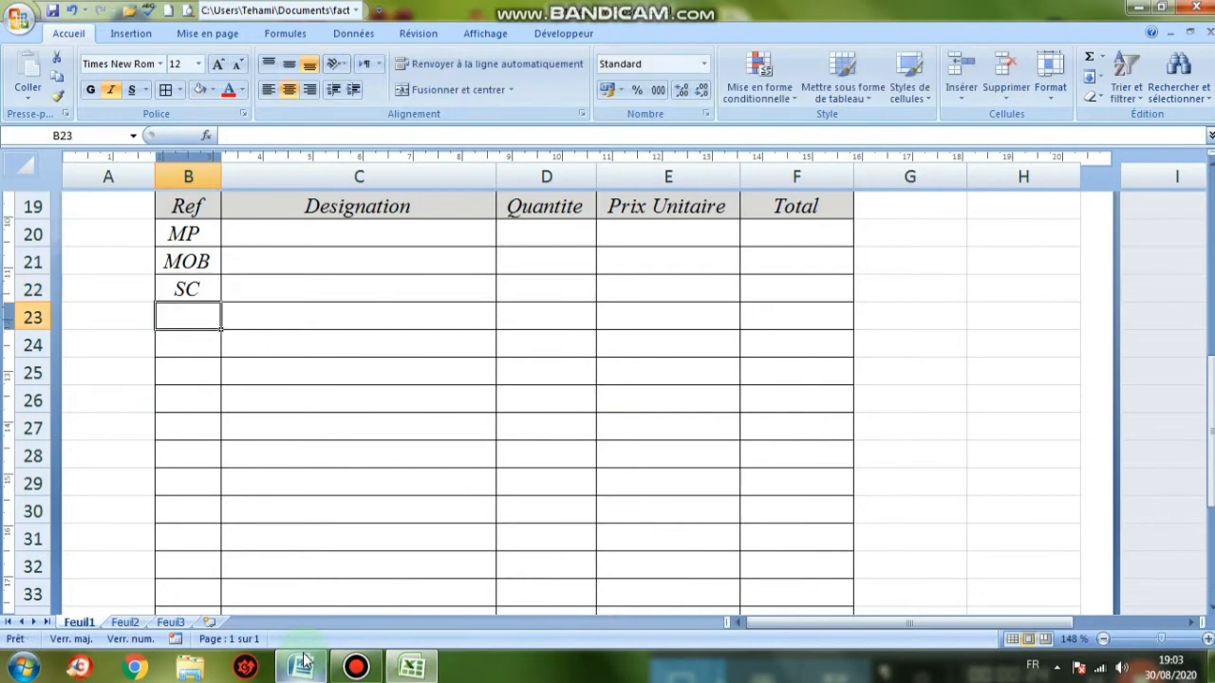
{"action": "type", "text": "SO"}
{"action": "key", "text": "Return"}
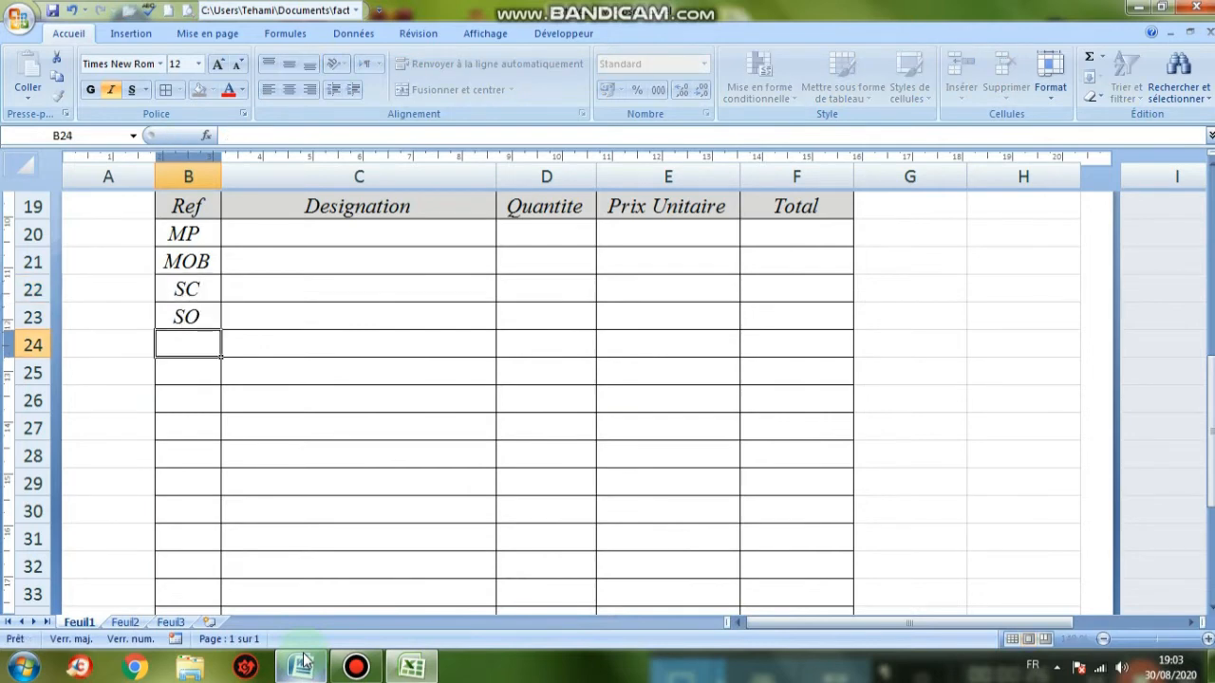
{"action": "mouse_move", "coordinate": [314, 670]}
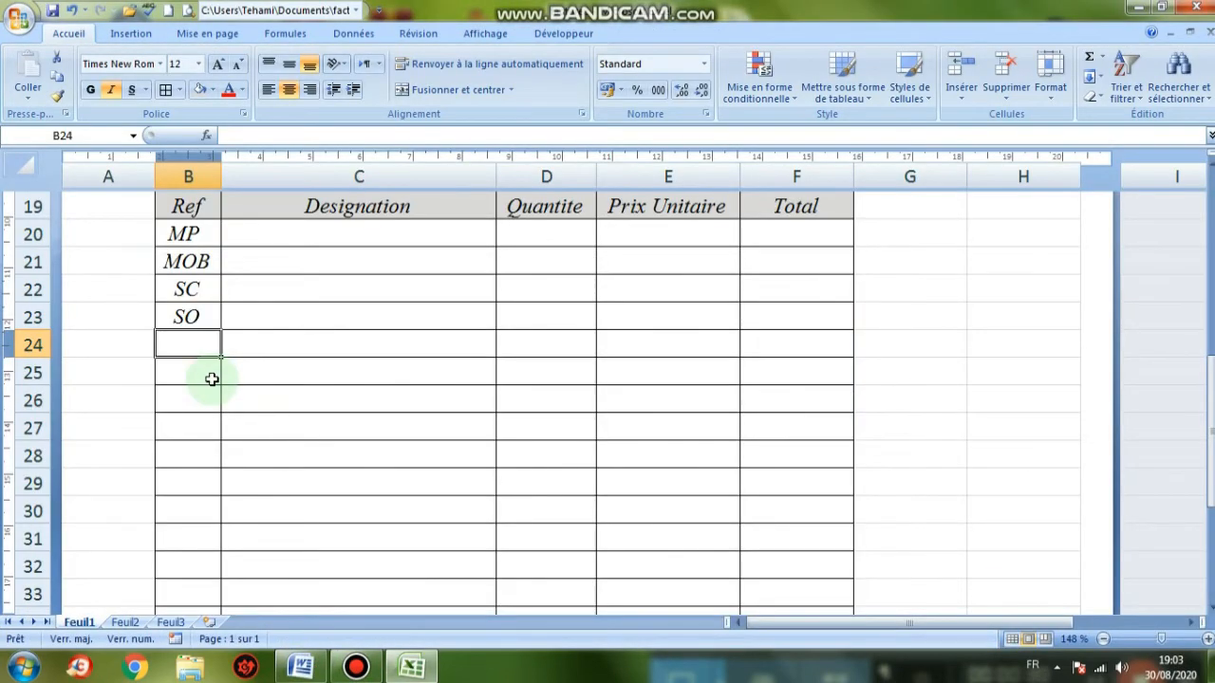
{"action": "type", "text": "EC"}
{"action": "left_click", "coordinate": [282, 234]}
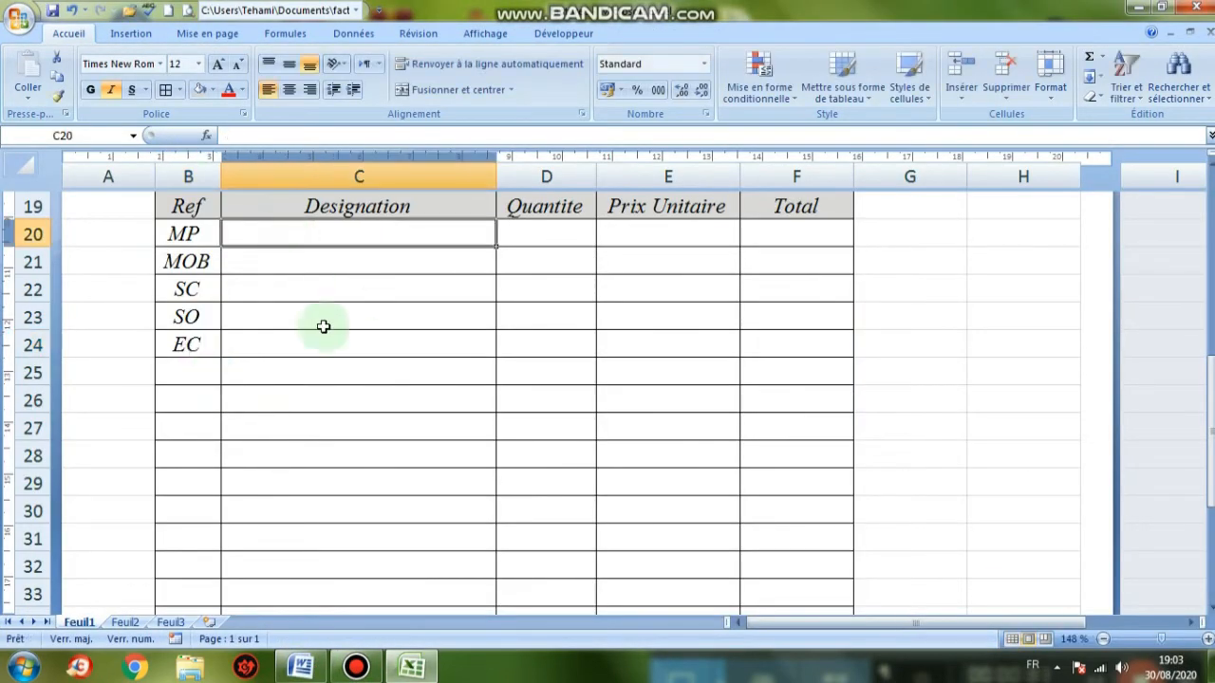
Enter the designations Micro Portable and Micro ordinateur de Bureau in C20 and C21
{"action": "left_click", "coordinate": [301, 667]}
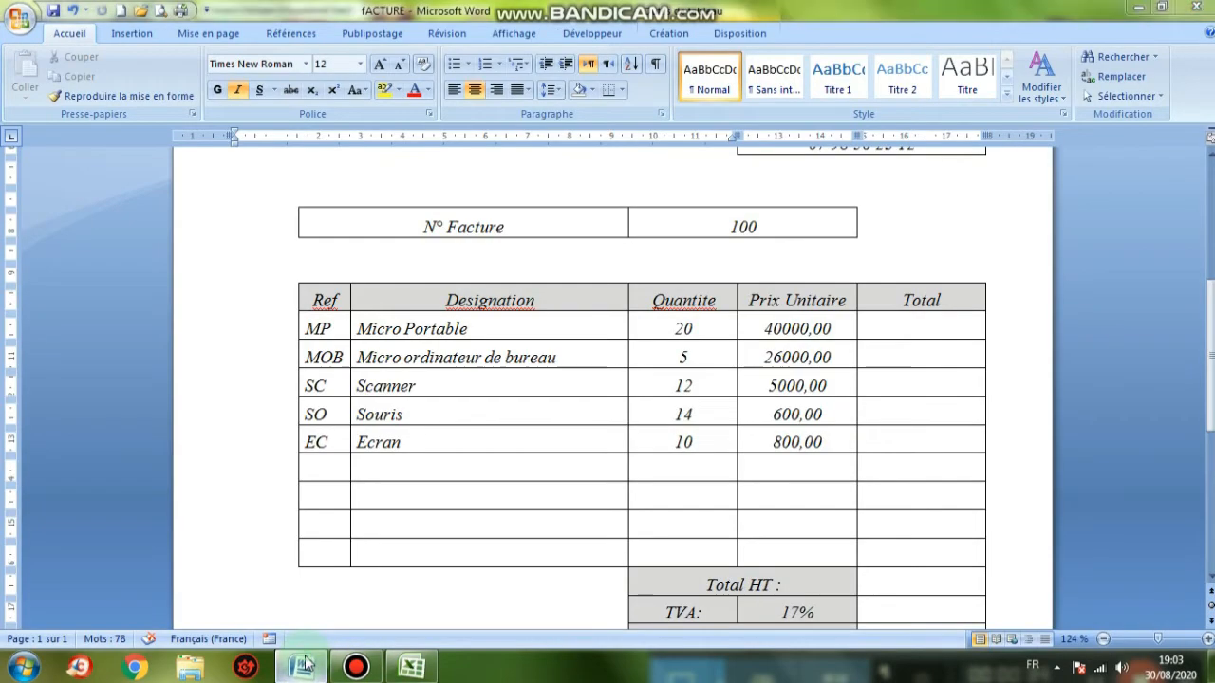
{"action": "left_click", "coordinate": [302, 667]}
{"action": "type", "text": "m"}
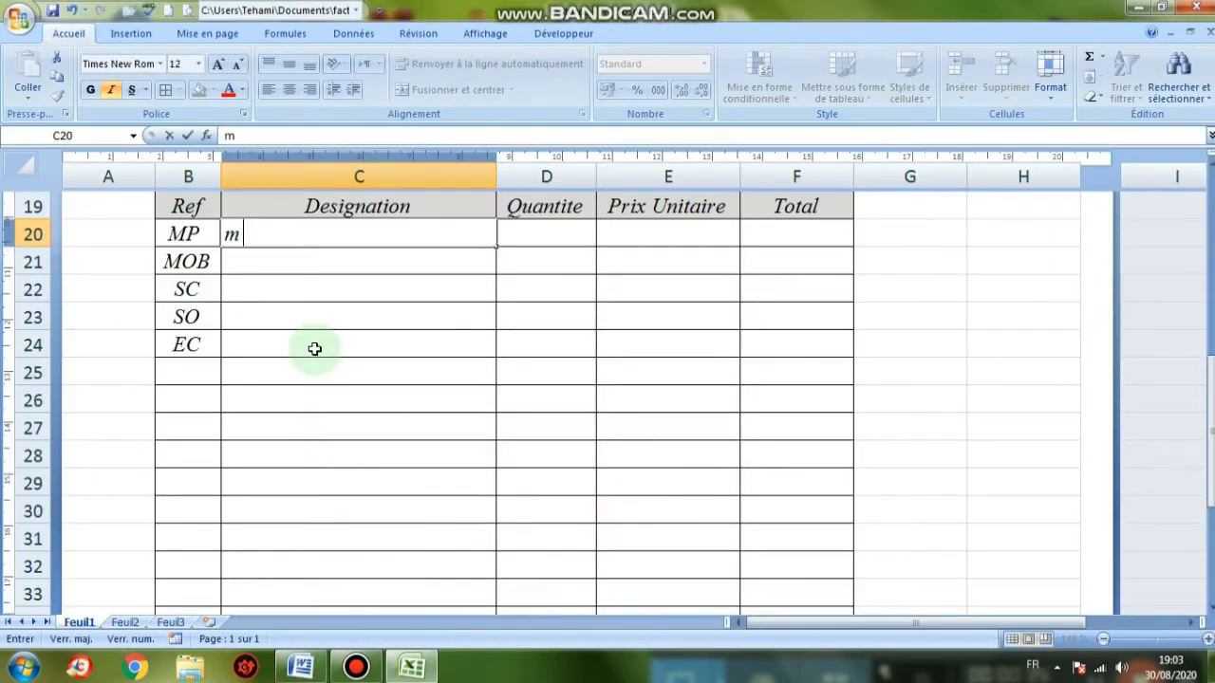
{"action": "type", "text": "ICRO"}
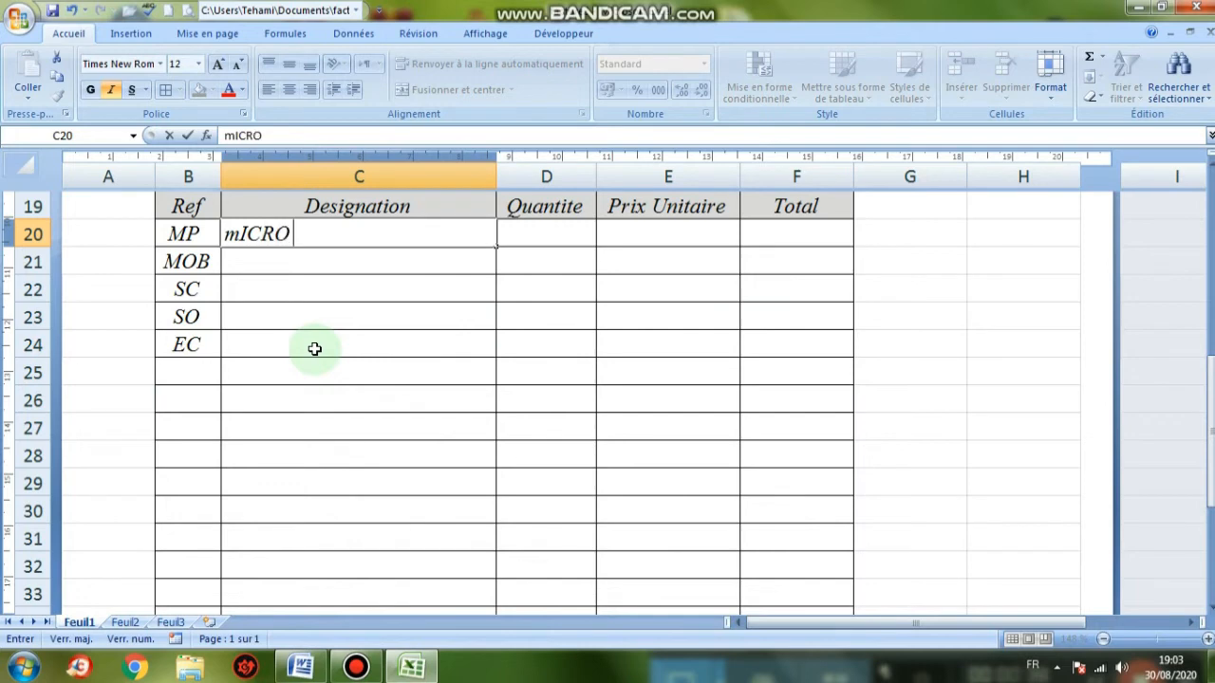
{"action": "type", "text": " Po"}
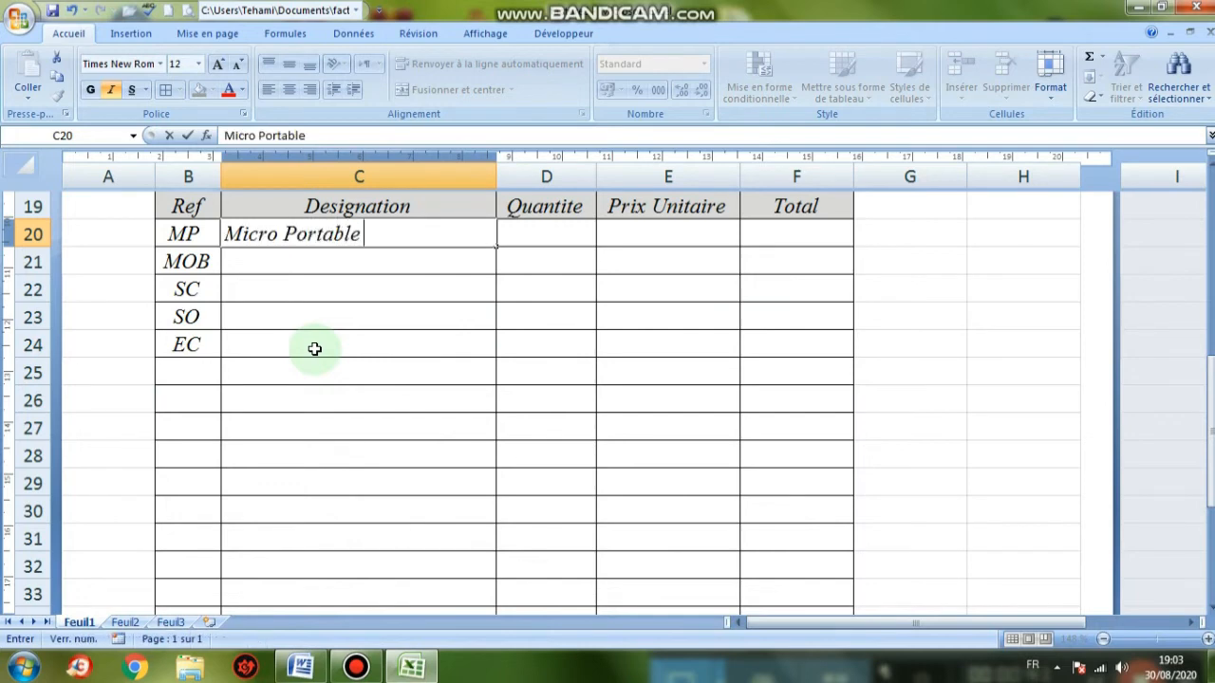
{"action": "type", "text": "rtable"}
{"action": "key", "text": "Return"}
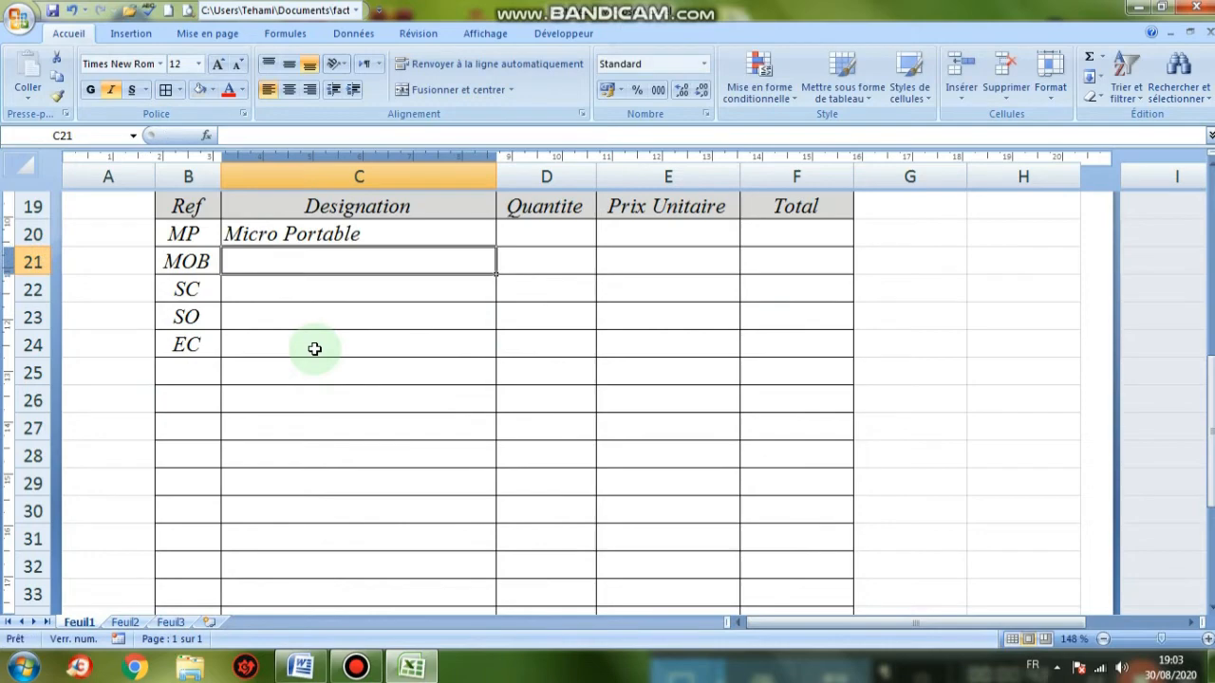
{"action": "left_click", "coordinate": [311, 670]}
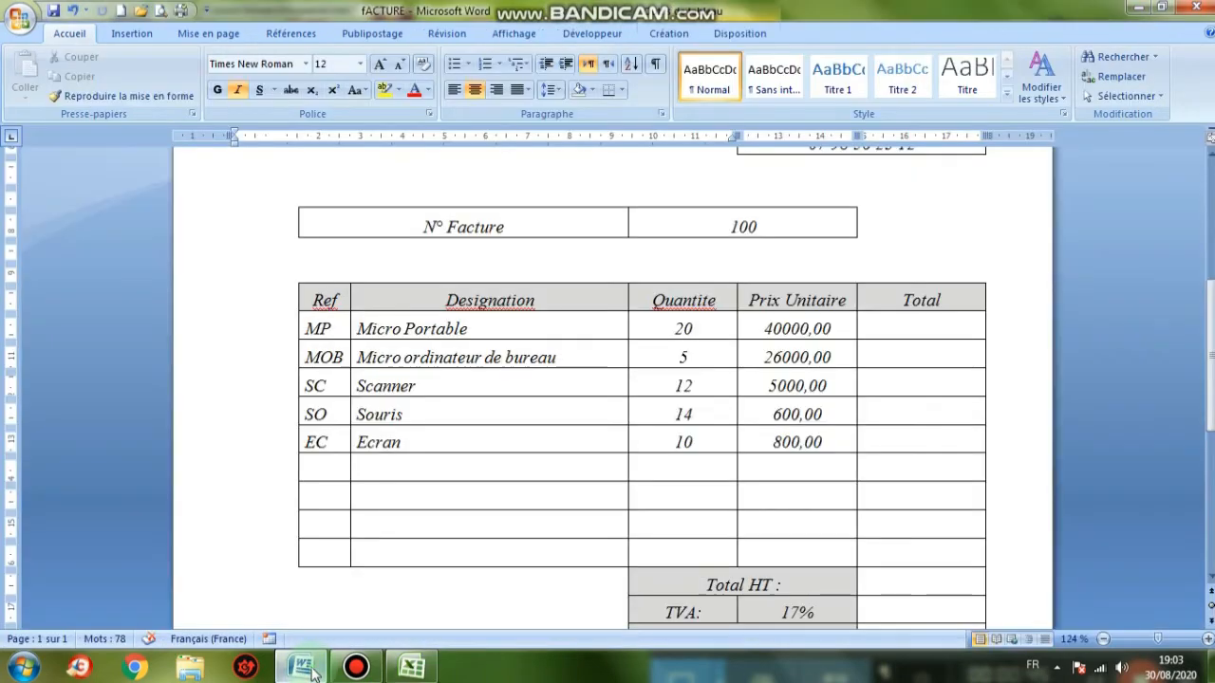
{"action": "left_click", "coordinate": [311, 669]}
{"action": "type", "text": "Mi"}
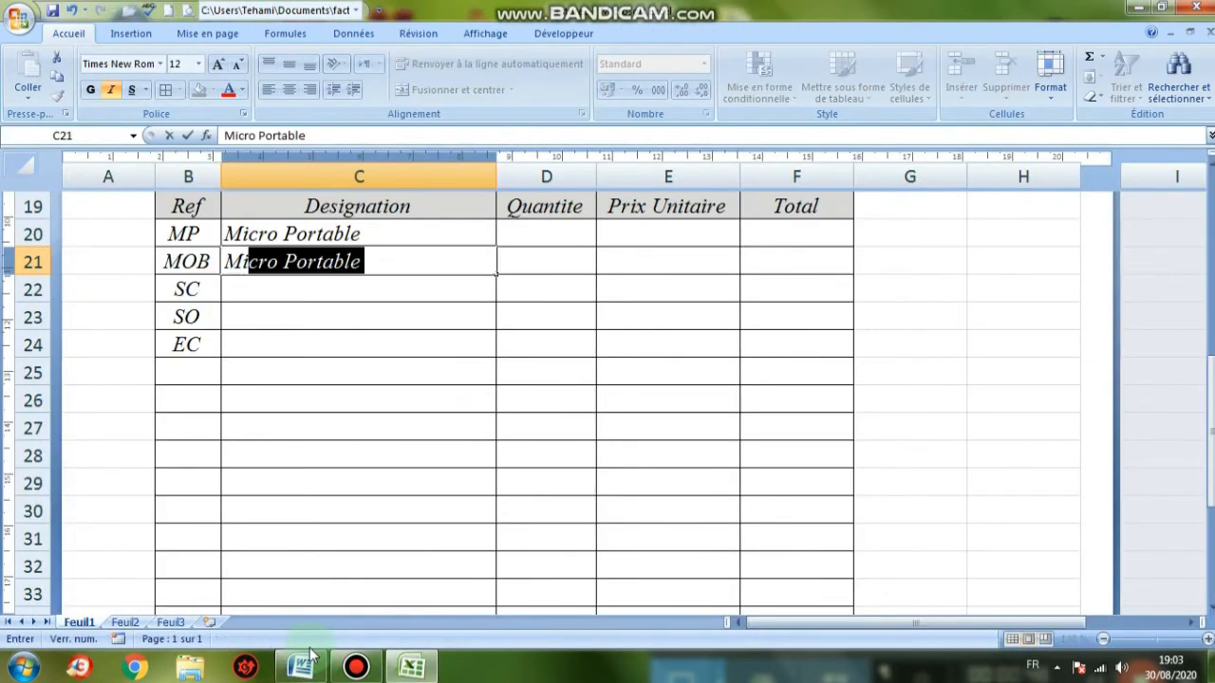
{"action": "type", "text": "cro "}
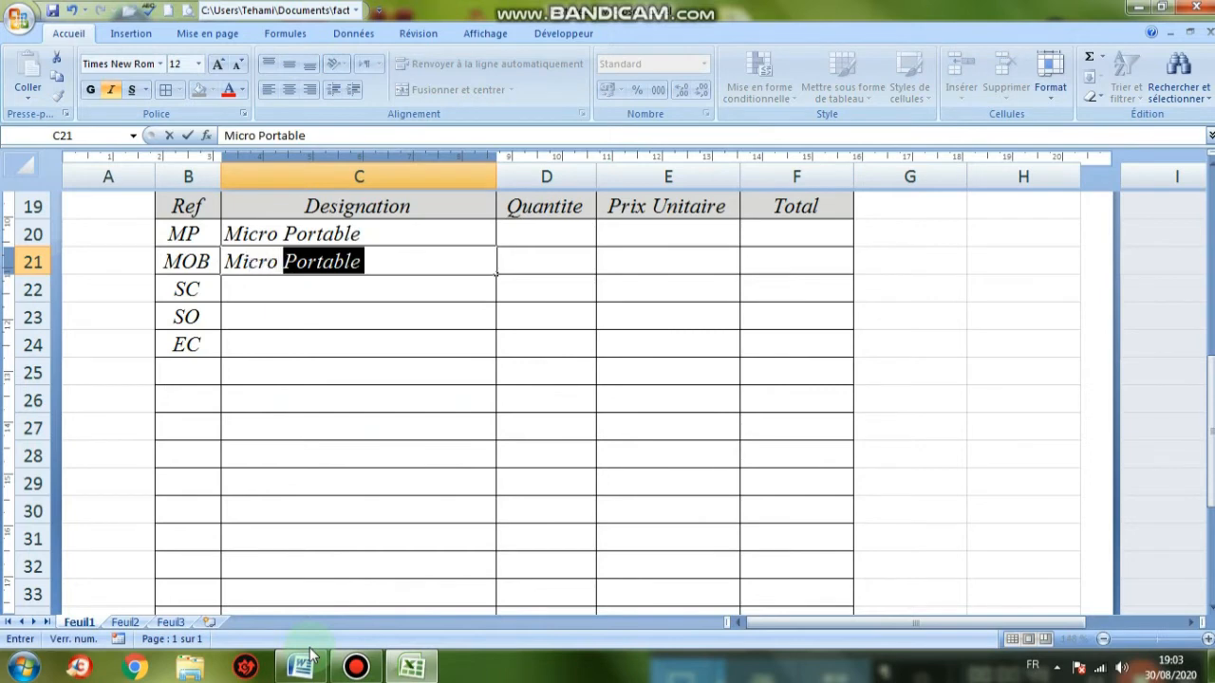
{"action": "type", "text": "ordinateur de"}
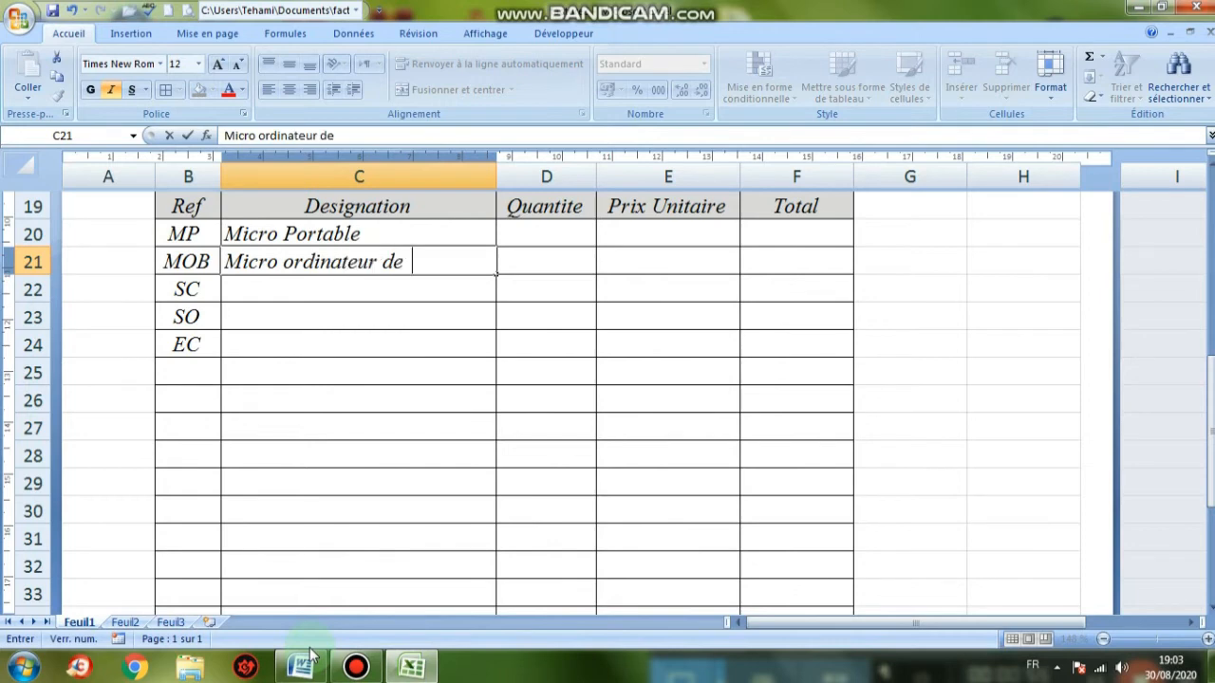
{"action": "type", "text": "Burea"}
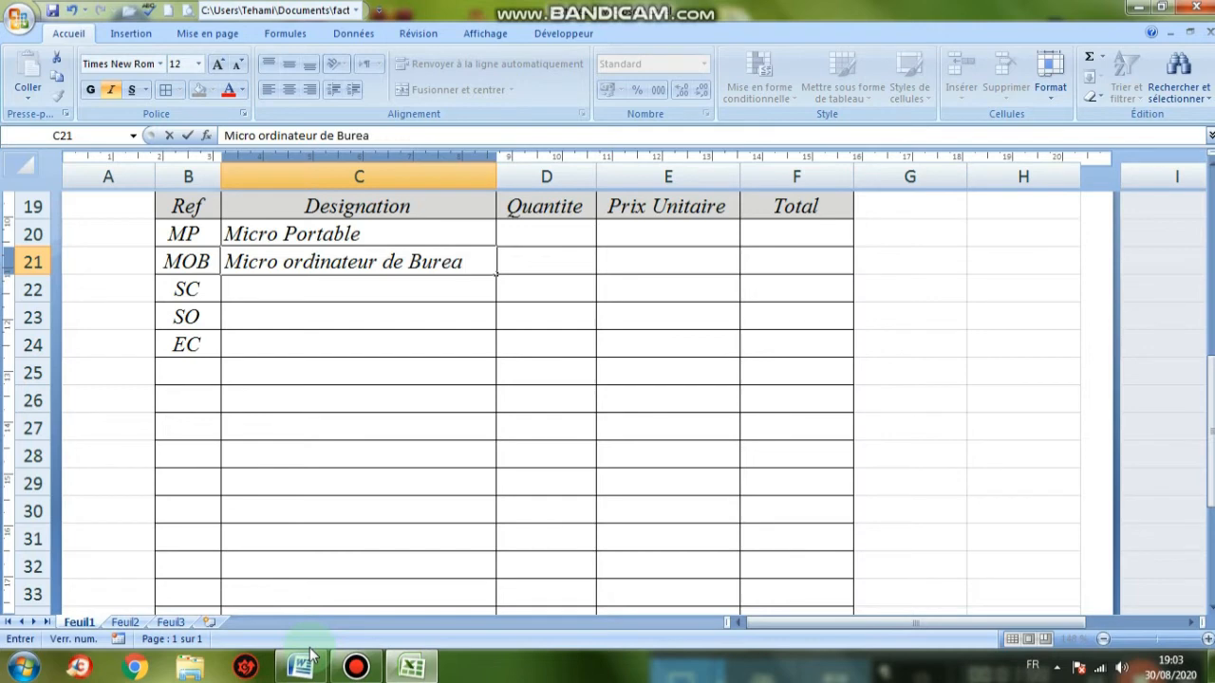
{"action": "type", "text": "u"}
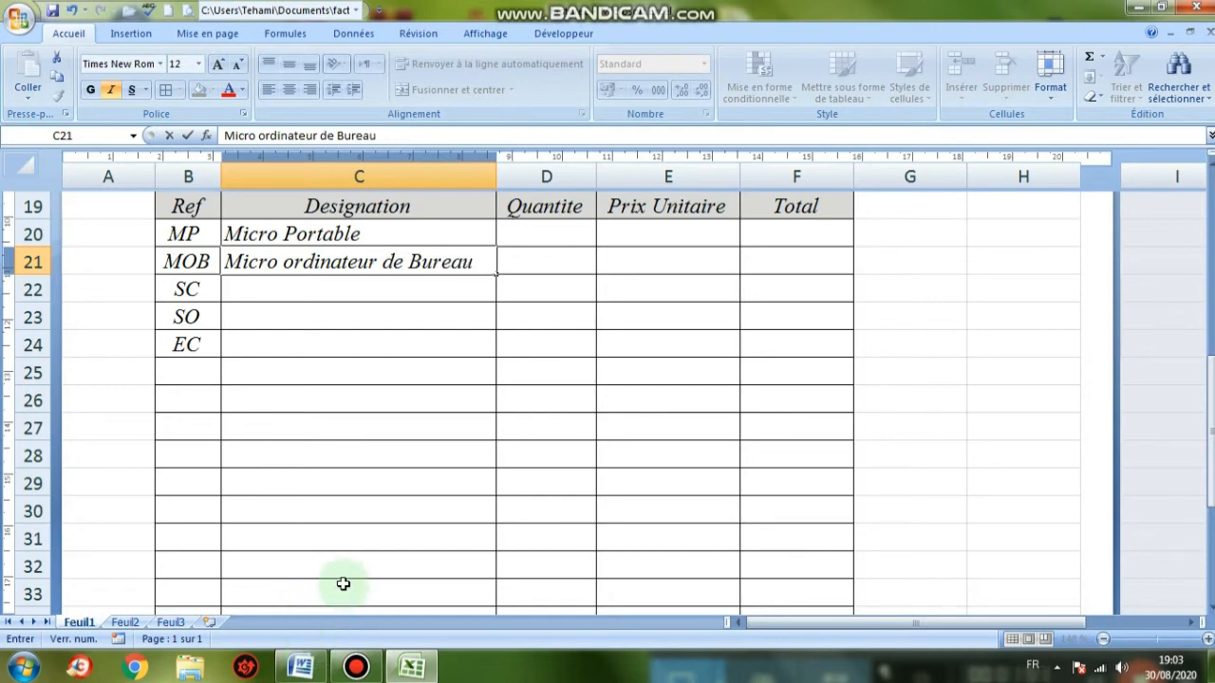
{"action": "left_click", "coordinate": [339, 292]}
Enter Scanner, Souris and Ecran in C22:C24, correcting 'ecran' to 'Ecran'
{"action": "type", "text": "Scanner"}
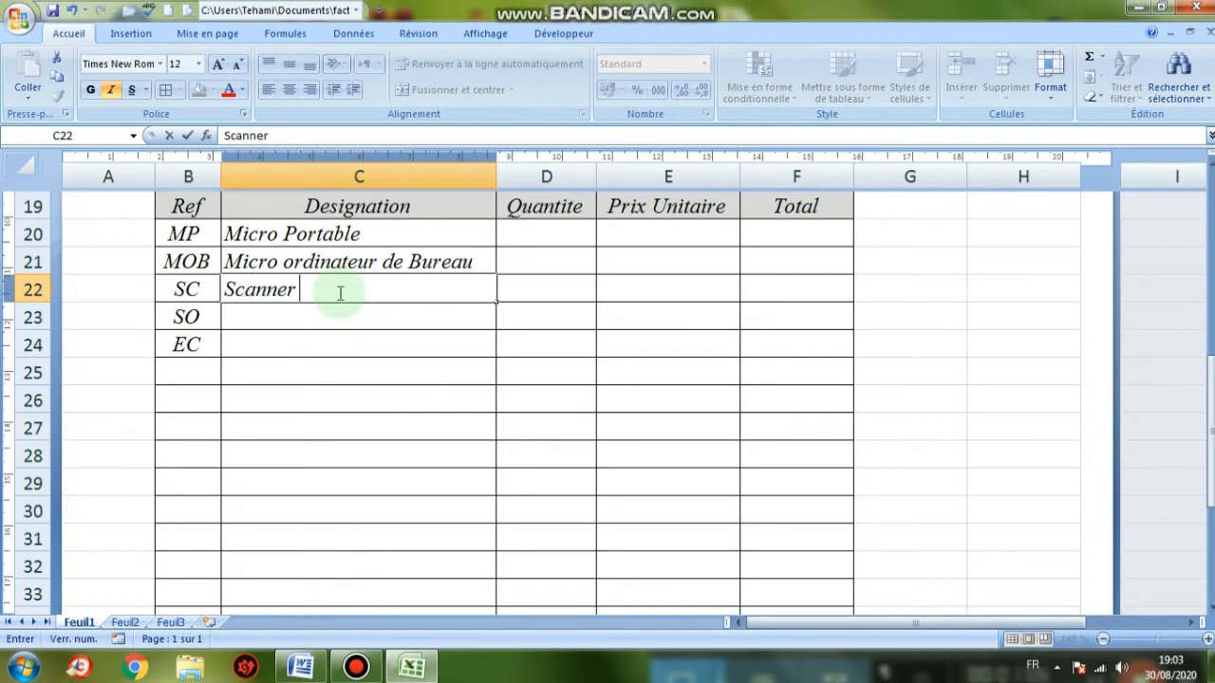
{"action": "key", "text": "Return"}
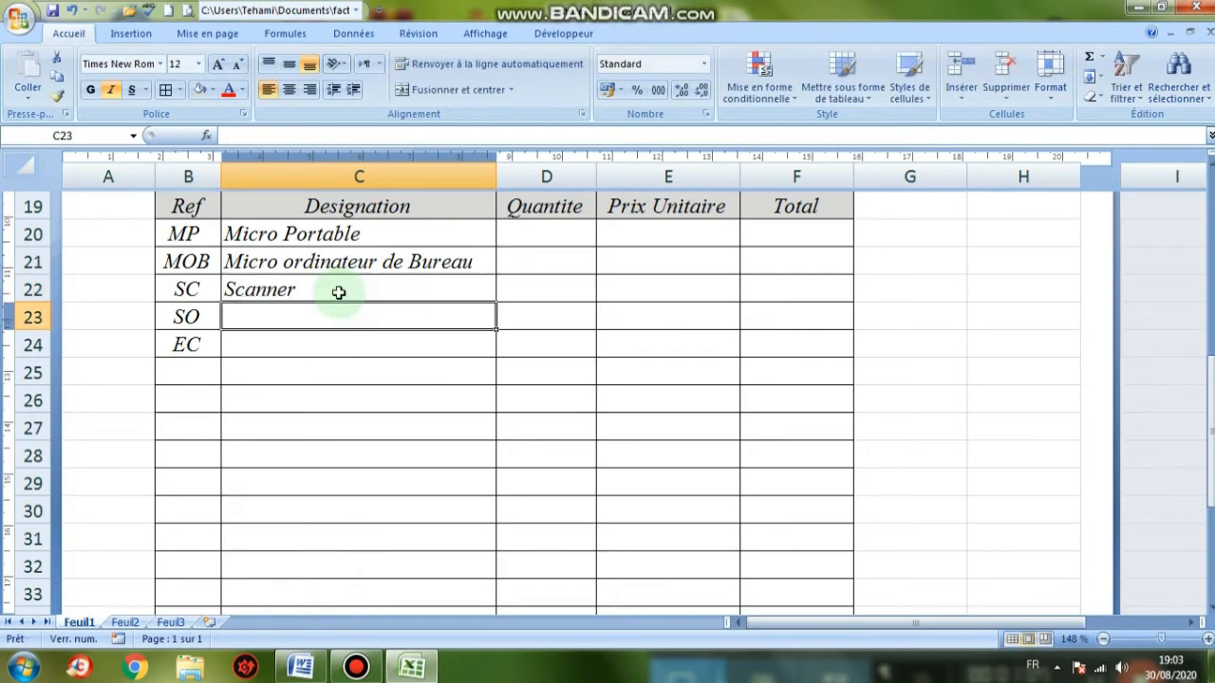
{"action": "type", "text": "Souris"}
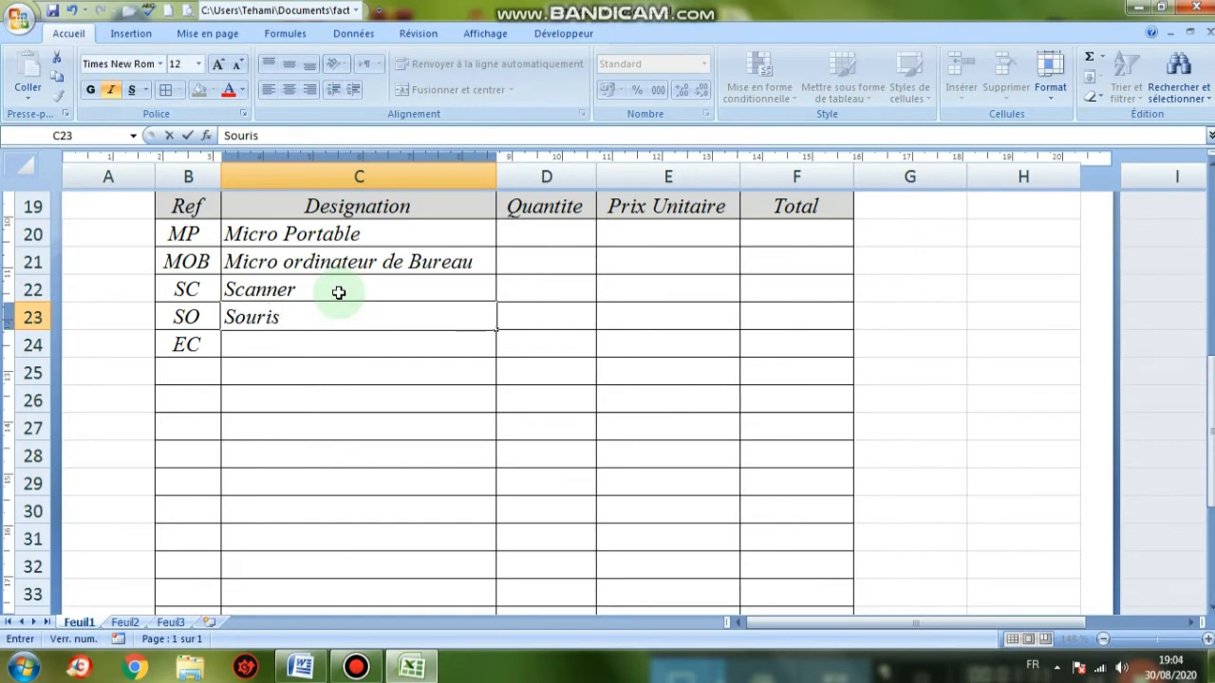
{"action": "key", "text": "Return"}
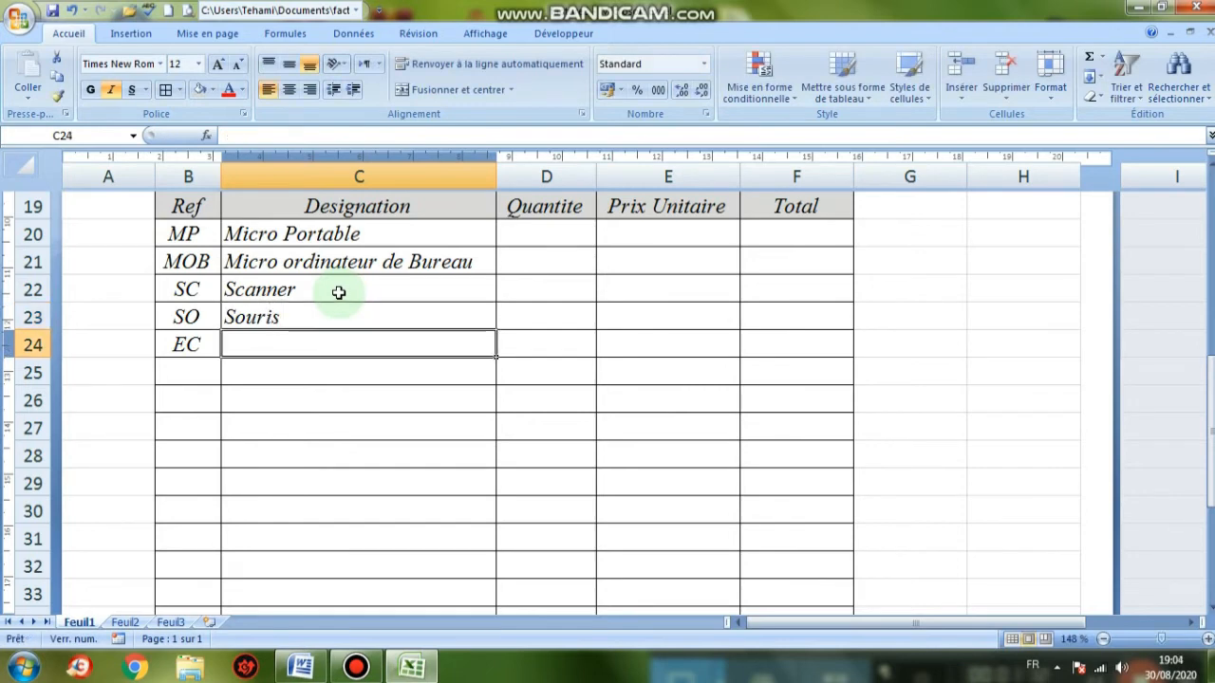
{"action": "type", "text": "ecra"}
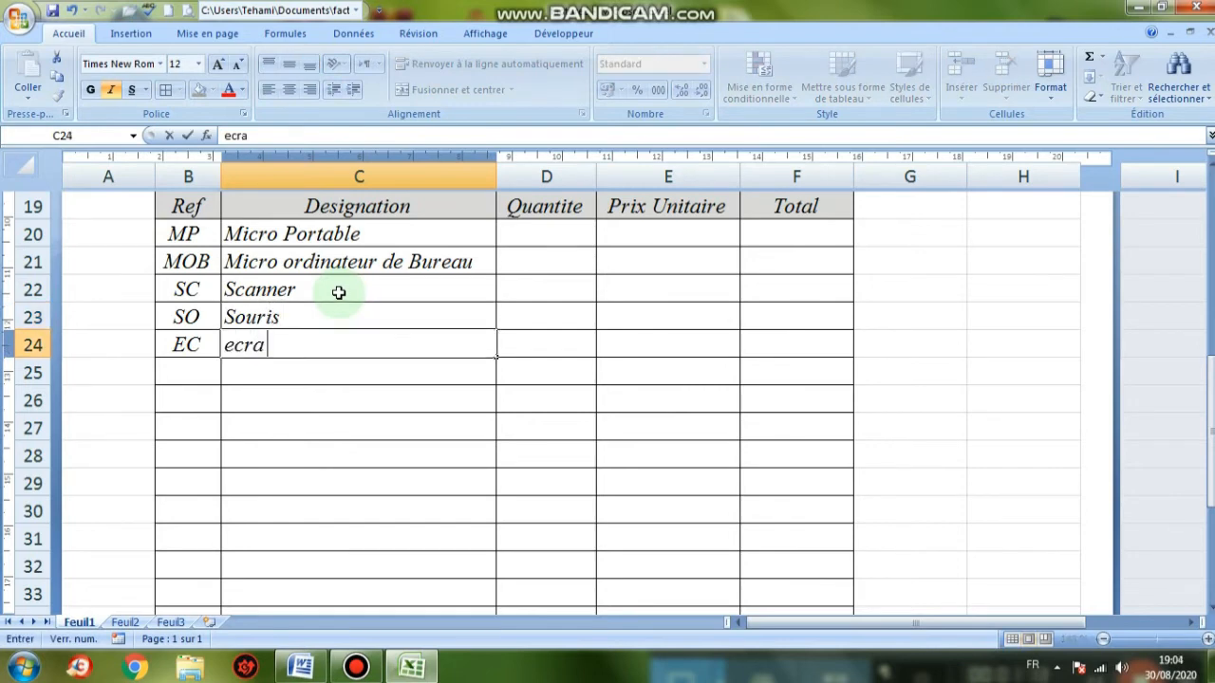
{"action": "type", "text": "n"}
{"action": "left_click", "coordinate": [339, 418]}
{"action": "left_click", "coordinate": [239, 346]}
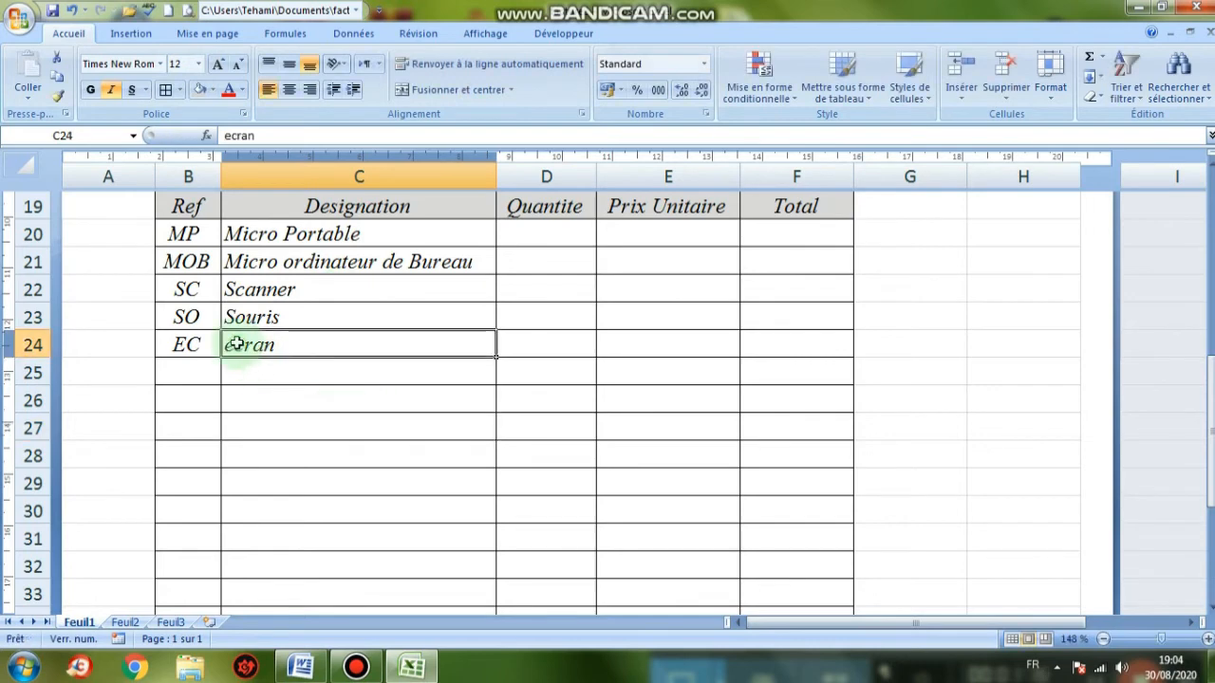
{"action": "double_click", "coordinate": [230, 345]}
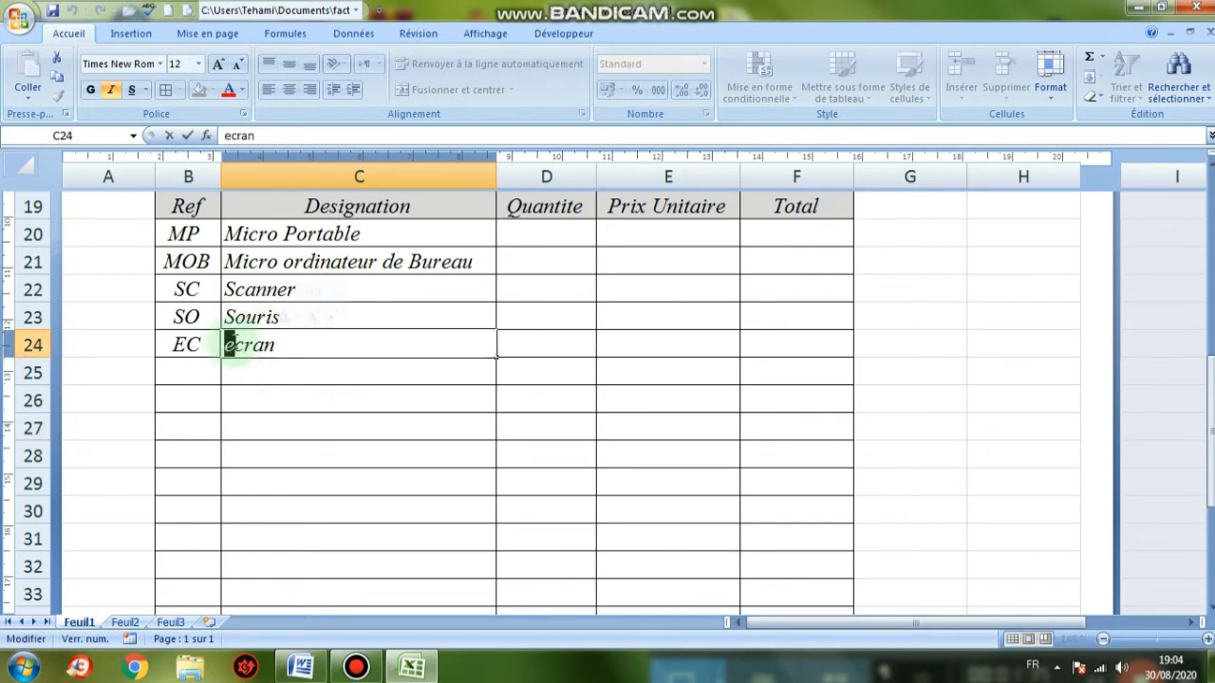
{"action": "type", "text": "E"}
{"action": "left_click", "coordinate": [523, 402]}
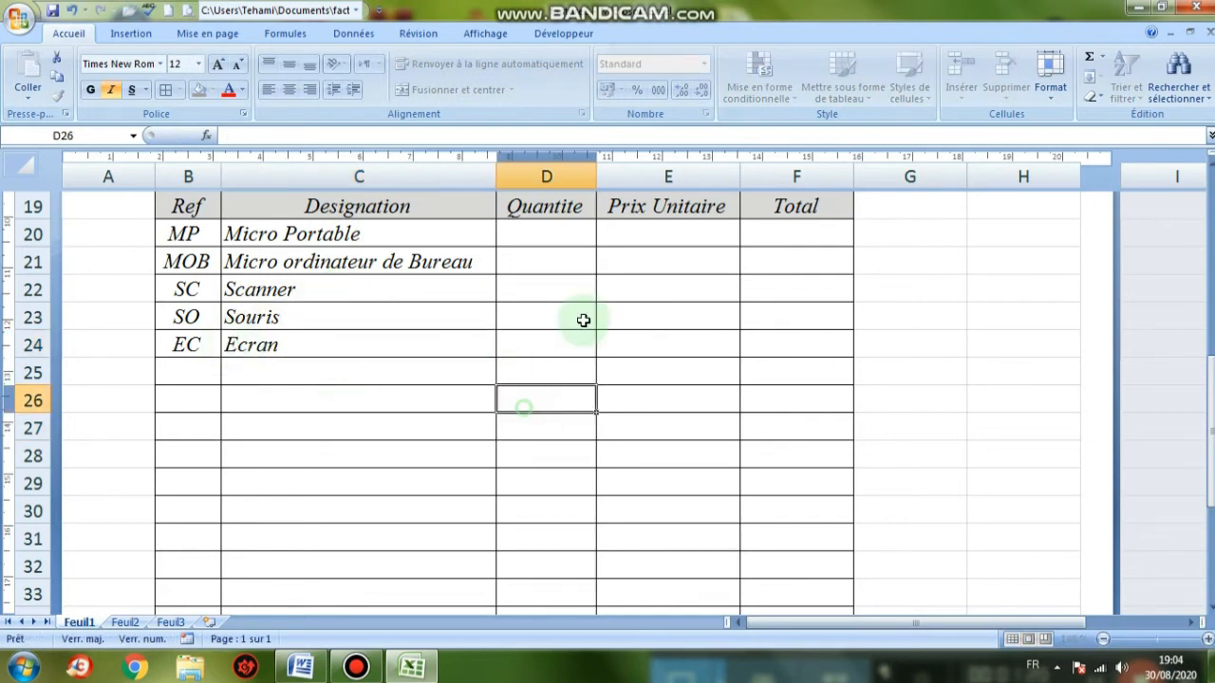
Enter quantities 20 and 5, then undo the 12 that overwrote Scanner
{"action": "left_click", "coordinate": [538, 244]}
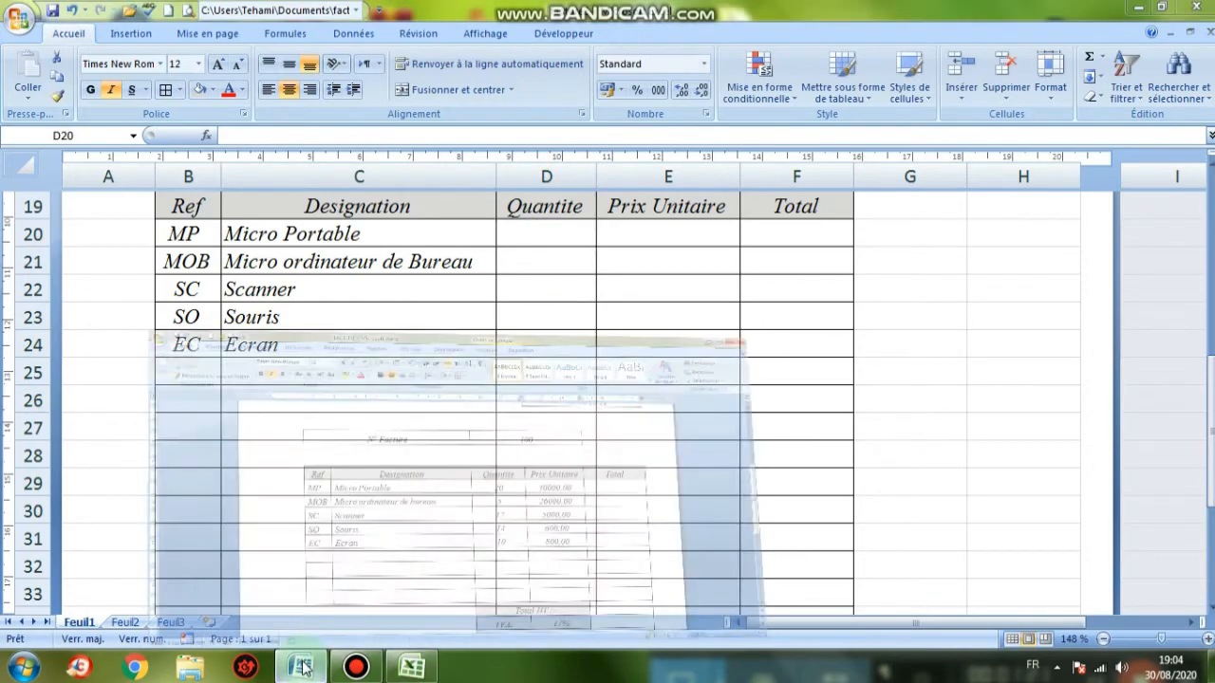
{"action": "left_click", "coordinate": [300, 667]}
{"action": "left_click", "coordinate": [301, 667]}
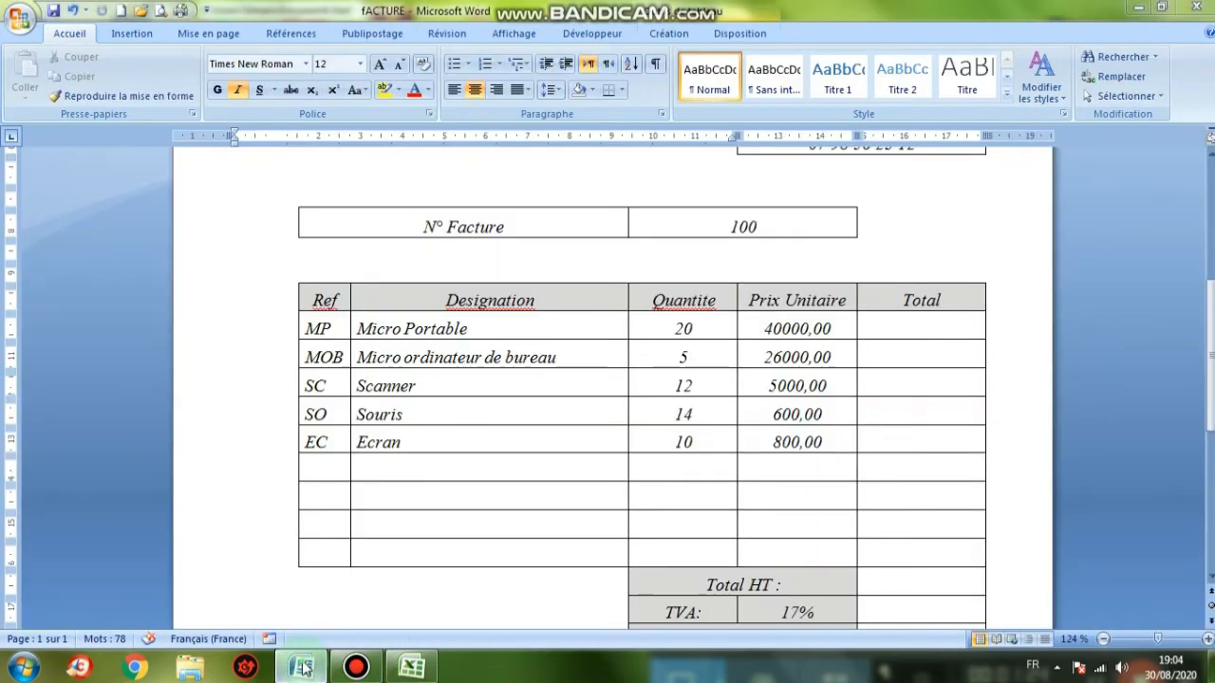
{"action": "type", "text": "20"}
{"action": "key", "text": "Return"}
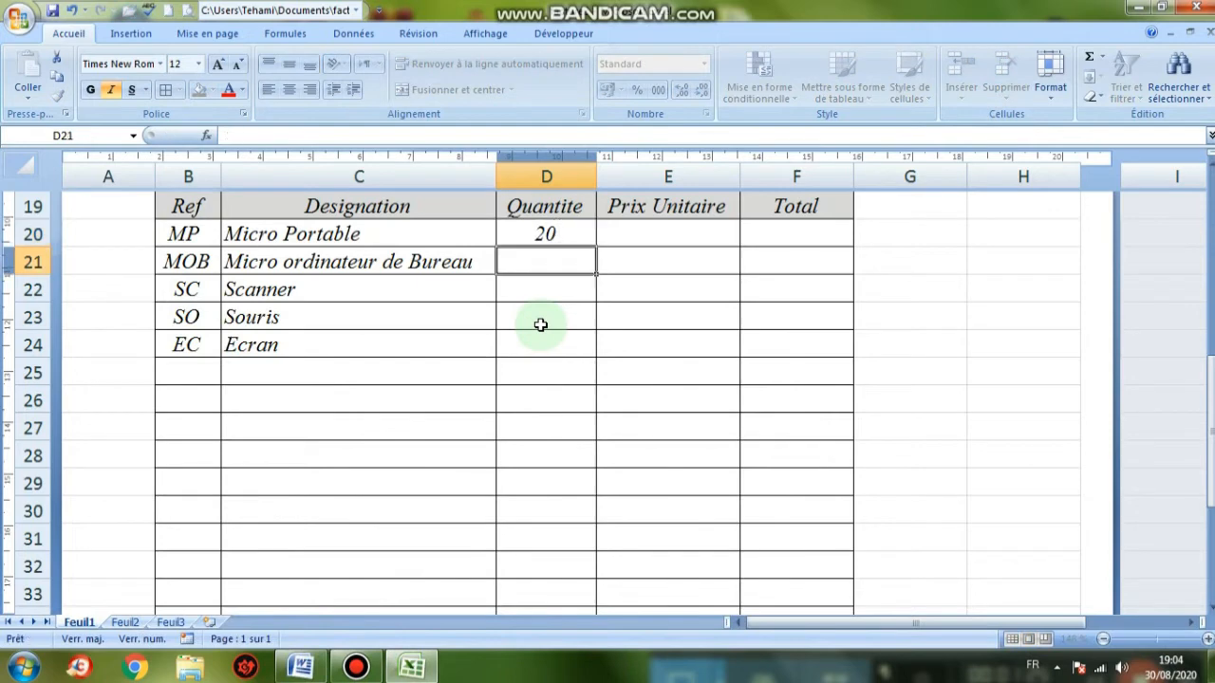
{"action": "type", "text": "5"}
{"action": "key", "text": "Return"}
{"action": "key", "text": "Left"}
{"action": "type", "text": "12"}
{"action": "key", "text": "Return"}
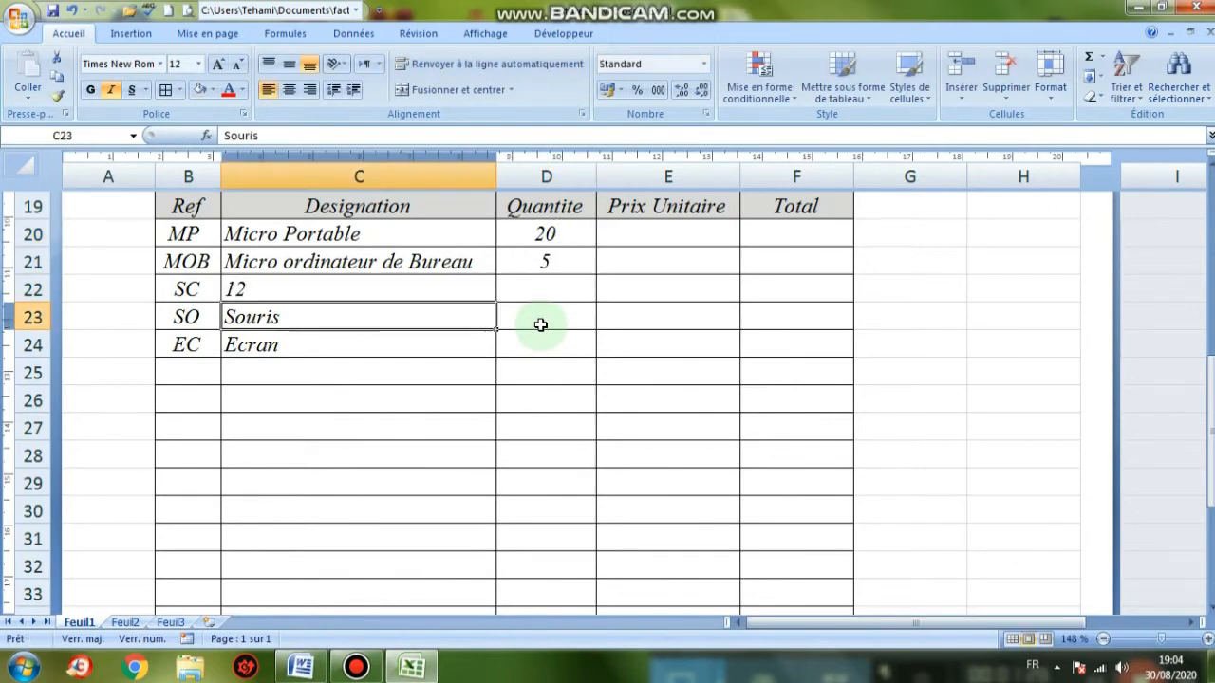
{"action": "left_click", "coordinate": [71, 10]}
Enter quantities 12, 14 and 10 in D22 through D24
{"action": "left_click", "coordinate": [534, 286]}
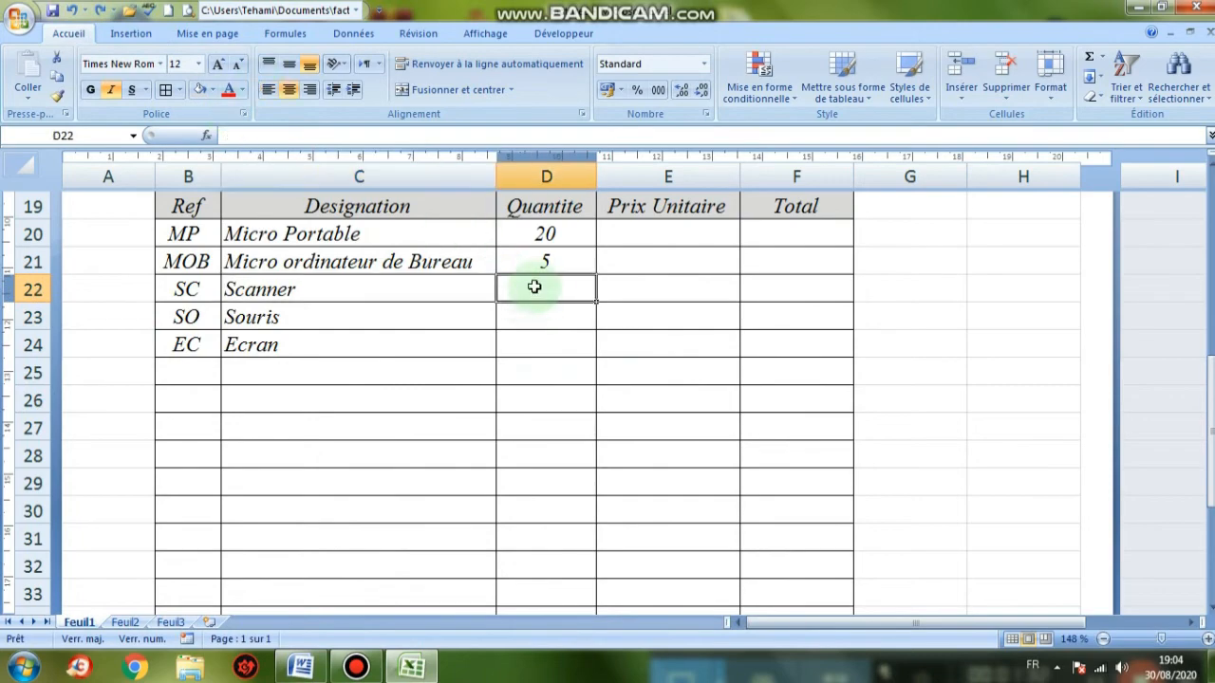
{"action": "type", "text": "12"}
{"action": "key", "text": "Return"}
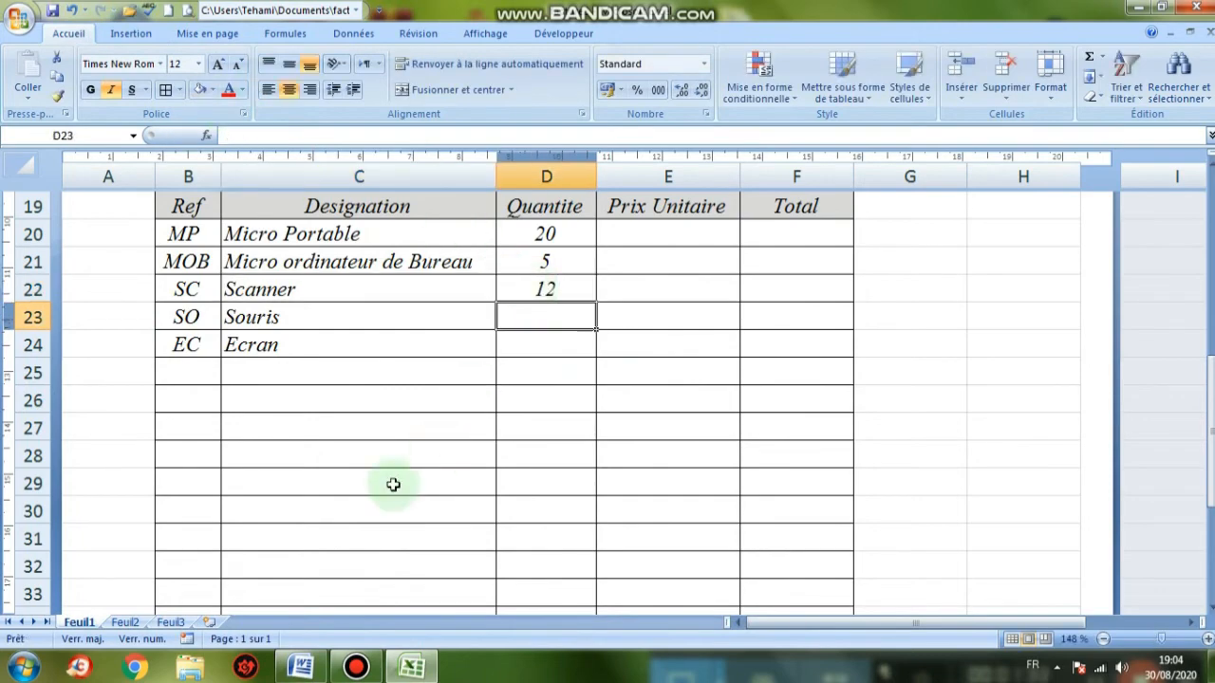
{"action": "left_click", "coordinate": [302, 669]}
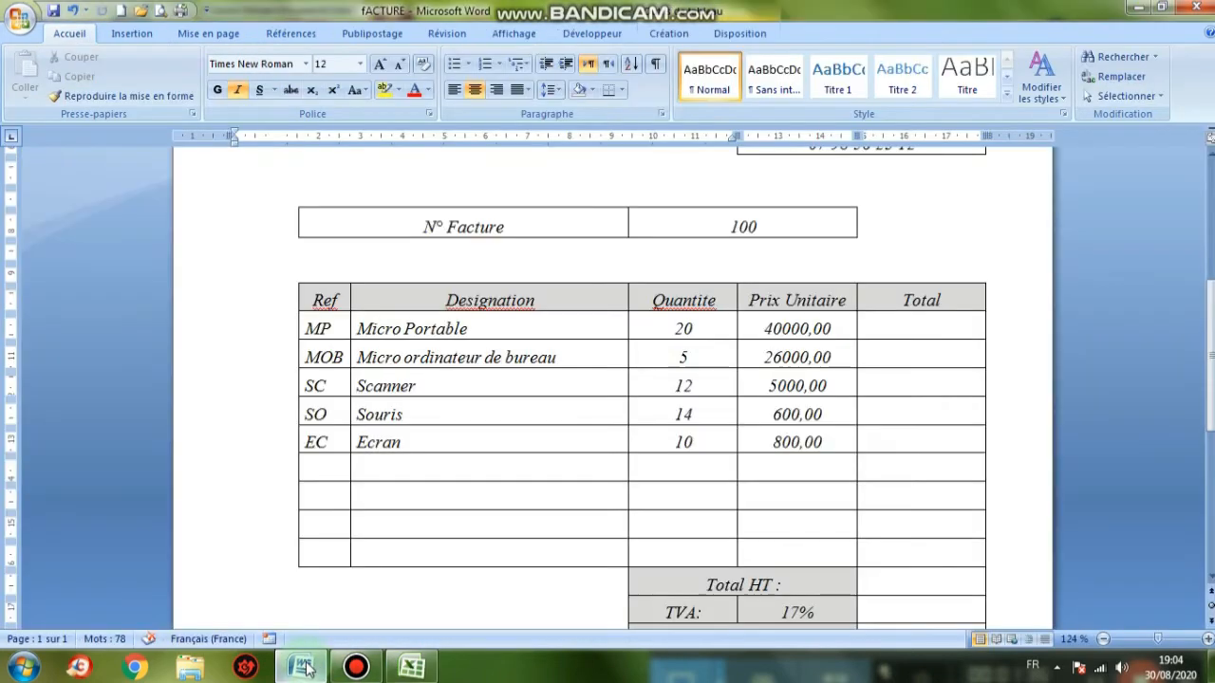
{"action": "left_click", "coordinate": [303, 669]}
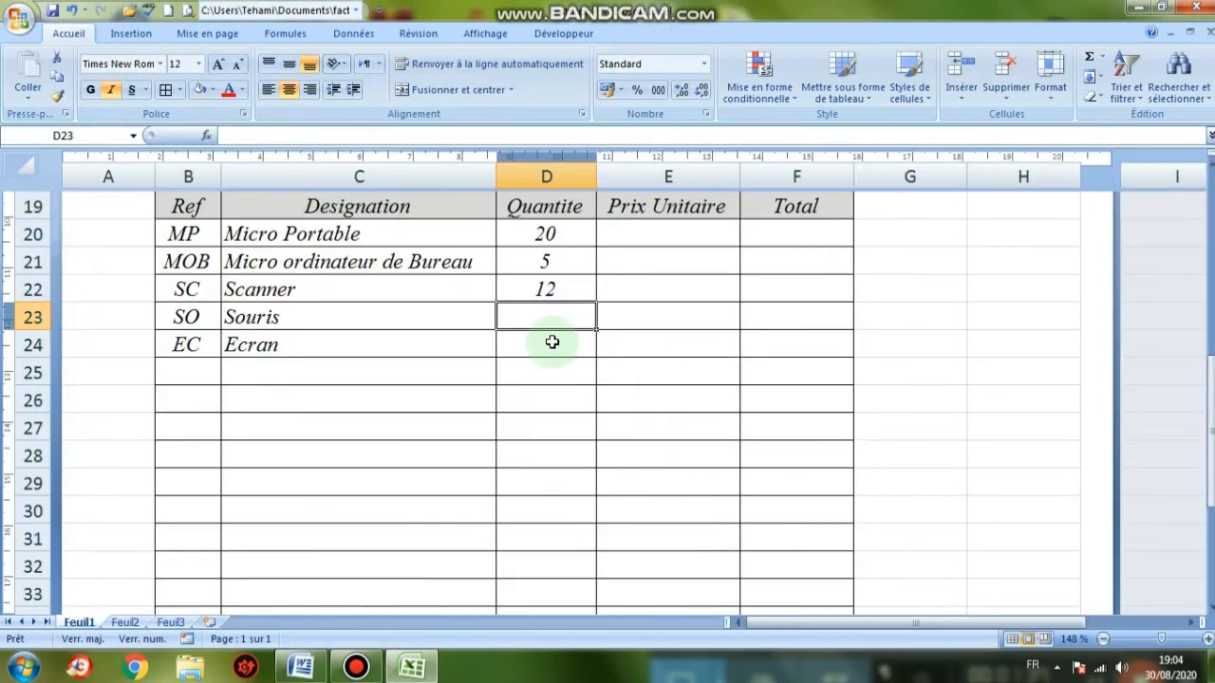
{"action": "type", "text": "14"}
{"action": "key", "text": "Return"}
{"action": "type", "text": "10"}
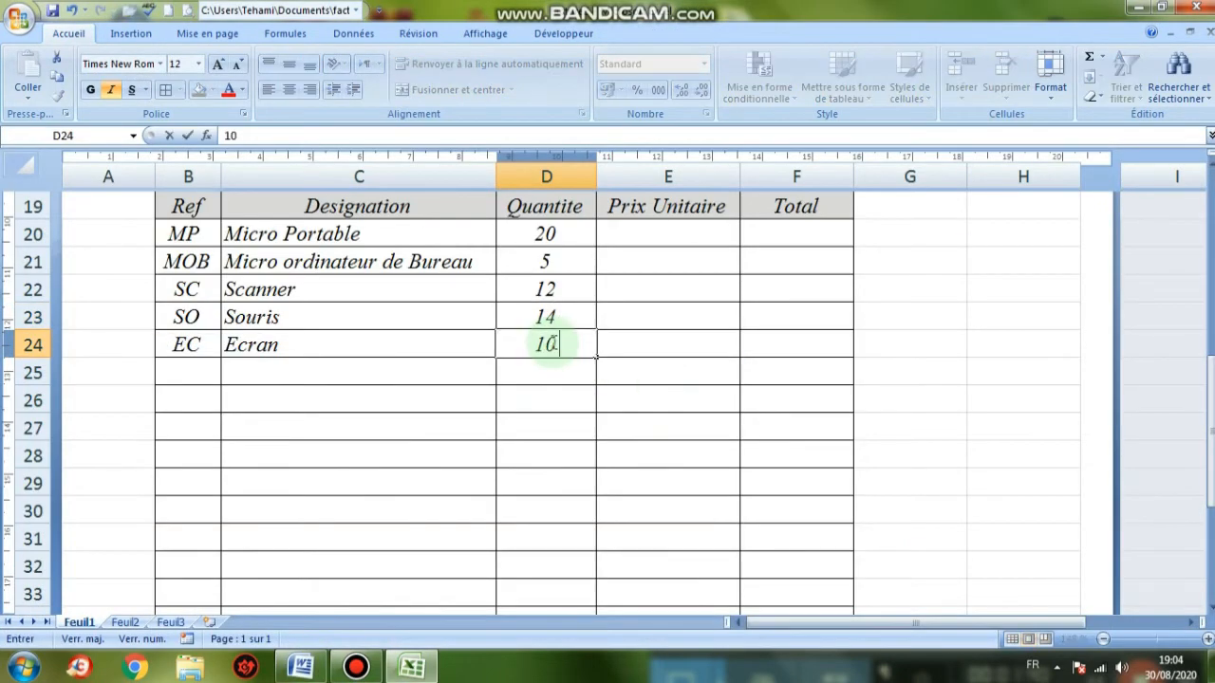
{"action": "left_click", "coordinate": [647, 234]}
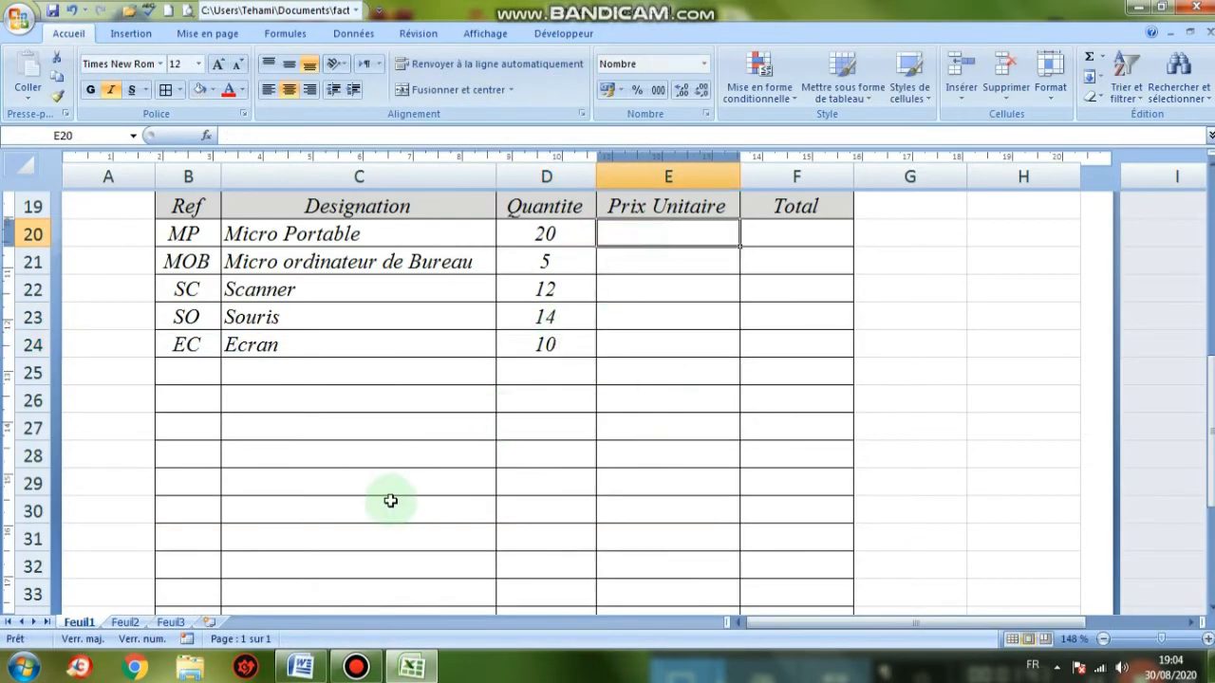
Enter unit prices 40000 for Micro Portable and 26000 for the desktop computer
{"action": "left_click", "coordinate": [300, 668]}
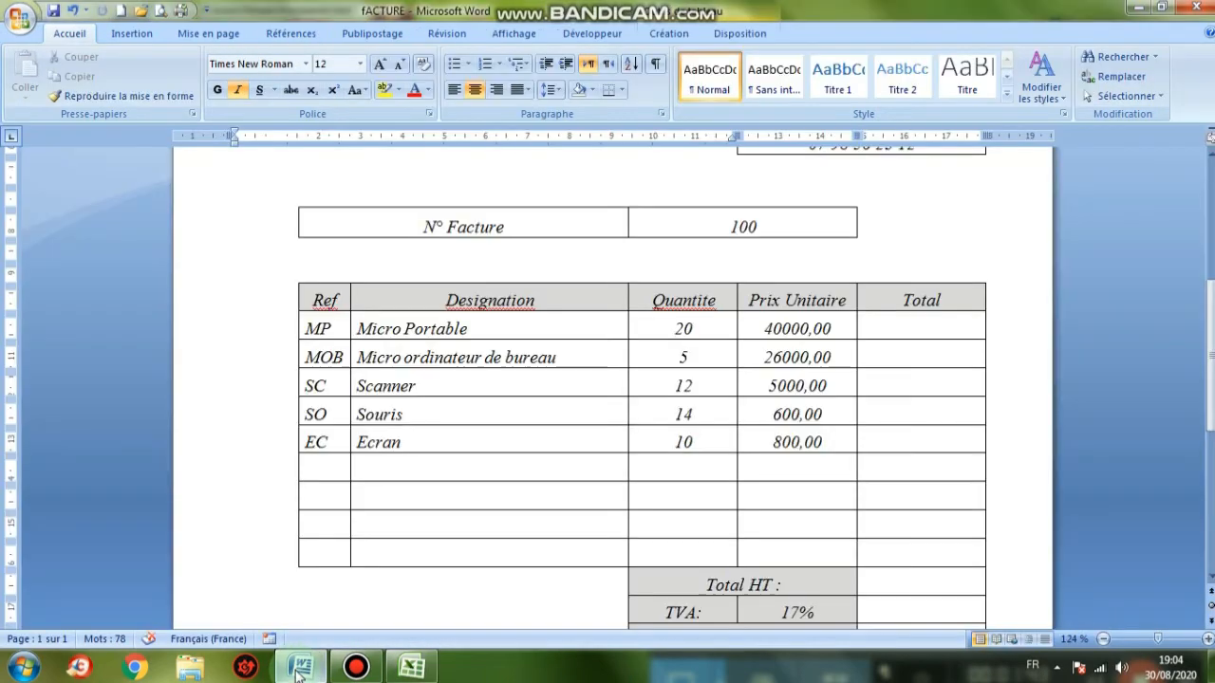
{"action": "left_click", "coordinate": [299, 668]}
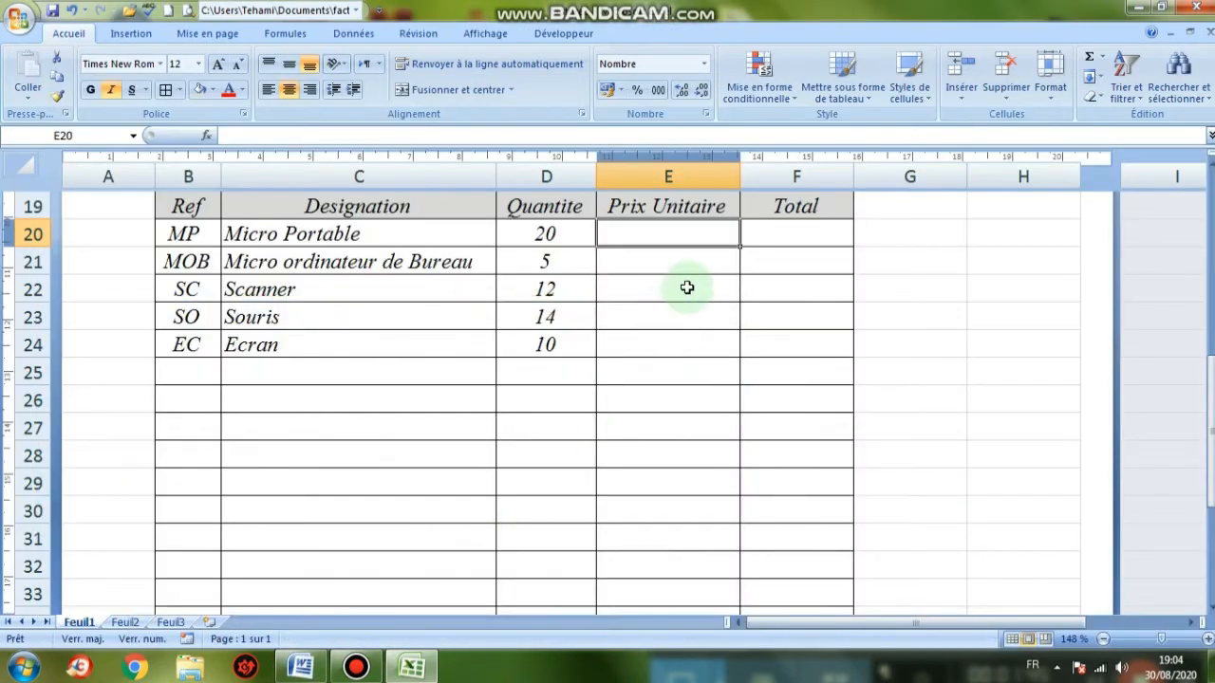
{"action": "type", "text": "4000"}
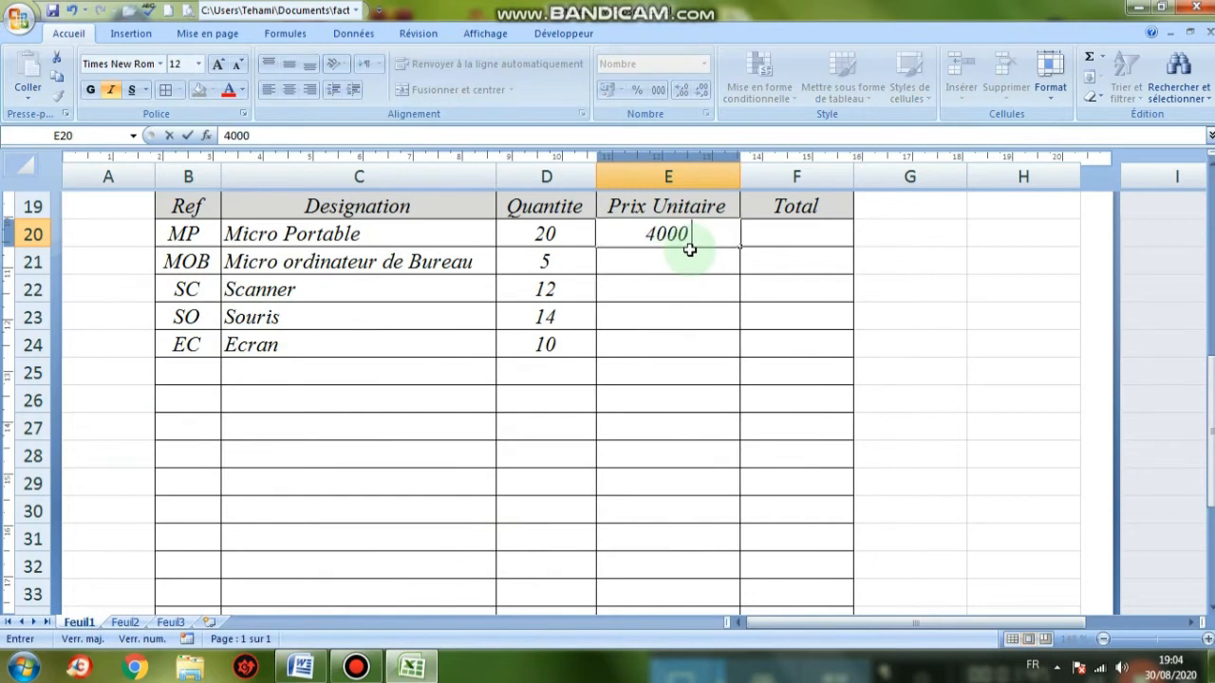
{"action": "type", "text": "0"}
{"action": "key", "text": "Return"}
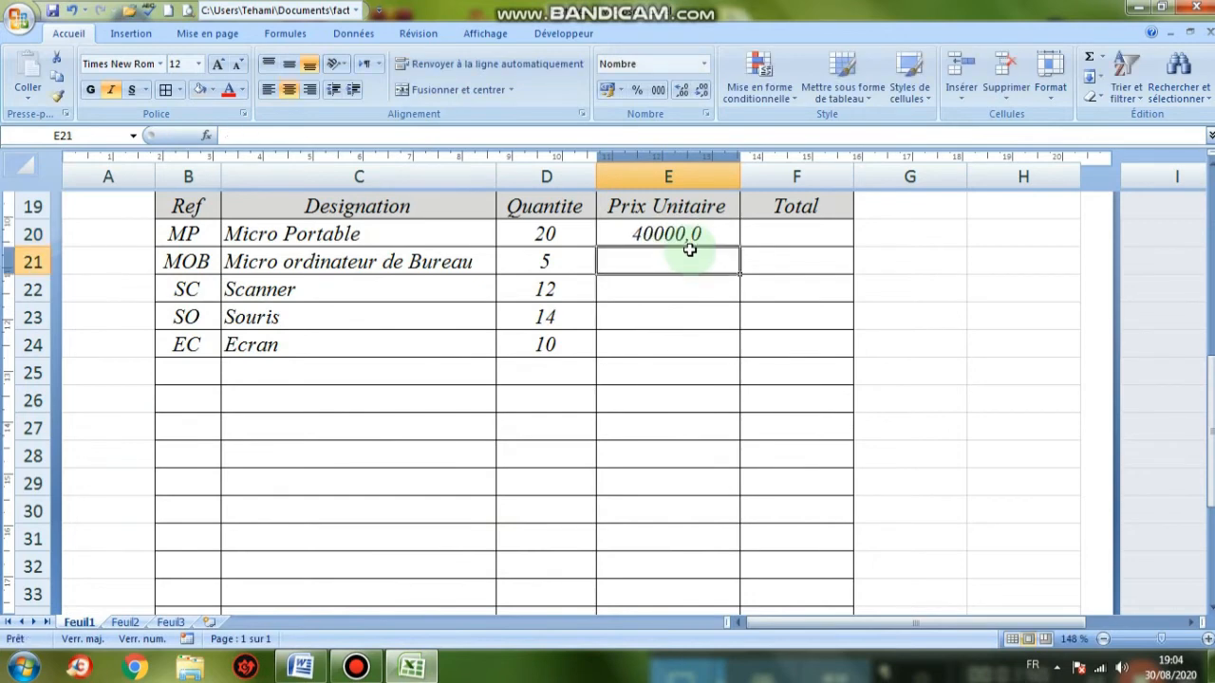
{"action": "type", "text": "26000"}
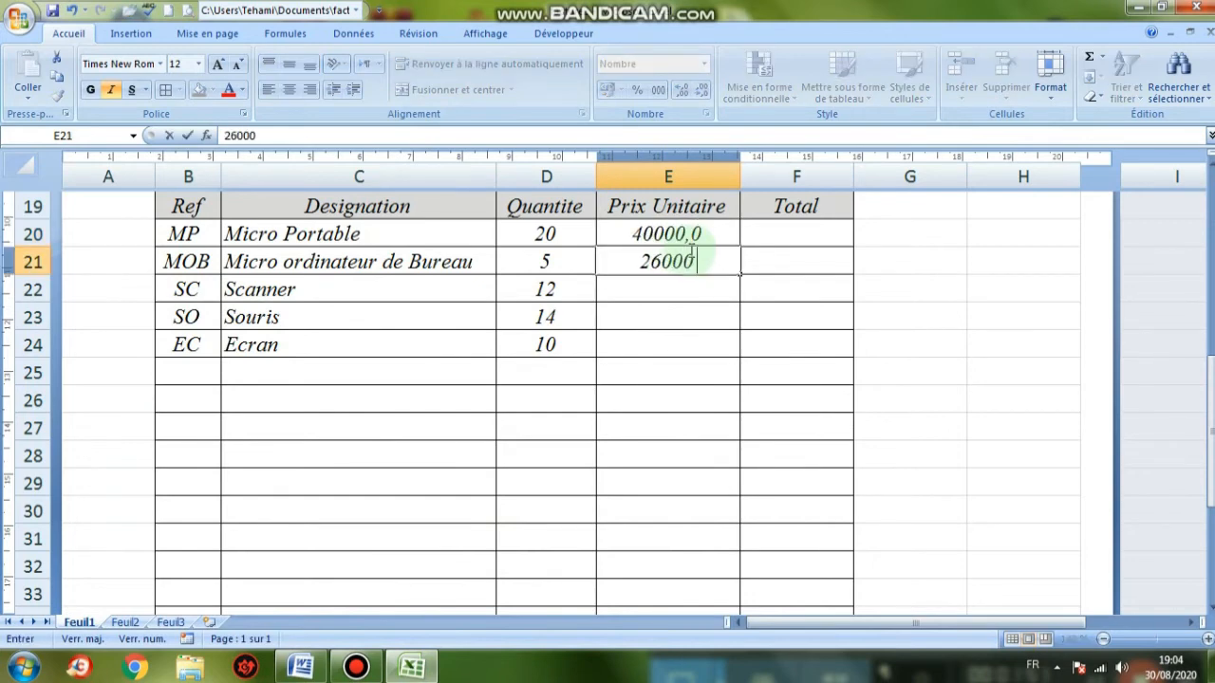
{"action": "key", "text": "Return"}
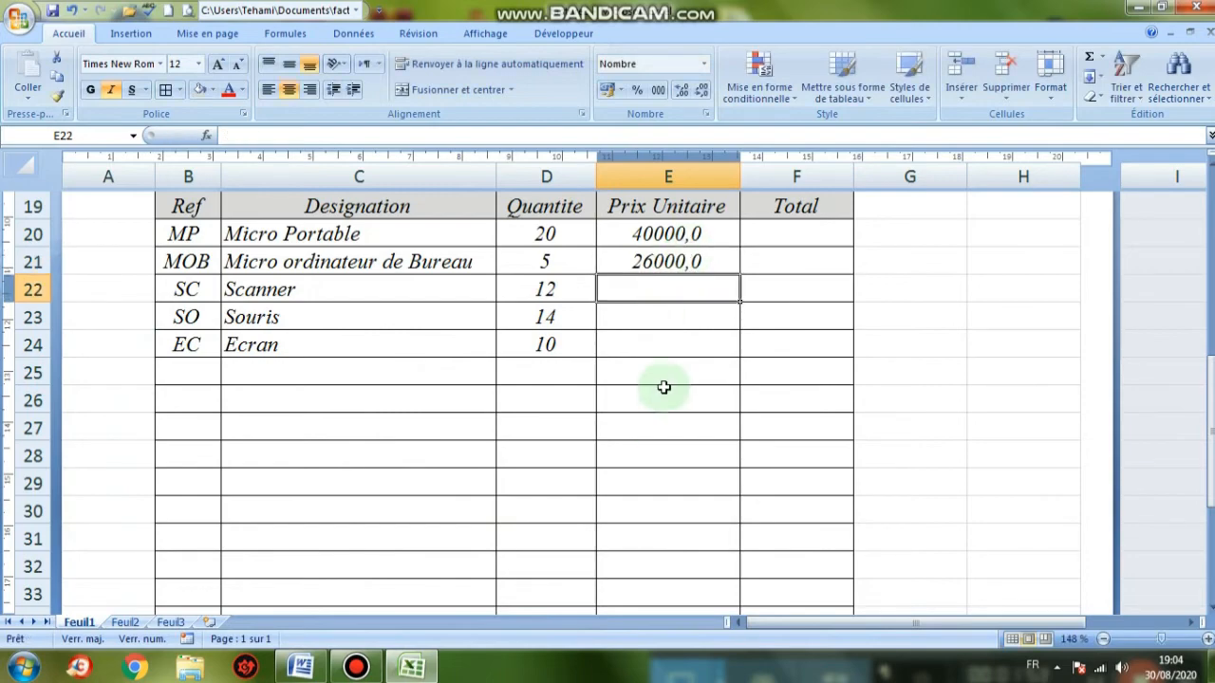
Enter unit prices 5000 for Scanner and 600 for Souris
{"action": "left_click", "coordinate": [300, 667]}
{"action": "left_click", "coordinate": [300, 668]}
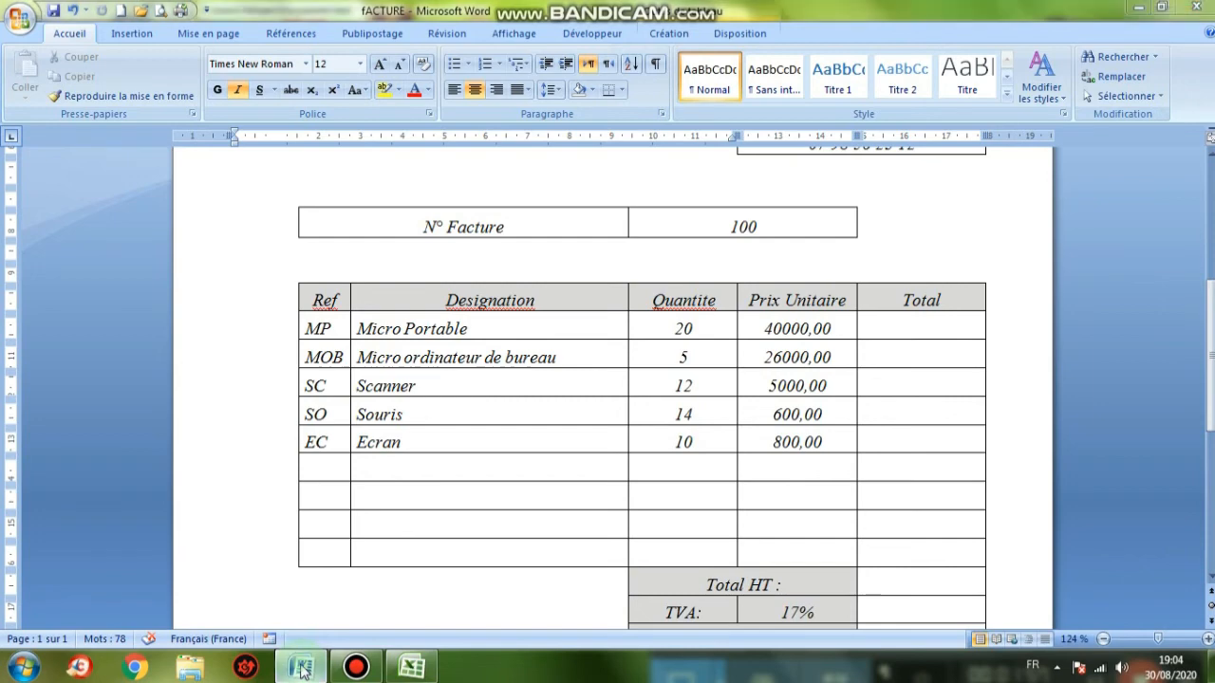
{"action": "type", "text": "500"}
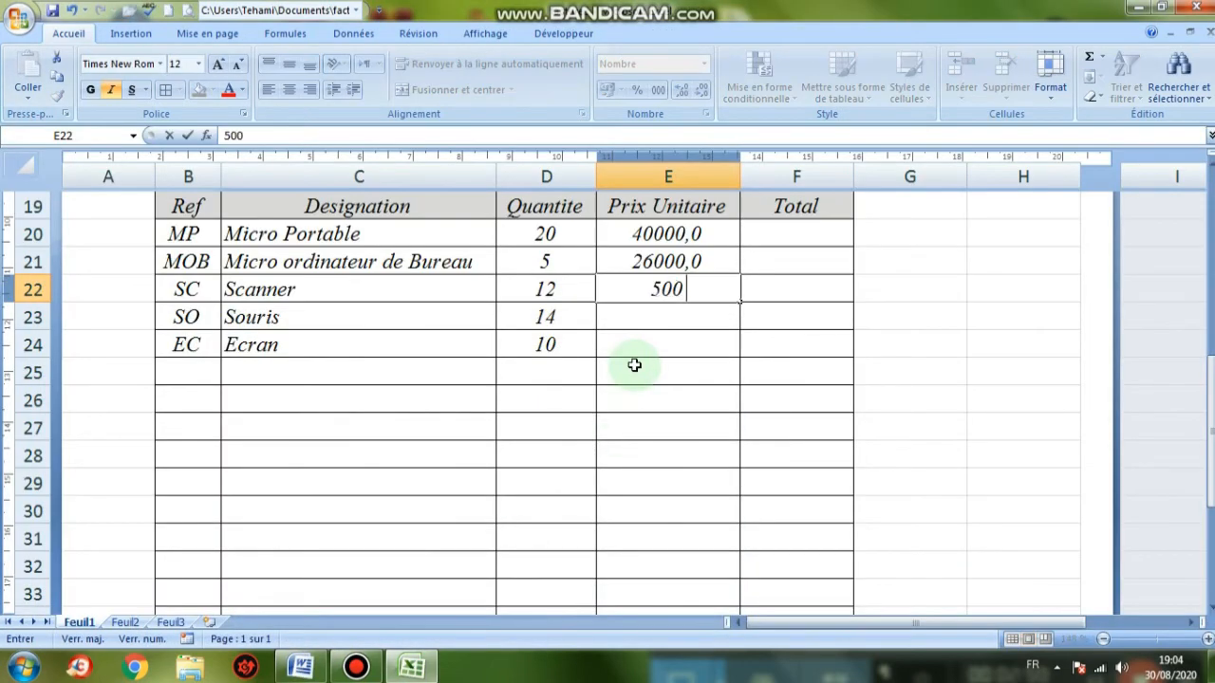
{"action": "type", "text": "0"}
{"action": "key", "text": "Return"}
{"action": "type", "text": "600"}
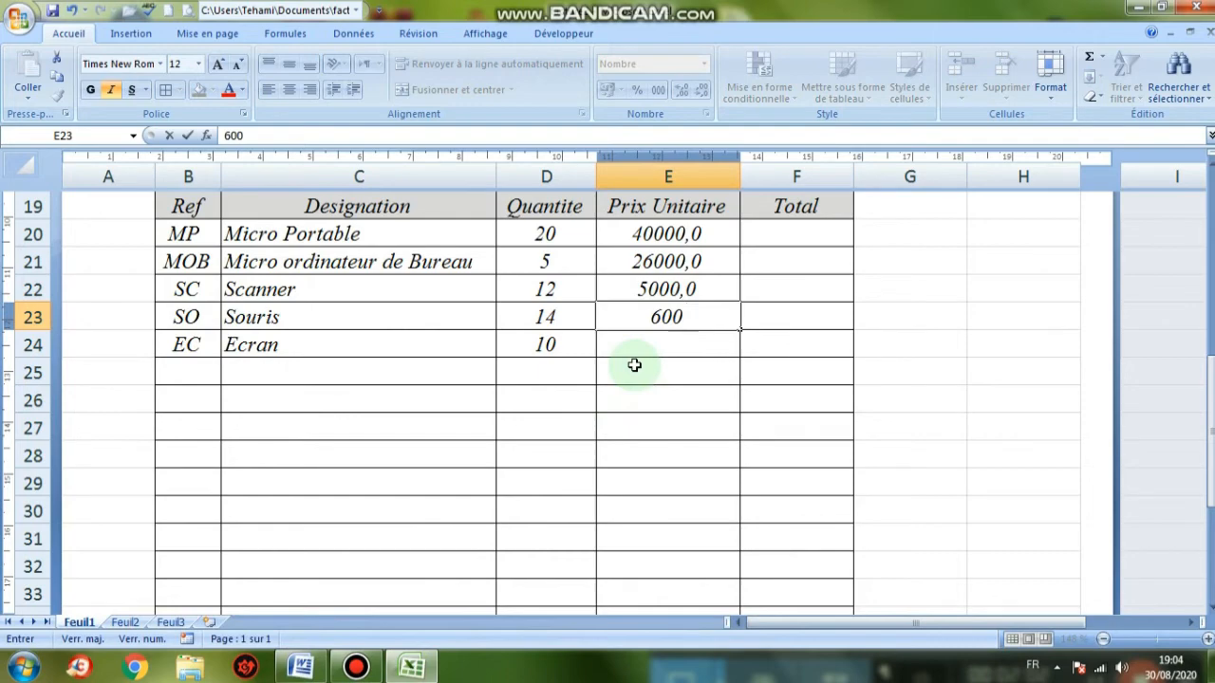
{"action": "key", "text": "Return"}
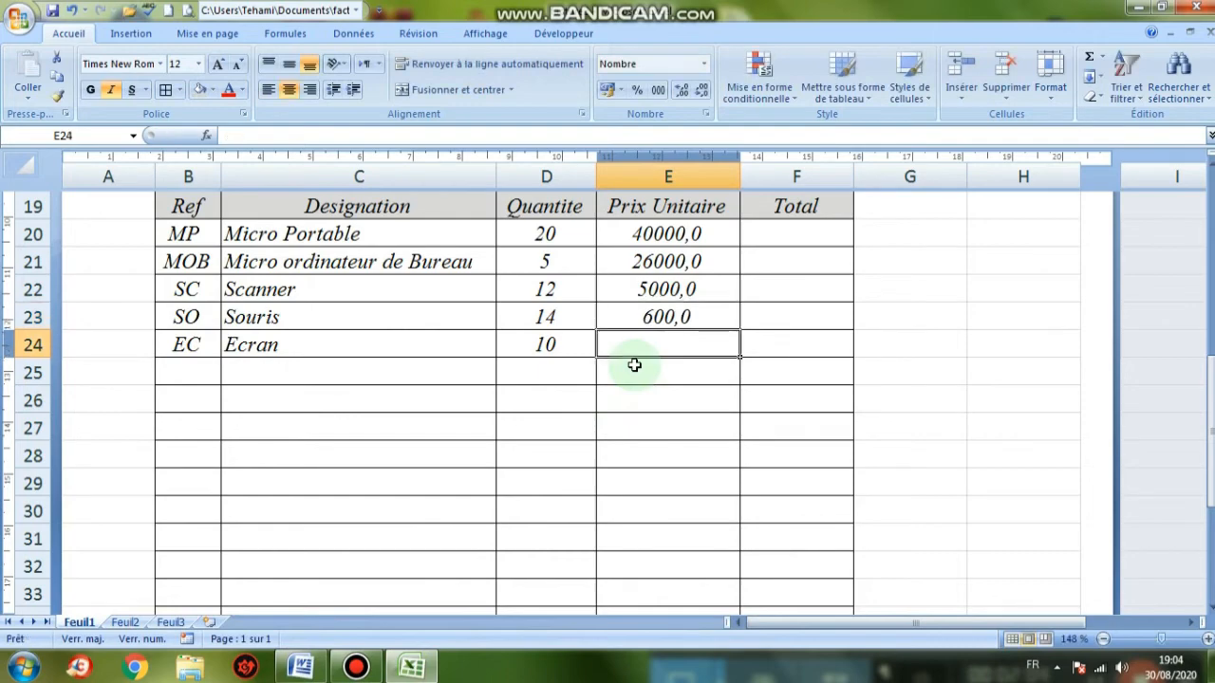
Enter 800 as the Ecran unit price in E24
{"action": "type", "text": "800"}
{"action": "scroll", "coordinate": [634, 370], "scroll_direction": "up", "scroll_amount": 3}
{"action": "left_click", "coordinate": [670, 444]}
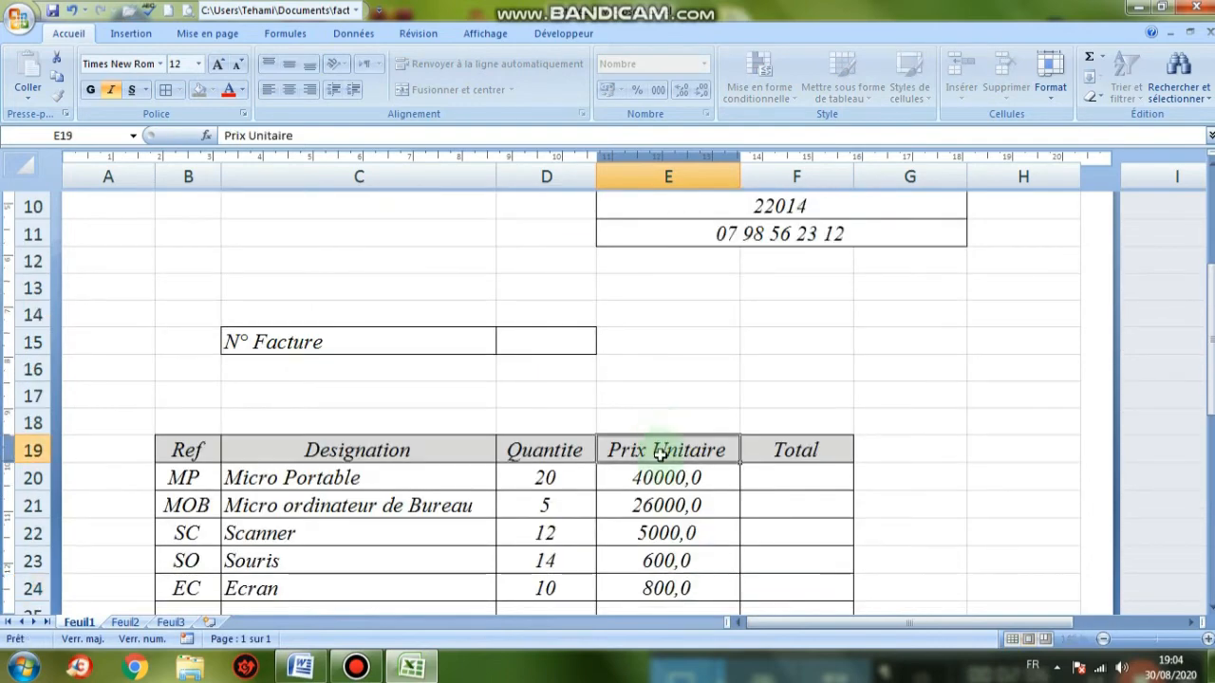
{"action": "scroll", "coordinate": [698, 549], "scroll_direction": "down", "scroll_amount": 2}
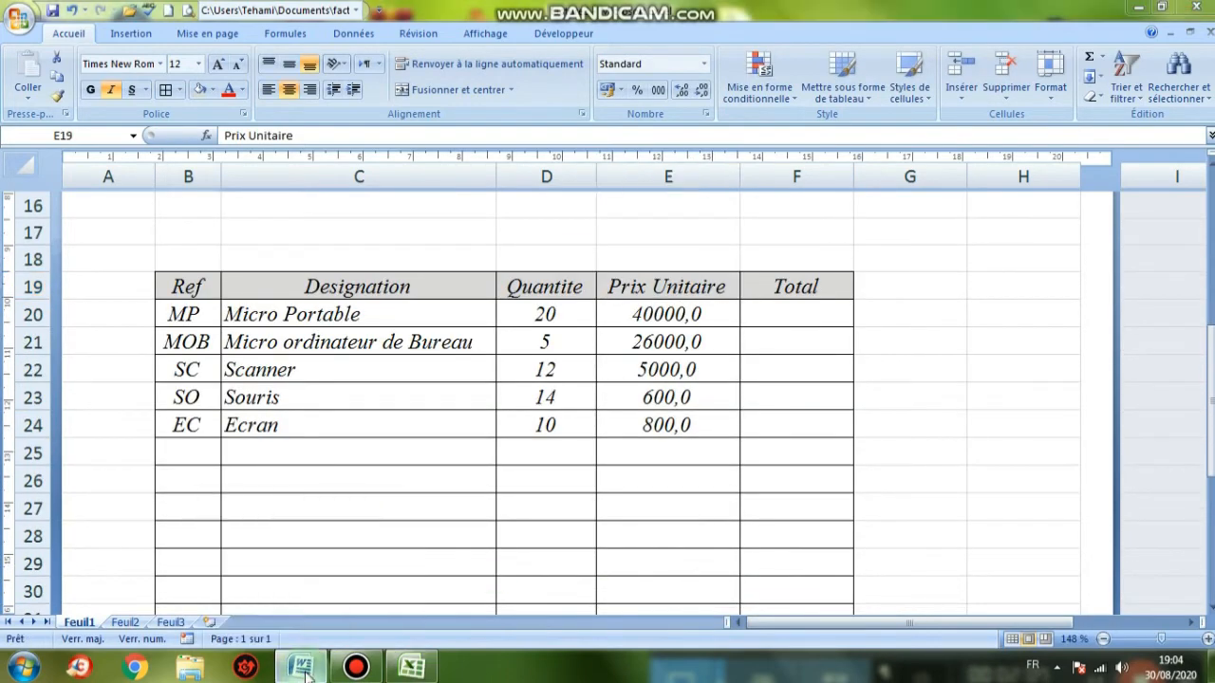
{"action": "left_click", "coordinate": [301, 668]}
{"action": "left_click", "coordinate": [302, 668]}
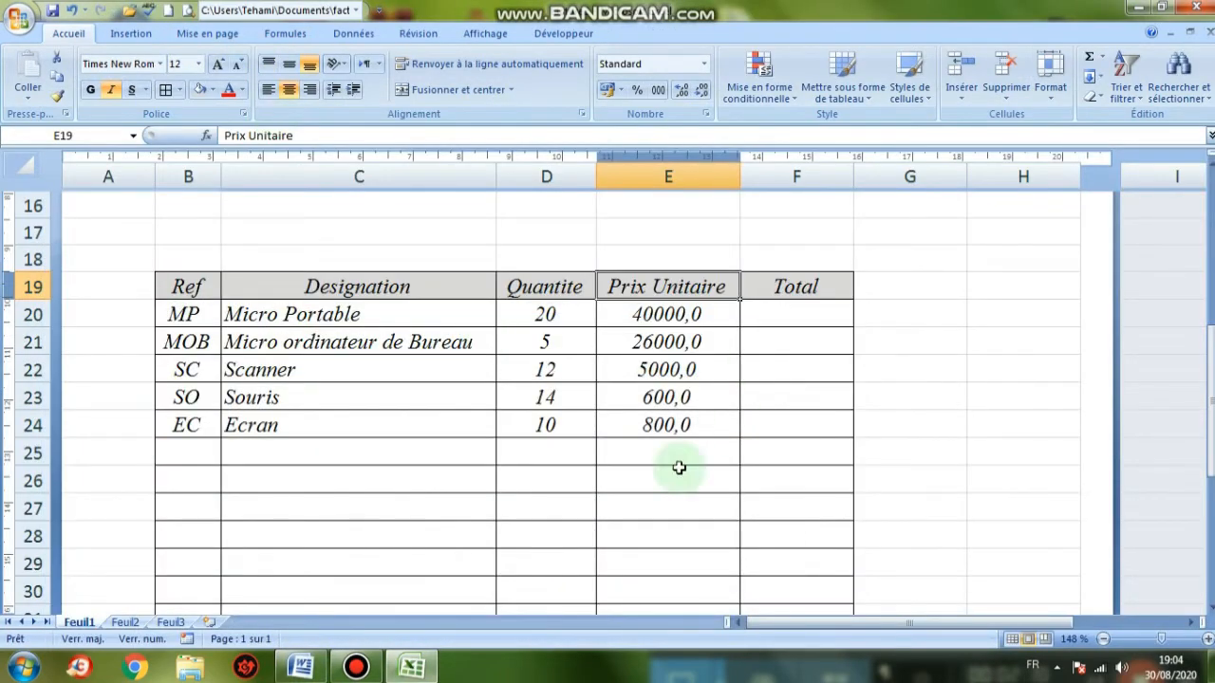
Format the unit prices E20:E24 with two decimals, e.g. 40000,00
{"action": "left_click_drag", "start_coordinate": [667, 323], "coordinate": [670, 435]}
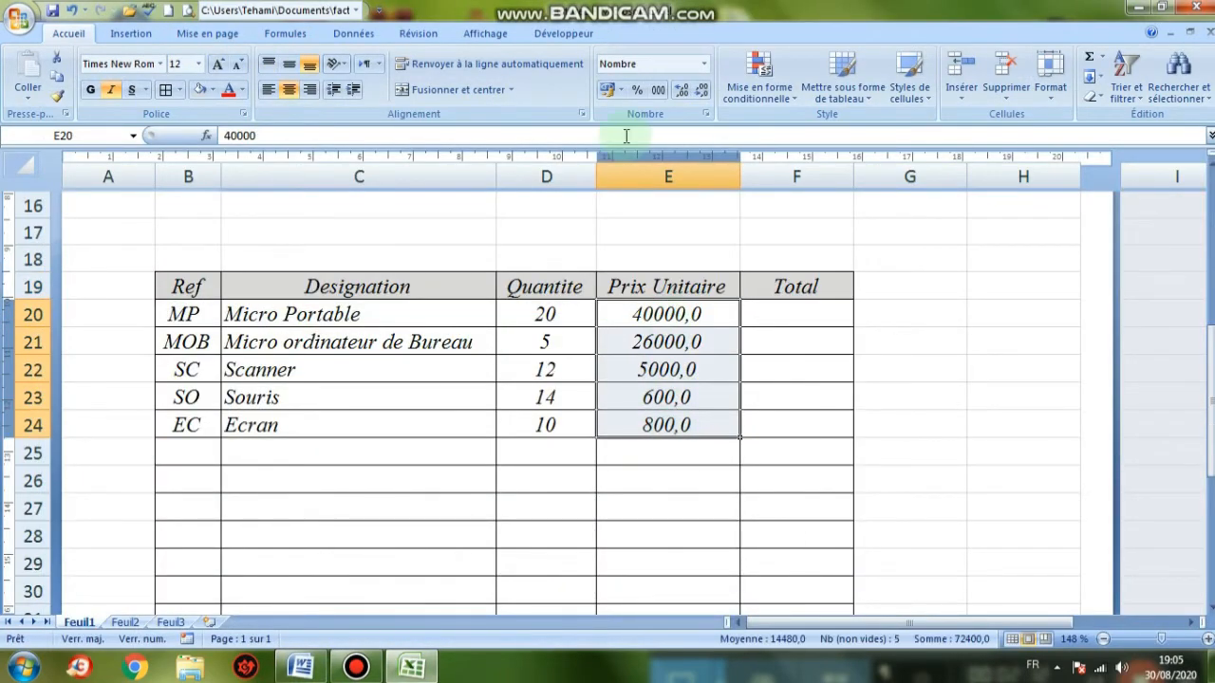
{"action": "left_click", "coordinate": [703, 93]}
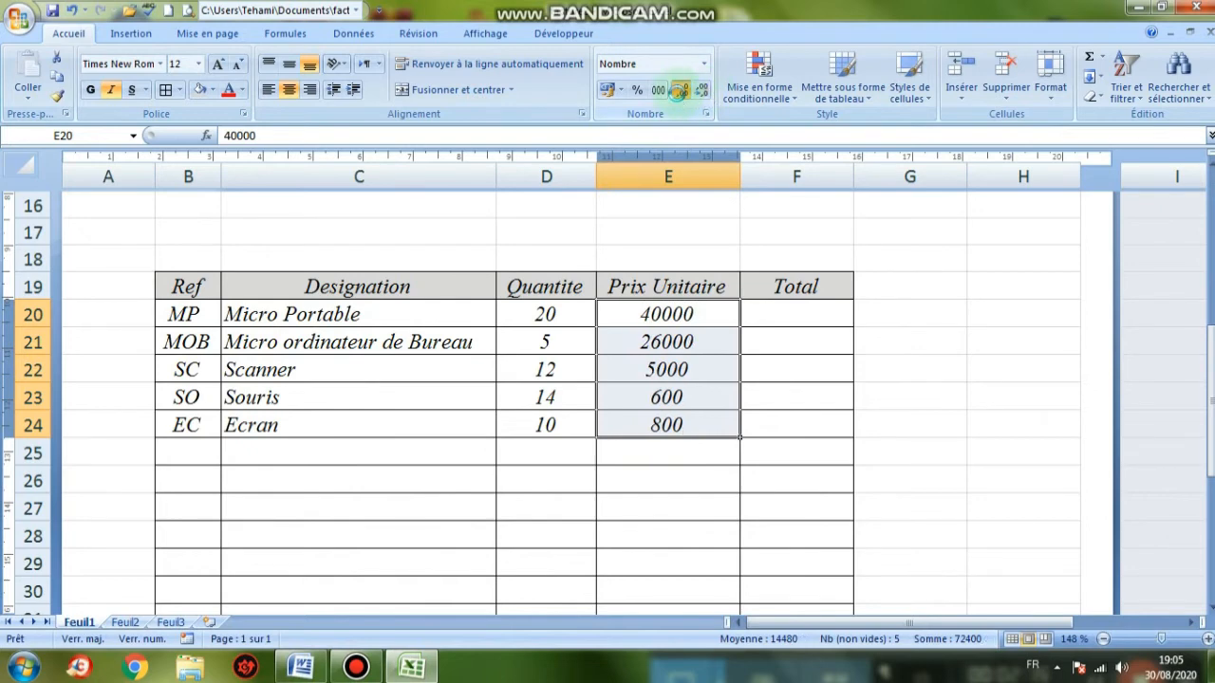
{"action": "left_click", "coordinate": [679, 91]}
{"action": "left_click", "coordinate": [680, 91]}
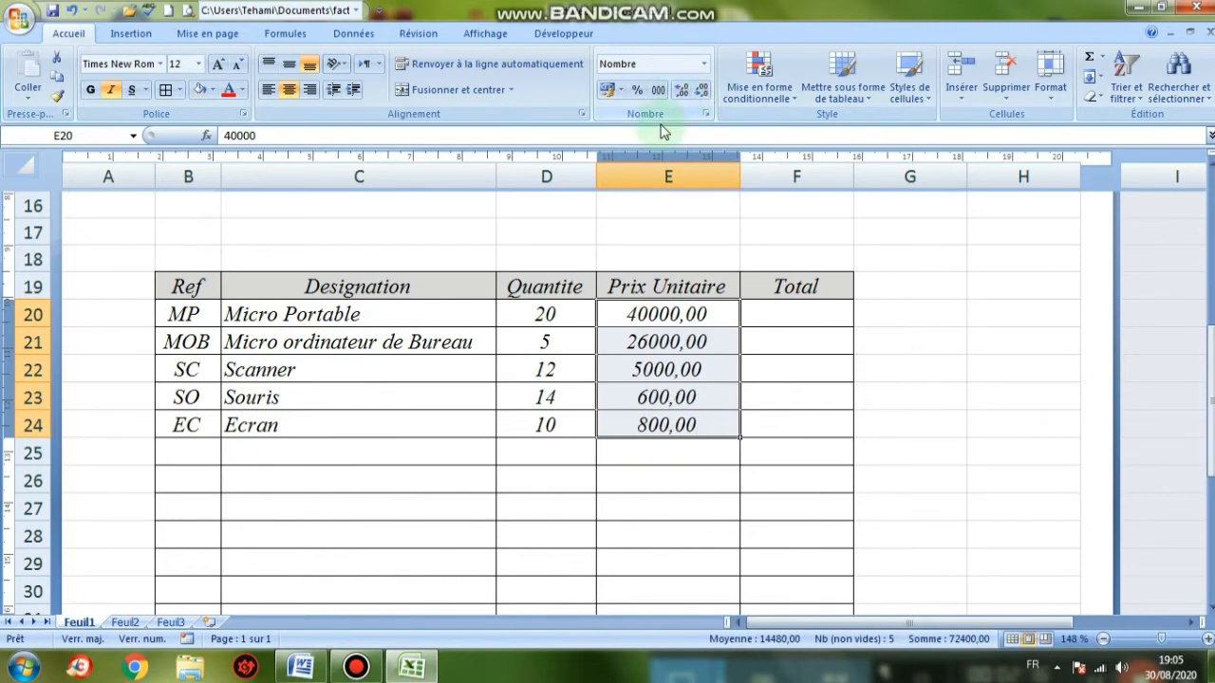
{"action": "left_click", "coordinate": [802, 394]}
{"action": "scroll", "coordinate": [788, 380], "scroll_direction": "up", "scroll_amount": 5}
{"action": "scroll", "coordinate": [719, 402], "scroll_direction": "down", "scroll_amount": 4}
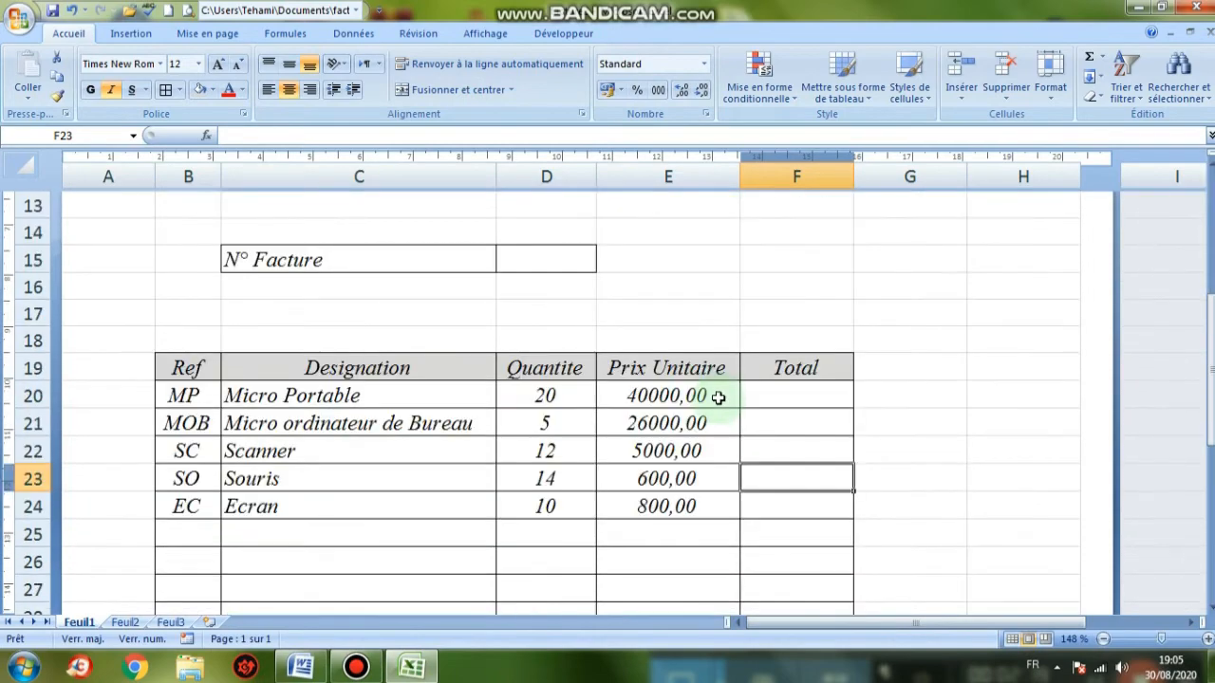
{"action": "scroll", "coordinate": [719, 398], "scroll_direction": "down", "scroll_amount": 8}
{"action": "scroll", "coordinate": [718, 398], "scroll_direction": "up", "scroll_amount": 4}
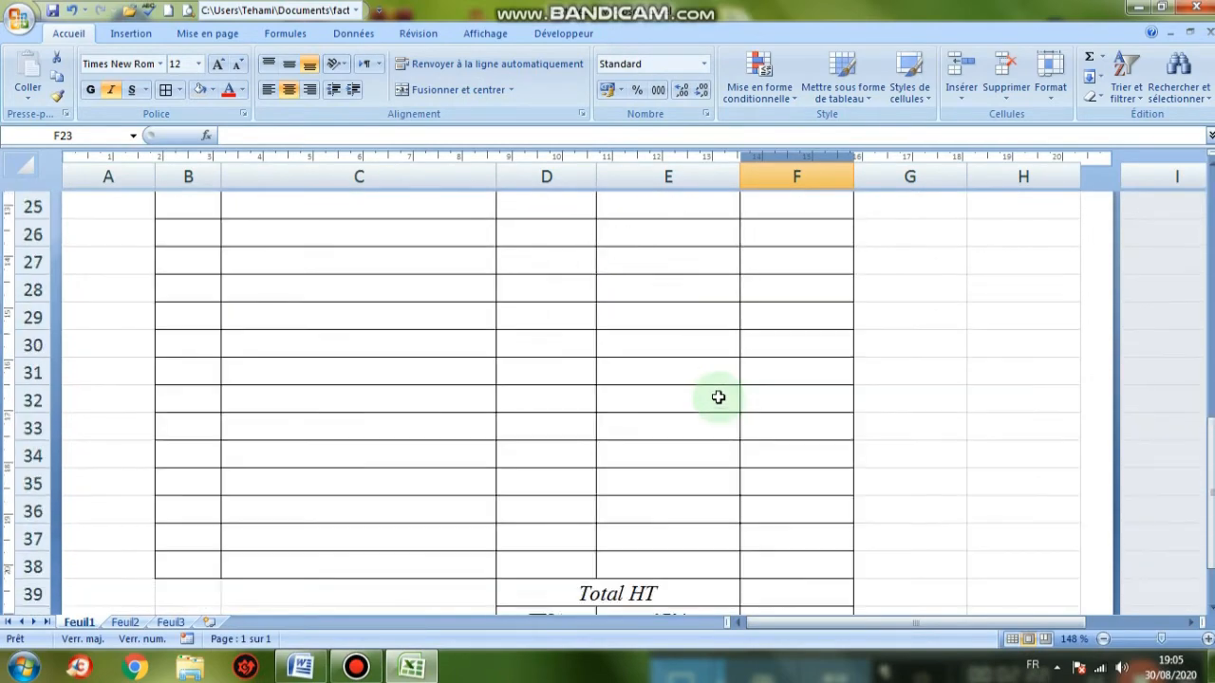
{"action": "scroll", "coordinate": [719, 398], "scroll_direction": "up", "scroll_amount": 5}
{"action": "scroll", "coordinate": [719, 393], "scroll_direction": "down", "scroll_amount": 5}
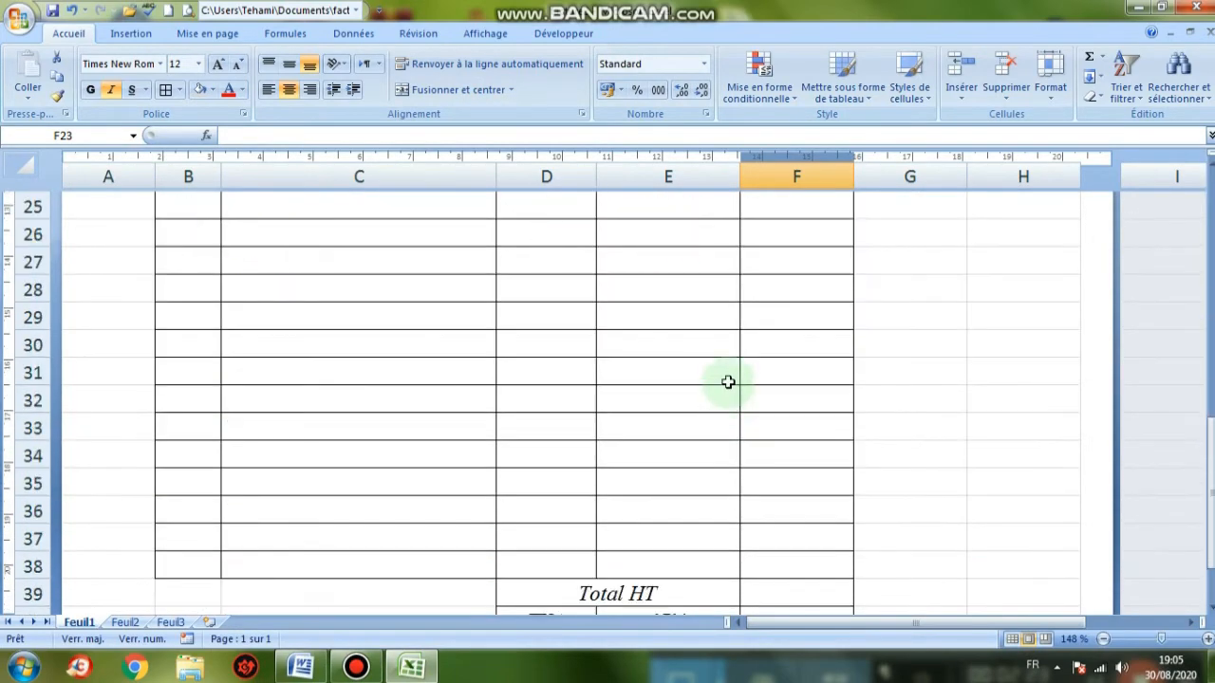
{"action": "scroll", "coordinate": [760, 399], "scroll_direction": "down", "scroll_amount": 3}
{"action": "scroll", "coordinate": [822, 431], "scroll_direction": "up", "scroll_amount": 6}
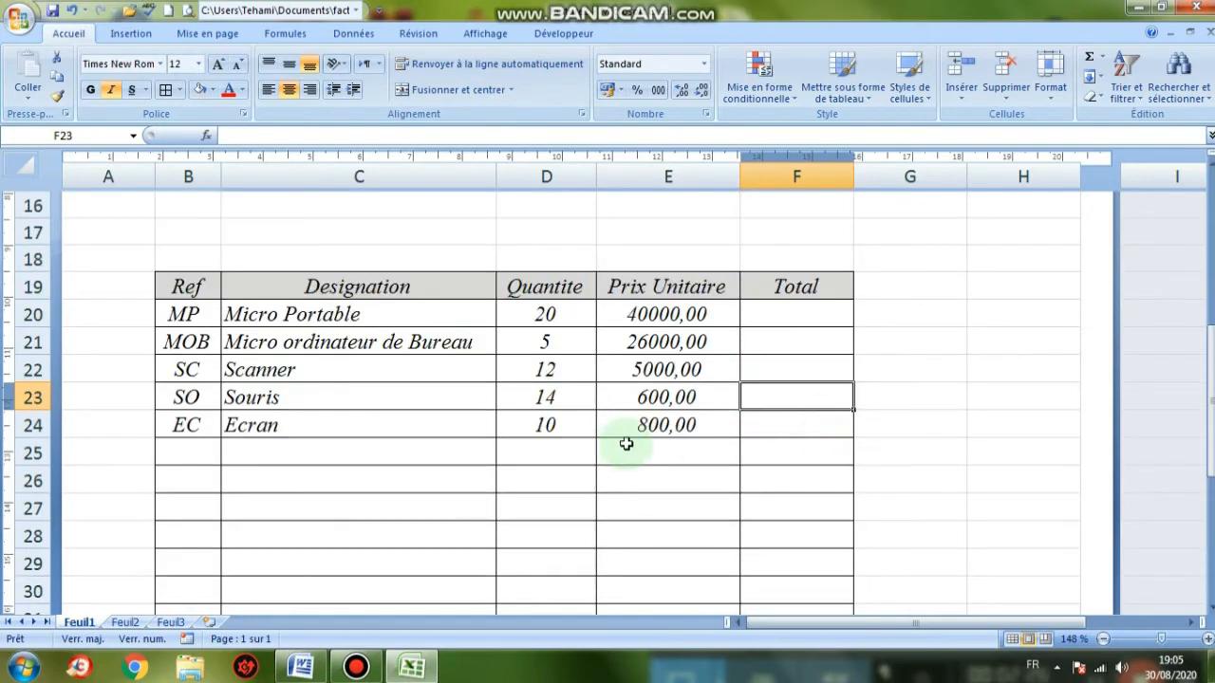
Enter the formula =D20*E20 in F20 so the Micro Portable total shows 800000
{"action": "left_click", "coordinate": [300, 667]}
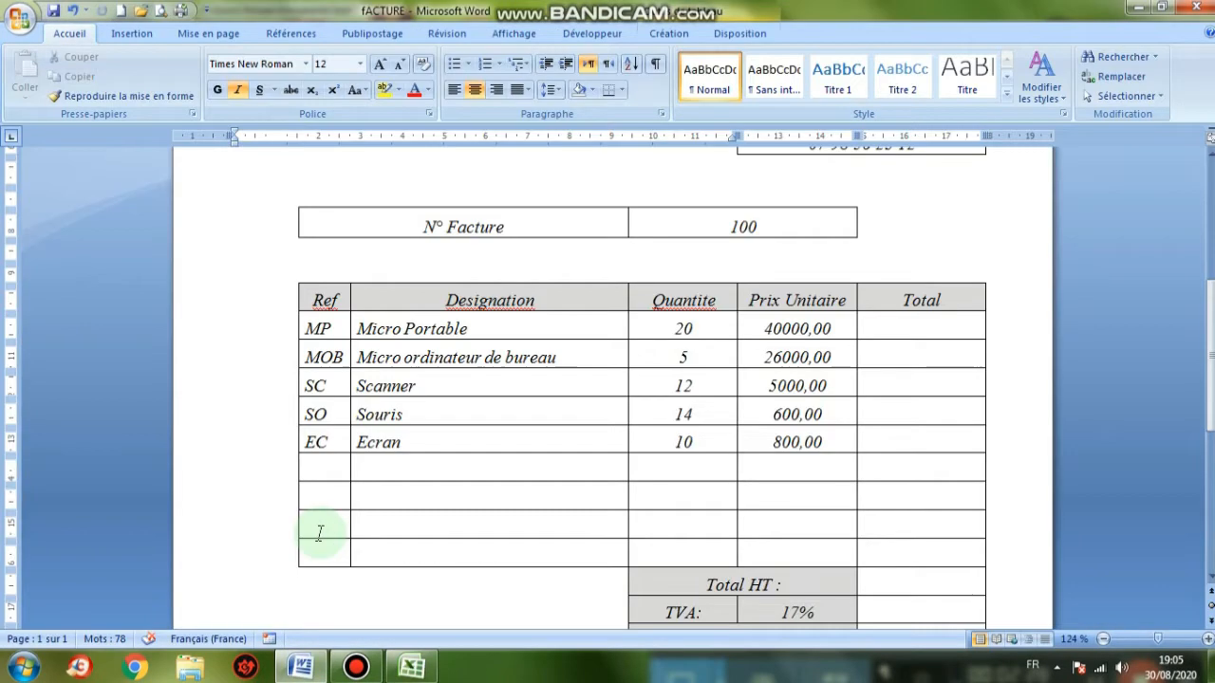
{"action": "scroll", "coordinate": [339, 478], "scroll_direction": "down", "scroll_amount": 6}
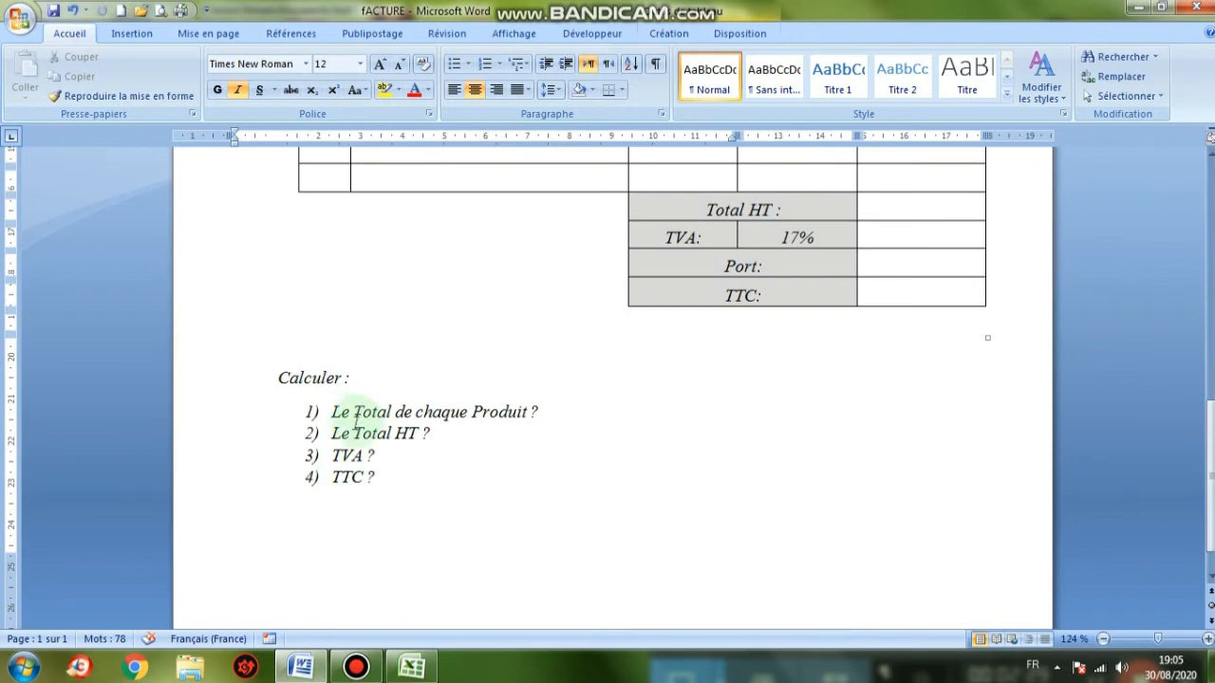
{"action": "left_click", "coordinate": [412, 671]}
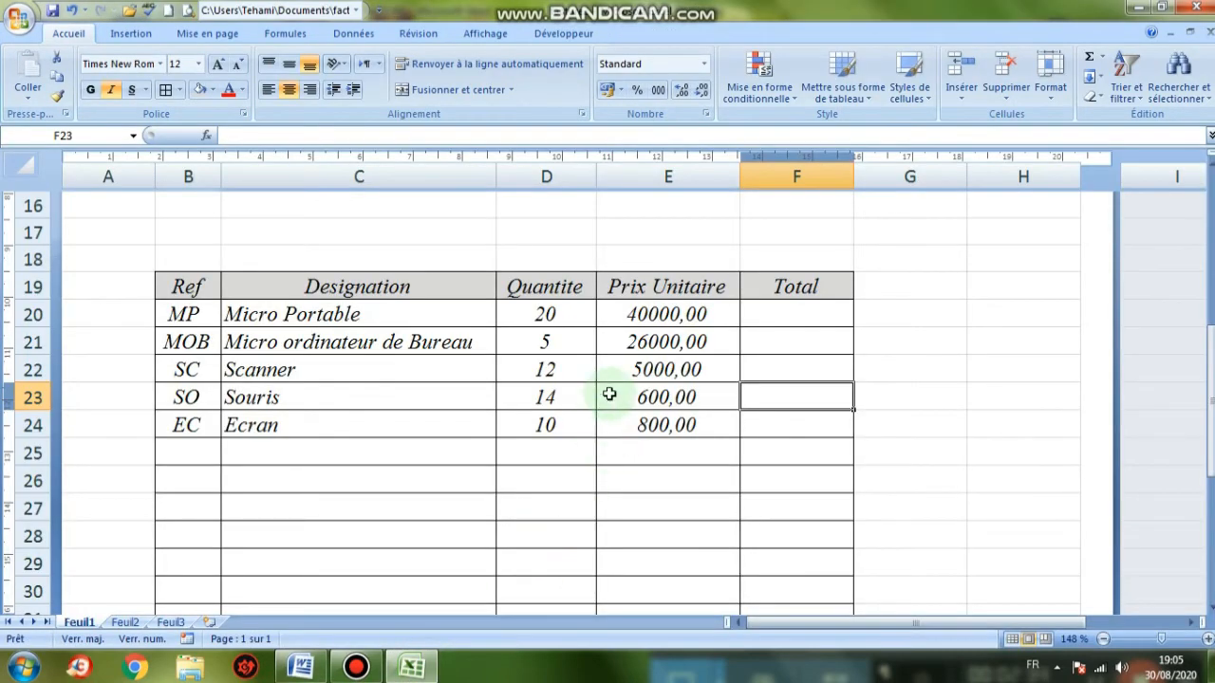
{"action": "left_click", "coordinate": [782, 311]}
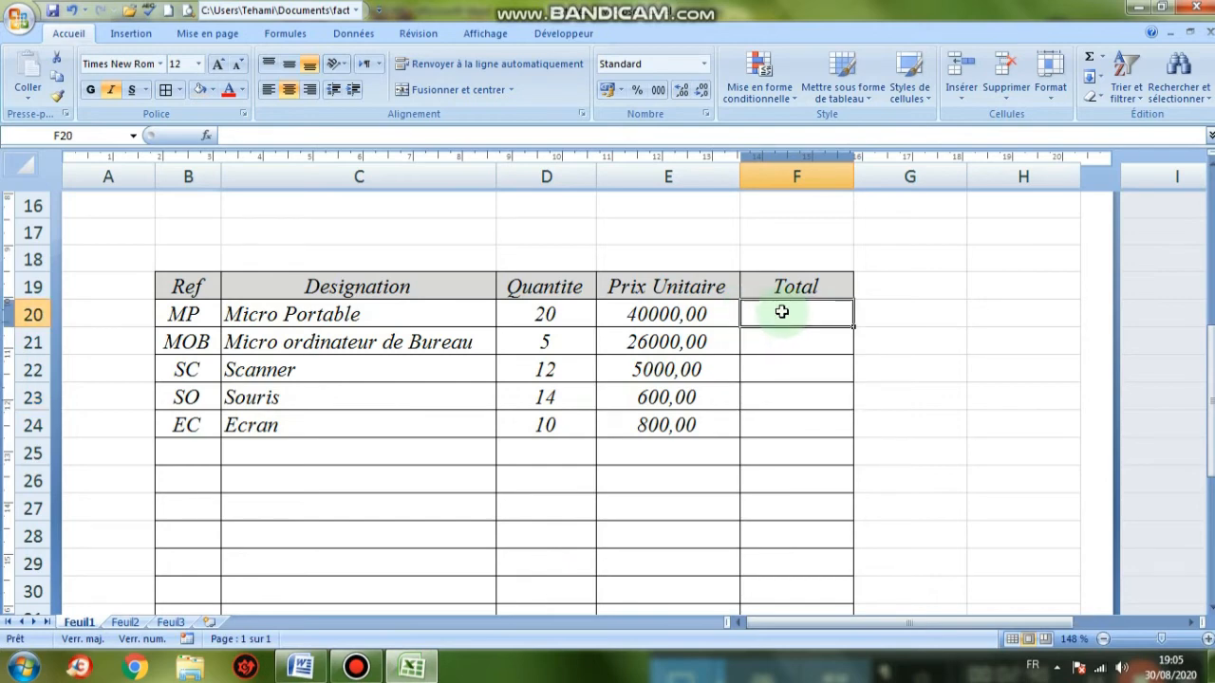
{"action": "type", "text": "+"}
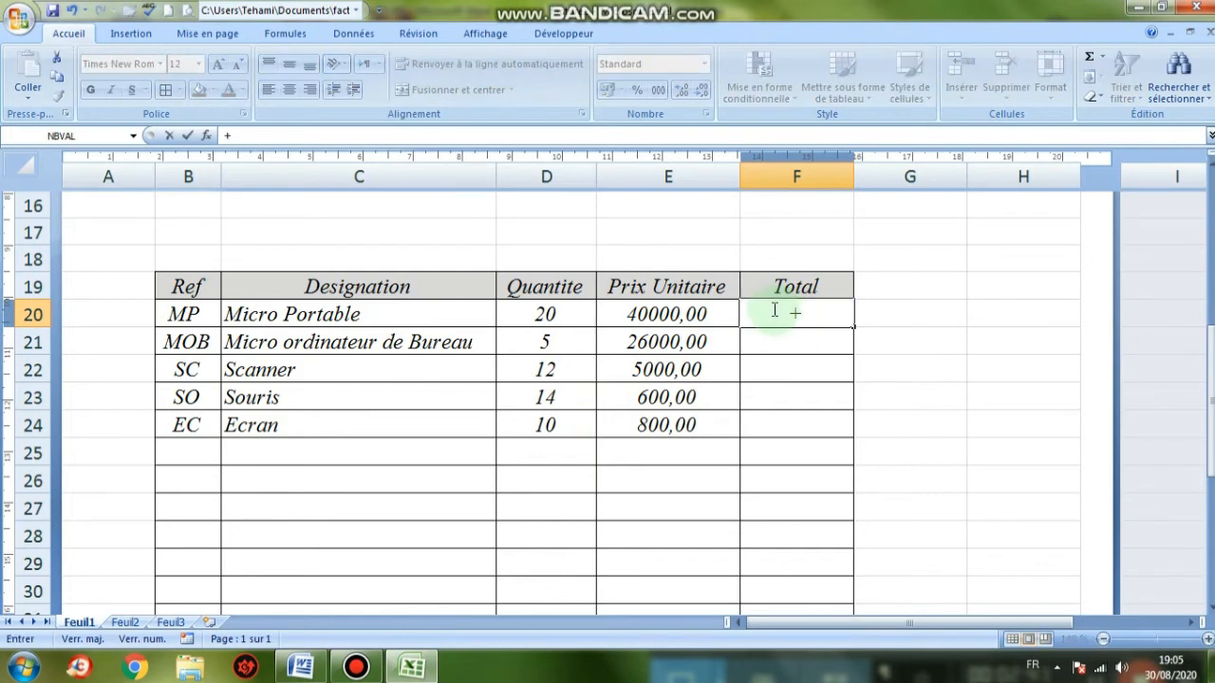
{"action": "key", "text": "BackSpace"}
{"action": "key", "text": "Caps_Lock"}
{"action": "type", "text": "="}
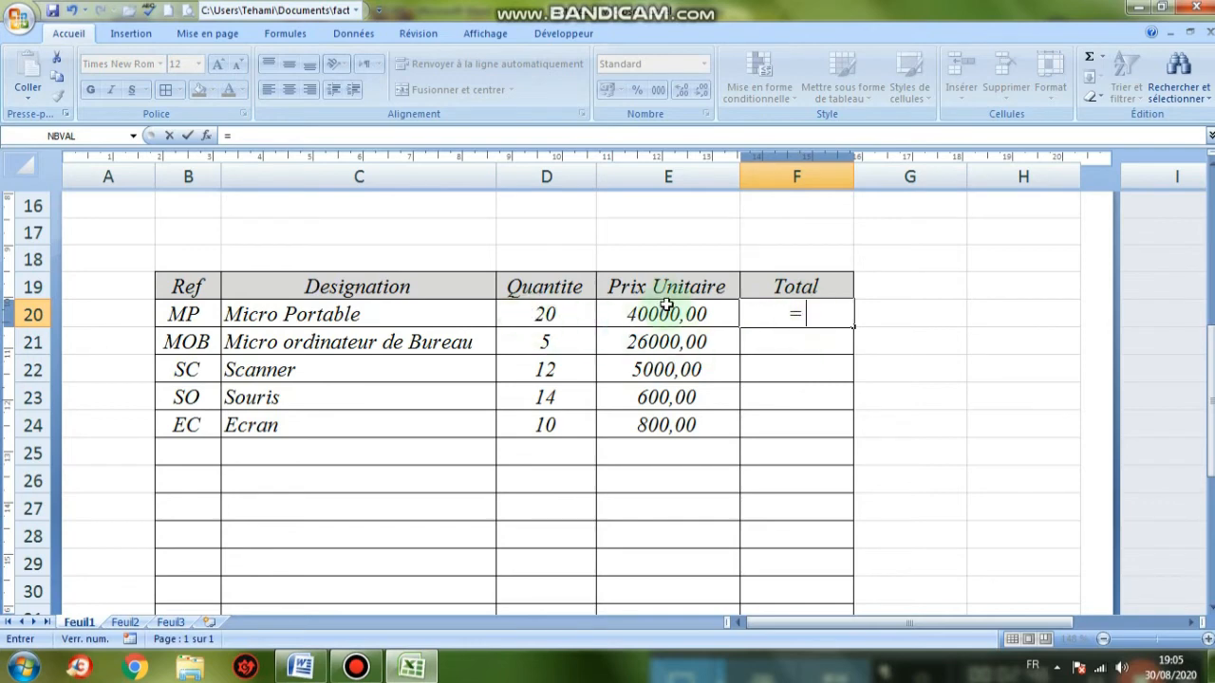
{"action": "left_click", "coordinate": [538, 395]}
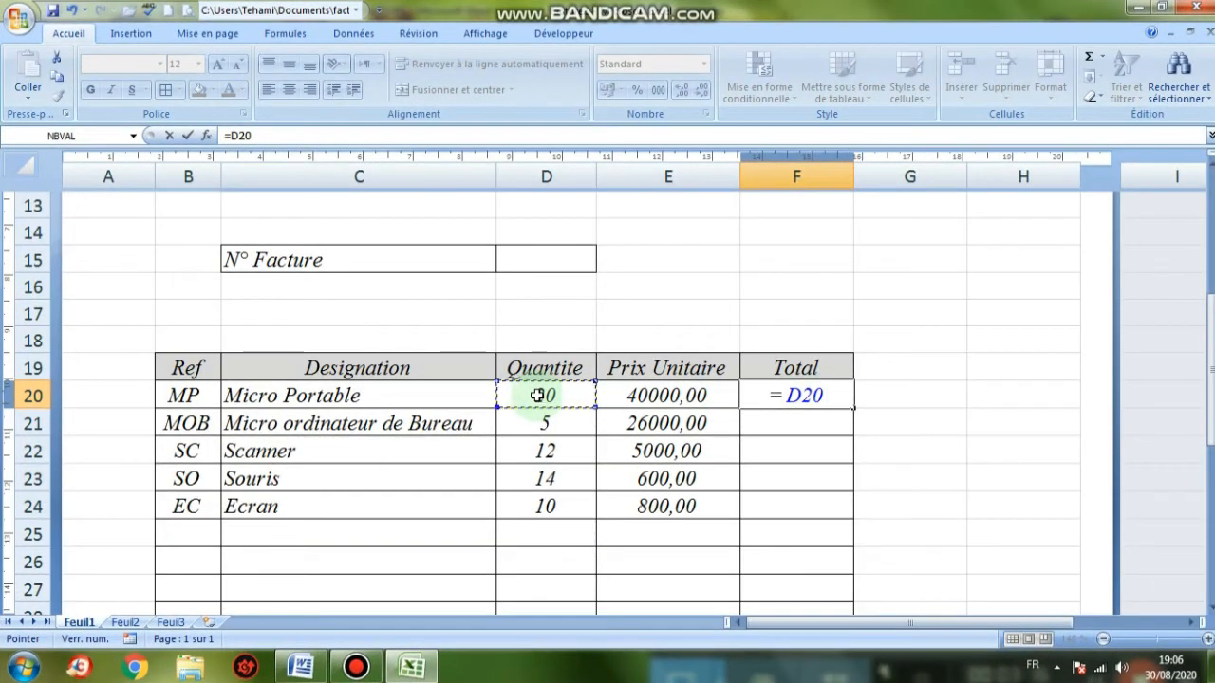
{"action": "type", "text": "*"}
{"action": "scroll", "coordinate": [537, 395], "scroll_direction": "up", "scroll_amount": 1}
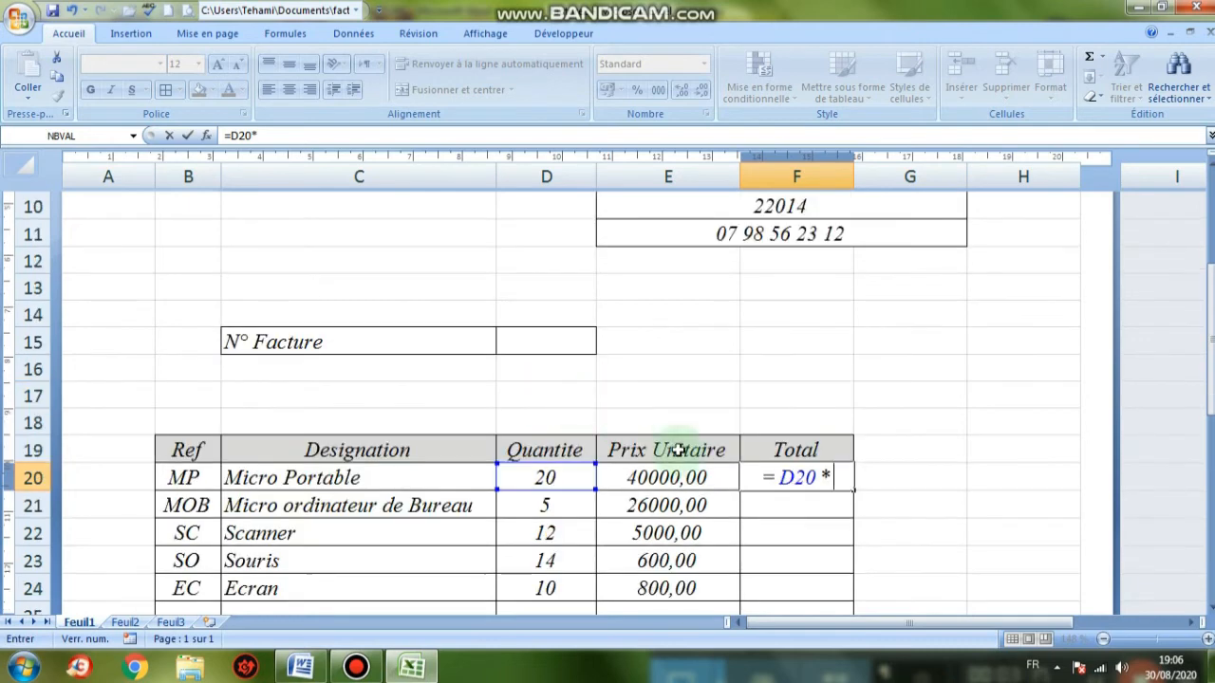
{"action": "scroll", "coordinate": [665, 427], "scroll_direction": "down", "scroll_amount": 1}
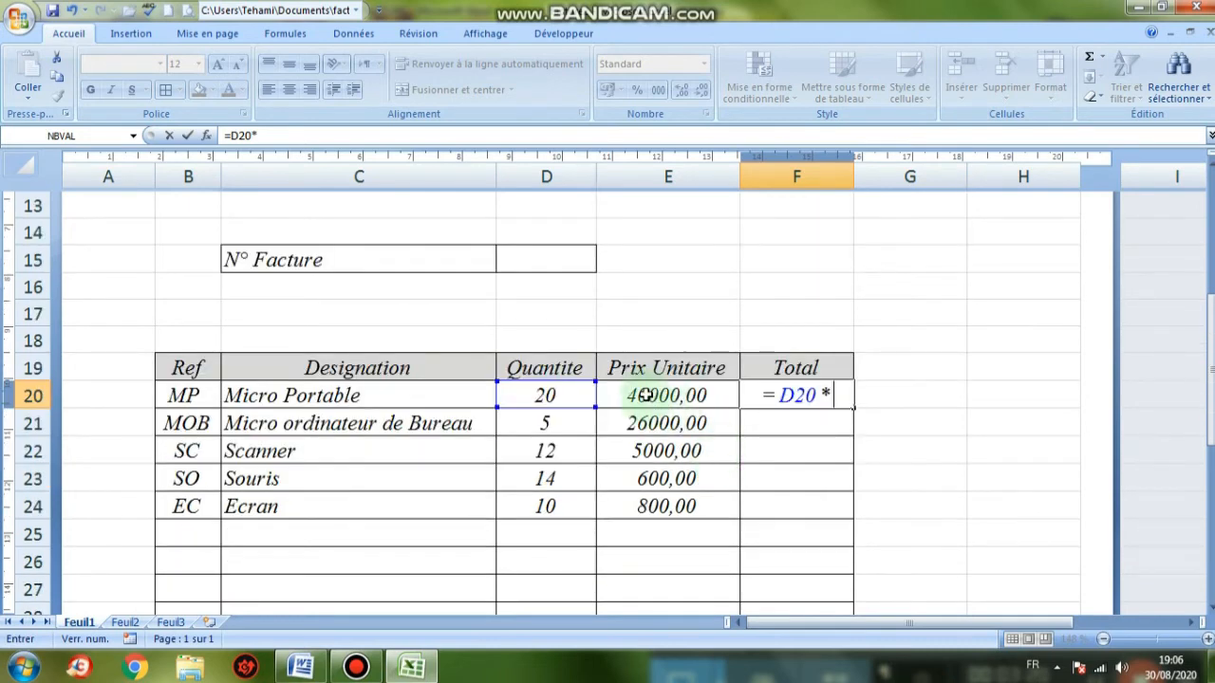
{"action": "left_click", "coordinate": [644, 395]}
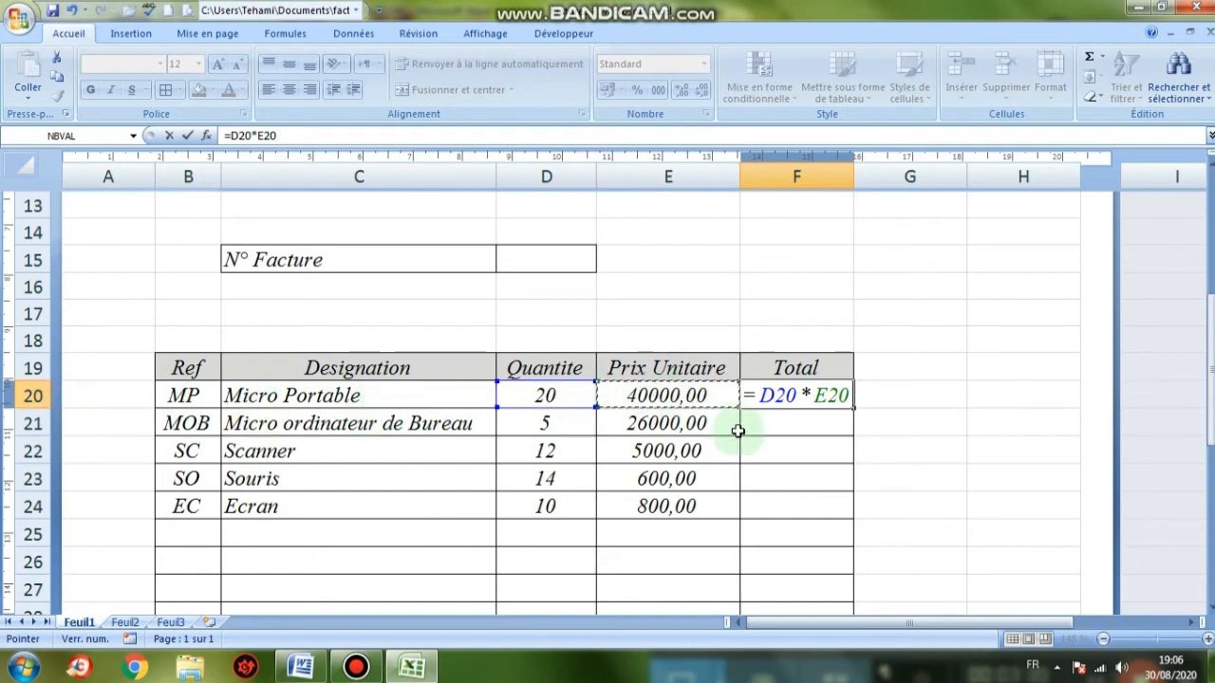
{"action": "key", "text": "Return"}
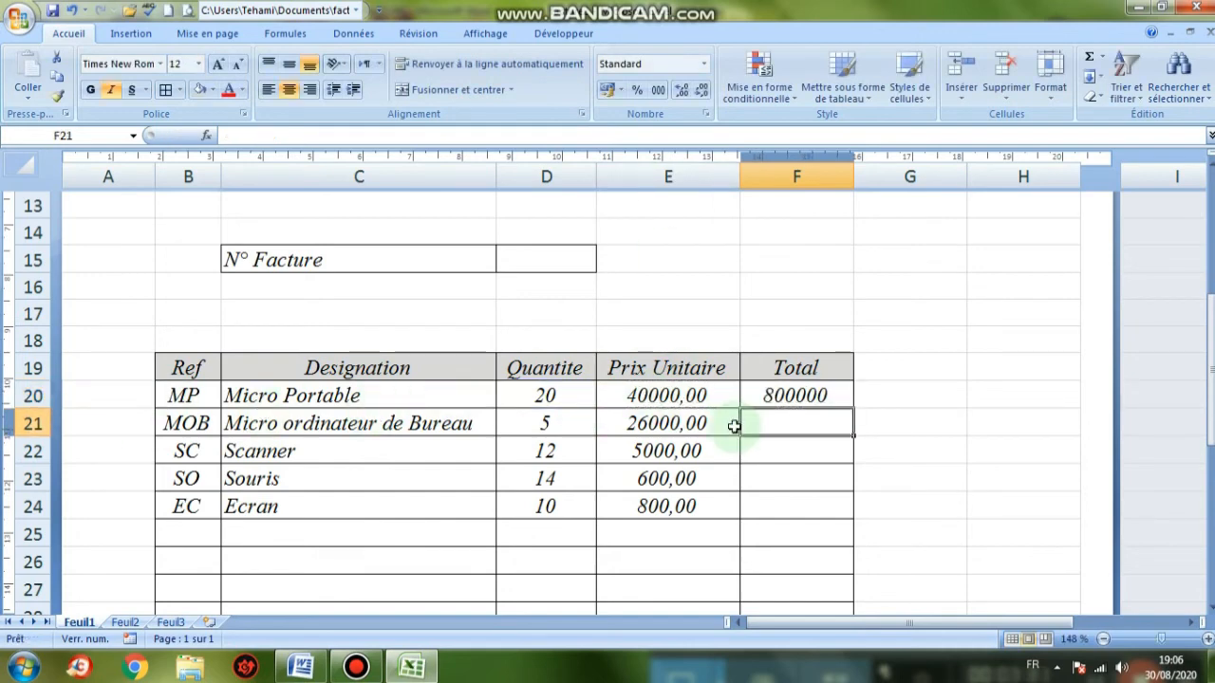
{"action": "left_click", "coordinate": [808, 389]}
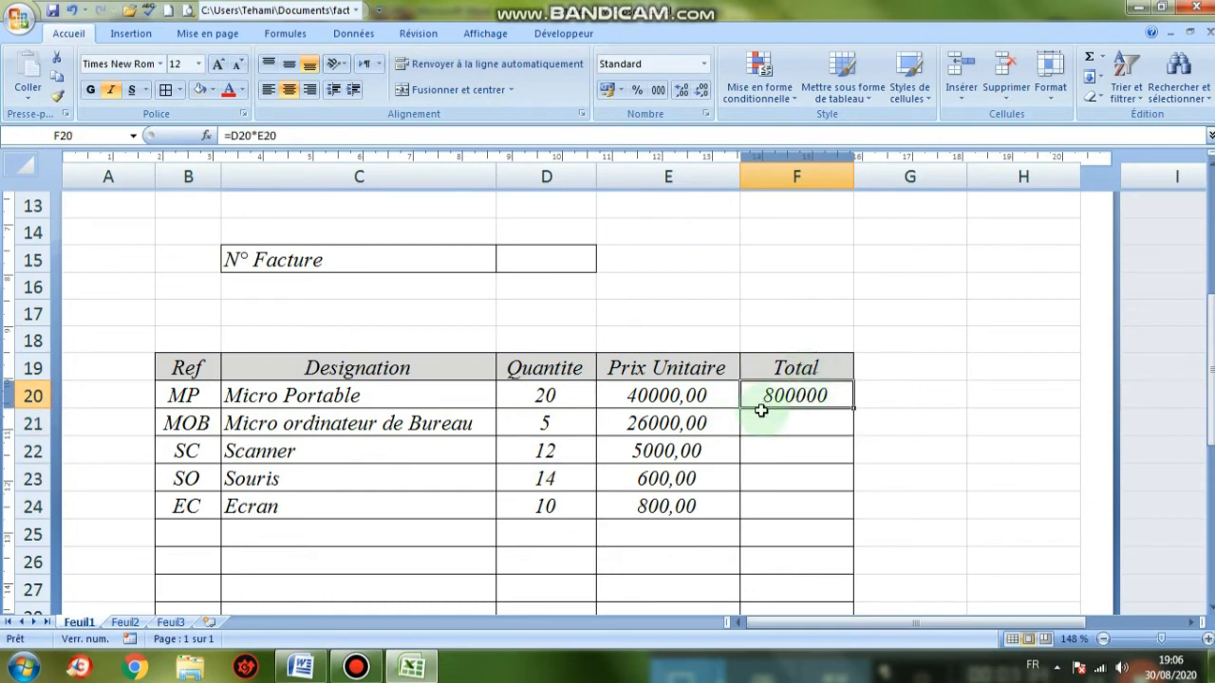
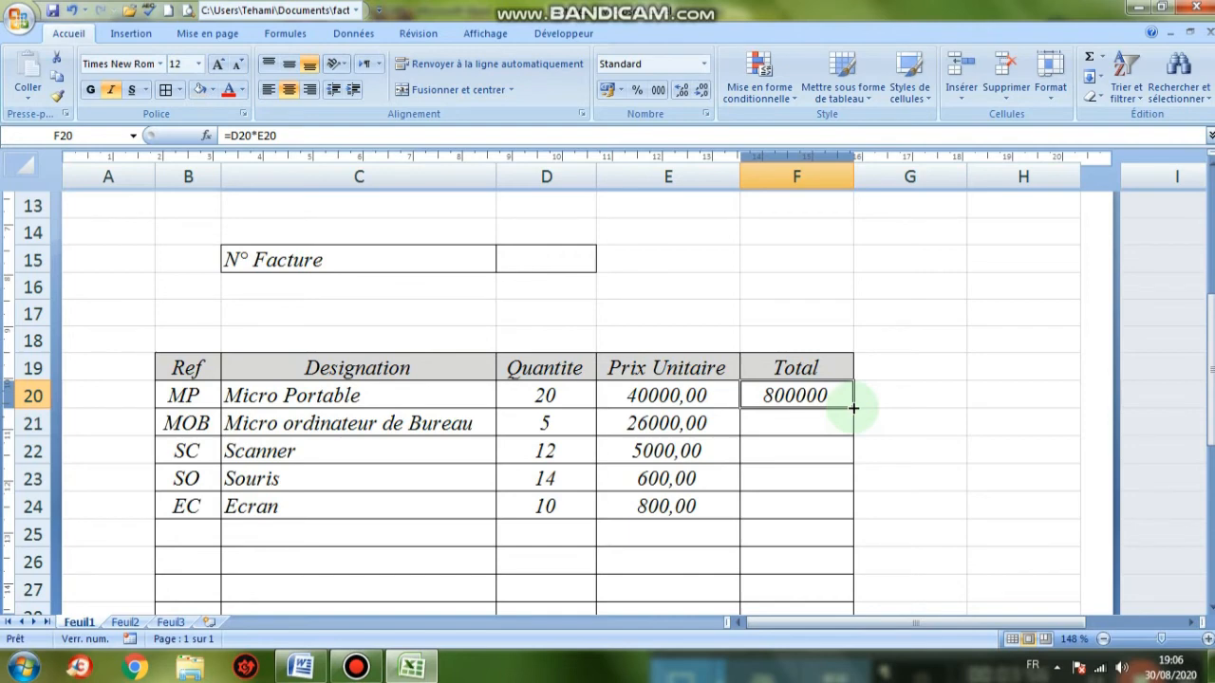
Fill the =D20*E20 total formula down to F24 and show F20:F24 with two decimals
{"action": "left_click_drag", "start_coordinate": [853, 408], "coordinate": [851, 512]}
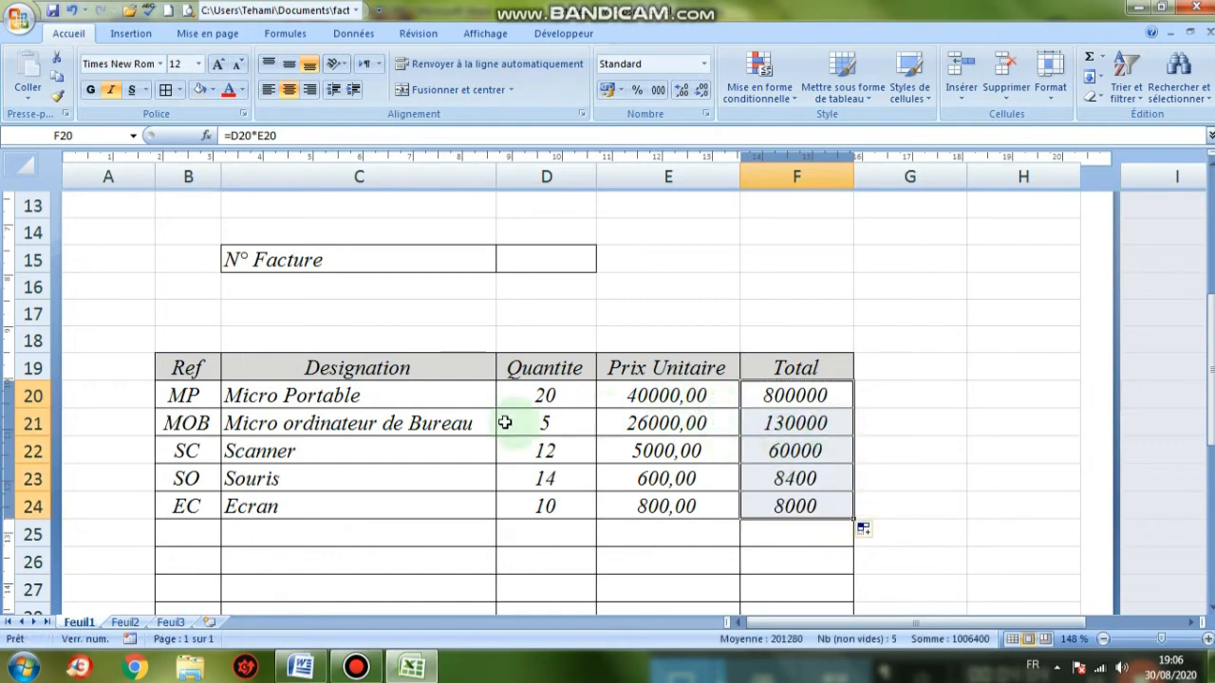
{"action": "left_click", "coordinate": [782, 539]}
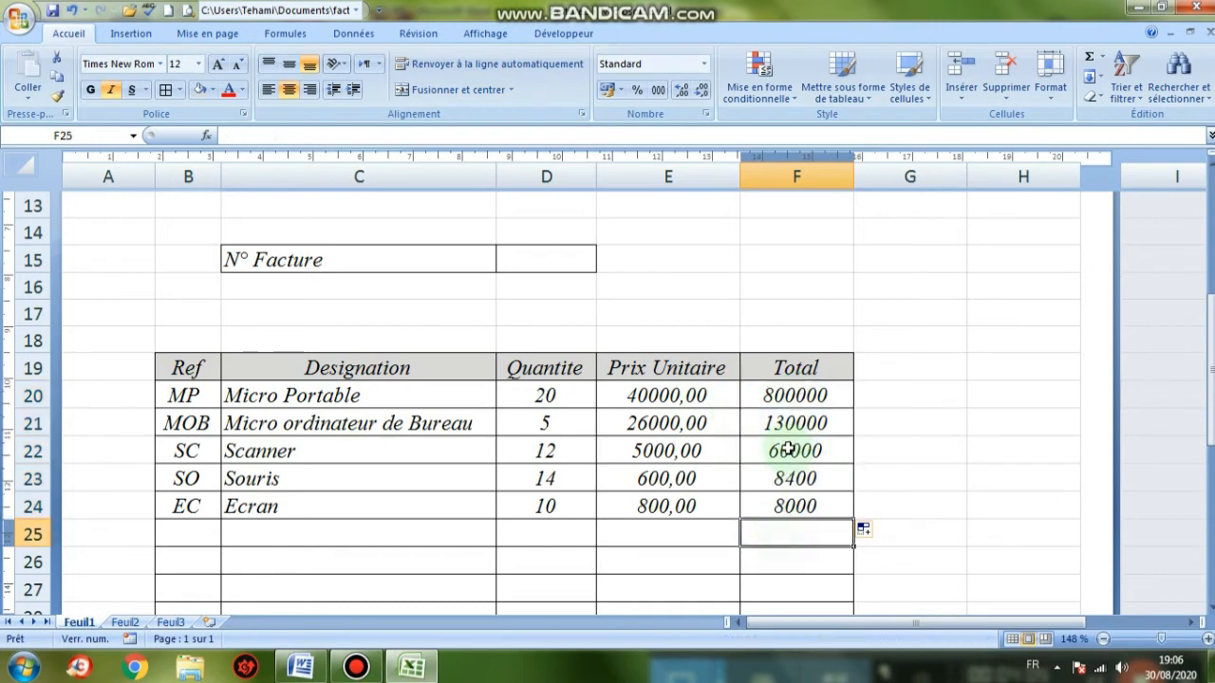
{"action": "left_click_drag", "start_coordinate": [792, 396], "coordinate": [793, 509]}
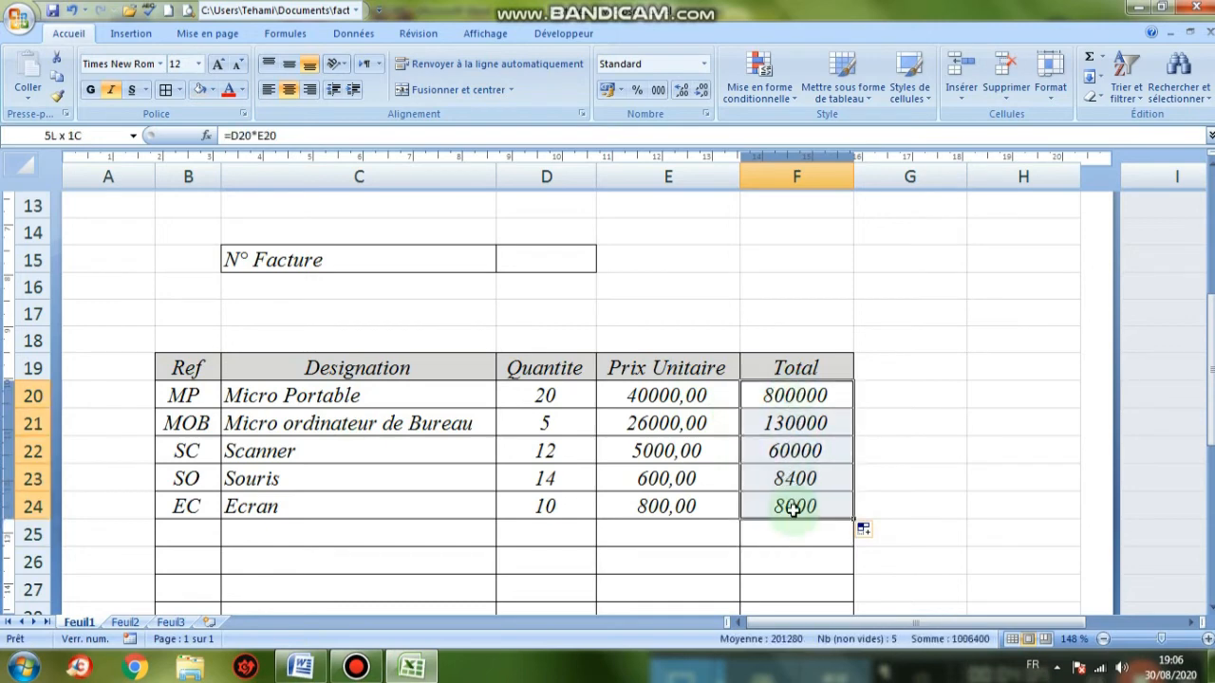
{"action": "left_click", "coordinate": [678, 95]}
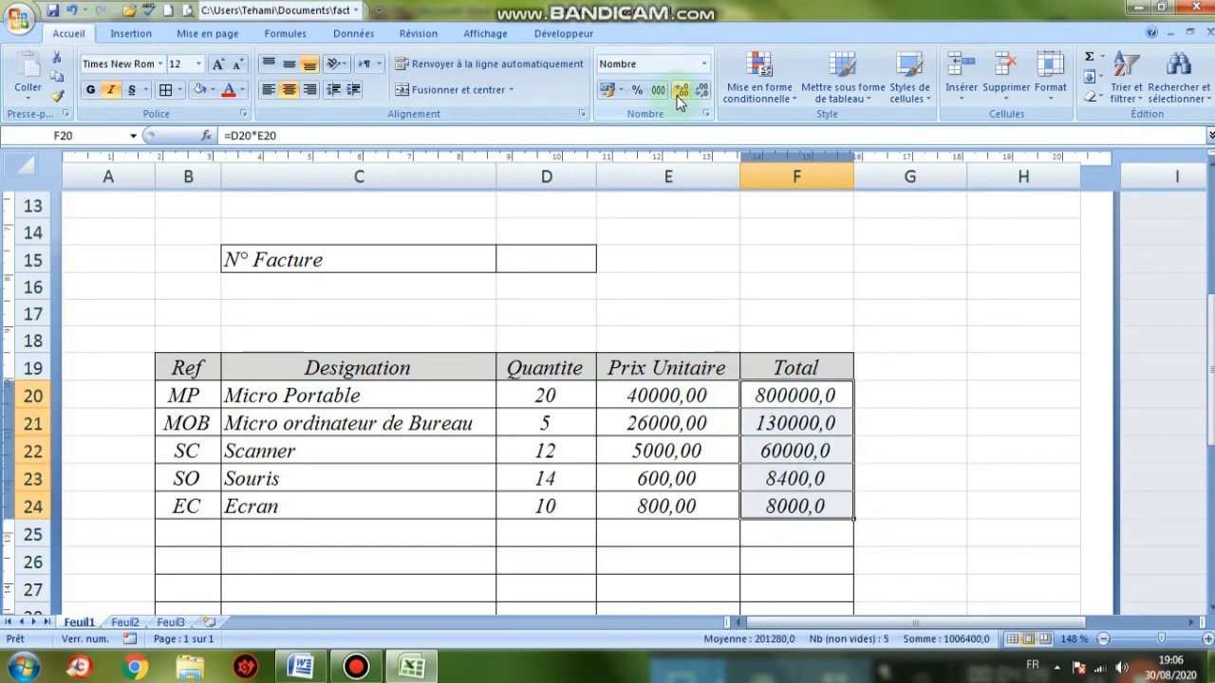
{"action": "left_click", "coordinate": [679, 95]}
{"action": "left_click", "coordinate": [787, 532]}
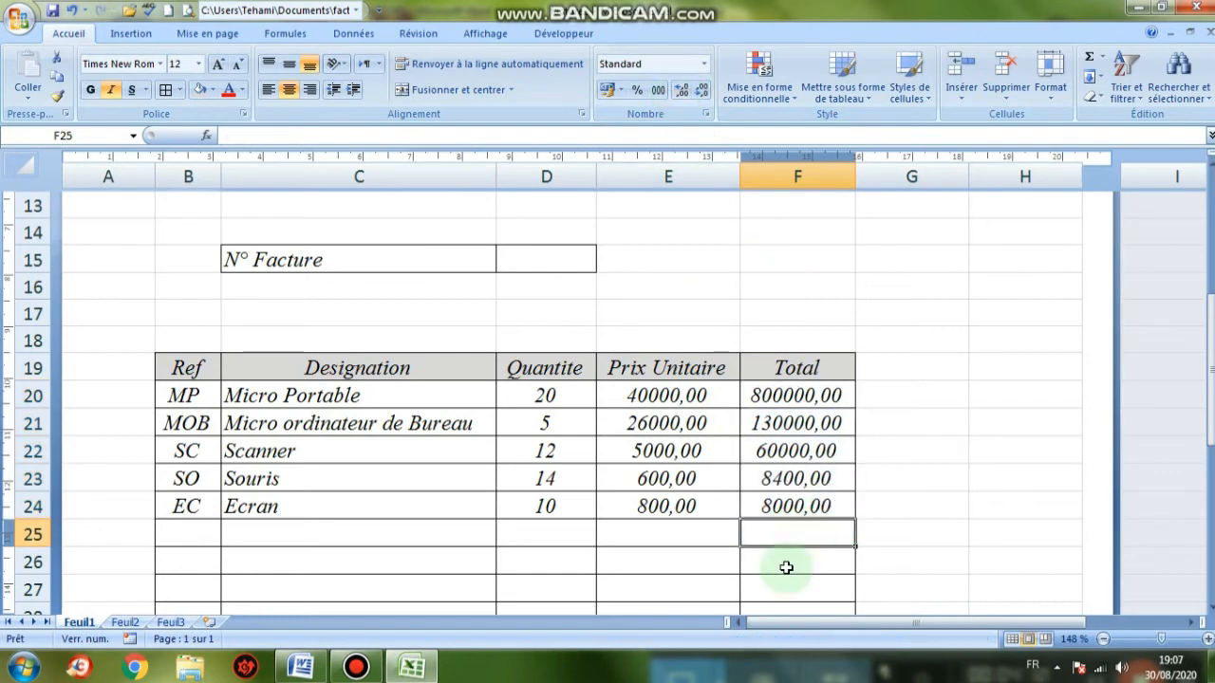
{"action": "left_click", "coordinate": [300, 667]}
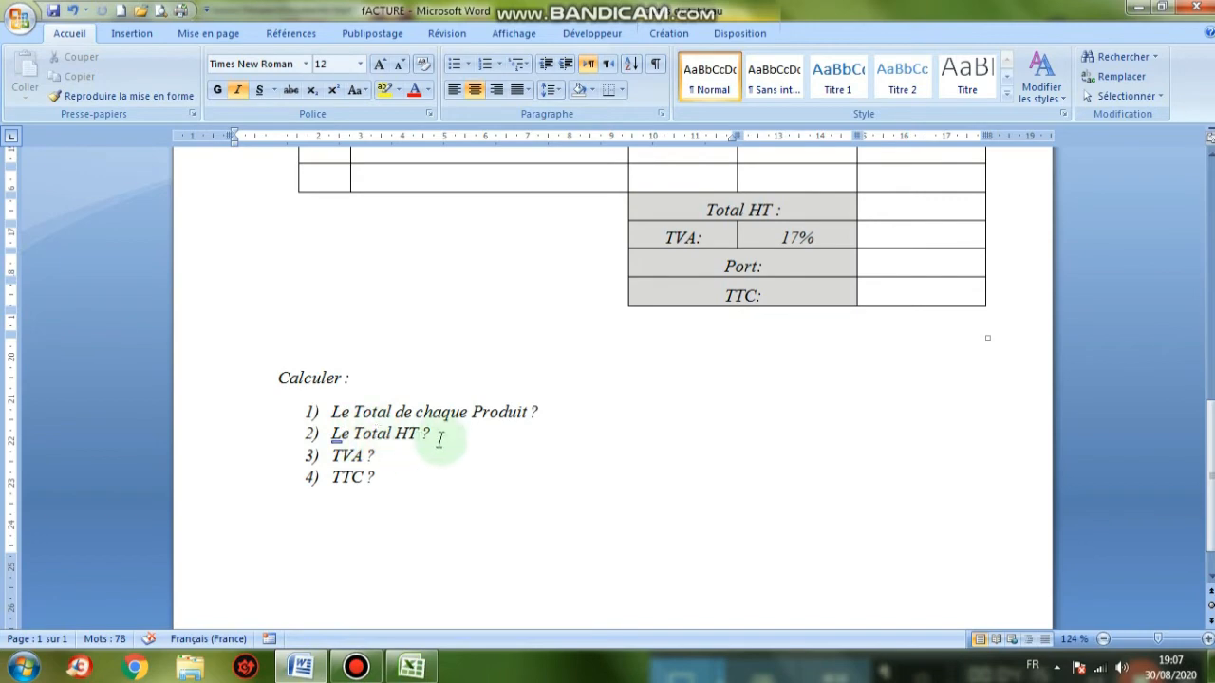
{"action": "scroll", "coordinate": [620, 501], "scroll_direction": "up", "scroll_amount": 5}
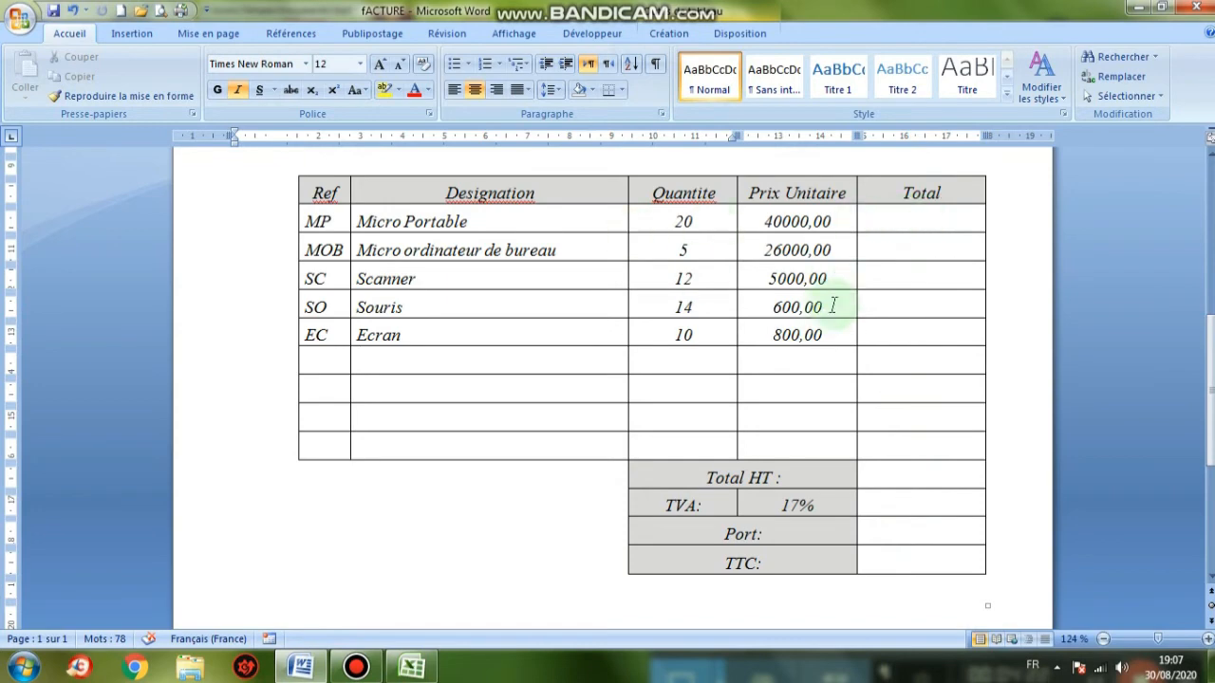
{"action": "left_click", "coordinate": [411, 667]}
{"action": "scroll", "coordinate": [740, 544], "scroll_direction": "down", "scroll_amount": 6}
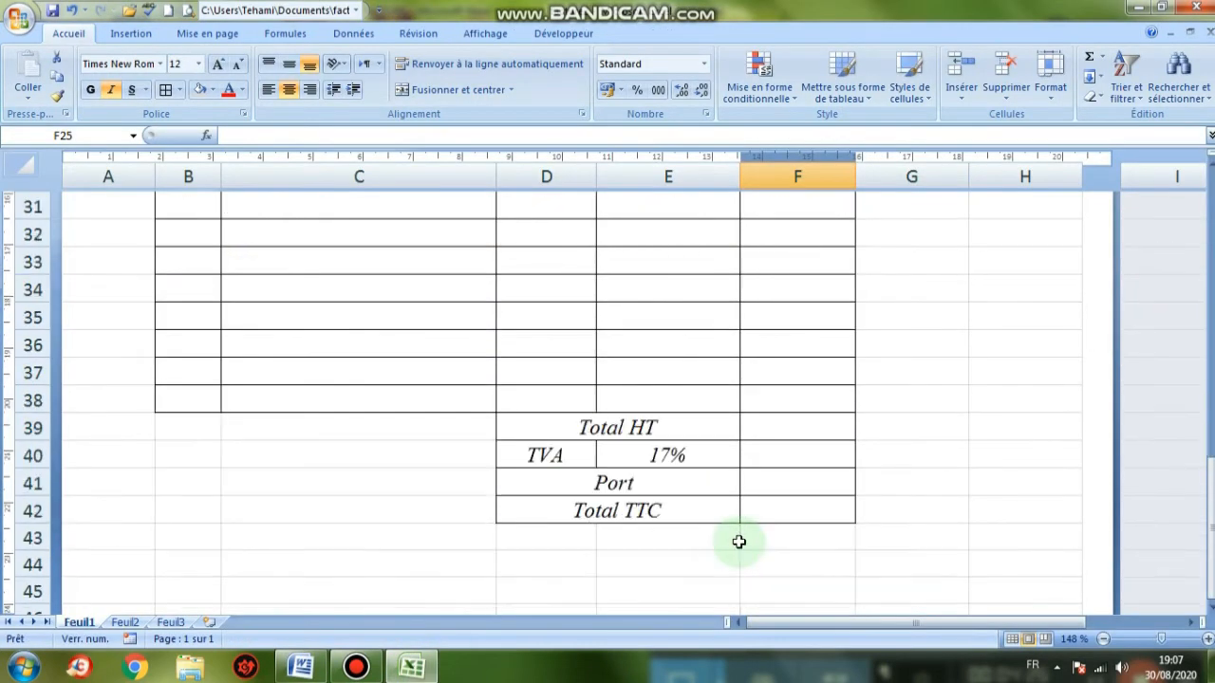
Start the Total HT formula in F39 by referencing the Micro Portable total F20
{"action": "left_click", "coordinate": [792, 427]}
{"action": "scroll", "coordinate": [749, 415], "scroll_direction": "up", "scroll_amount": 5}
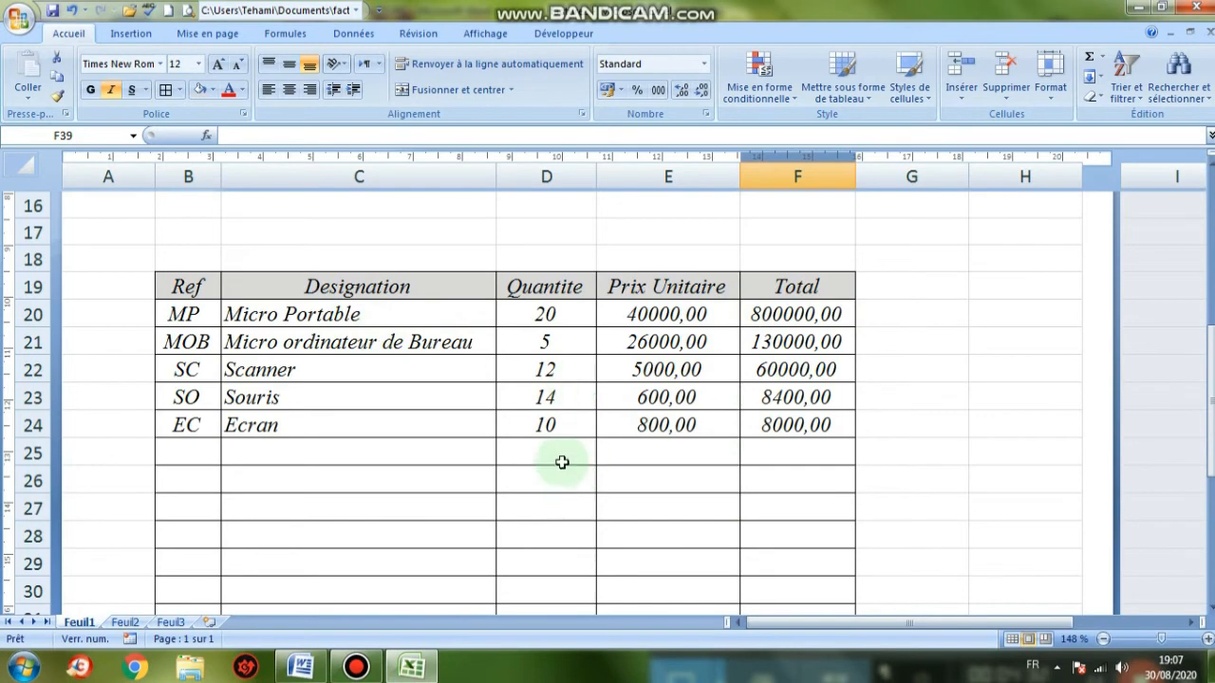
{"action": "scroll", "coordinate": [561, 461], "scroll_direction": "down", "scroll_amount": 3}
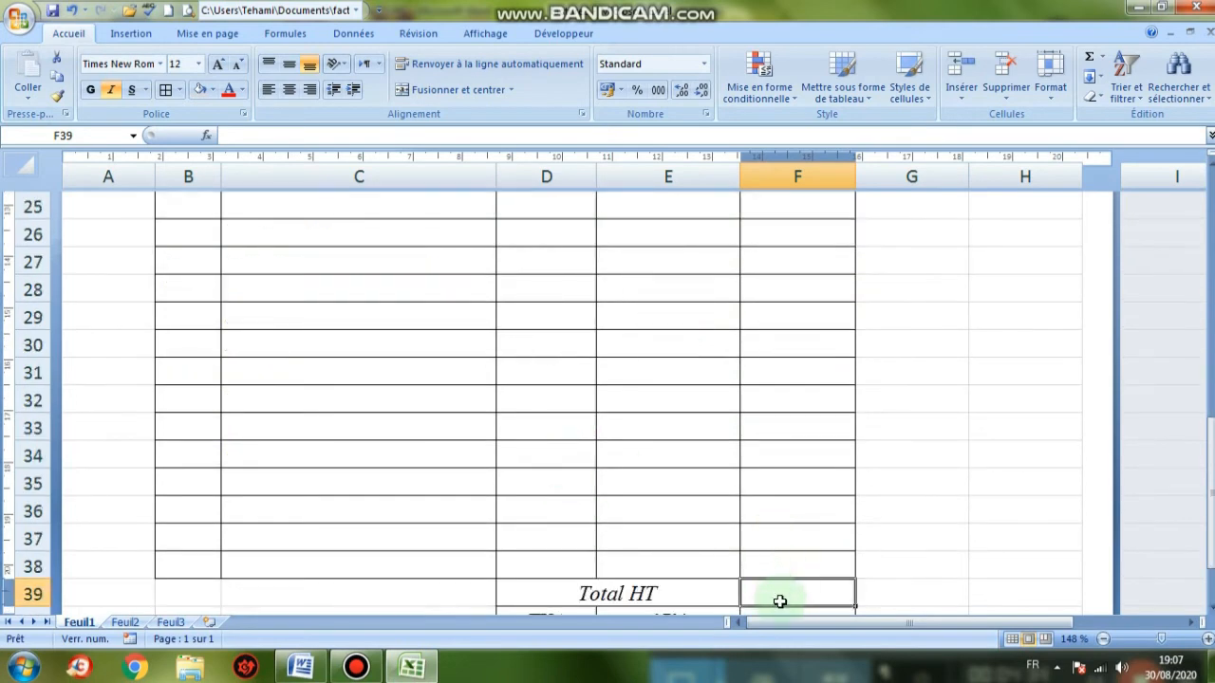
{"action": "scroll", "coordinate": [824, 596], "scroll_direction": "down", "scroll_amount": 1}
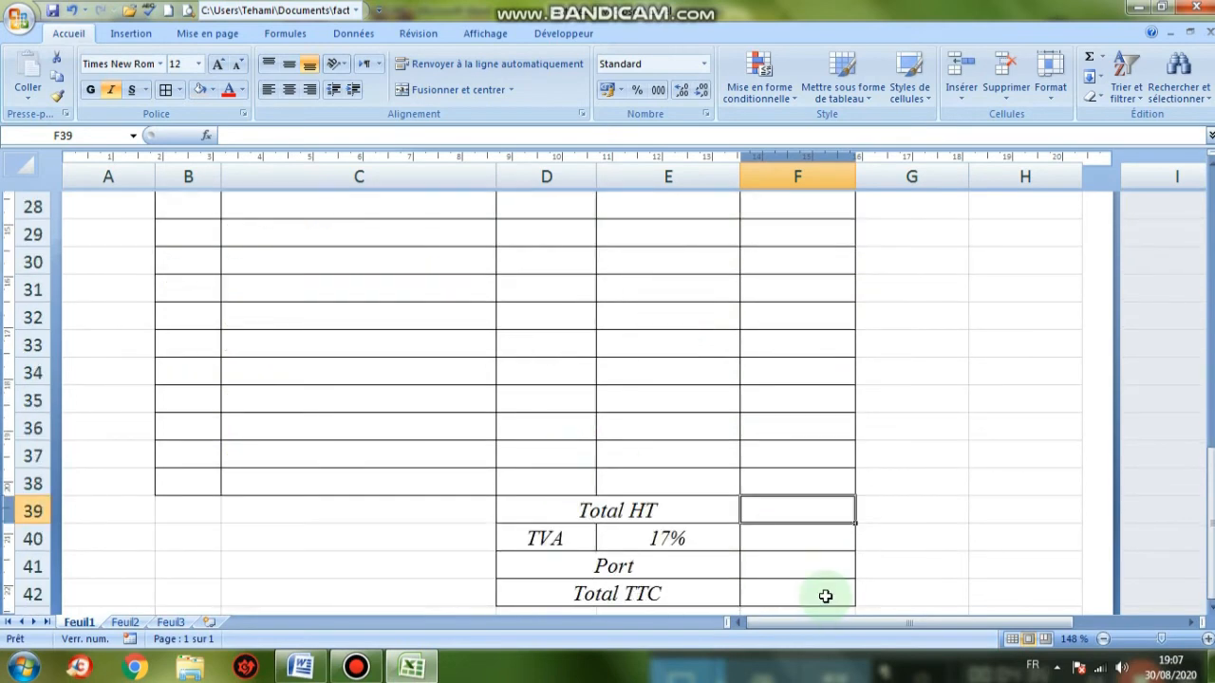
{"action": "type", "text": "="}
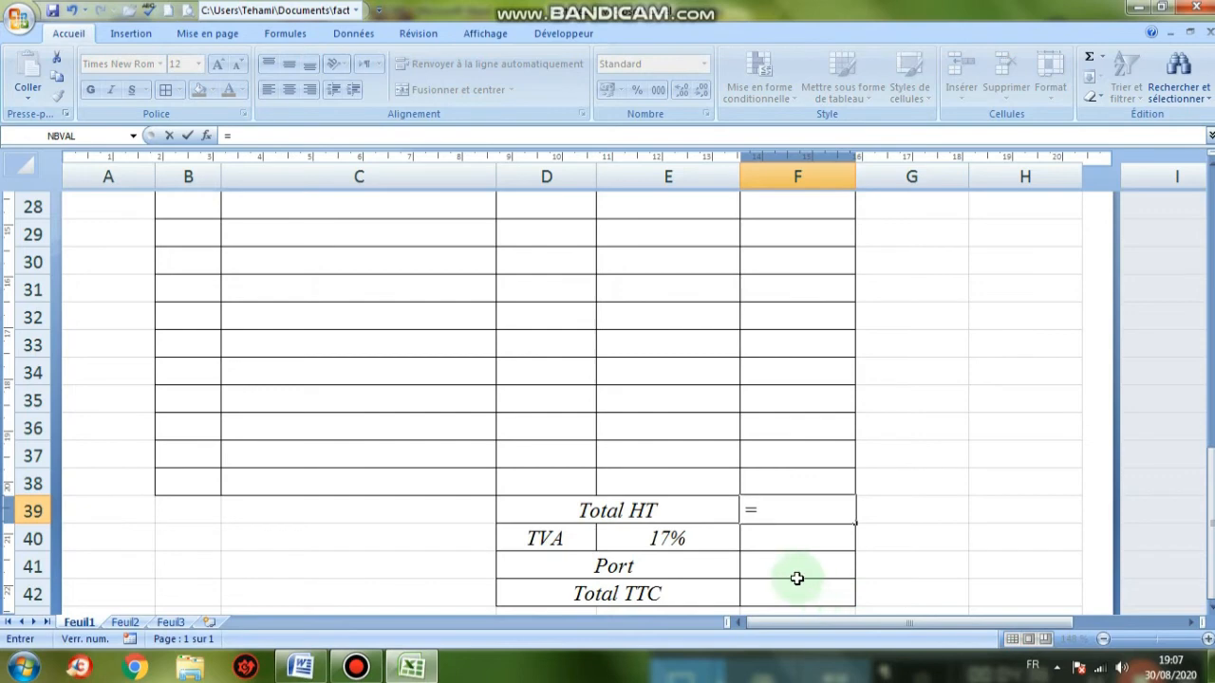
{"action": "scroll", "coordinate": [714, 508], "scroll_direction": "up", "scroll_amount": 2}
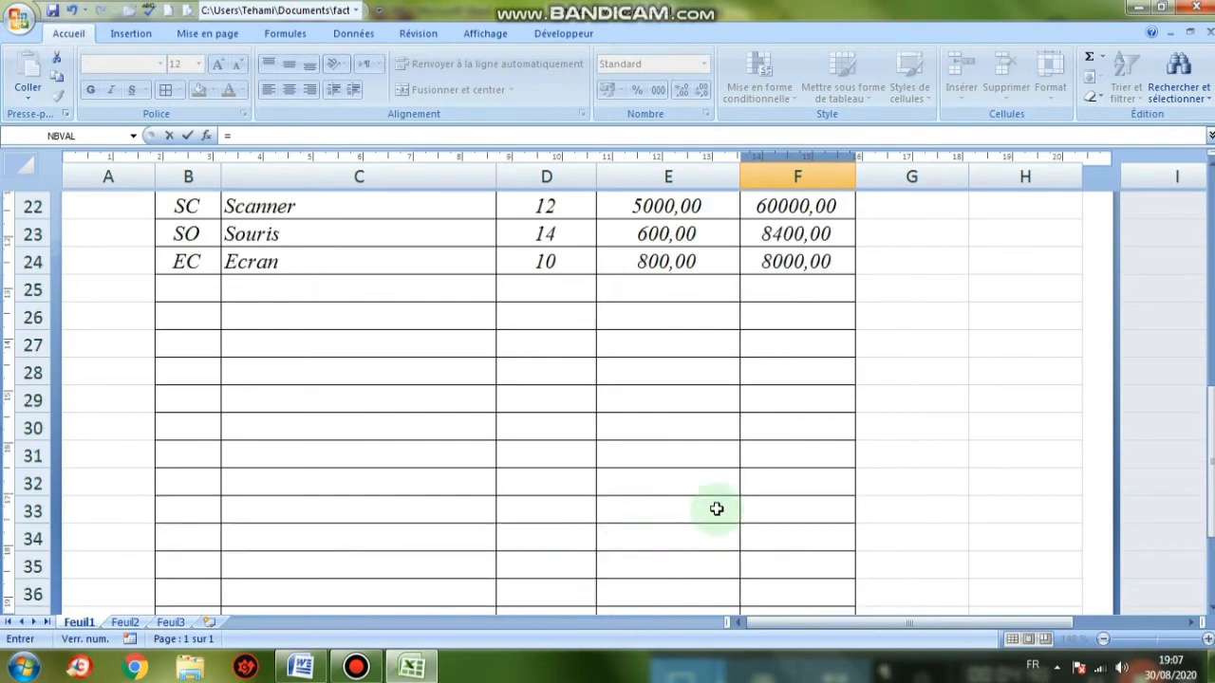
{"action": "scroll", "coordinate": [717, 510], "scroll_direction": "up", "scroll_amount": 1}
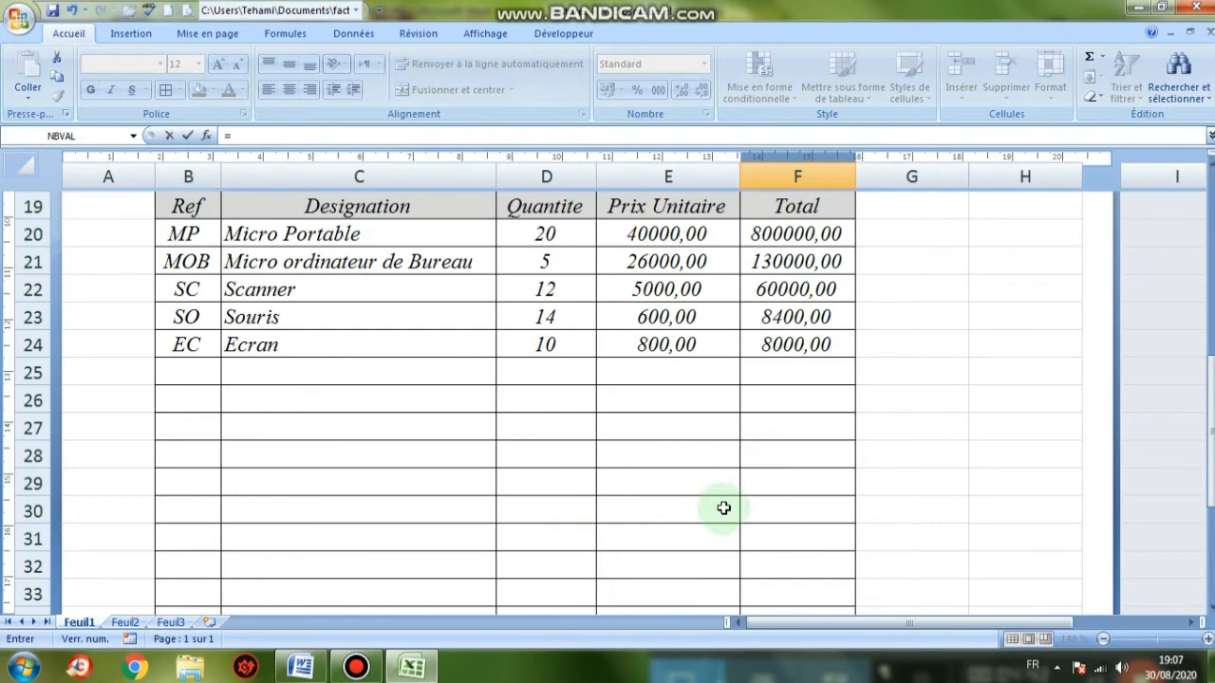
{"action": "scroll", "coordinate": [793, 507], "scroll_direction": "down", "scroll_amount": 2}
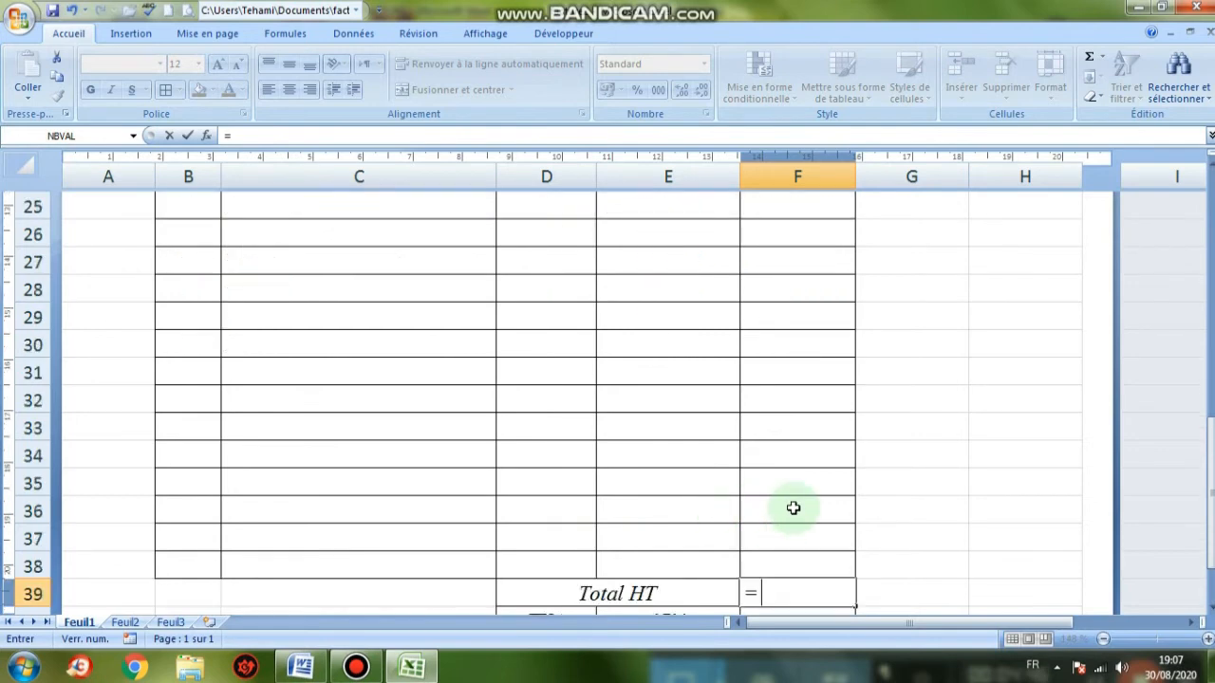
{"action": "scroll", "coordinate": [794, 508], "scroll_direction": "up", "scroll_amount": 3}
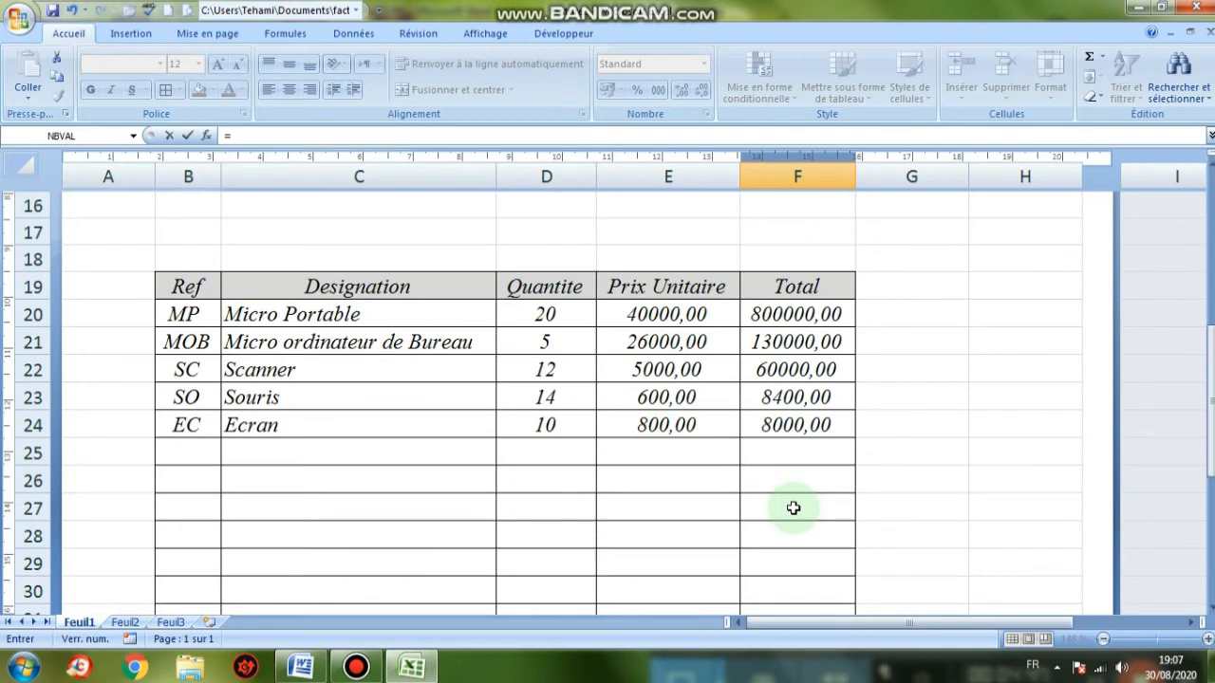
{"action": "left_click", "coordinate": [819, 314]}
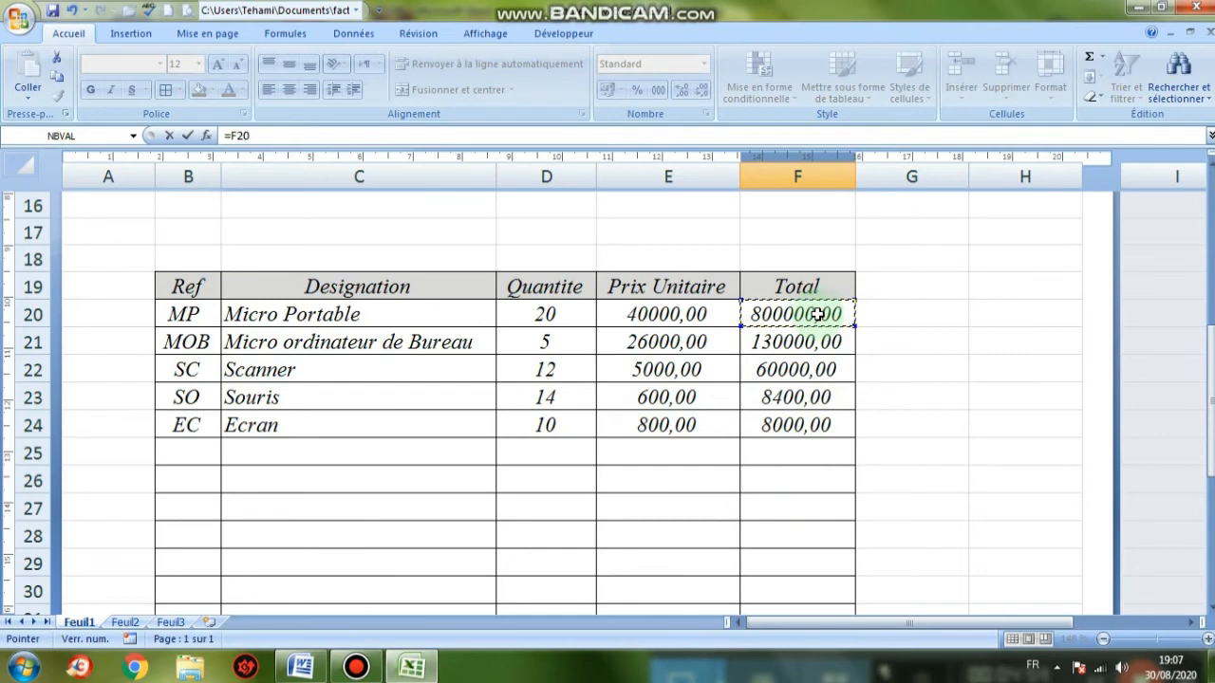
Add F21 through F24 to the Total HT formula, giving 1006400,00
{"action": "type", "text": "+"}
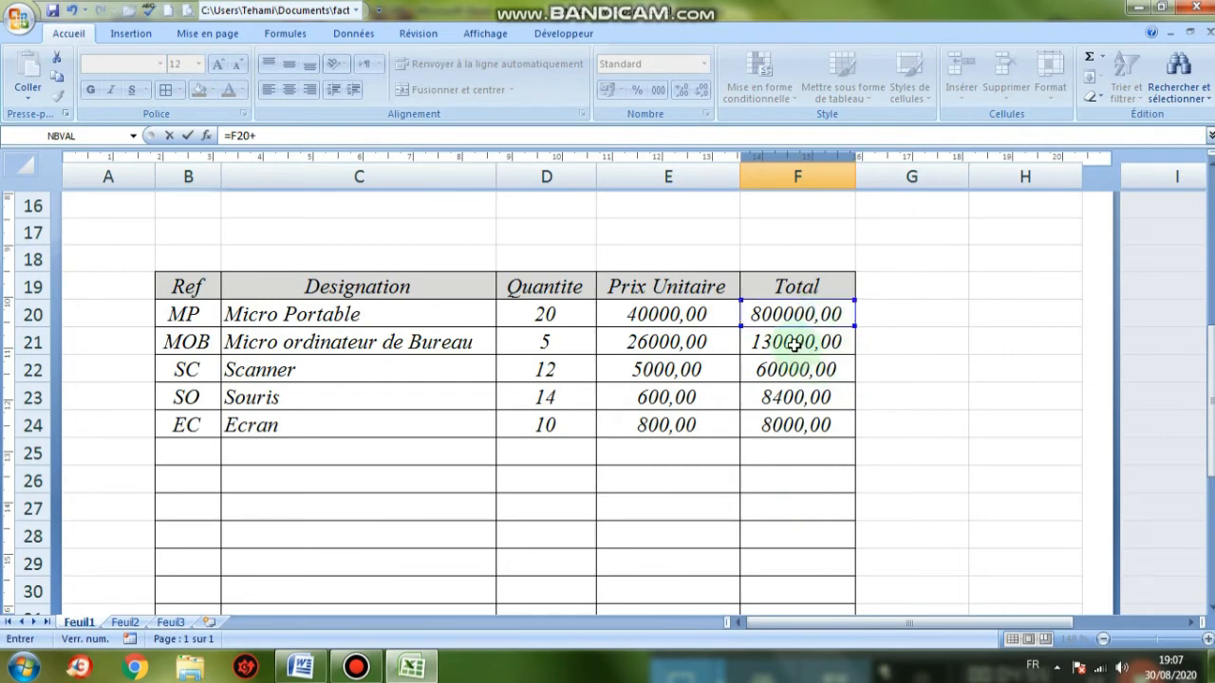
{"action": "type", "text": "F21+"}
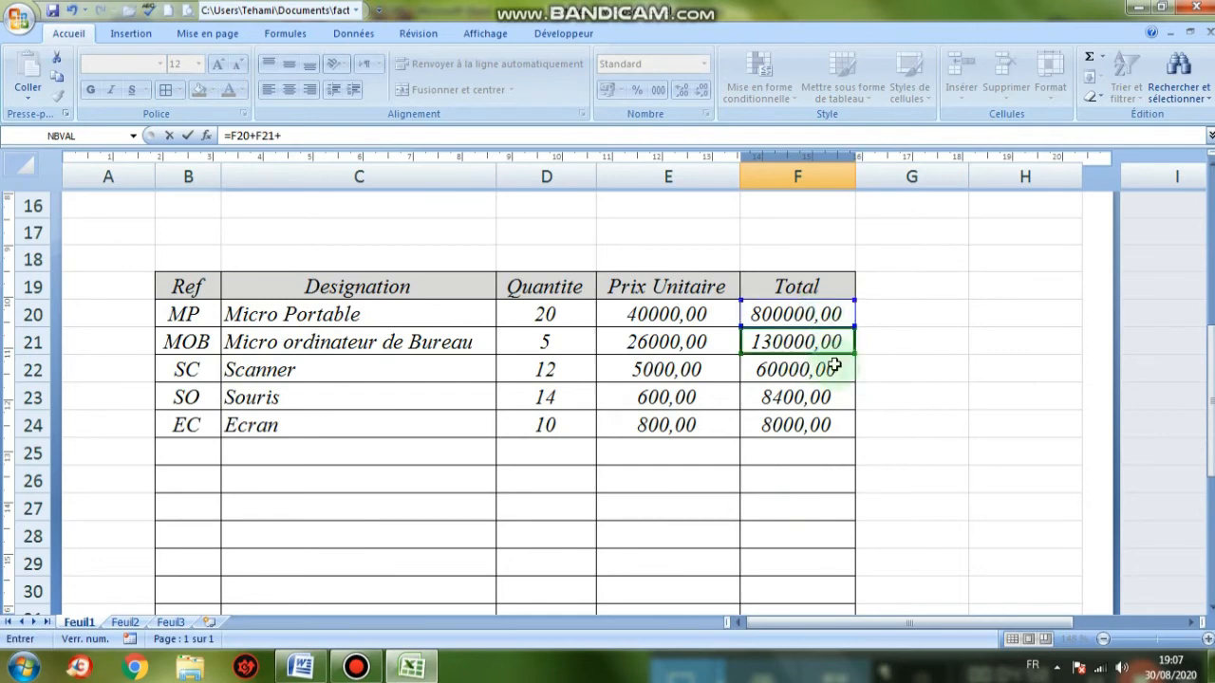
{"action": "left_click", "coordinate": [826, 370]}
{"action": "type", "text": "+"}
{"action": "left_click", "coordinate": [815, 404]}
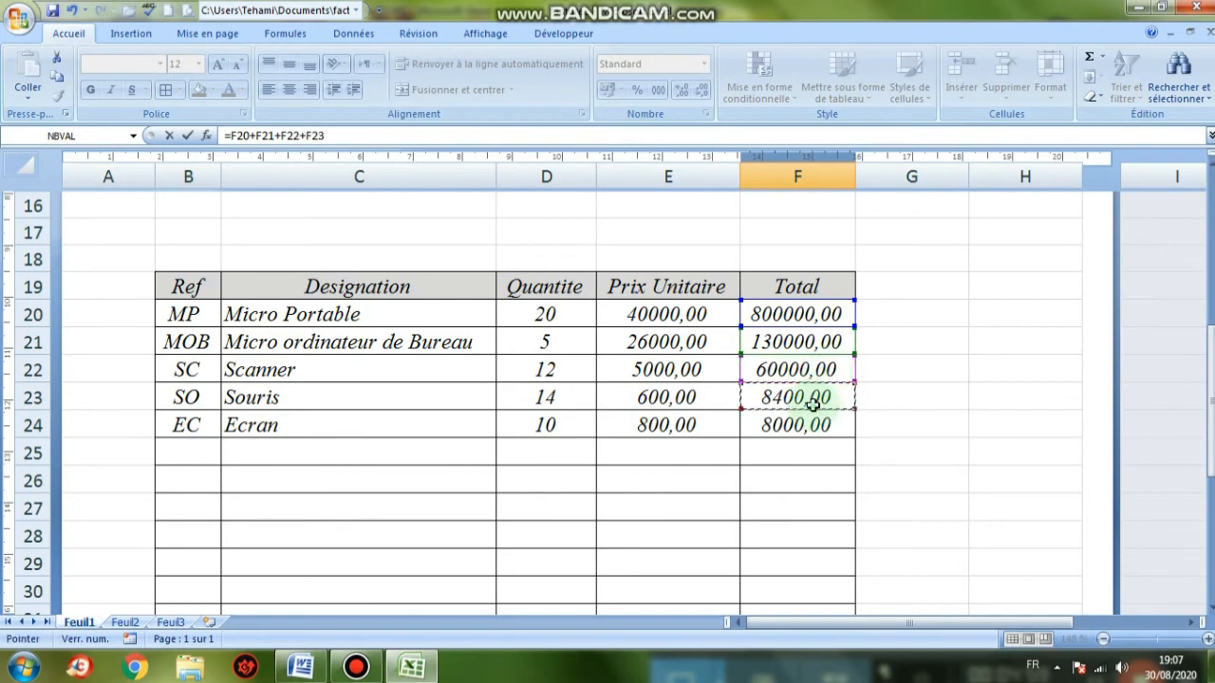
{"action": "type", "text": "+"}
{"action": "left_click", "coordinate": [809, 426]}
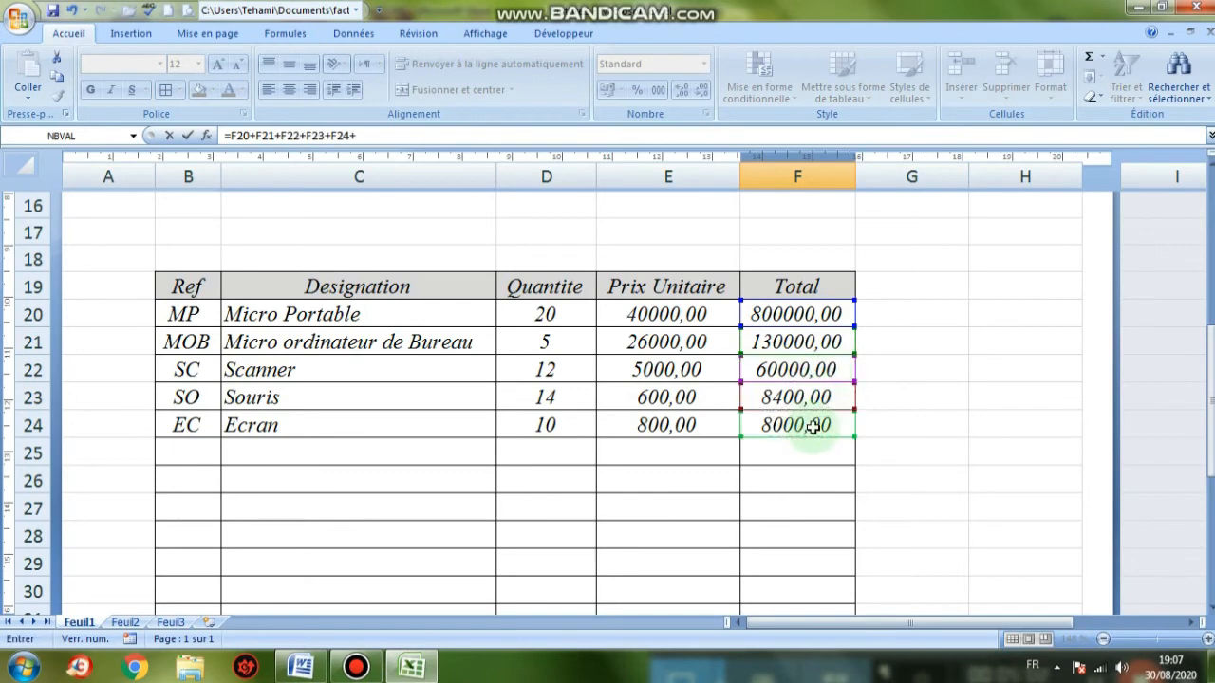
{"action": "scroll", "coordinate": [808, 427], "scroll_direction": "down", "scroll_amount": 4}
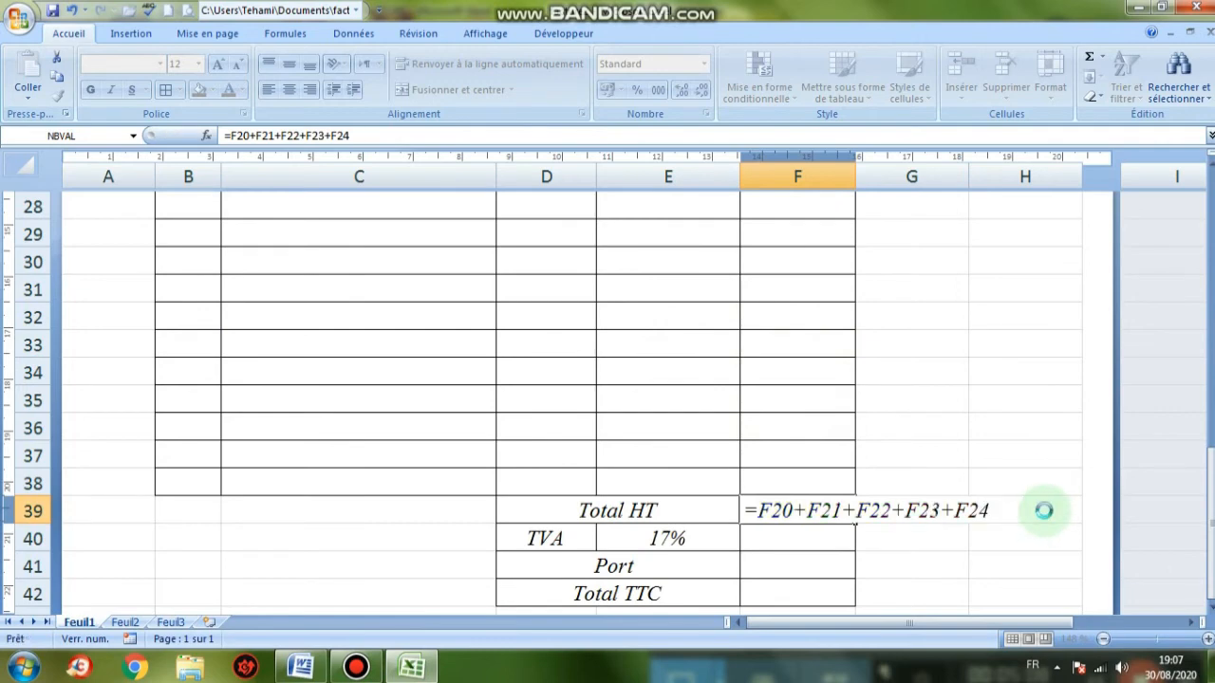
{"action": "key", "text": "Return"}
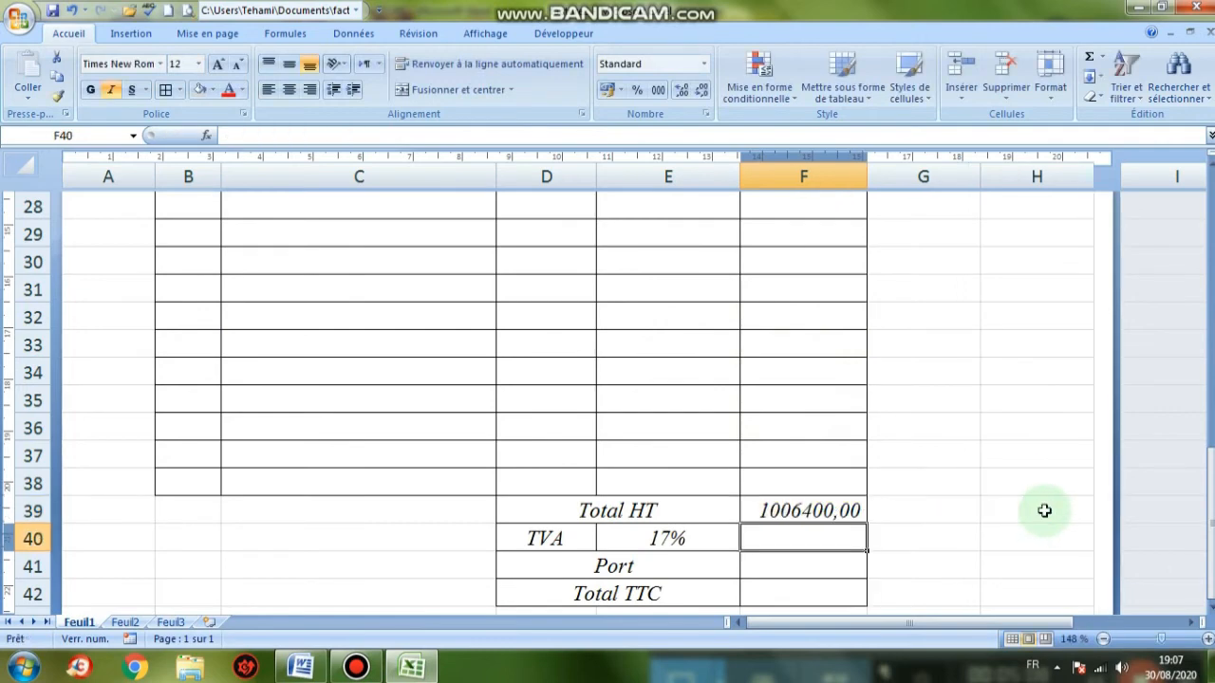
{"action": "left_click", "coordinate": [827, 510]}
{"action": "scroll", "coordinate": [808, 458], "scroll_direction": "up", "scroll_amount": 5}
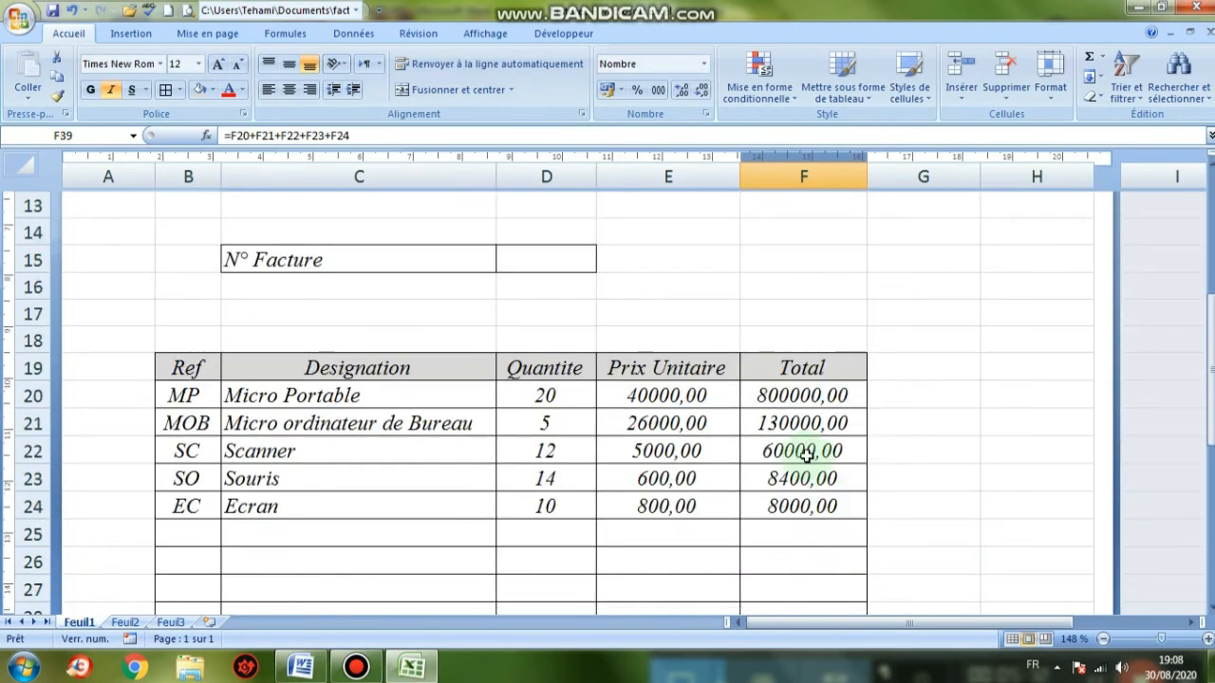
{"action": "scroll", "coordinate": [806, 455], "scroll_direction": "down", "scroll_amount": 7}
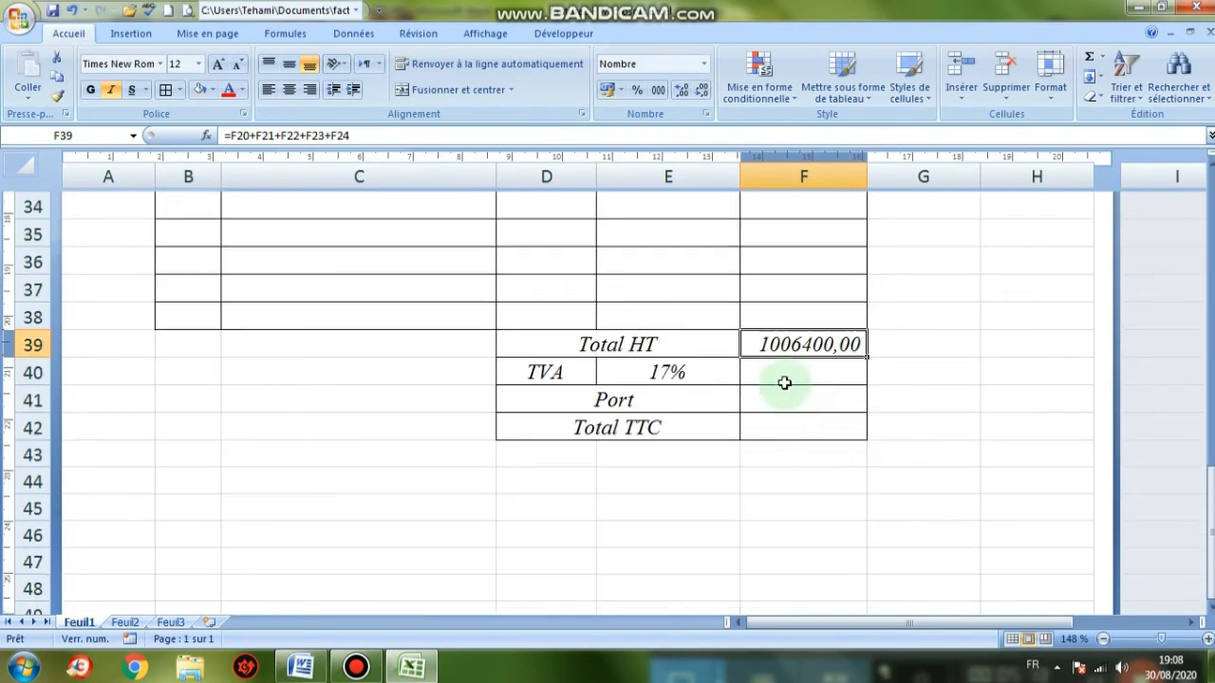
Check the 'Calculer' list in the Word invoice, then return to Excel
{"action": "left_click", "coordinate": [300, 667]}
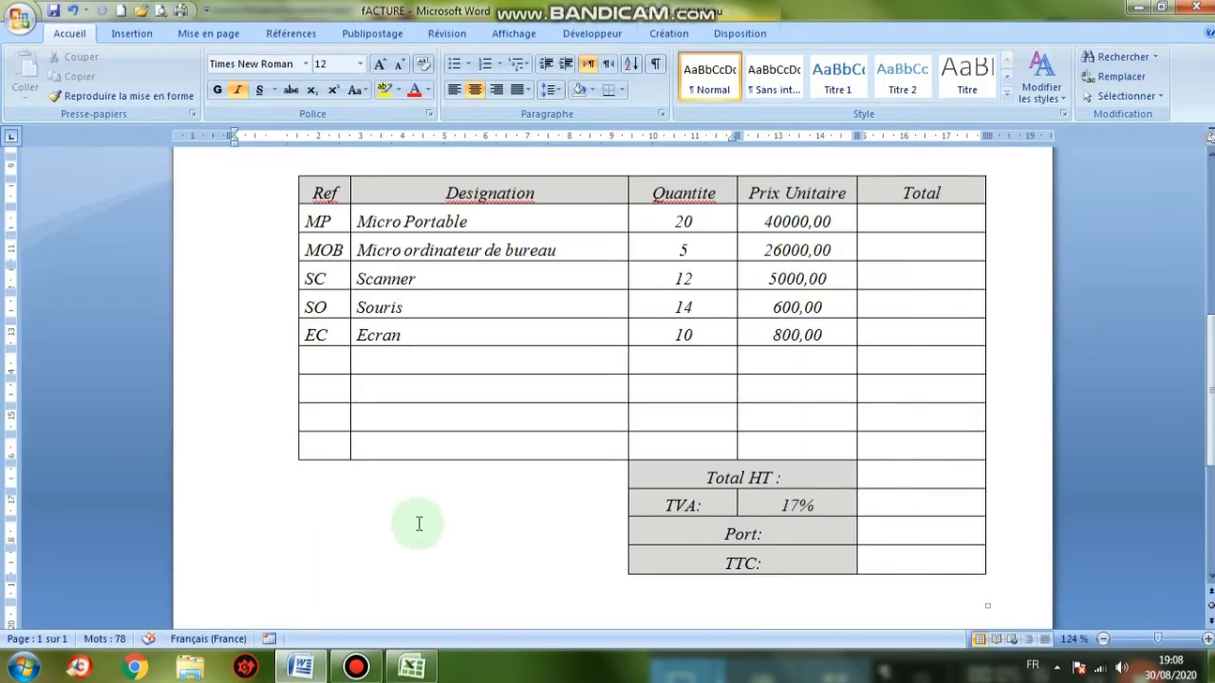
{"action": "scroll", "coordinate": [419, 524], "scroll_direction": "down", "scroll_amount": 4}
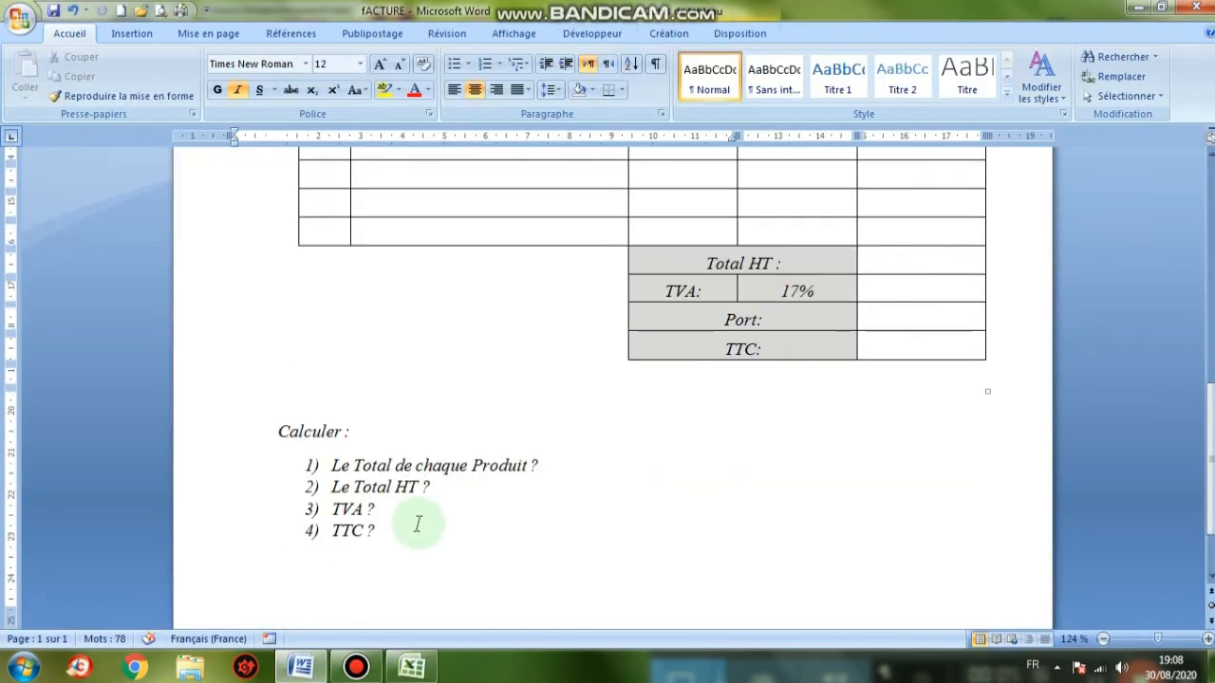
{"action": "left_click", "coordinate": [425, 669]}
Enter =F39*E40 in the TVA cell F40, giving 171088,00, and centre it
{"action": "left_click", "coordinate": [786, 374]}
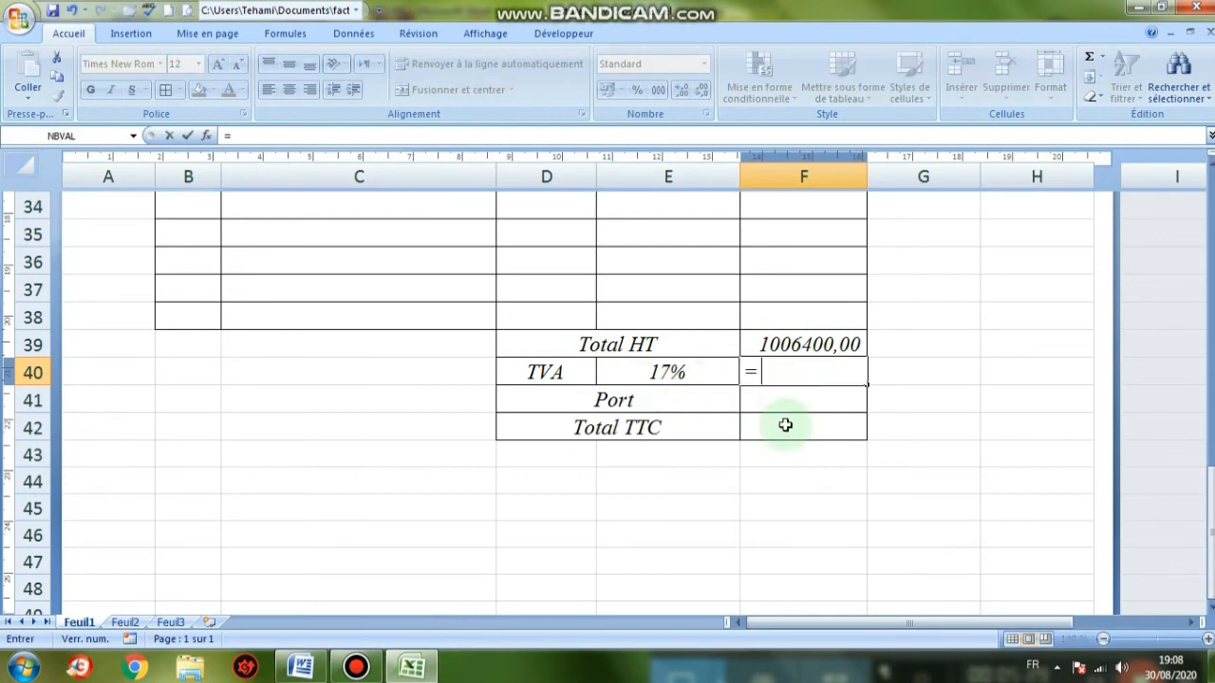
{"action": "left_click", "coordinate": [788, 344]}
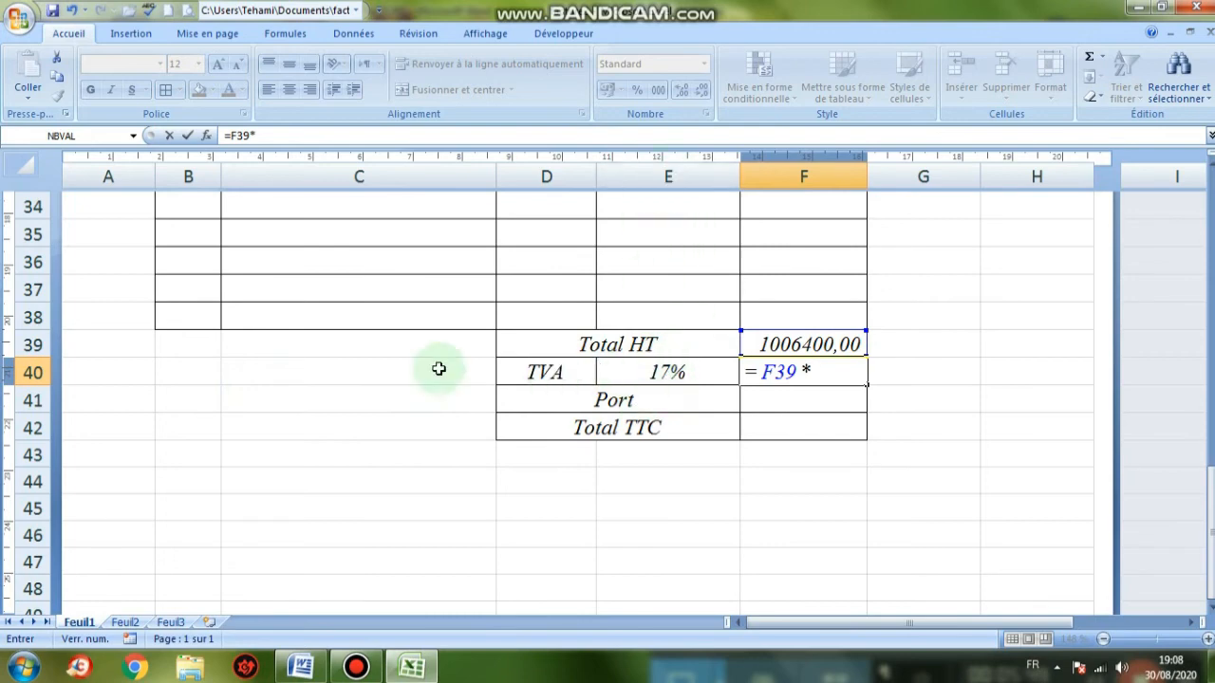
{"action": "left_click", "coordinate": [665, 378]}
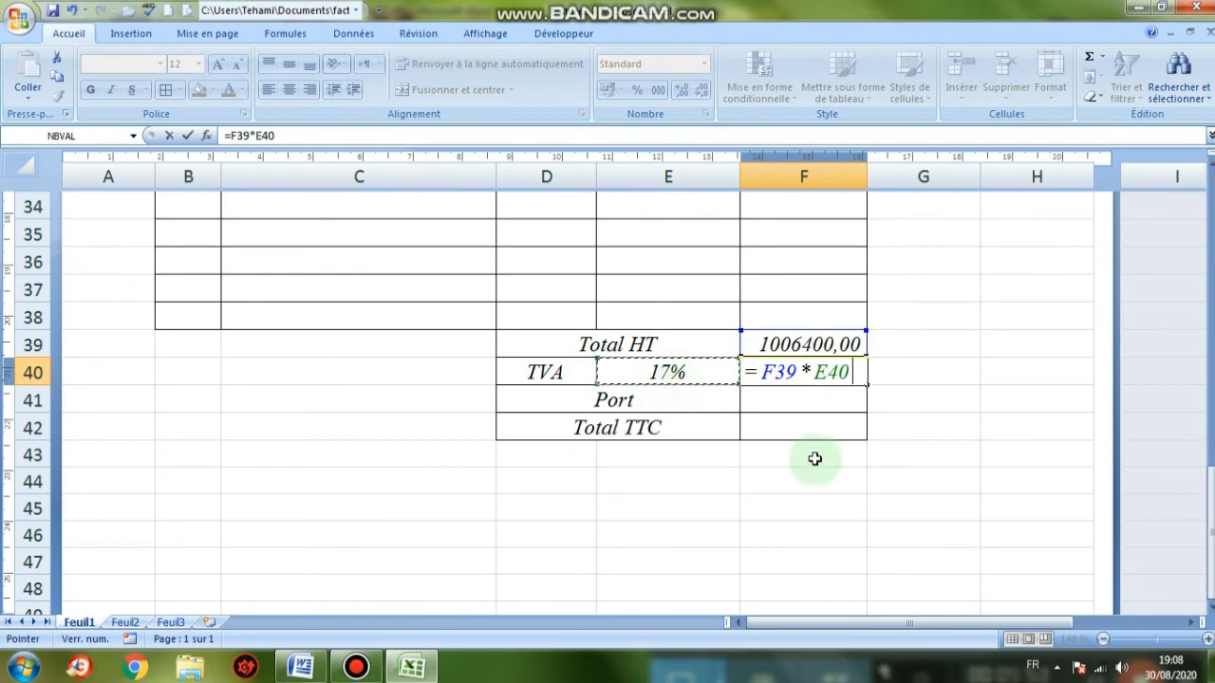
{"action": "key", "text": "Return"}
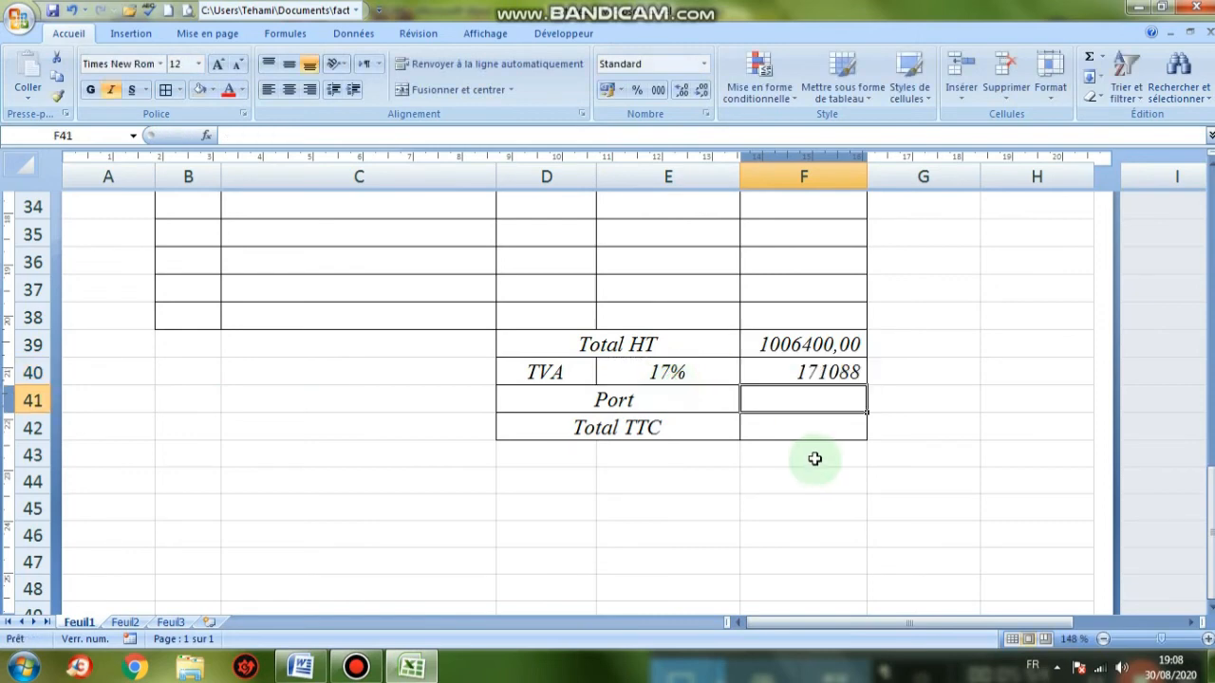
{"action": "left_click", "coordinate": [800, 374]}
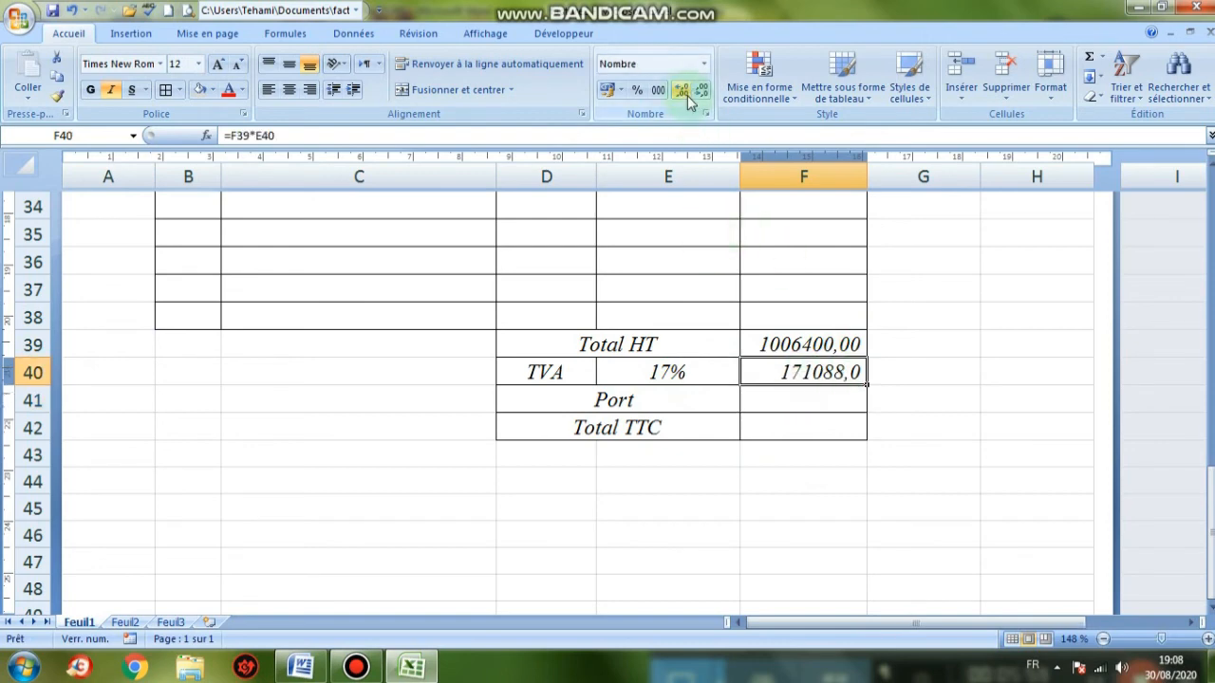
{"action": "left_click", "coordinate": [289, 90]}
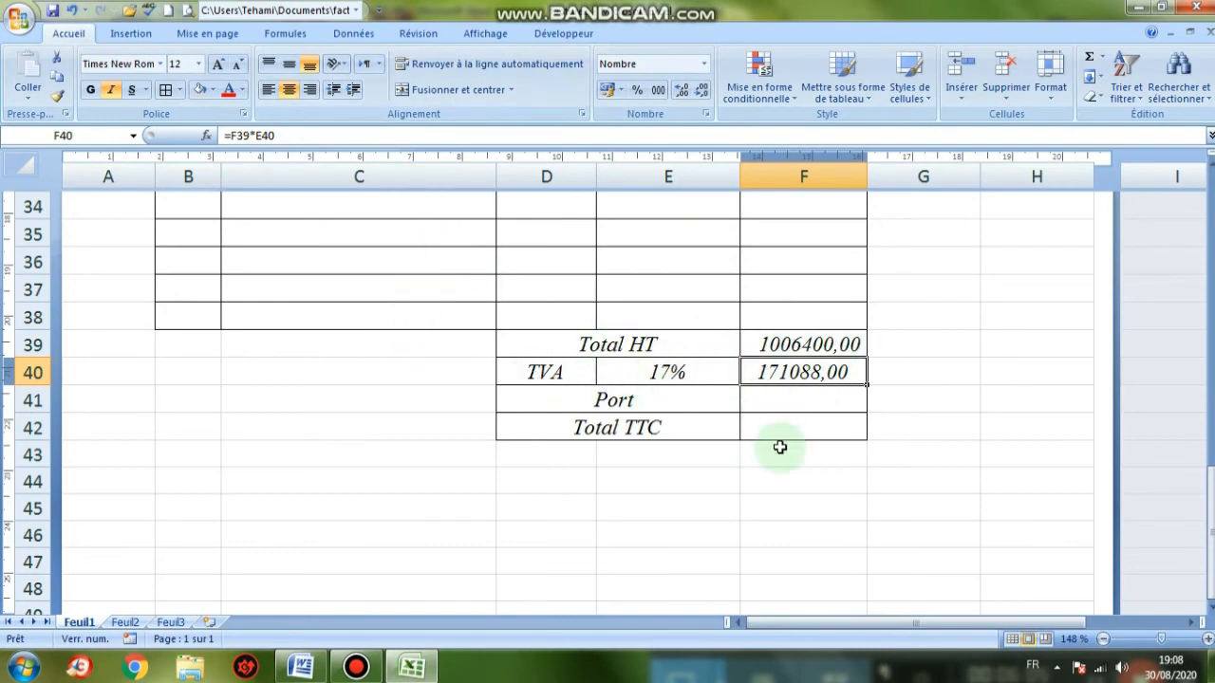
{"action": "left_click", "coordinate": [780, 400]}
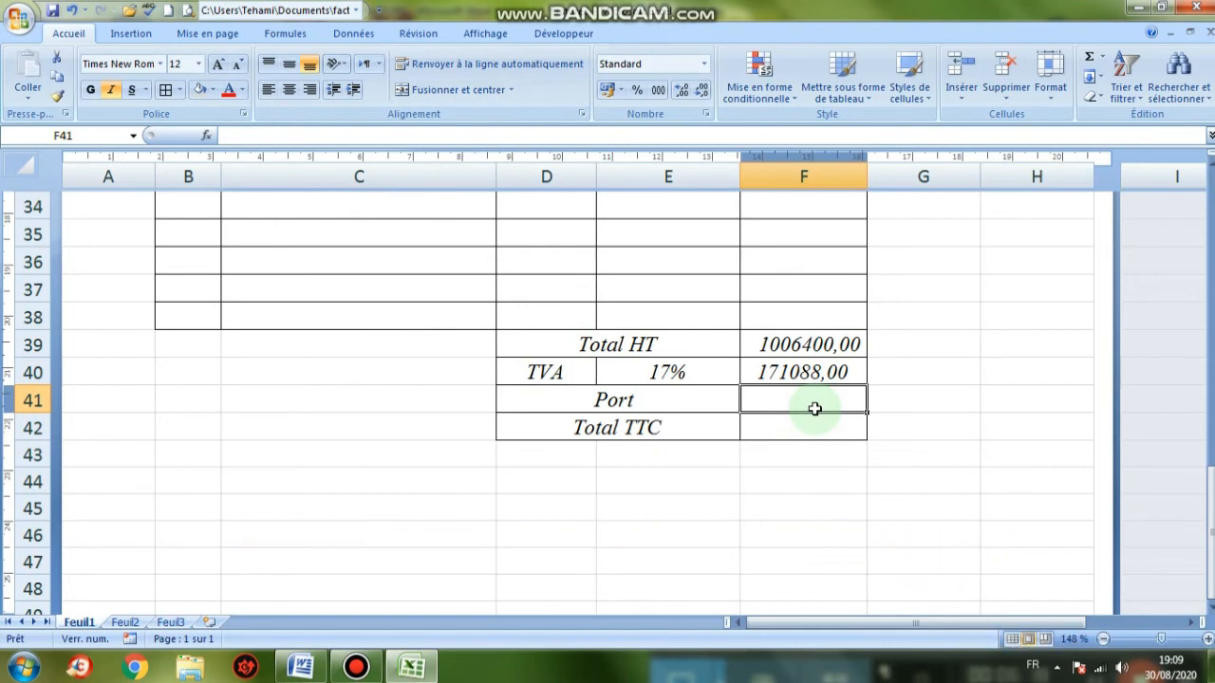
Enter 1000 as the Port amount in F41, shown as 1000,00
{"action": "type", "text": "1000"}
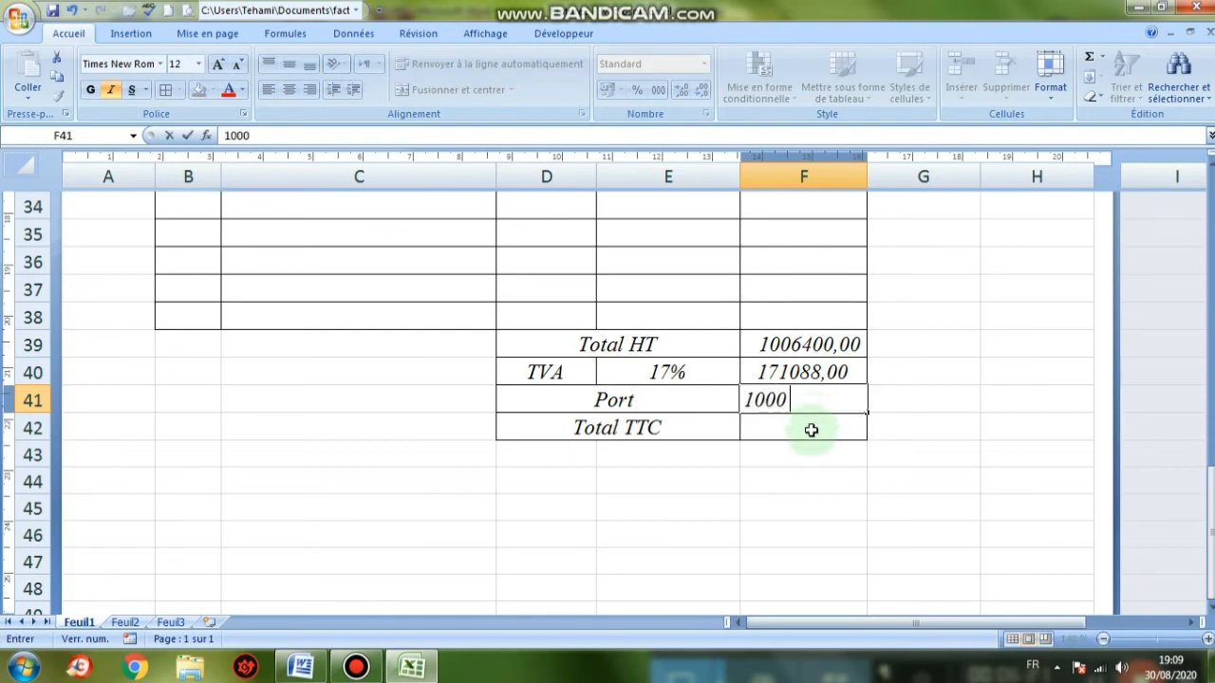
{"action": "left_click", "coordinate": [811, 430]}
{"action": "left_click", "coordinate": [816, 401]}
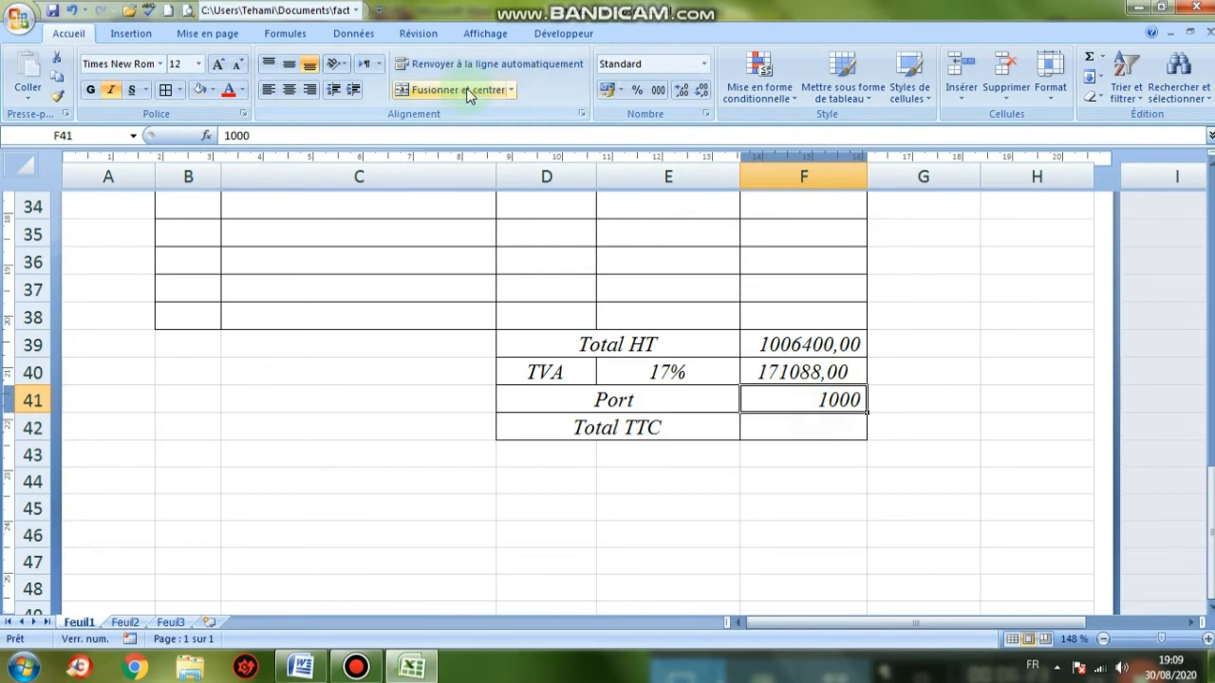
{"action": "left_click", "coordinate": [679, 91]}
{"action": "left_click", "coordinate": [803, 453]}
Centre the Total HT, TVA and Port amounts in F39:F41
{"action": "left_click_drag", "start_coordinate": [805, 351], "coordinate": [806, 399]}
{"action": "left_click", "coordinate": [288, 89]}
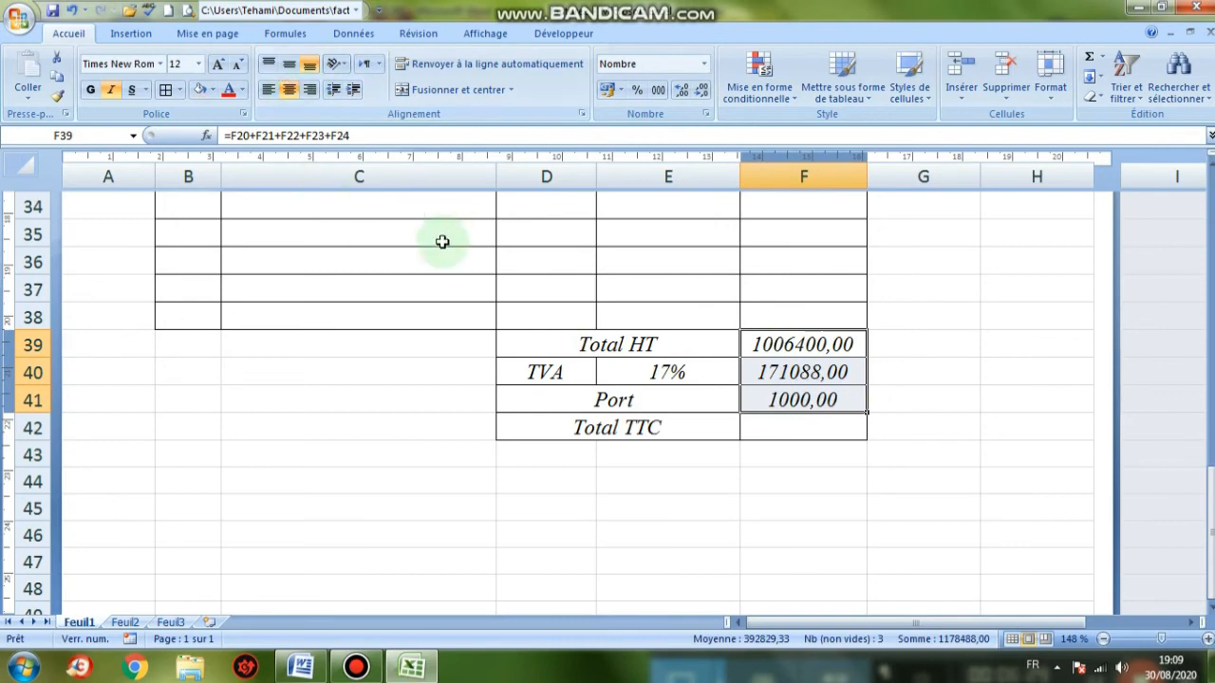
{"action": "left_click", "coordinate": [780, 429]}
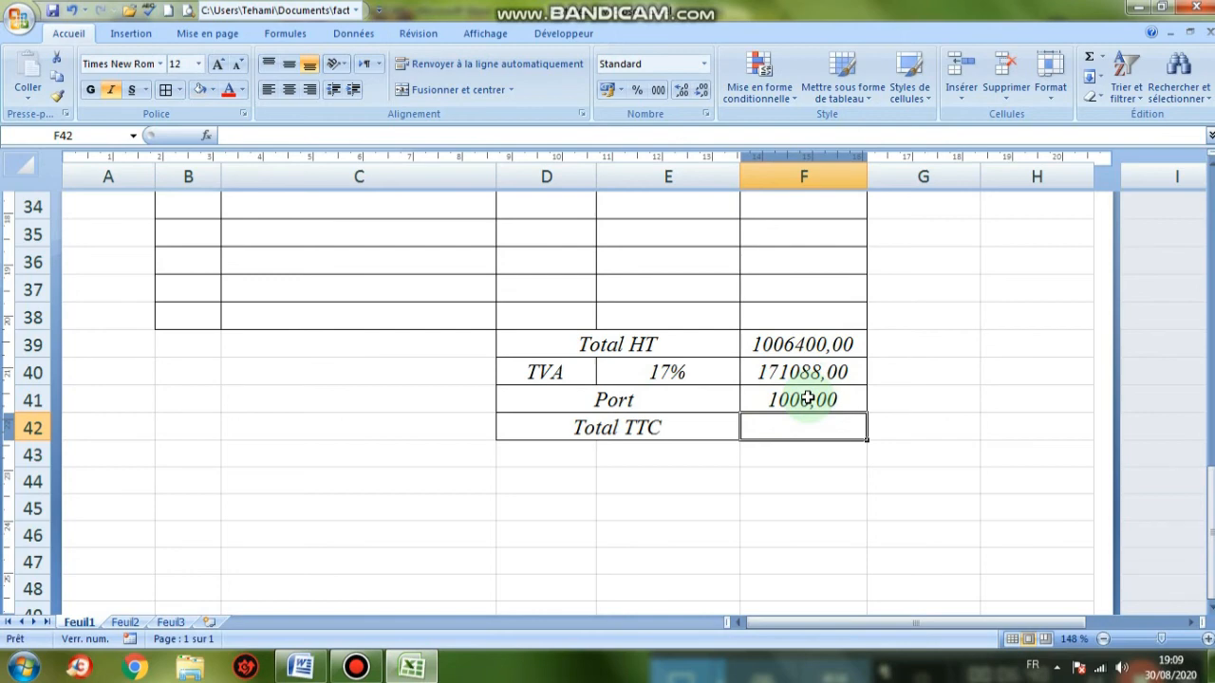
Enter =F39+F40+F41 in the Total TTC cell F42, giving 1178488,00
{"action": "type", "text": "="}
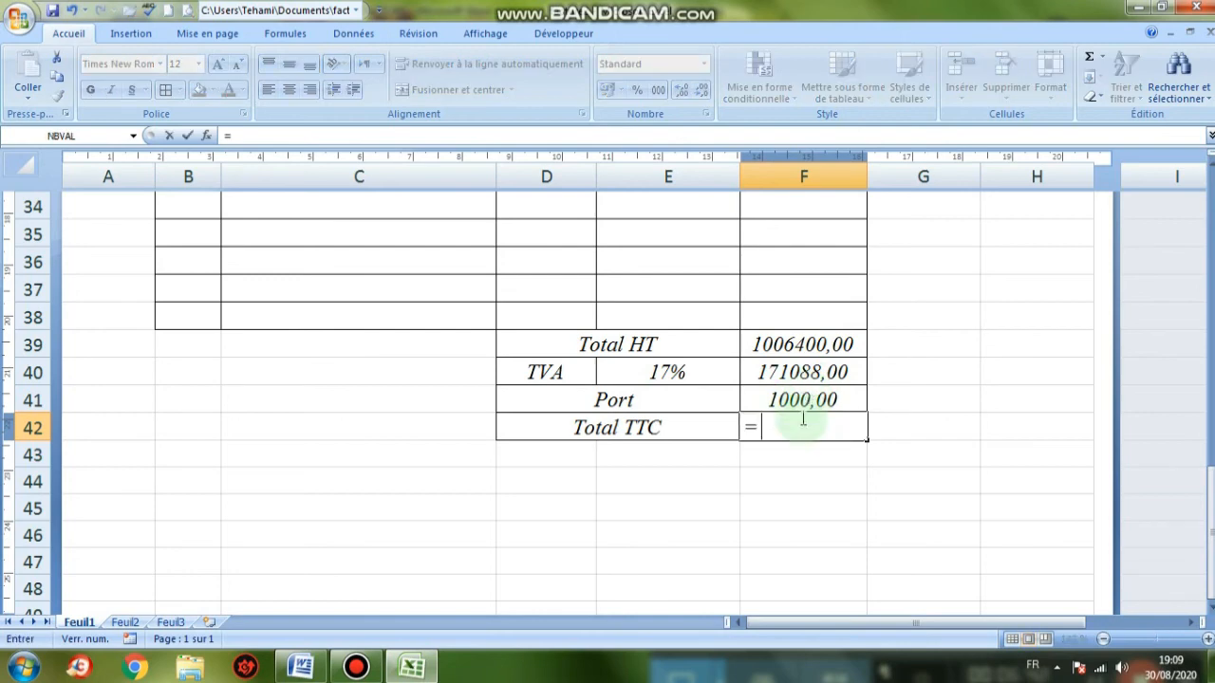
{"action": "left_click", "coordinate": [805, 347]}
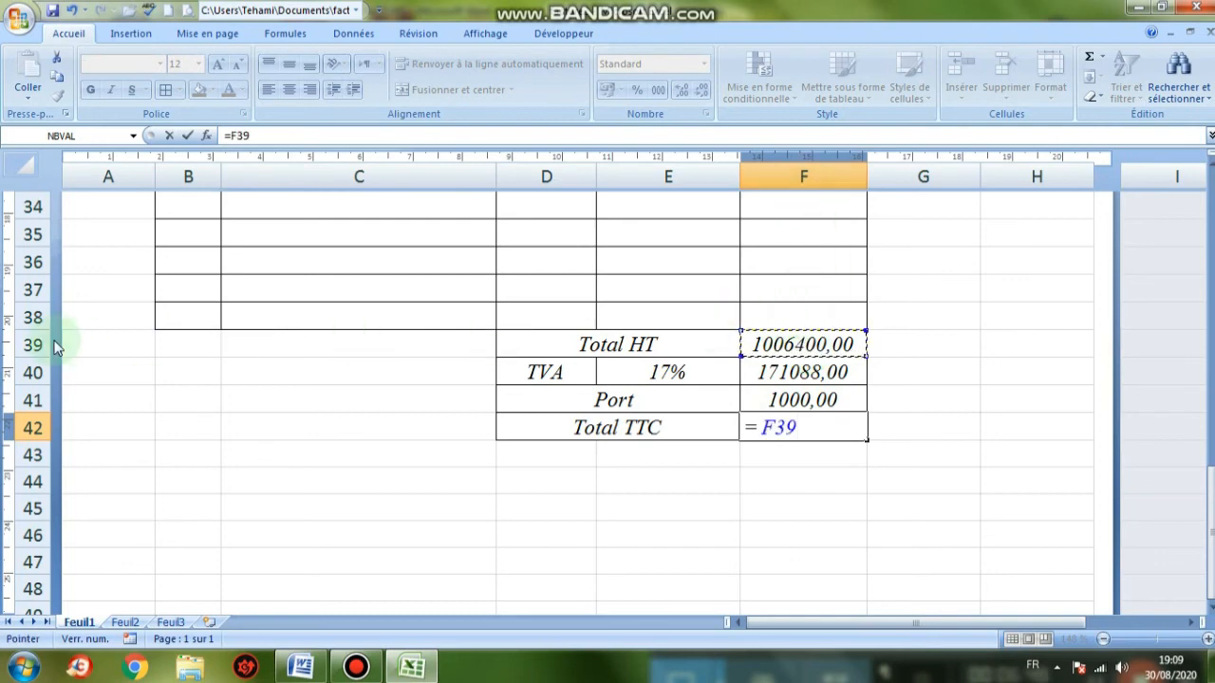
{"action": "type", "text": "+"}
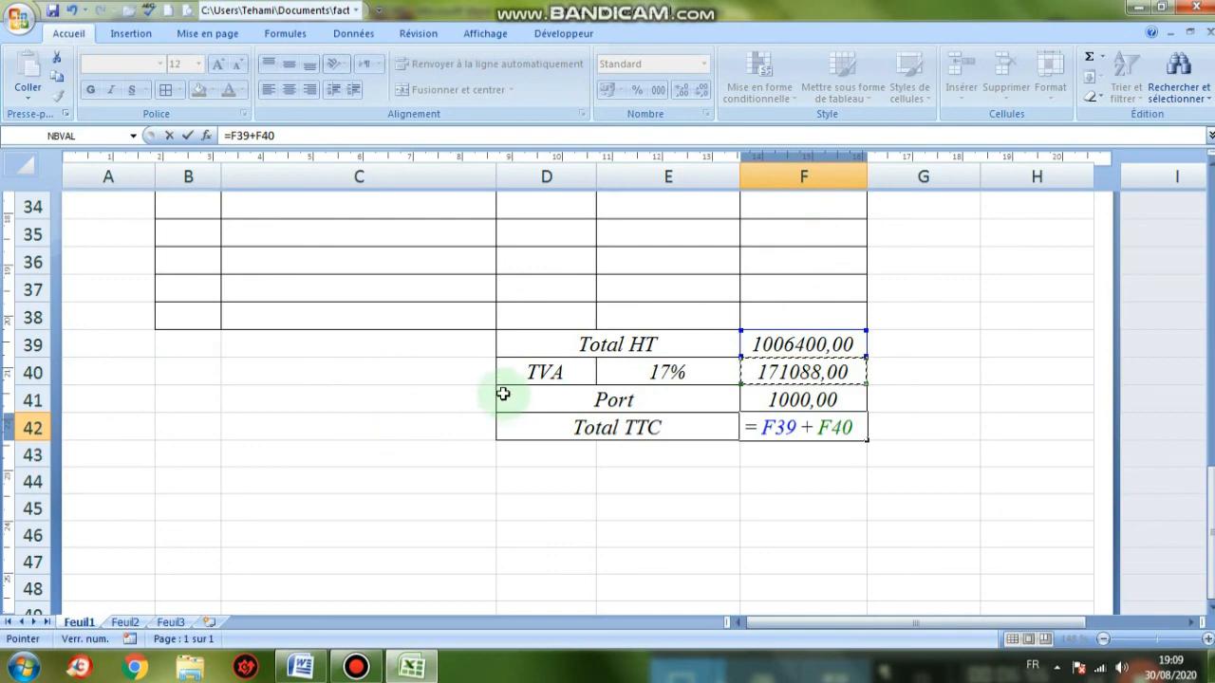
{"action": "type", "text": "+"}
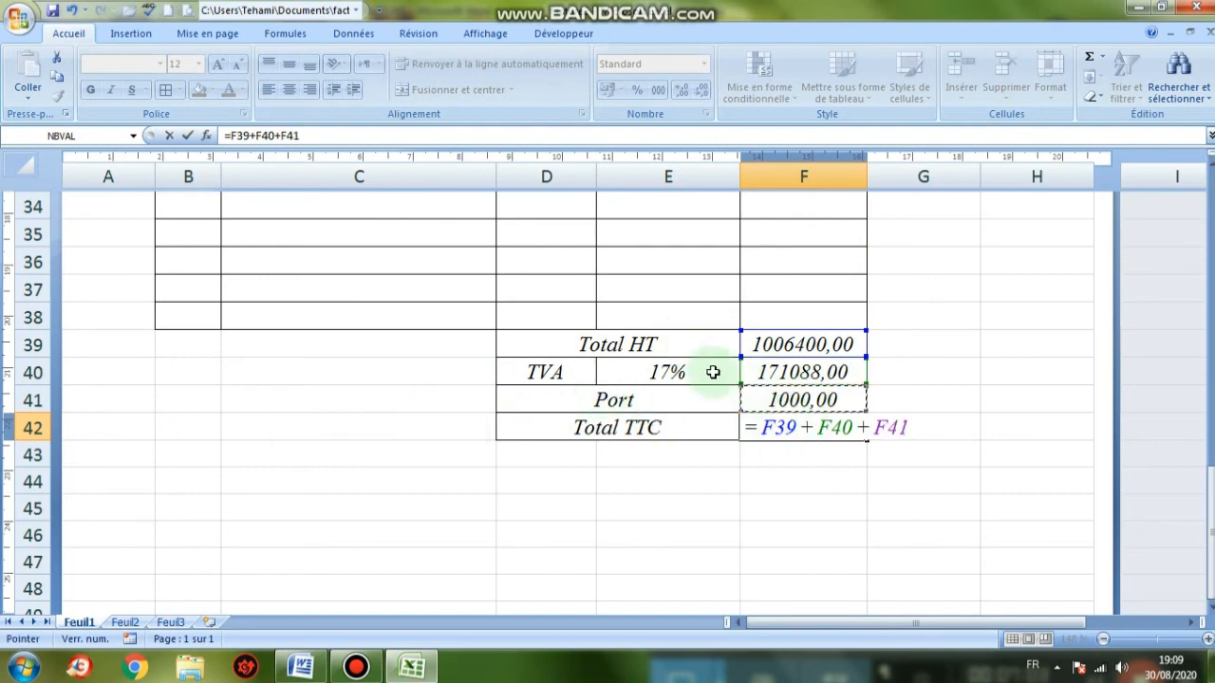
{"action": "key", "text": "Return"}
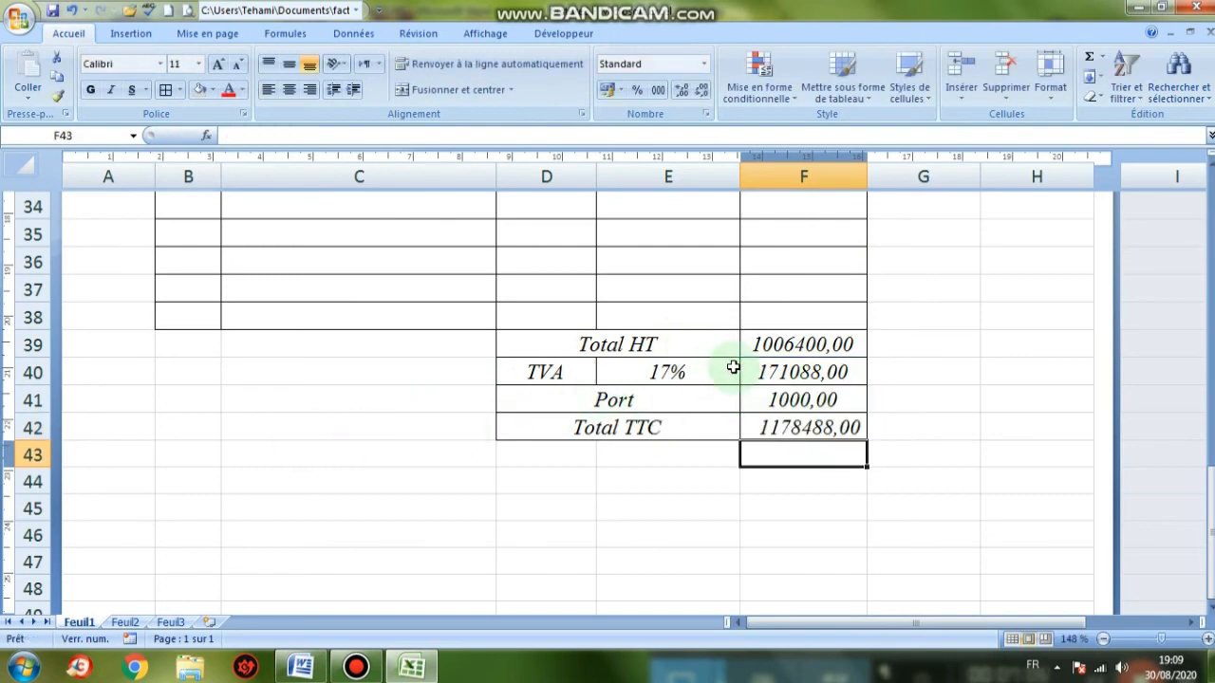
{"action": "left_click", "coordinate": [813, 428]}
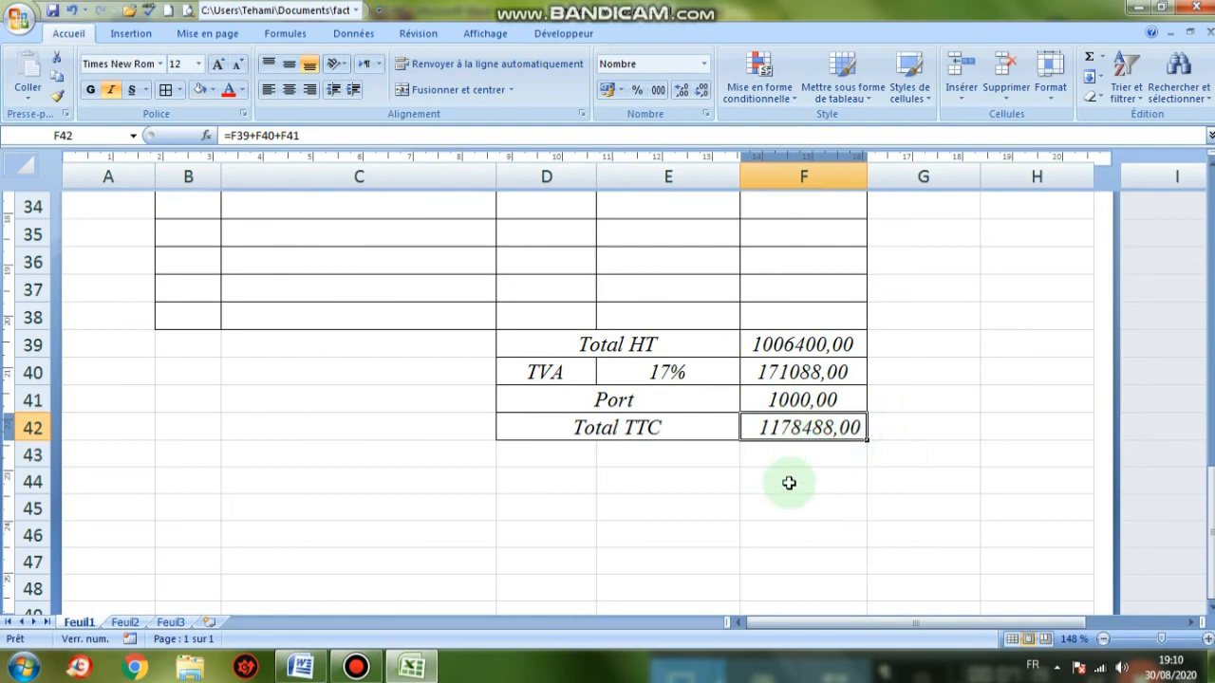
Give the Total TTC cell F42 (1178488,00) a coloured fill so it stands out
{"action": "scroll", "coordinate": [794, 422], "scroll_direction": "up", "scroll_amount": 6}
{"action": "scroll", "coordinate": [794, 422], "scroll_direction": "up", "scroll_amount": 2}
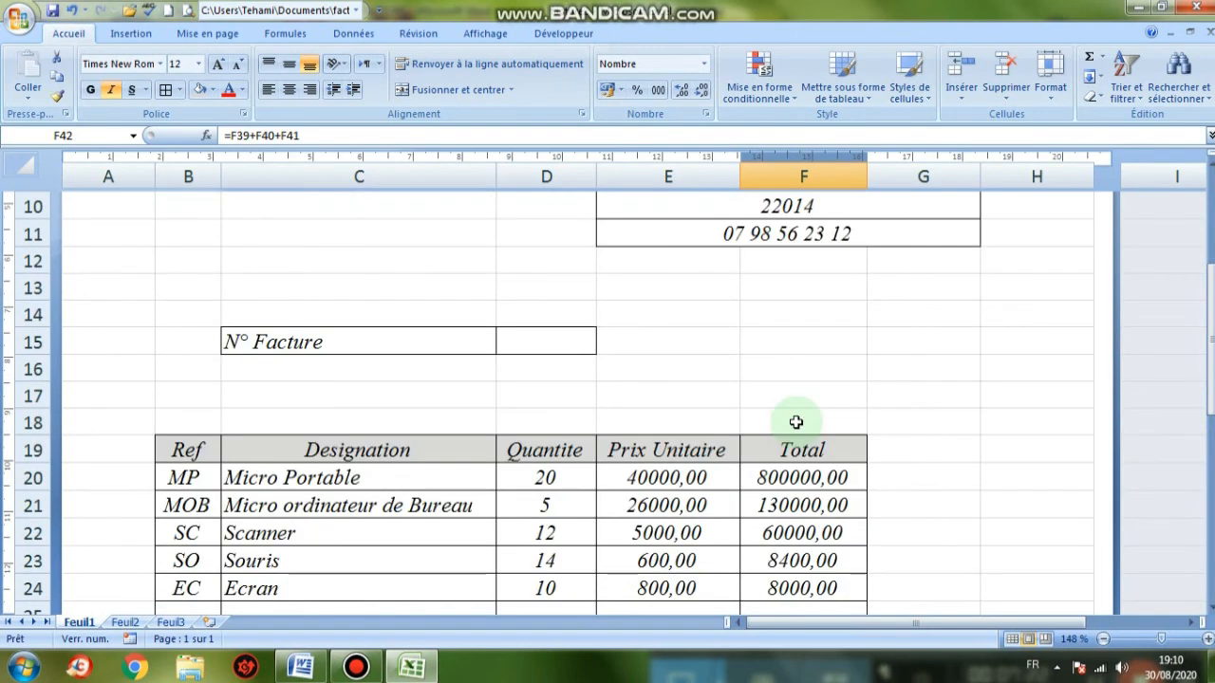
{"action": "scroll", "coordinate": [795, 423], "scroll_direction": "up", "scroll_amount": 3}
{"action": "scroll", "coordinate": [795, 422], "scroll_direction": "down", "scroll_amount": 13}
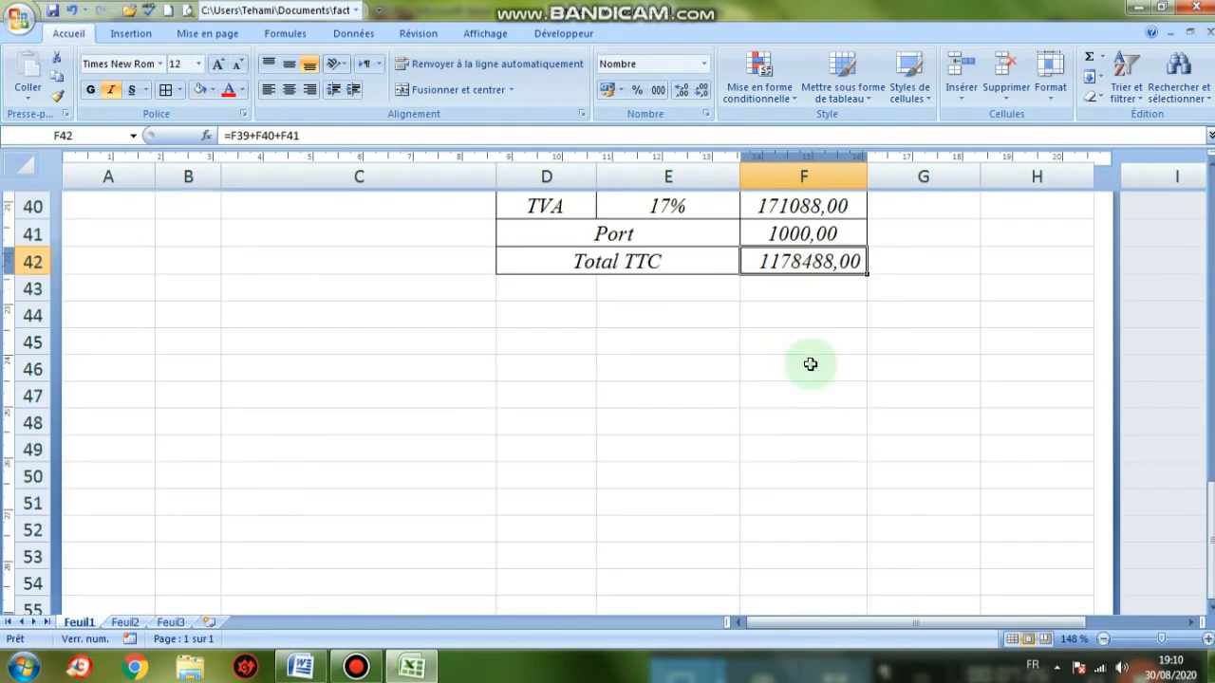
{"action": "left_click", "coordinate": [810, 366]}
{"action": "left_click", "coordinate": [806, 266]}
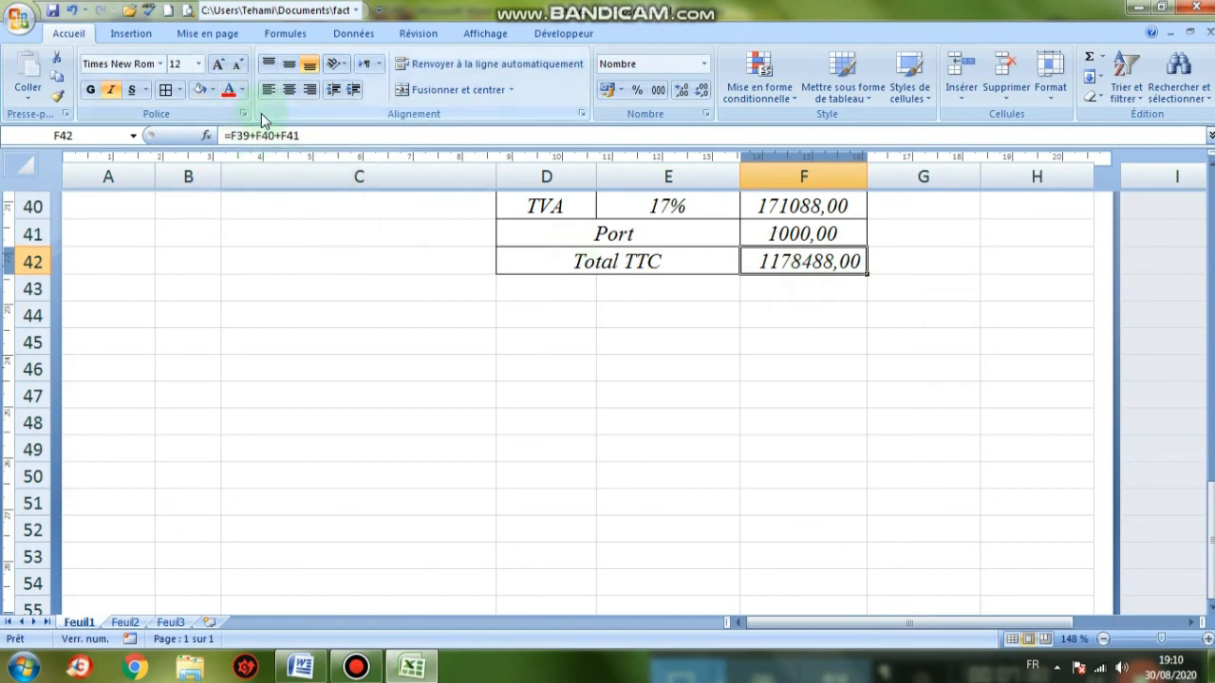
{"action": "left_click", "coordinate": [211, 90]}
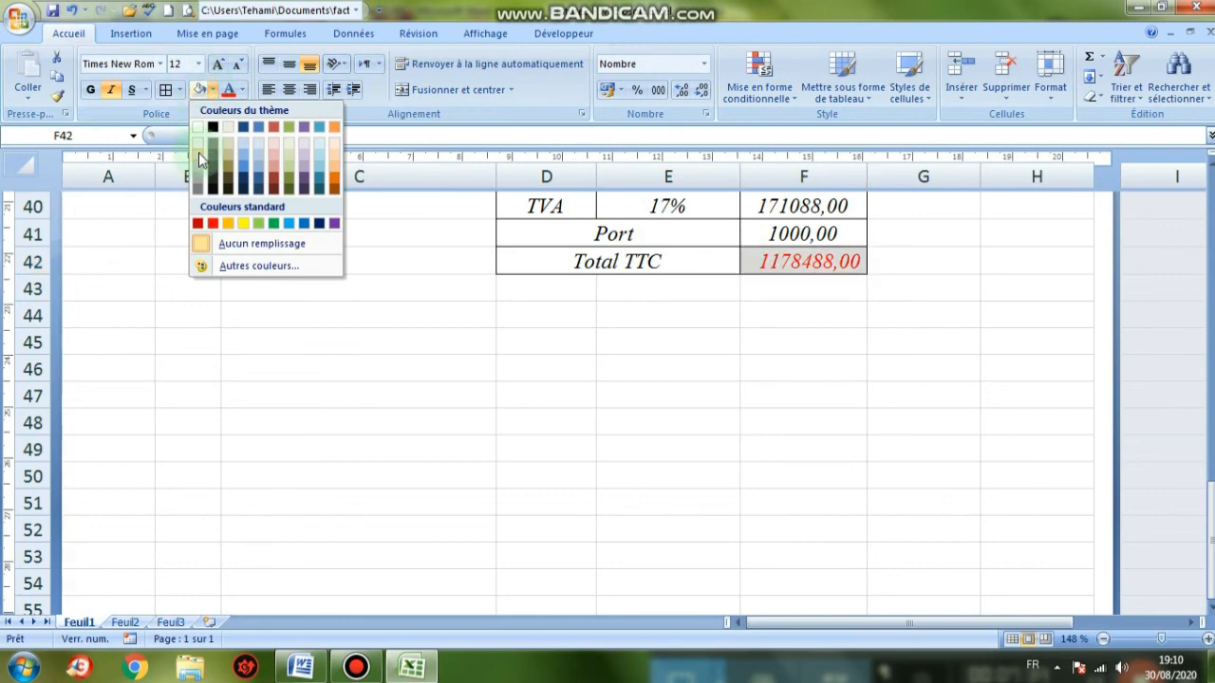
{"action": "left_click", "coordinate": [322, 241]}
{"action": "left_click", "coordinate": [731, 337]}
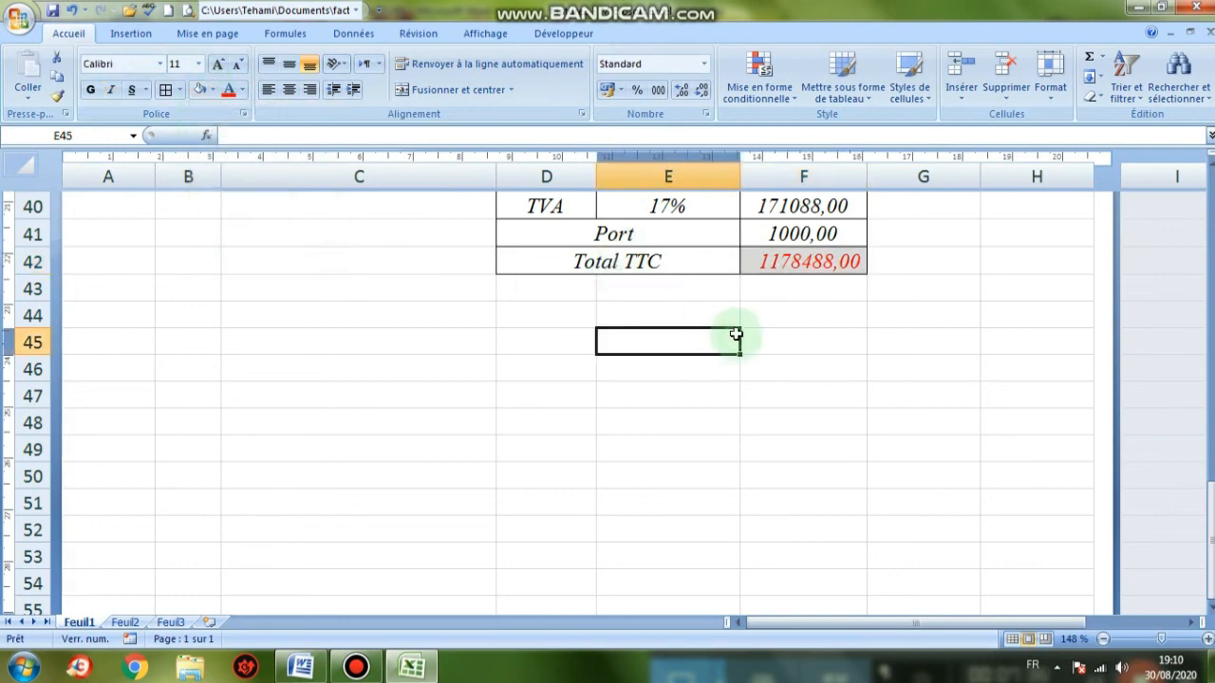
{"action": "scroll", "coordinate": [731, 333], "scroll_direction": "up", "scroll_amount": 8}
{"action": "scroll", "coordinate": [734, 330], "scroll_direction": "up", "scroll_amount": 5}
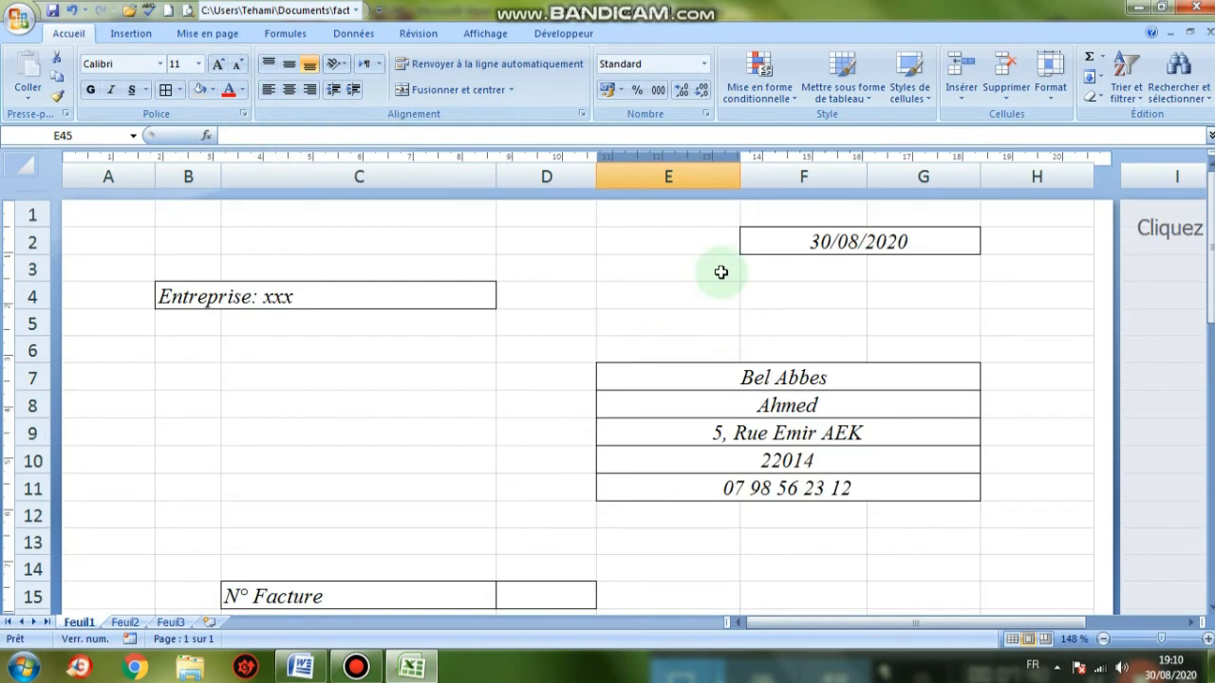
{"action": "left_click", "coordinate": [356, 667]}
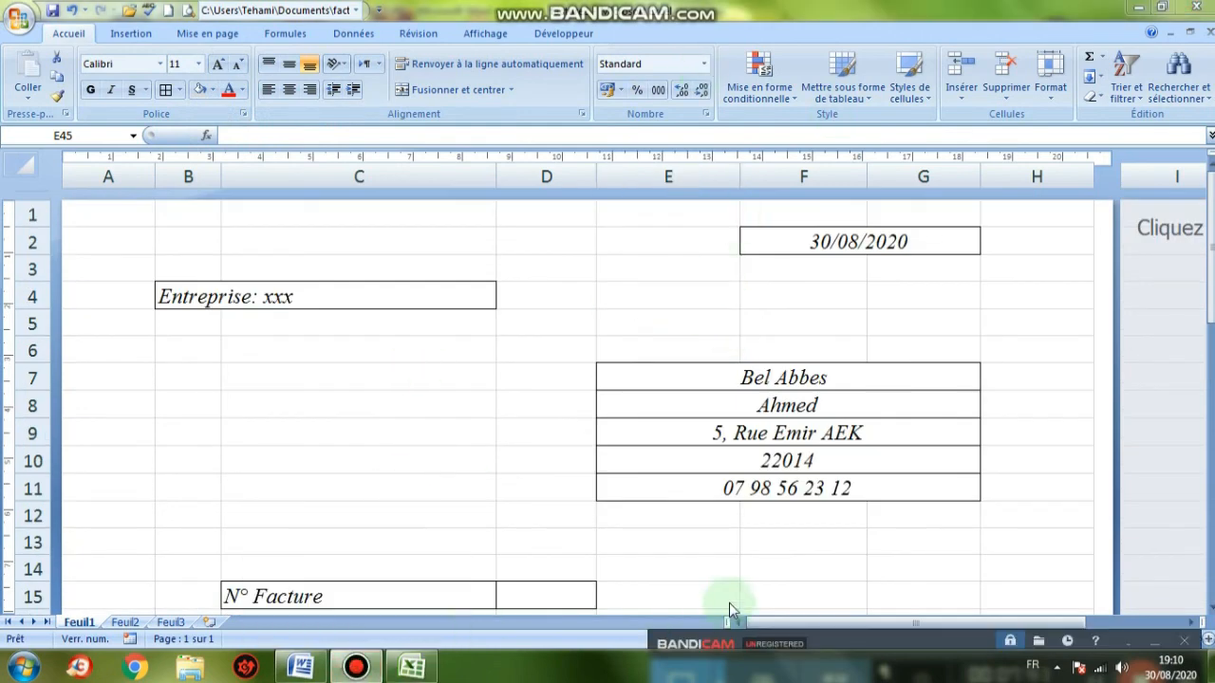